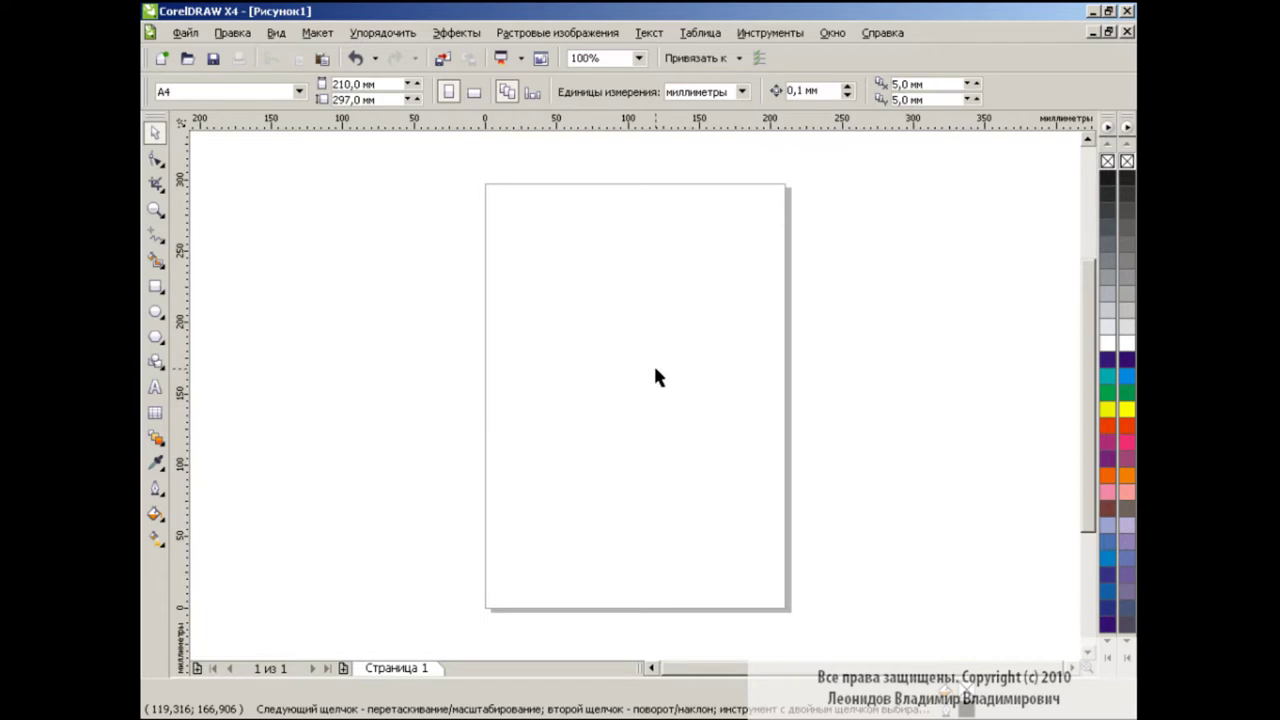
Draw a 396 × 307 mm rectangle extending beyond the page and open its fill options
{"action": "left_click", "coordinate": [156, 286]}
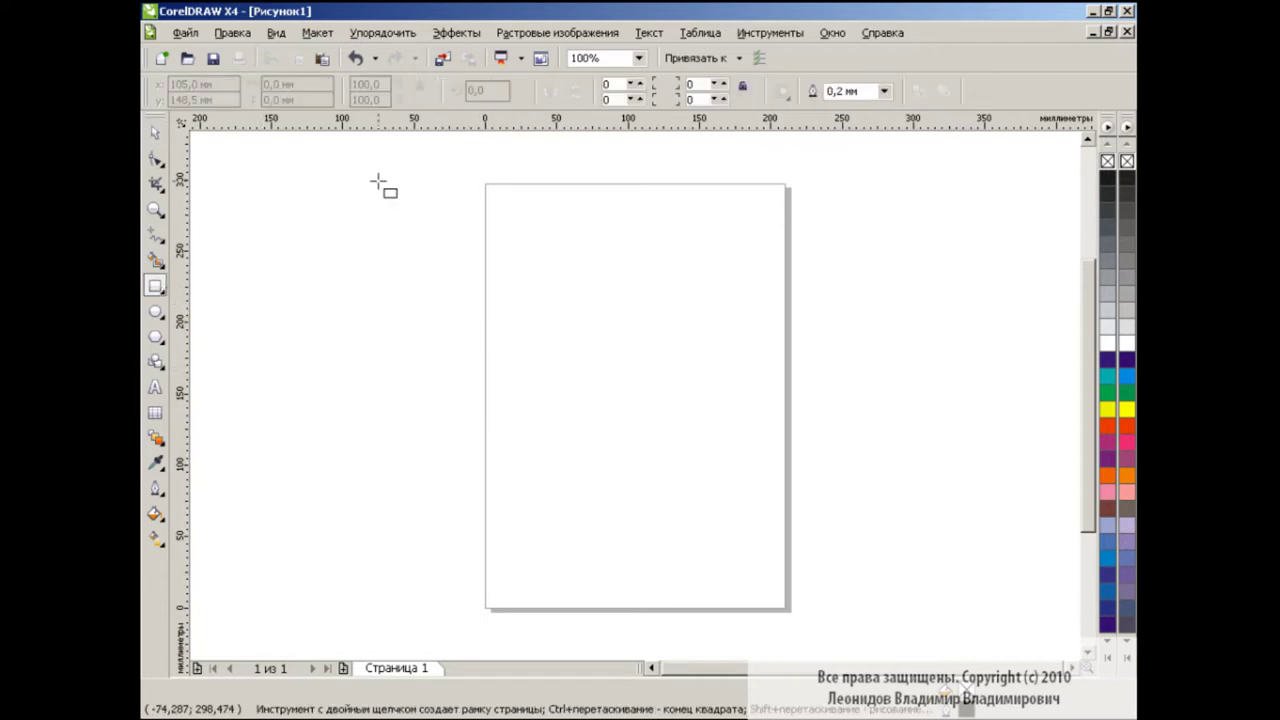
{"action": "left_click_drag", "start_coordinate": [367, 178], "coordinate": [935, 615]}
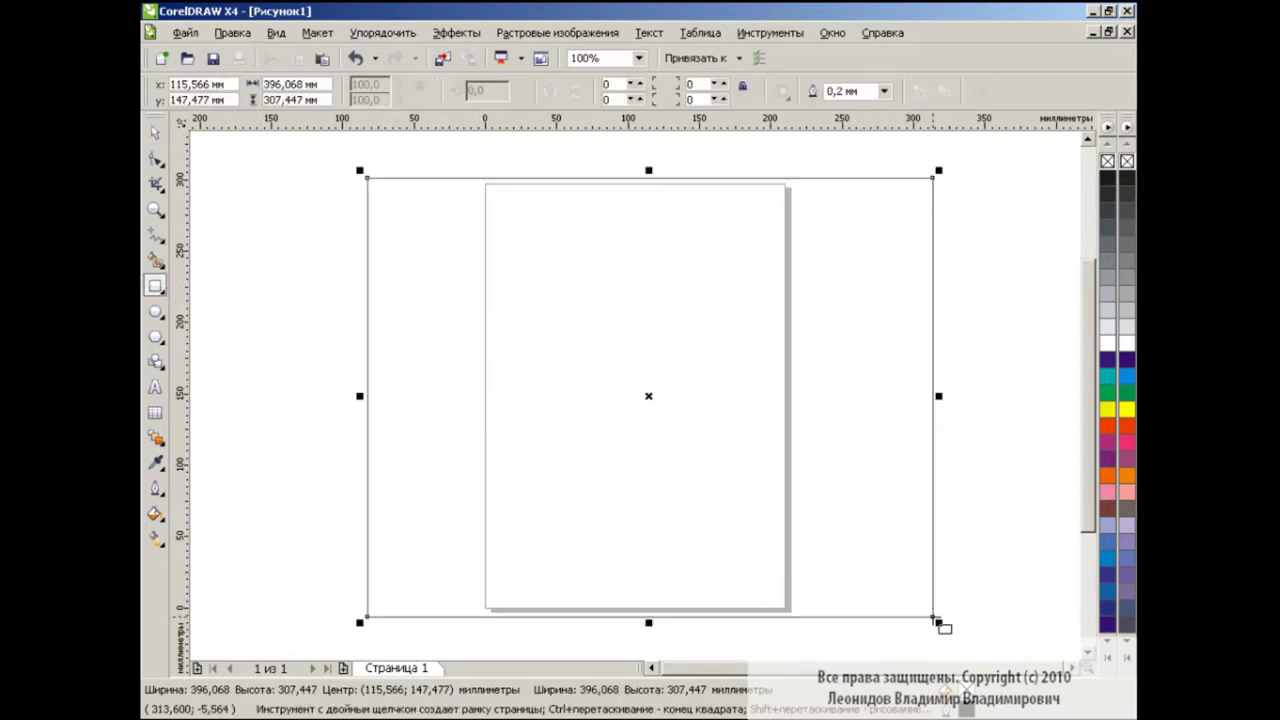
{"action": "left_click", "coordinate": [154, 514]}
Make the fountain fill a custom radial gradient, dark at the left end and light blue at the right
{"action": "left_click", "coordinate": [226, 546]}
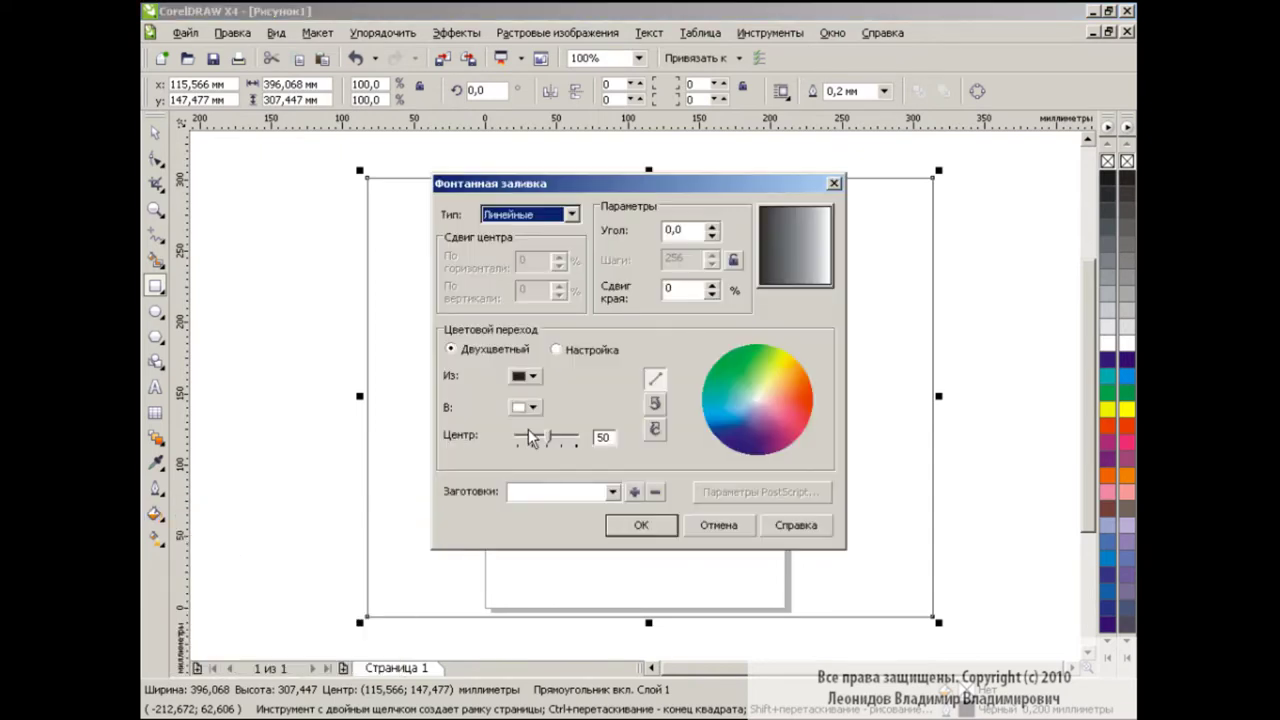
{"action": "left_click", "coordinate": [556, 350]}
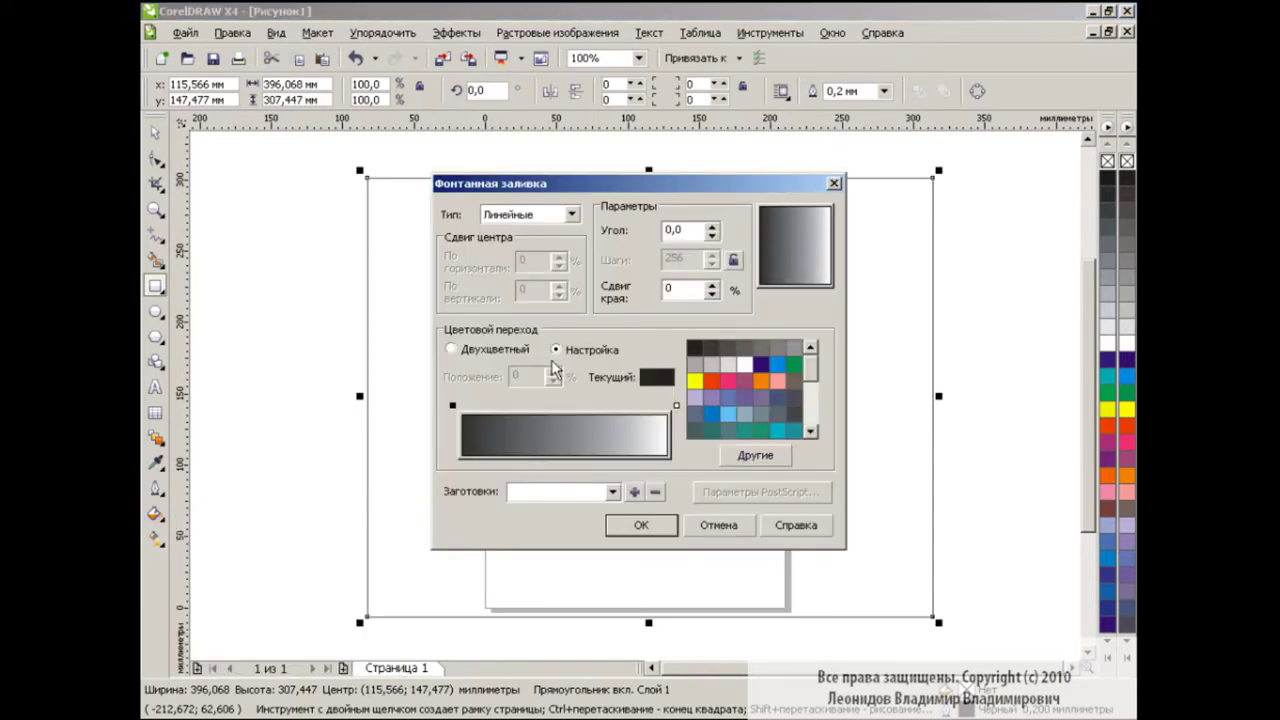
{"action": "left_click", "coordinate": [676, 405]}
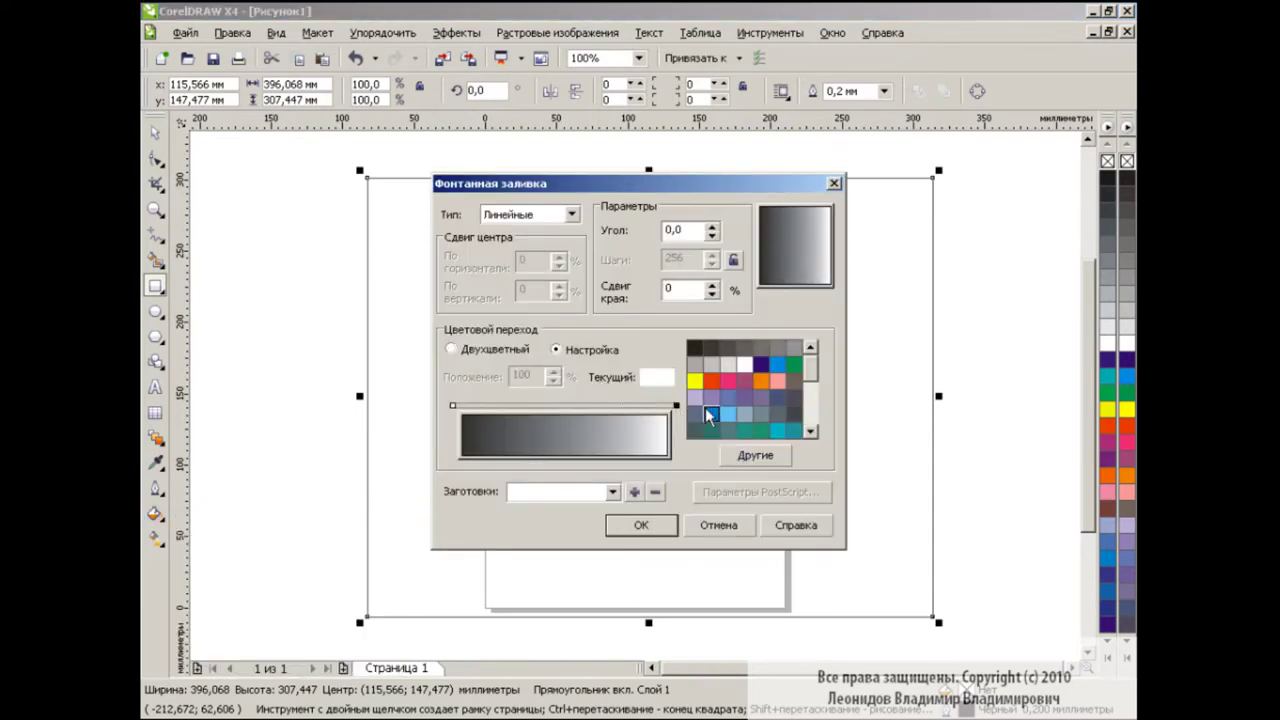
{"action": "left_click", "coordinate": [727, 416]}
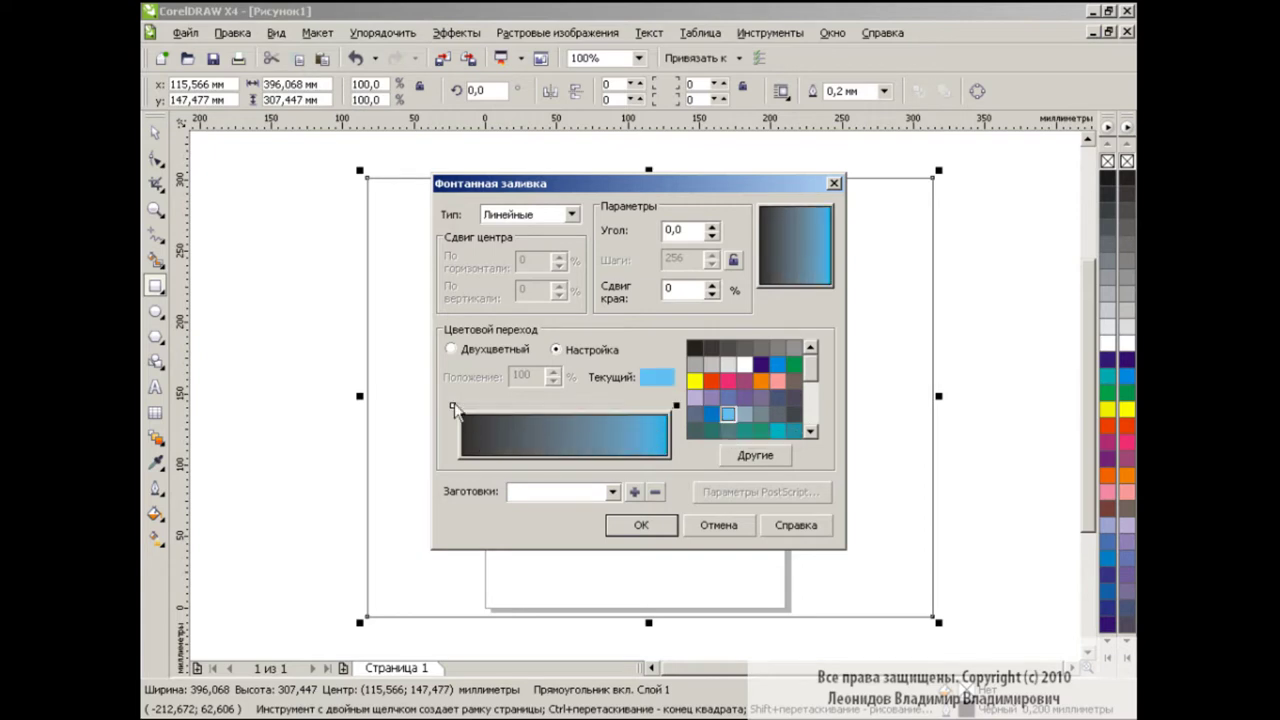
{"action": "left_click", "coordinate": [453, 406]}
{"action": "left_click", "coordinate": [750, 455]}
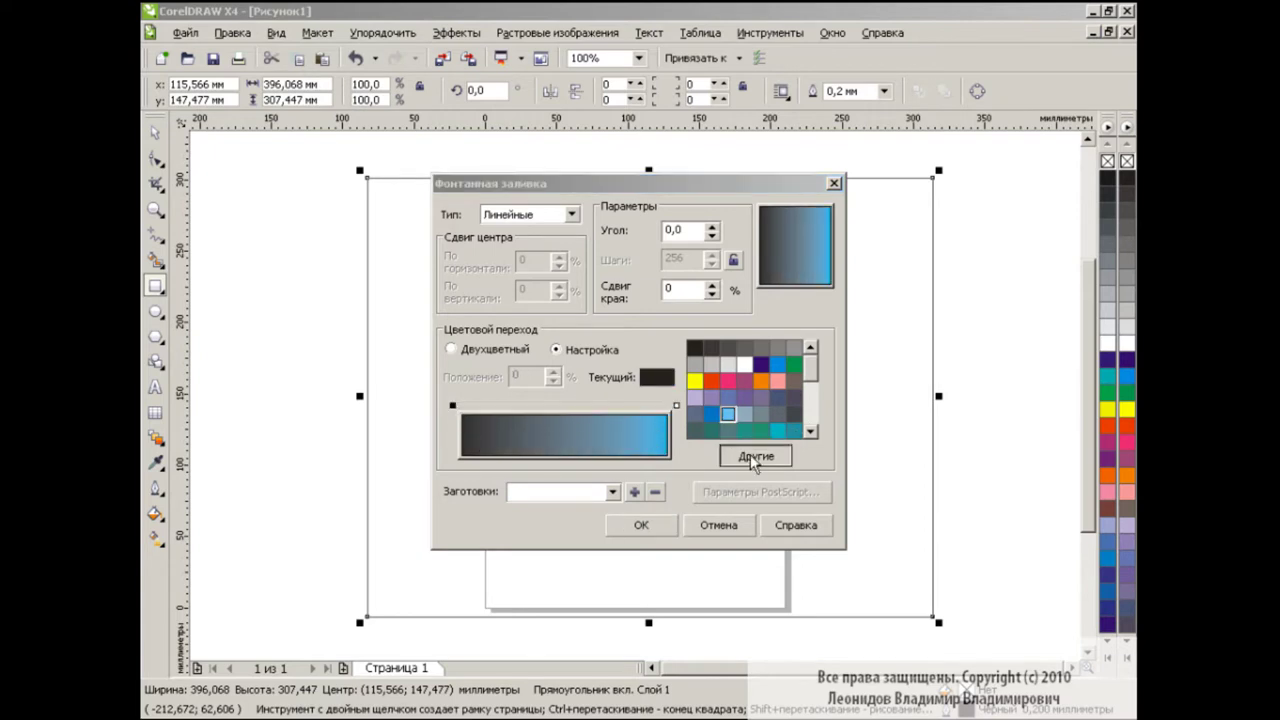
{"action": "left_click", "coordinate": [560, 503]}
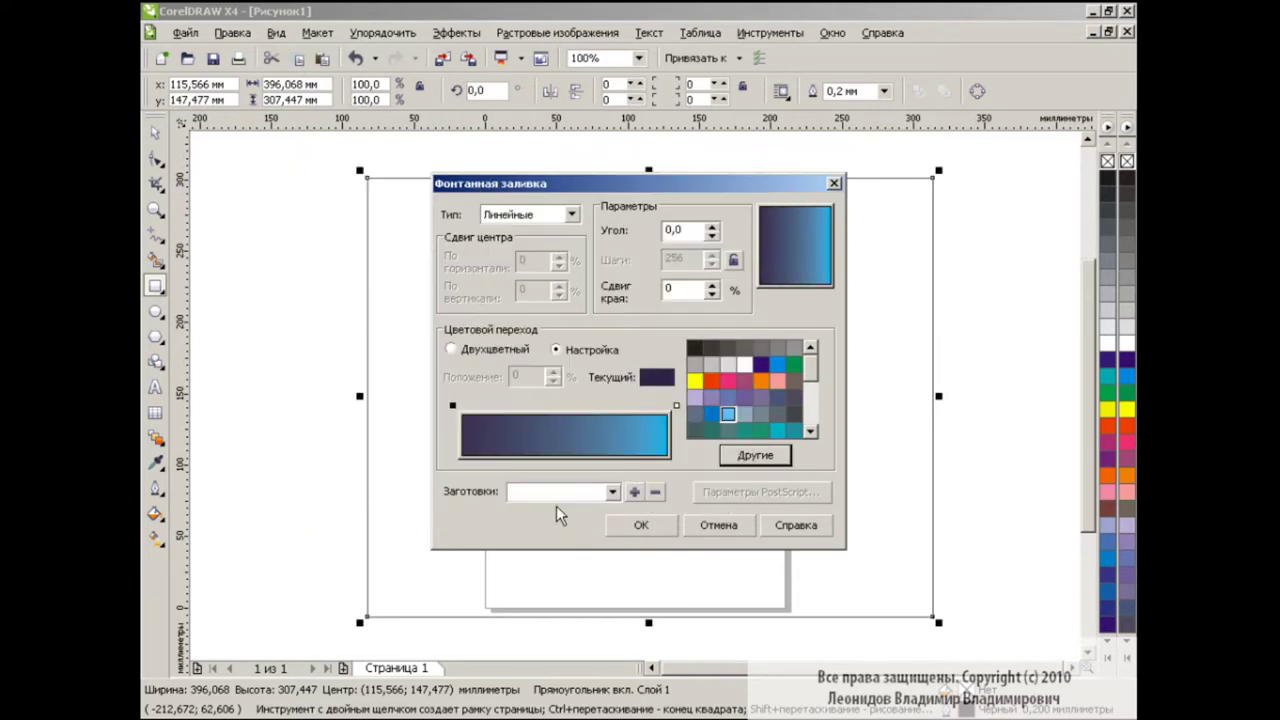
{"action": "left_click", "coordinate": [571, 214]}
{"action": "left_click", "coordinate": [515, 240]}
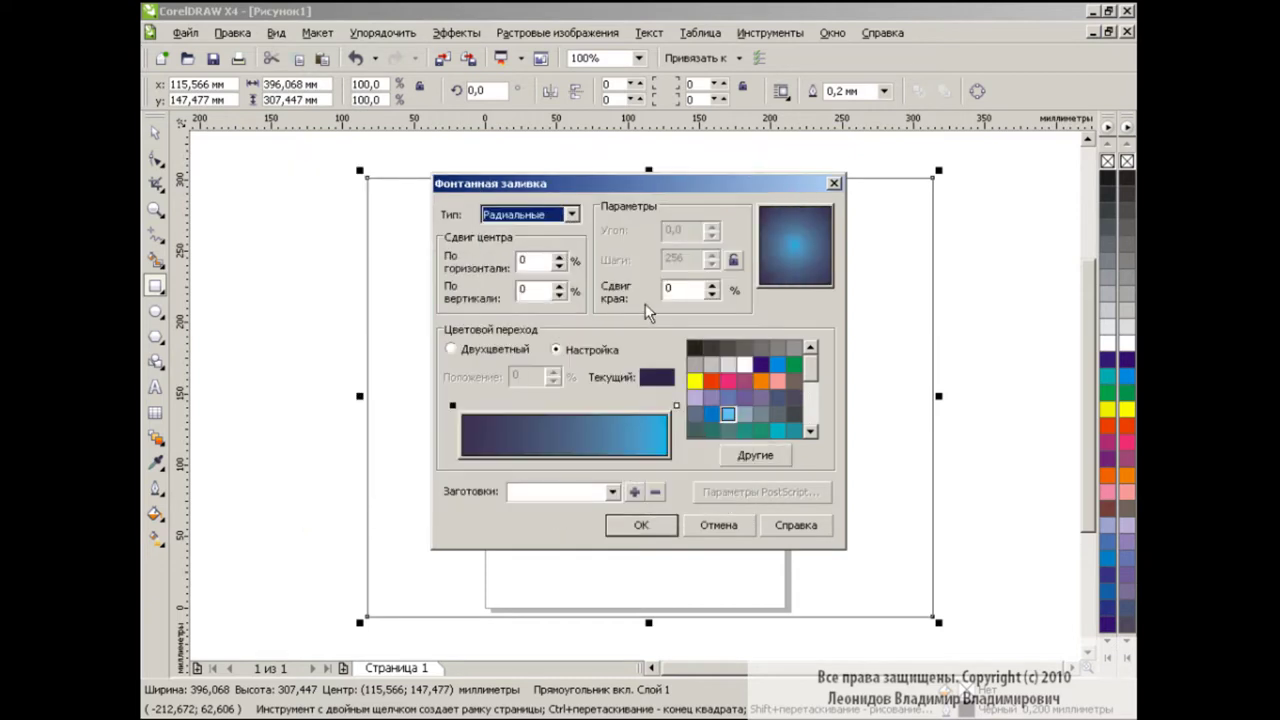
Add a blue stop at position 56 and a dark purple stop, then apply the fill
{"action": "double_click", "coordinate": [620, 405]}
{"action": "left_click", "coordinate": [711, 413]}
{"action": "left_click_drag", "start_coordinate": [620, 405], "coordinate": [607, 405]}
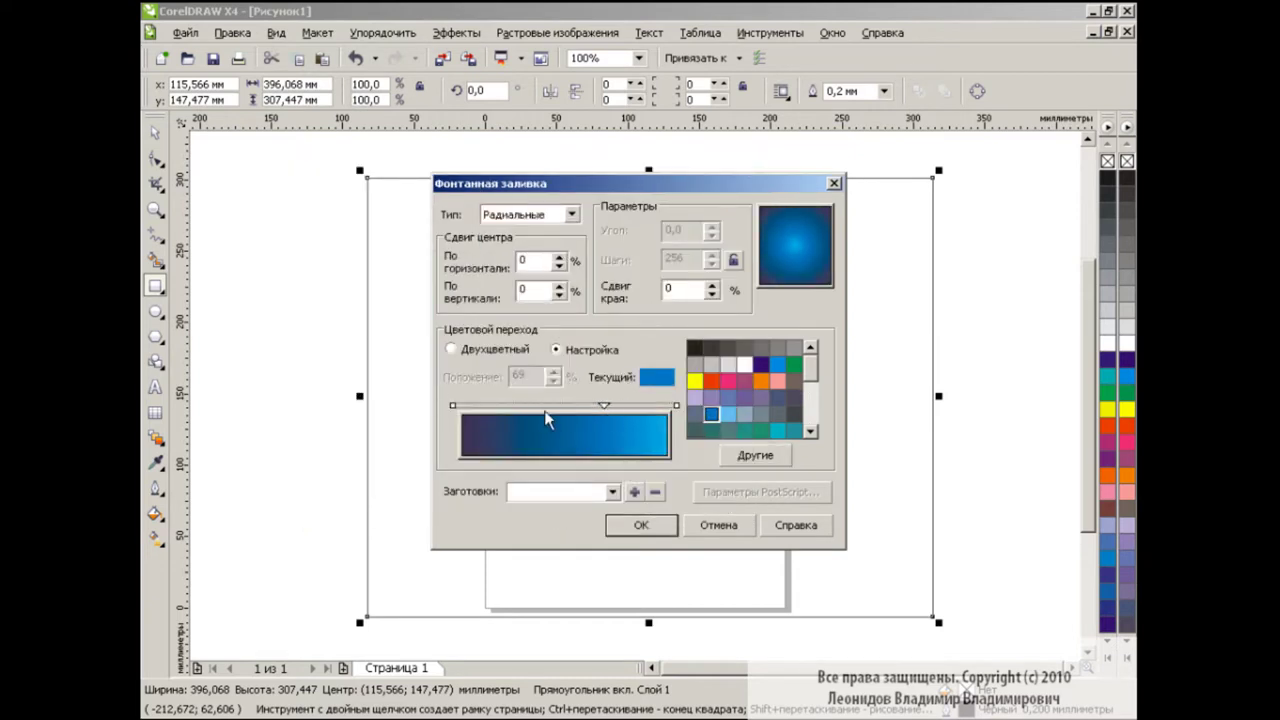
{"action": "double_click", "coordinate": [500, 405]}
{"action": "left_click", "coordinate": [761, 364]}
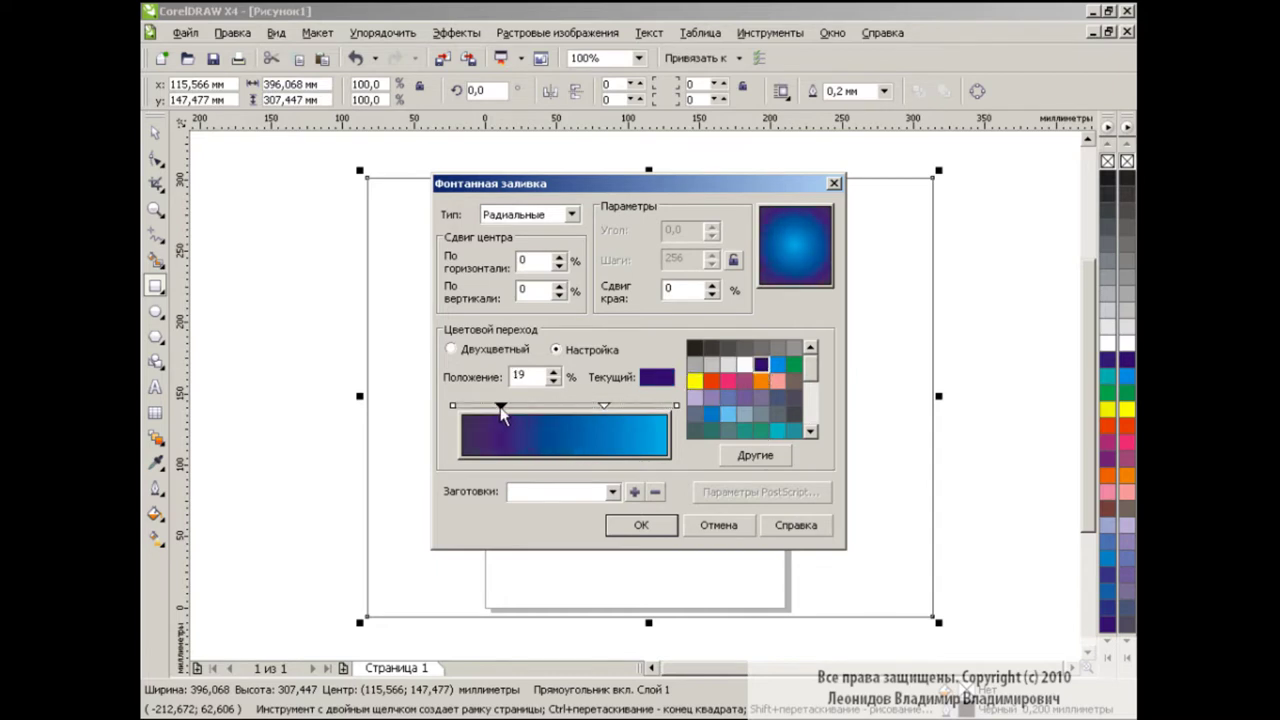
{"action": "left_click_drag", "start_coordinate": [610, 406], "coordinate": [578, 408]}
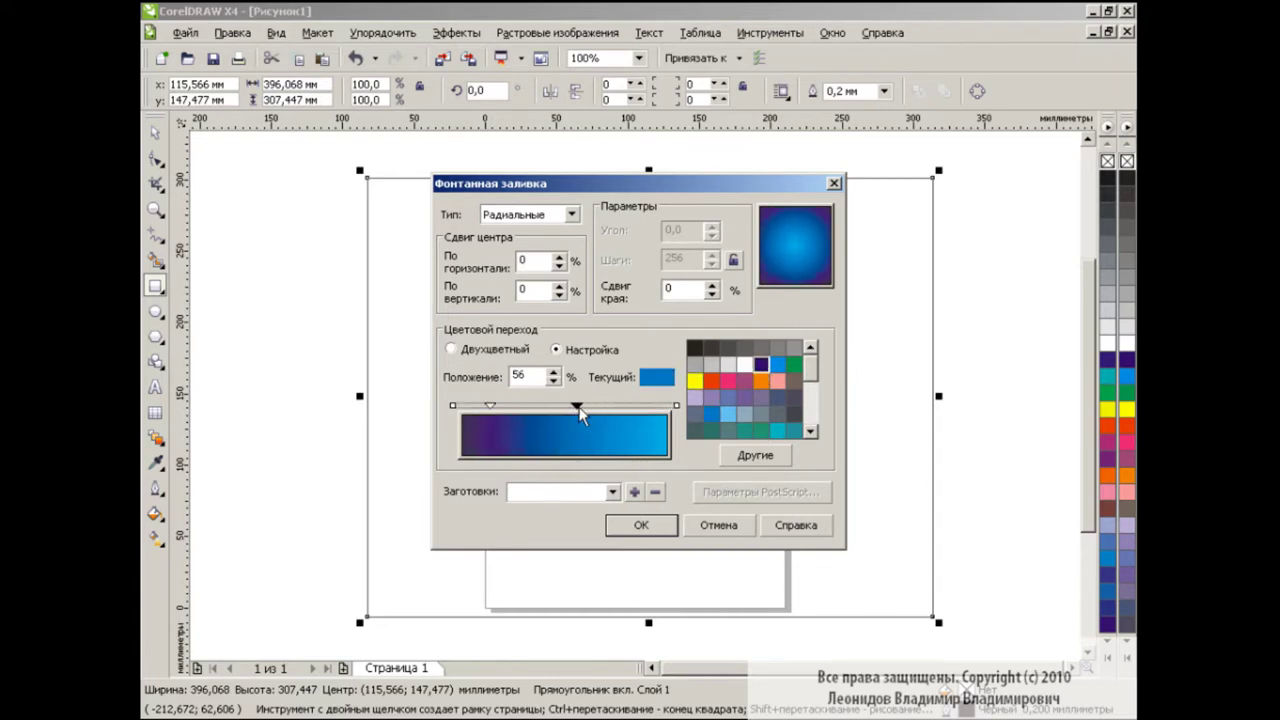
{"action": "left_click", "coordinate": [492, 406]}
{"action": "left_click", "coordinate": [645, 525]}
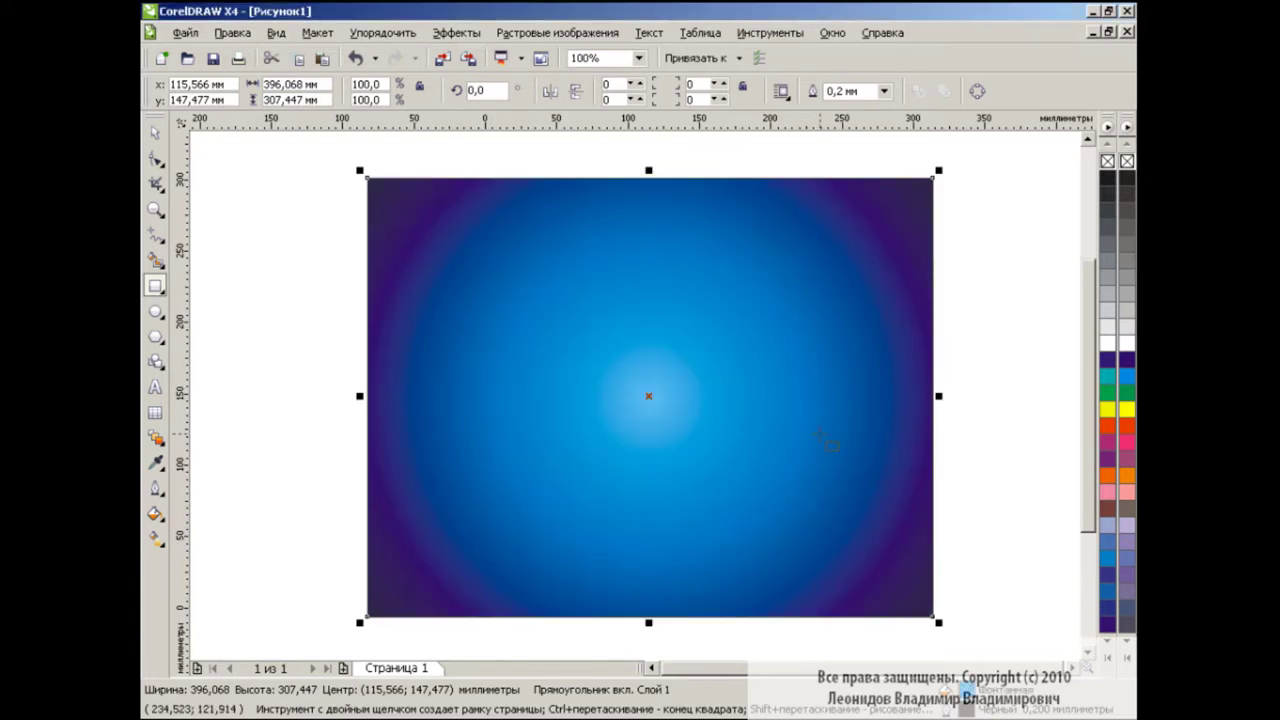
{"action": "left_click", "coordinate": [155, 132]}
Move the gradient rectangle off the page to the left
{"action": "left_click", "coordinate": [265, 377]}
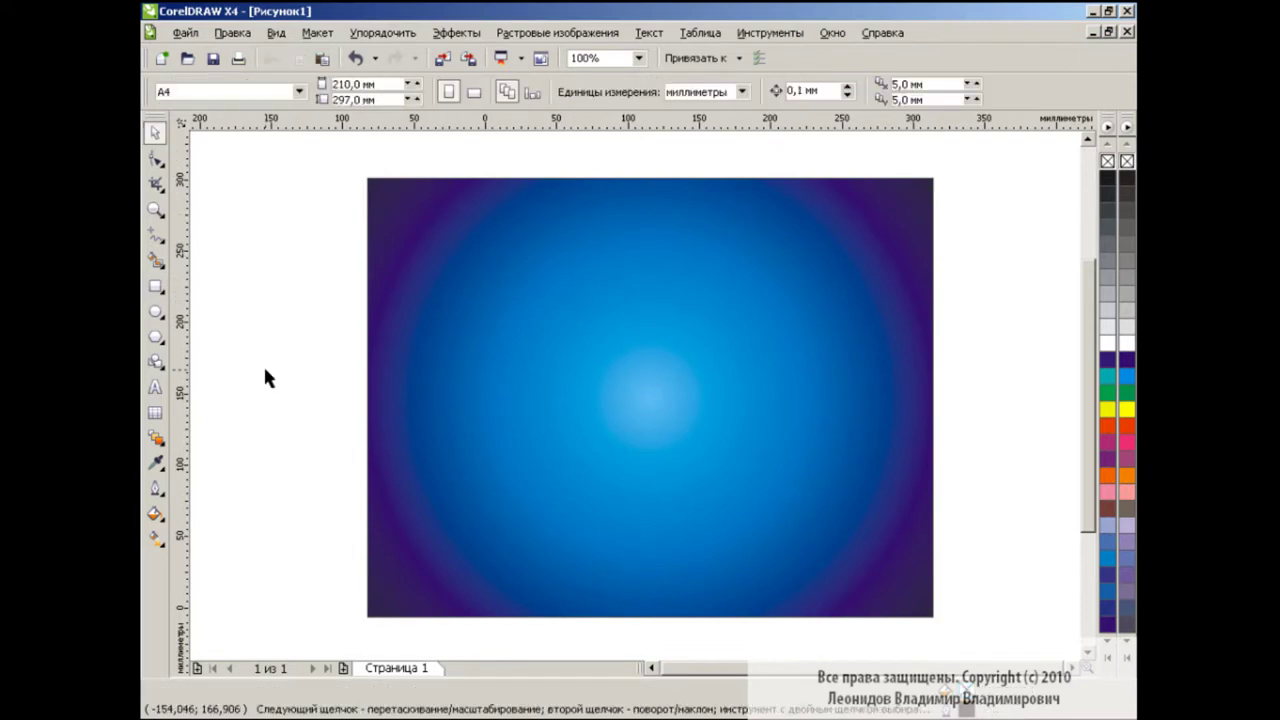
{"action": "left_click", "coordinate": [371, 400]}
{"action": "left_click_drag", "start_coordinate": [620, 371], "coordinate": [246, 379]}
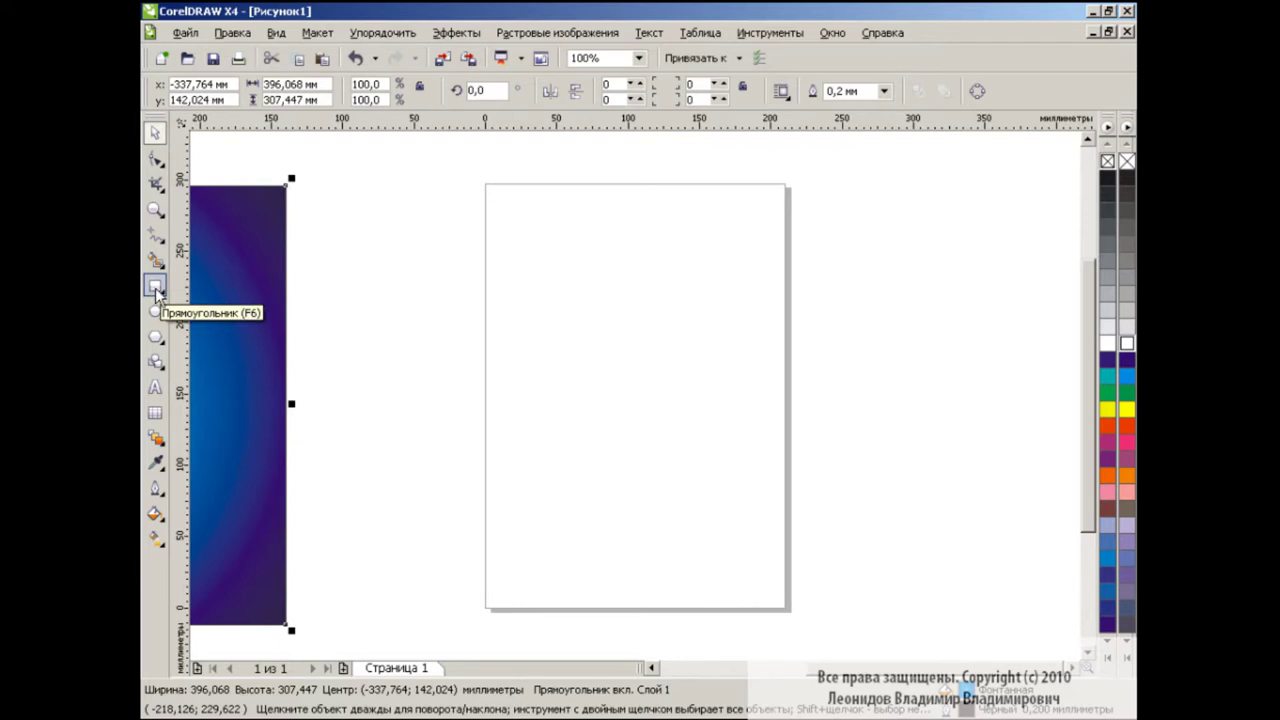
Draw a 280.86 × 139.067 mm rectangle with corners rounded to 92, shifted up-left
{"action": "left_click", "coordinate": [155, 287]}
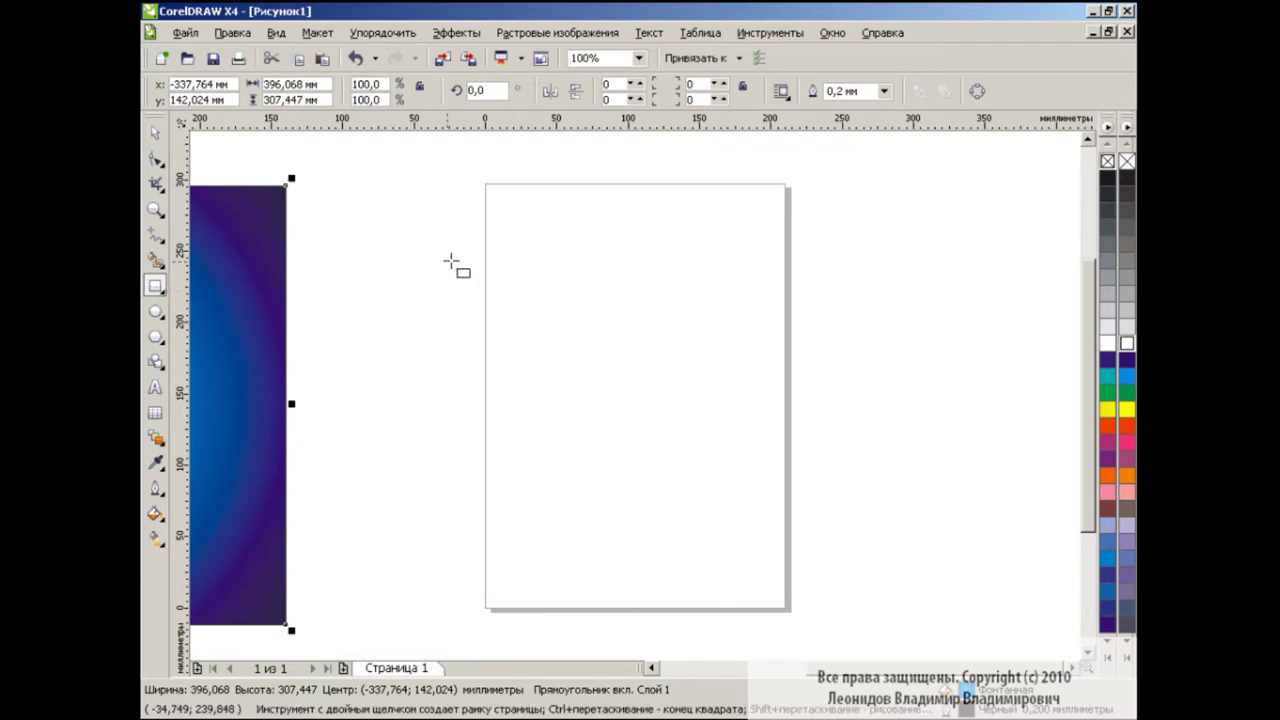
{"action": "left_click_drag", "start_coordinate": [477, 218], "coordinate": [878, 417]}
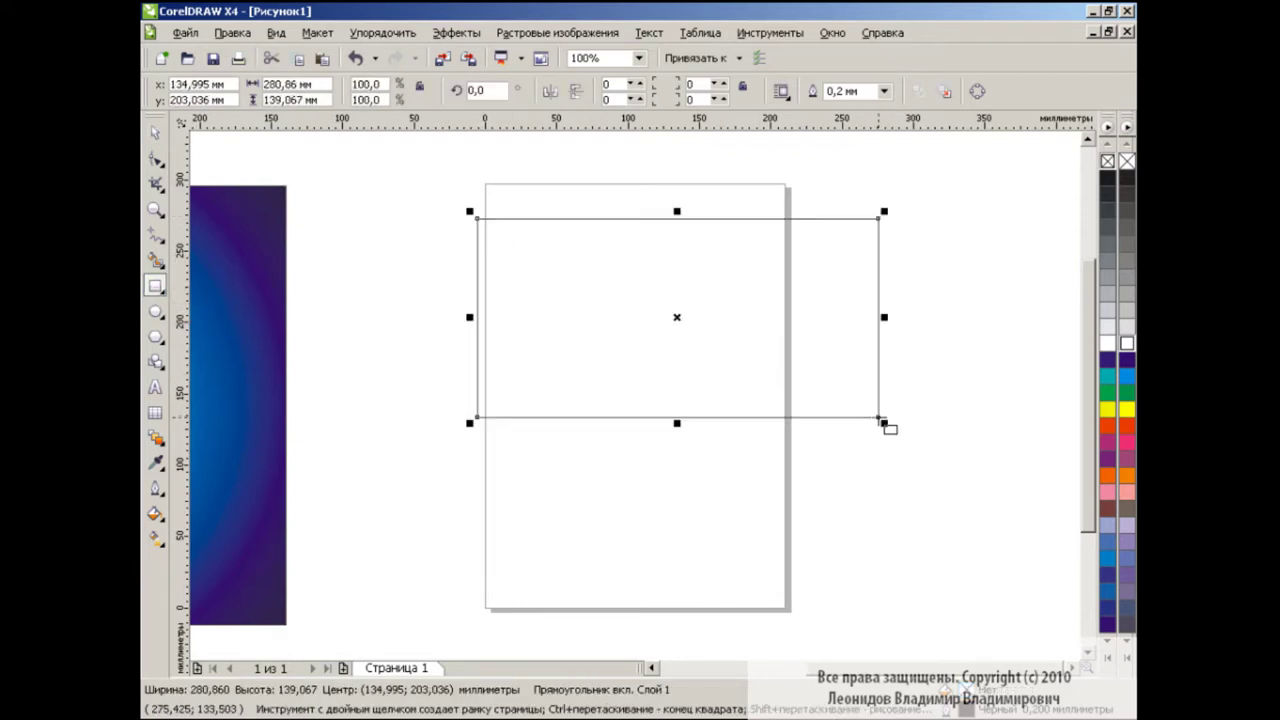
{"action": "key", "text": "F10"}
{"action": "left_click_drag", "start_coordinate": [877, 218], "coordinate": [786, 214]}
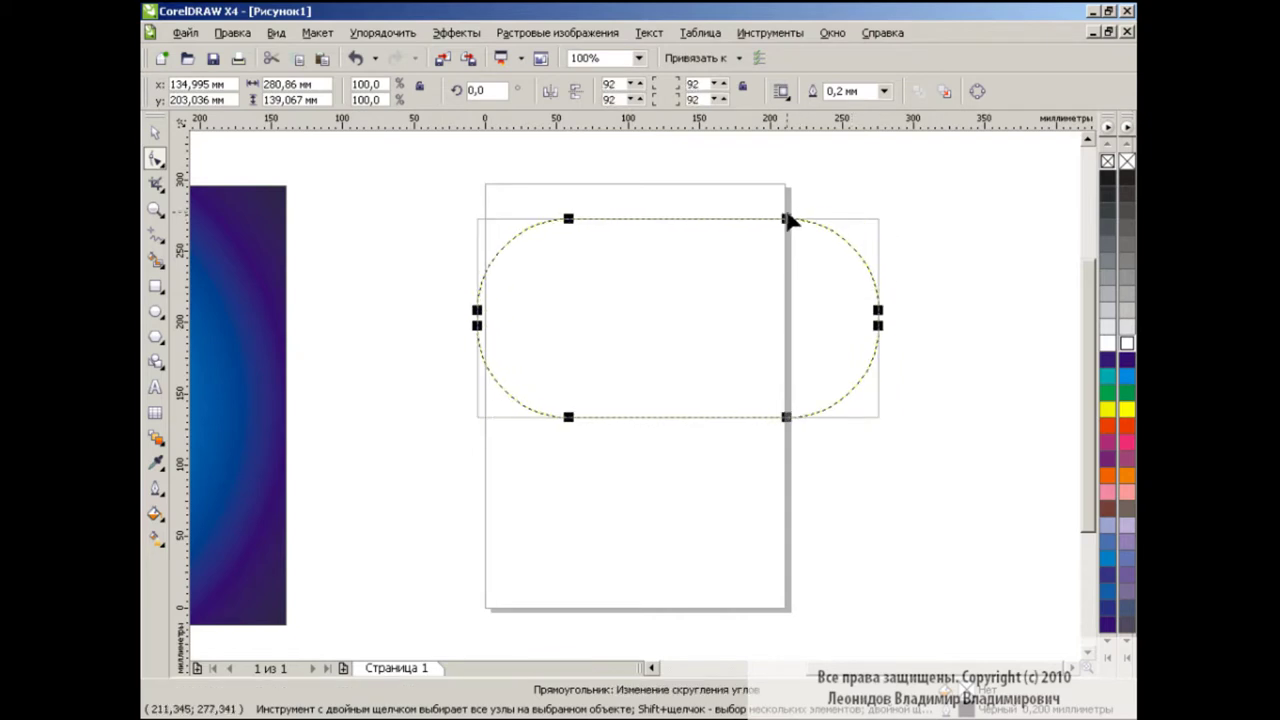
{"action": "left_click", "coordinate": [155, 132]}
{"action": "mouse_move", "coordinate": [677, 321]}
{"action": "left_mouse_down"}
{"action": "mouse_move", "coordinate": [635, 291]}
{"action": "mouse_move", "coordinate": [653, 343]}
{"action": "left_mouse_up"}
Duplicate the pill, tilt the copy clockwise, and squash and lower the original
{"action": "left_click", "coordinate": [322, 62]}
{"action": "left_click", "coordinate": [849, 360]}
{"action": "left_click_drag", "start_coordinate": [855, 236], "coordinate": [846, 306]}
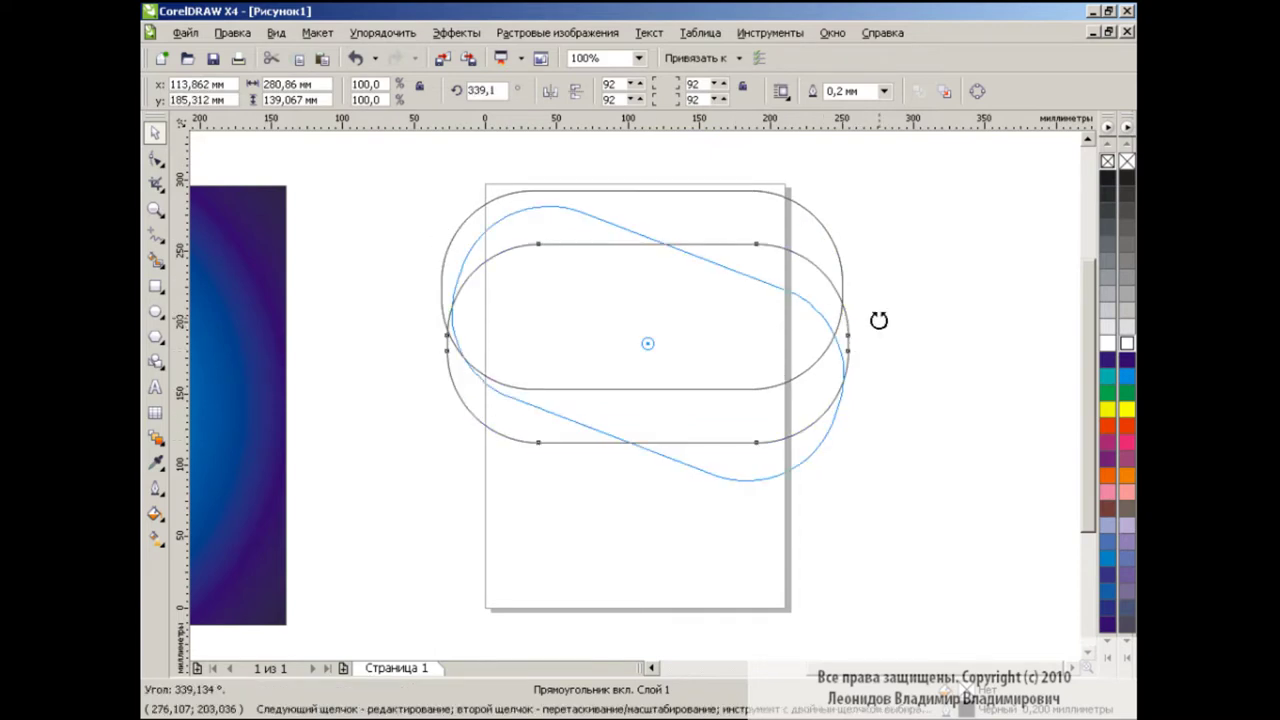
{"action": "left_click_drag", "start_coordinate": [759, 317], "coordinate": [743, 354]}
{"action": "left_click", "coordinate": [657, 389]}
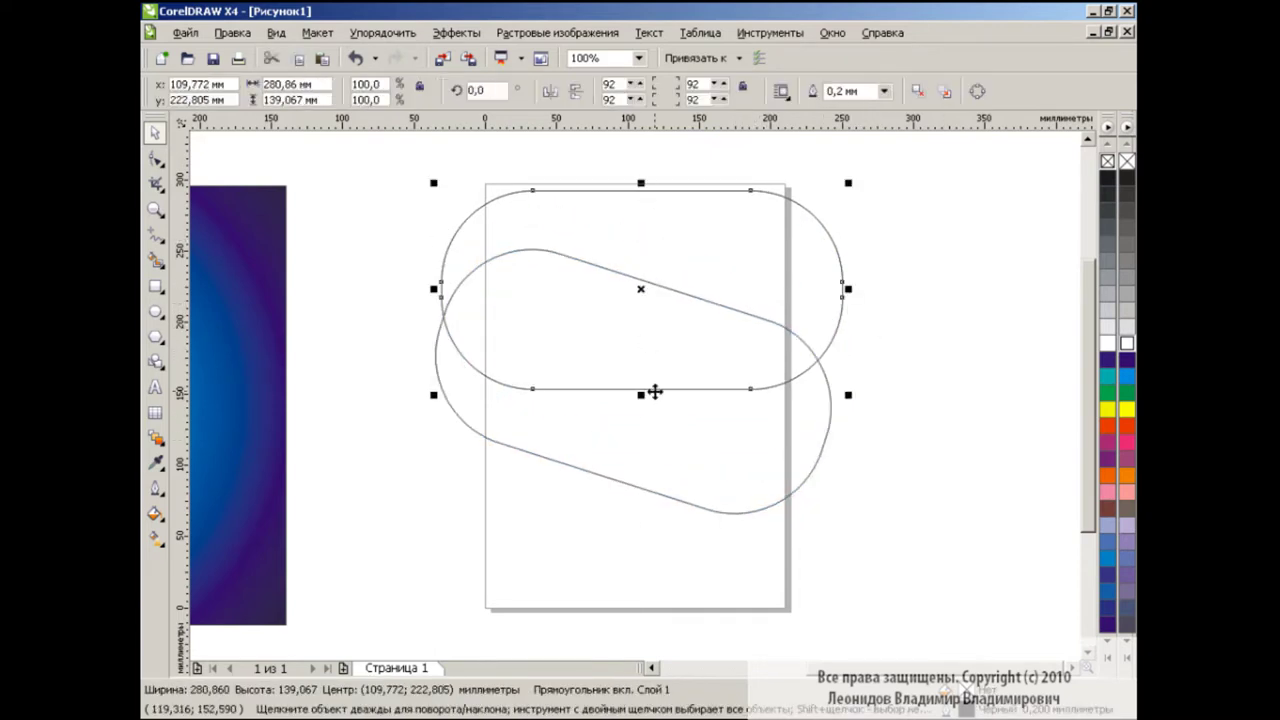
{"action": "left_click_drag", "start_coordinate": [640, 391], "coordinate": [640, 368]}
{"action": "left_click_drag", "start_coordinate": [643, 279], "coordinate": [642, 337]}
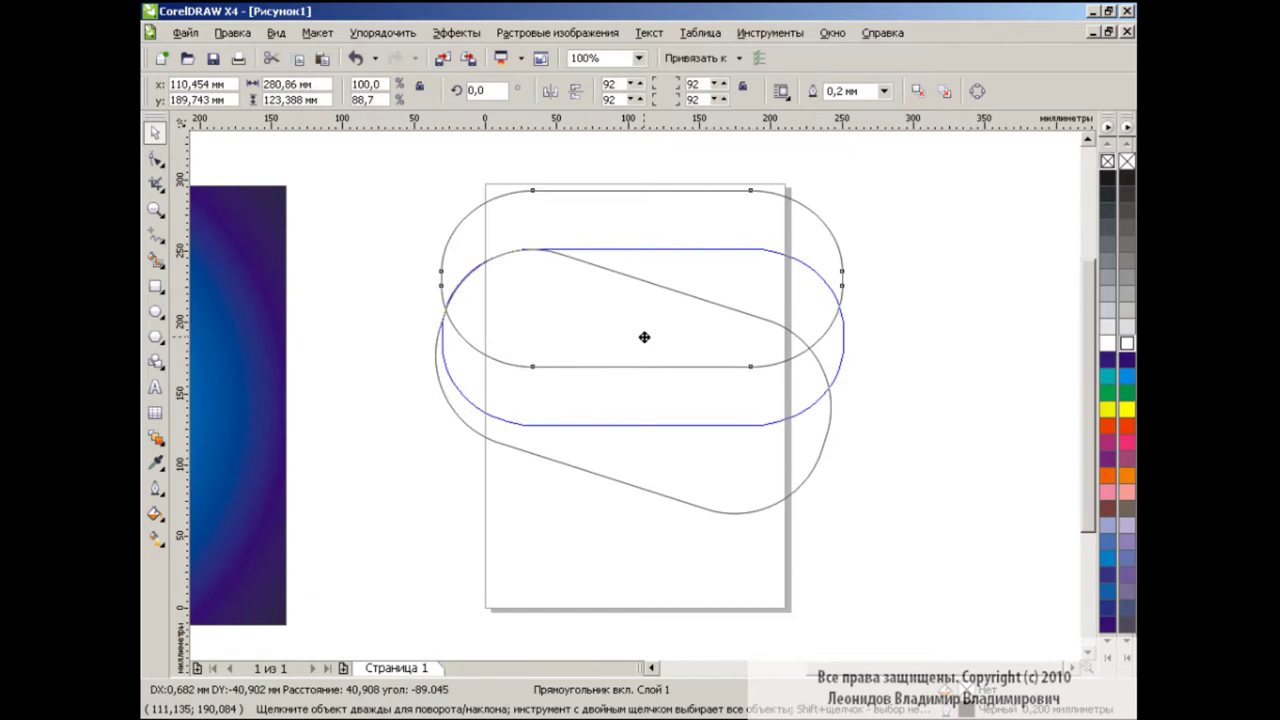
Stretch both pills taller, weld them into one outline, and return the gradient rectangle beneath
{"action": "left_click_drag", "start_coordinate": [960, 210], "coordinate": [387, 598]}
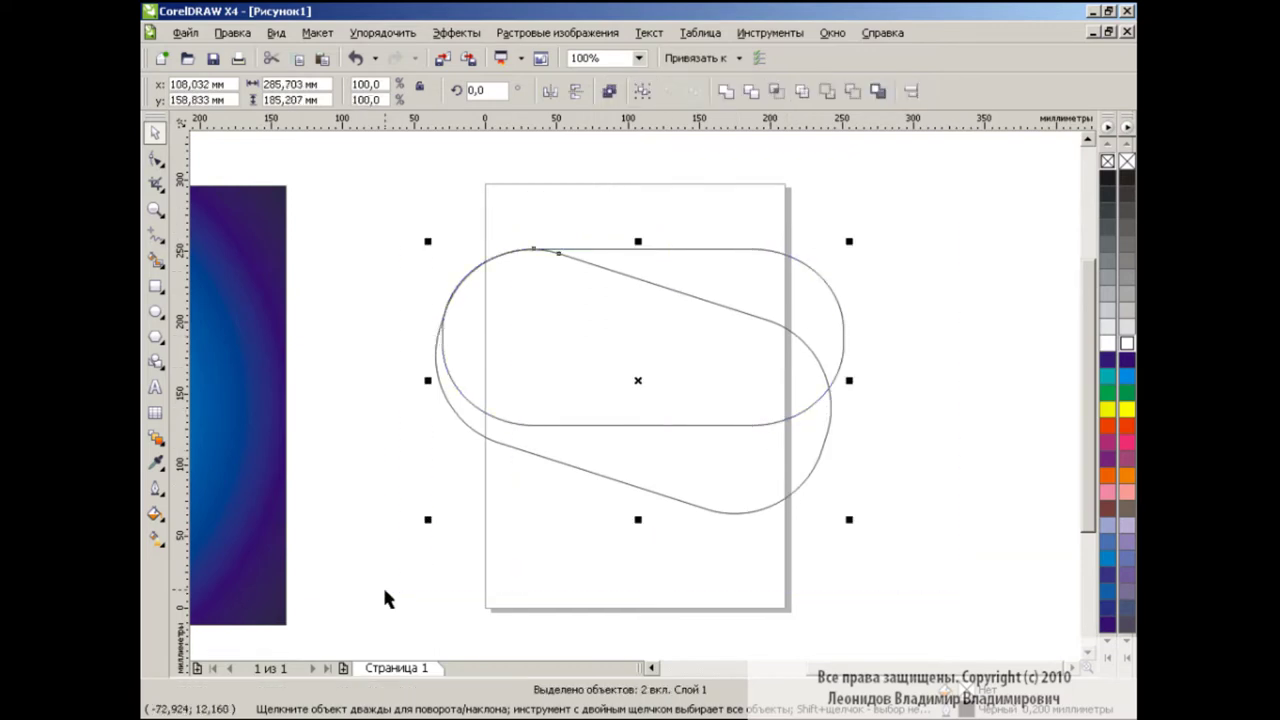
{"action": "left_click_drag", "start_coordinate": [639, 519], "coordinate": [639, 615]}
{"action": "left_click_drag", "start_coordinate": [851, 428], "coordinate": [852, 428]}
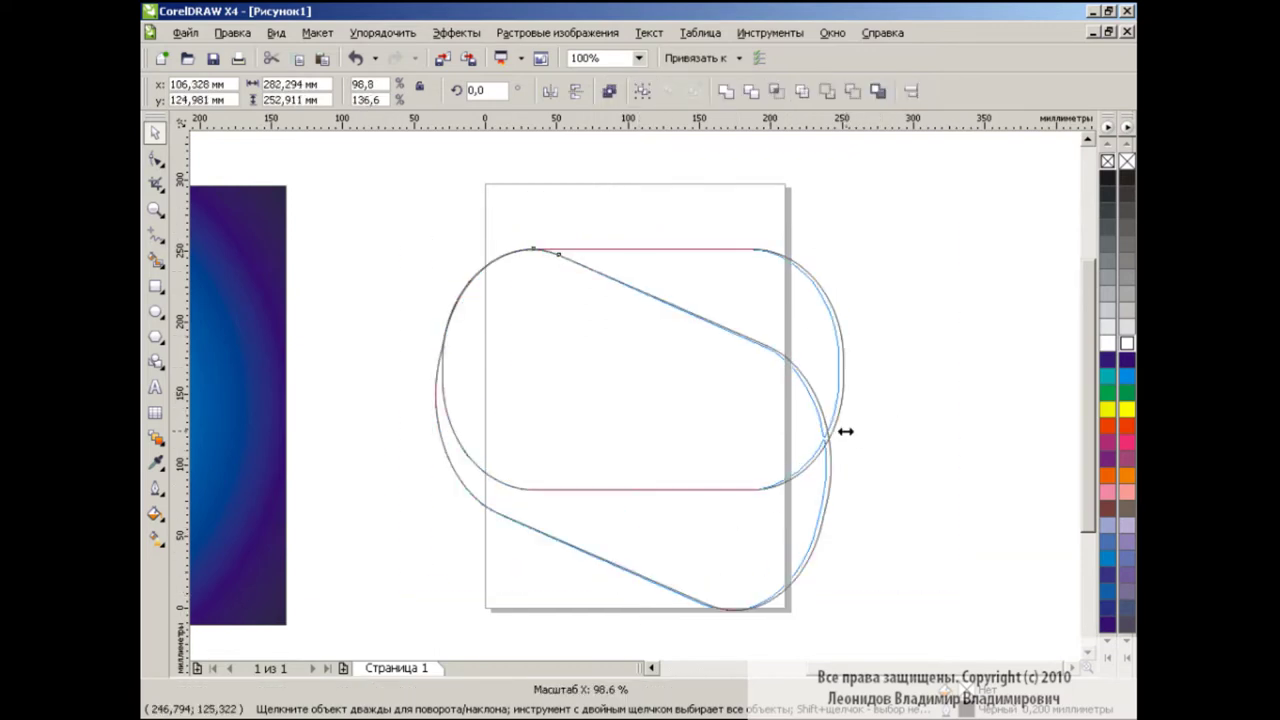
{"action": "left_click", "coordinate": [726, 91]}
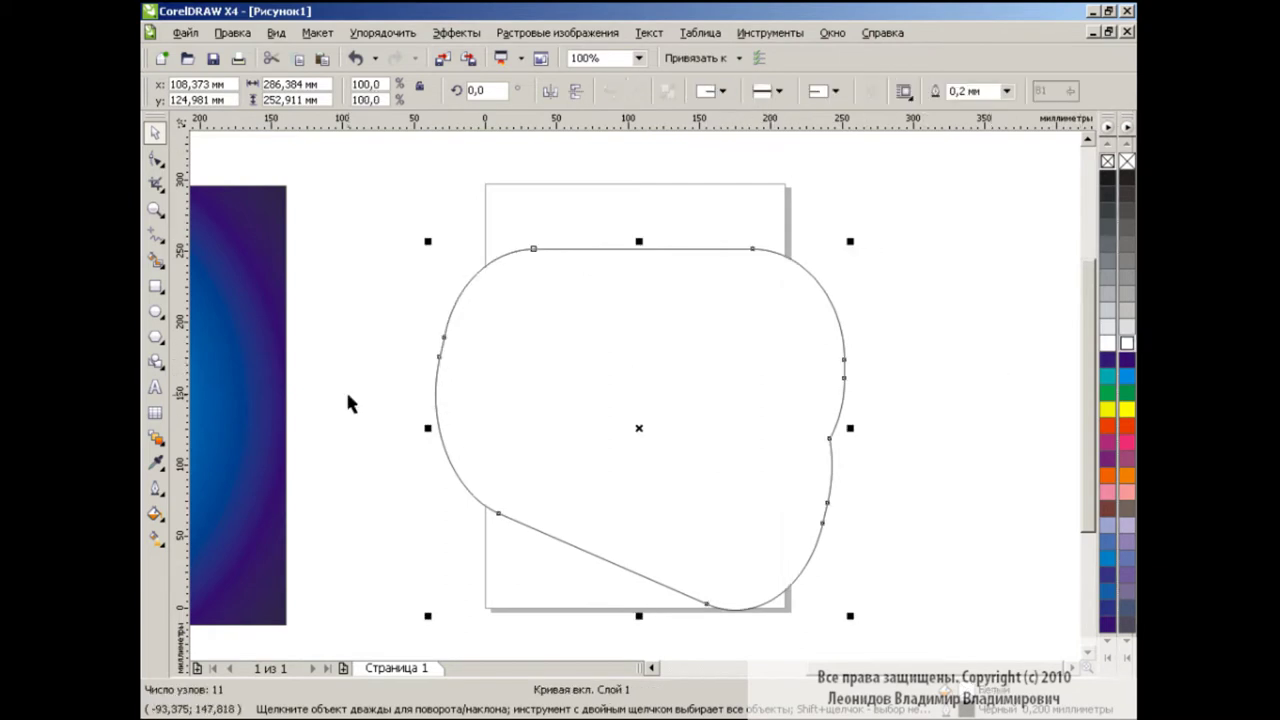
{"action": "left_click_drag", "start_coordinate": [258, 393], "coordinate": [893, 400]}
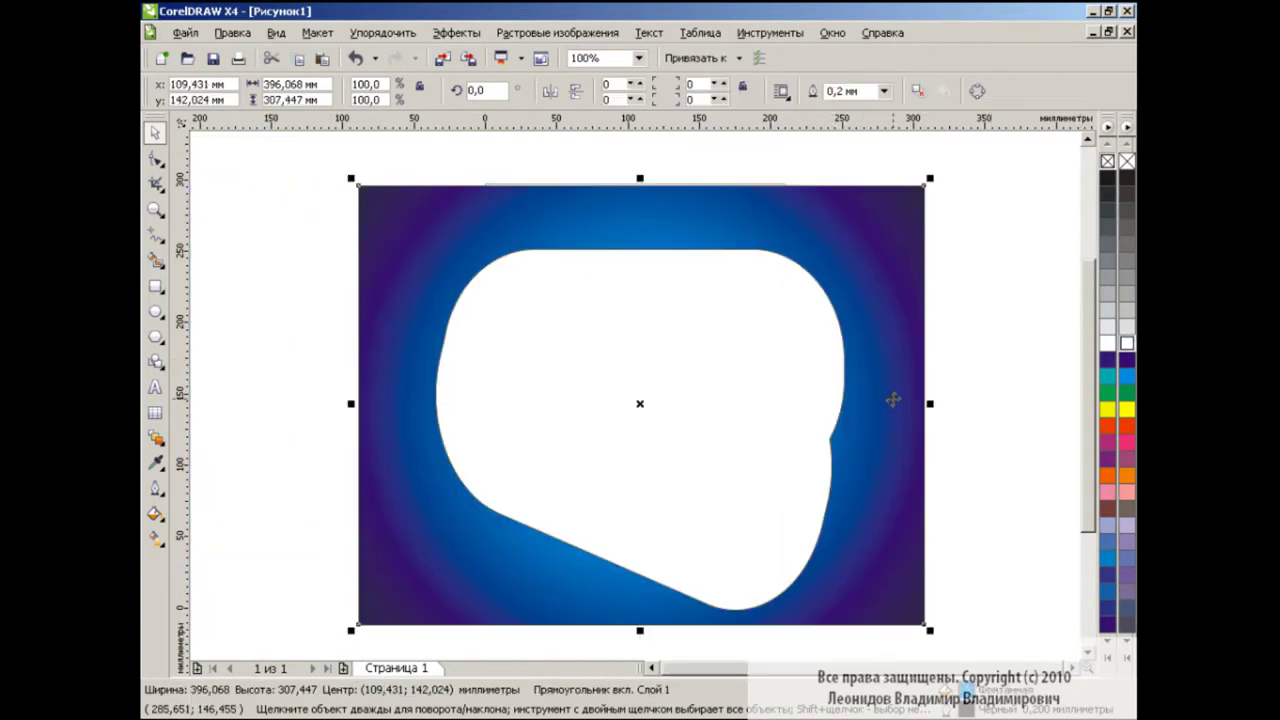
Drag the curve's left node outward to bulge its left side
{"action": "left_click", "coordinate": [975, 385]}
{"action": "left_click", "coordinate": [674, 391]}
{"action": "key", "text": "F10"}
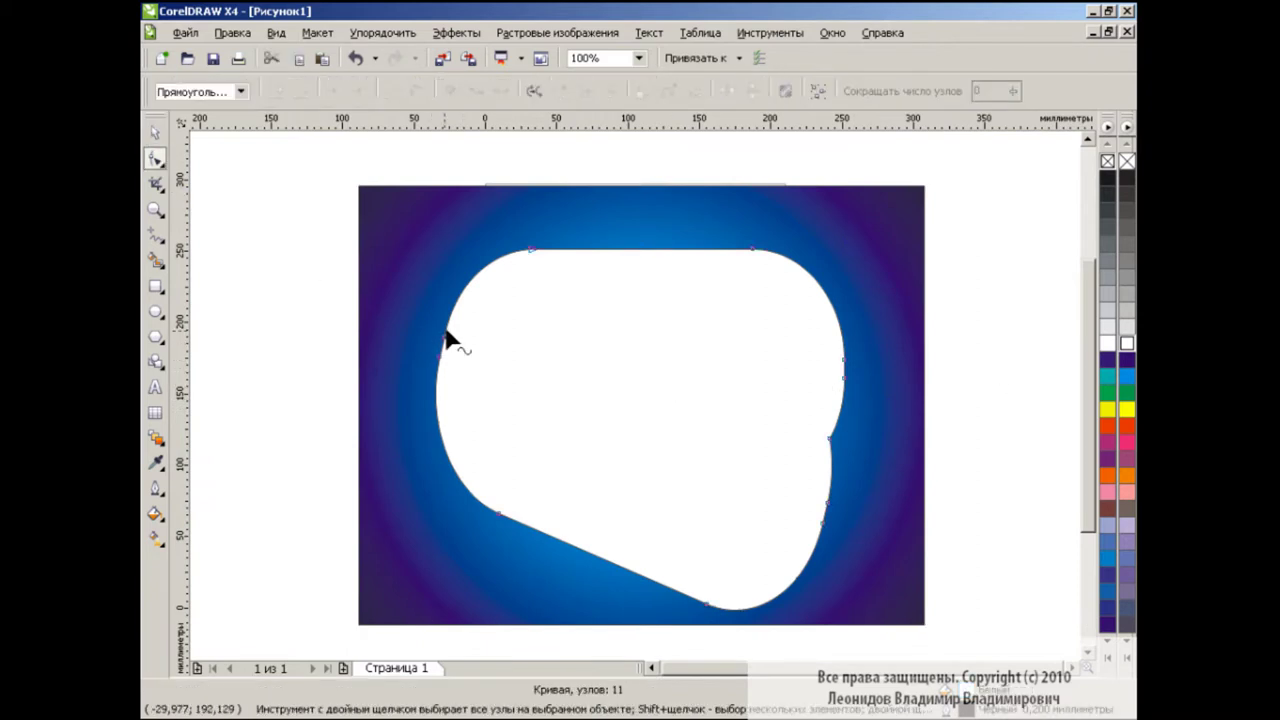
{"action": "left_click", "coordinate": [443, 337]}
{"action": "left_click_drag", "start_coordinate": [443, 340], "coordinate": [410, 340]}
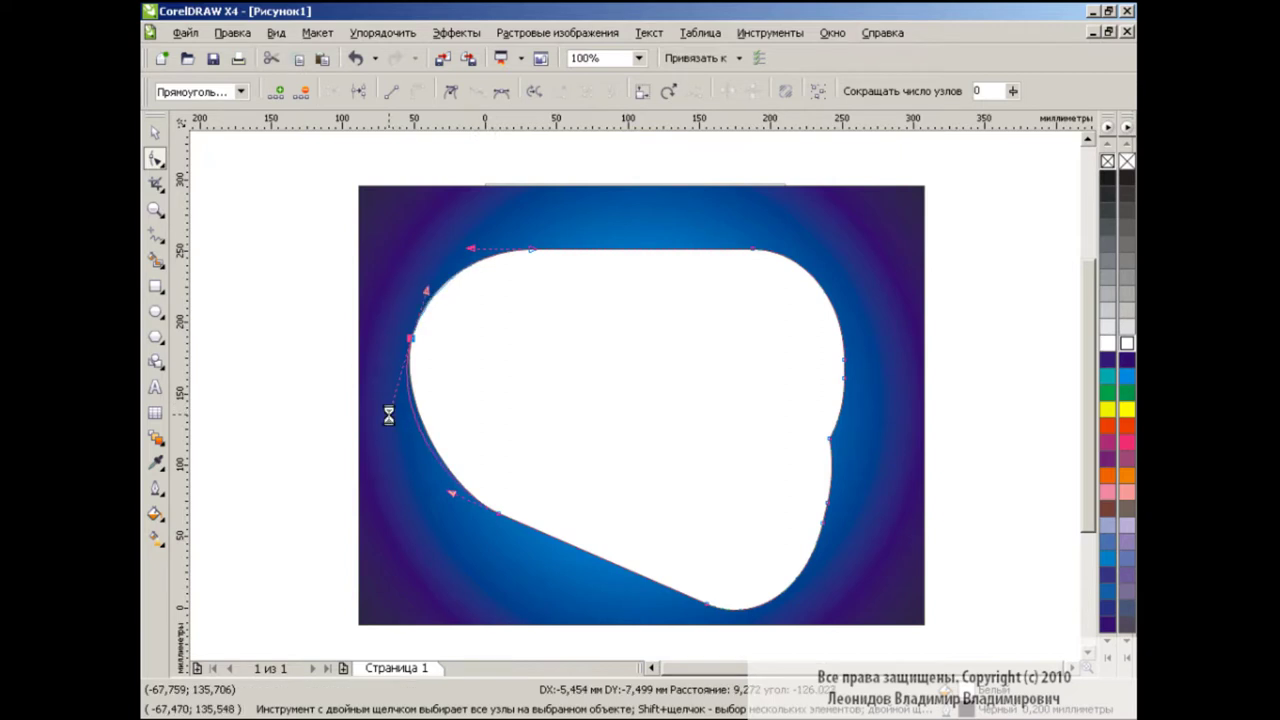
{"action": "key", "text": "space"}
Scale the white curve to about 91% and centre it within the gradient frame
{"action": "left_click", "coordinate": [228, 338]}
{"action": "left_click", "coordinate": [640, 420]}
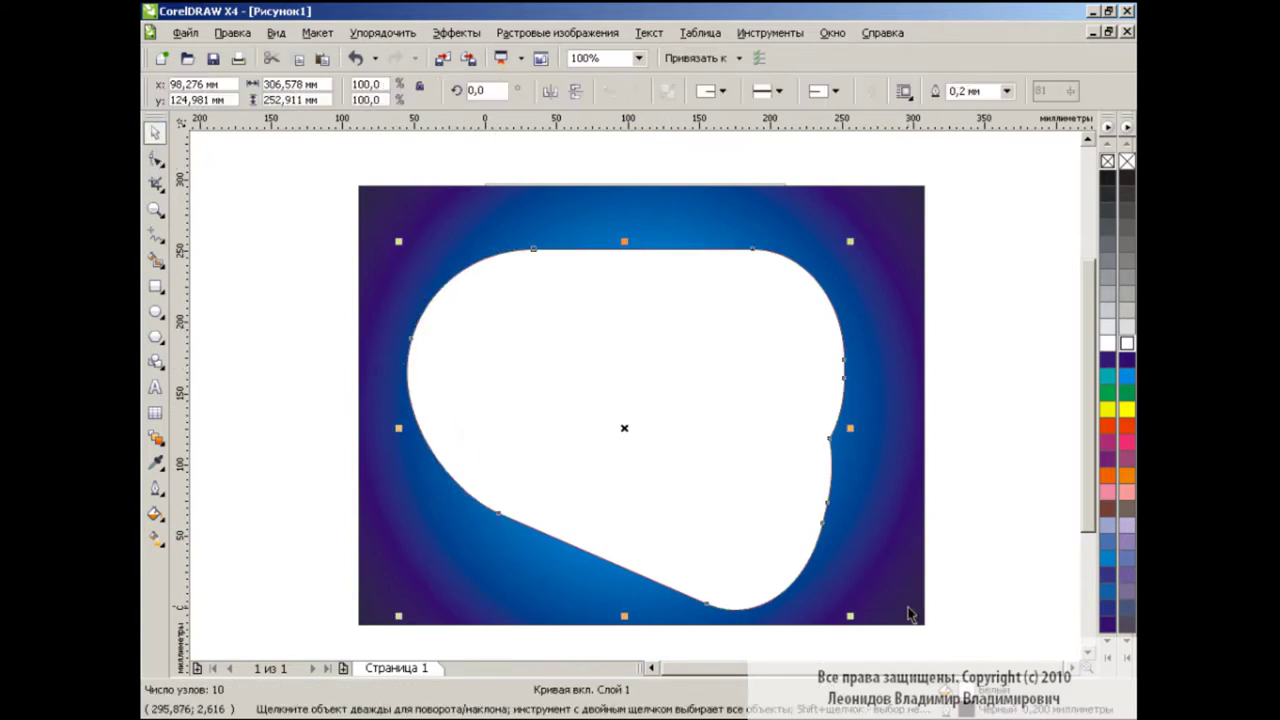
{"action": "left_click_drag", "start_coordinate": [848, 611], "coordinate": [814, 586]}
{"action": "left_click_drag", "start_coordinate": [610, 415], "coordinate": [641, 426]}
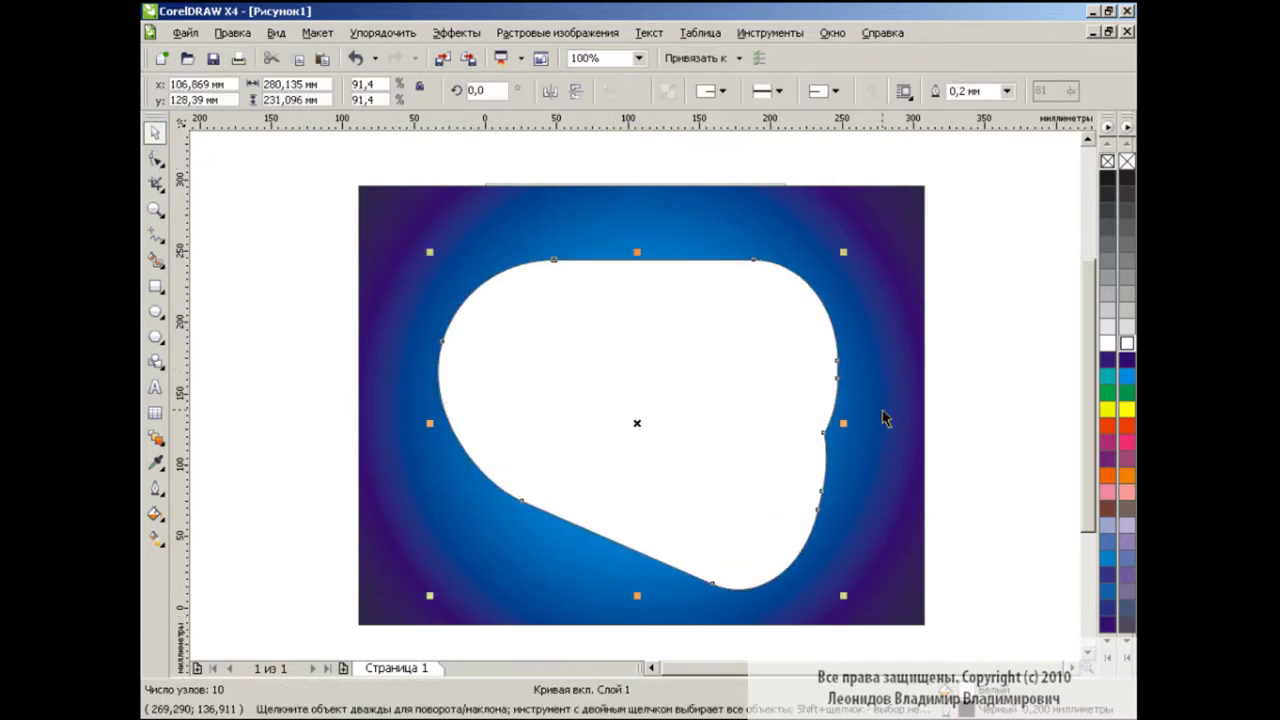
{"action": "left_click", "coordinate": [970, 364]}
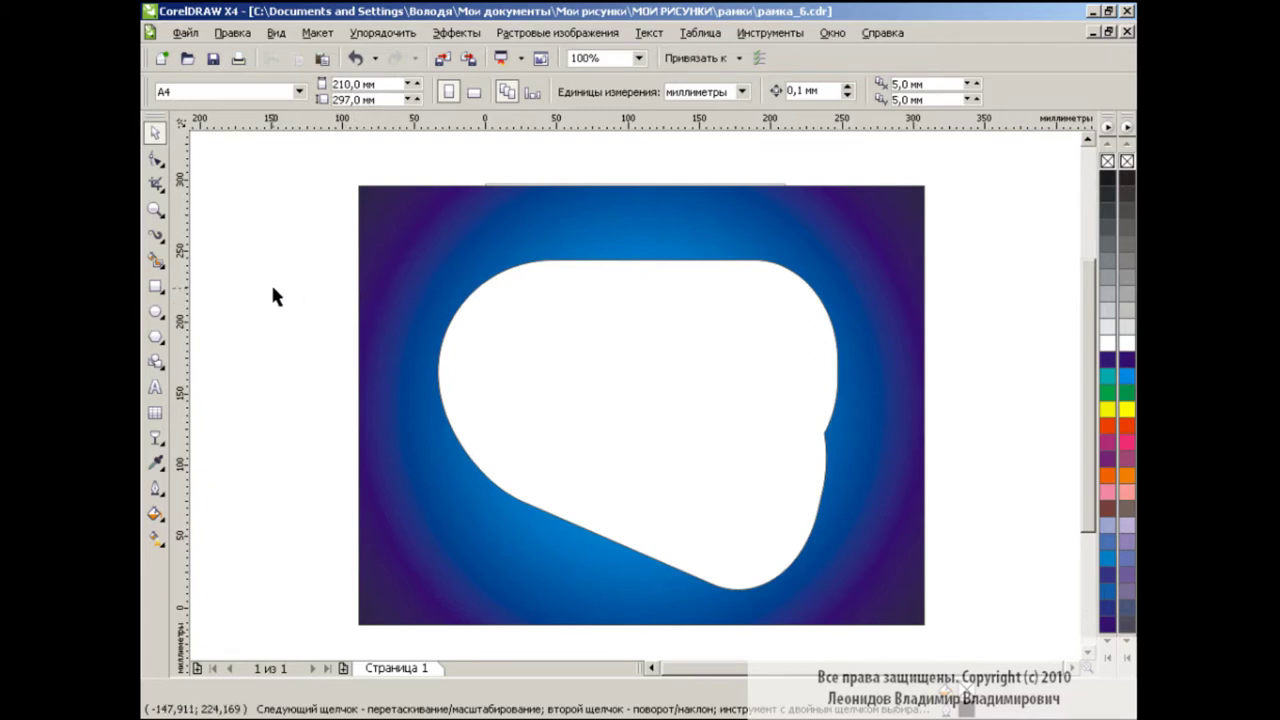
Draw a small circle near the top-left, filled white with no outline
{"action": "left_click", "coordinate": [155, 311]}
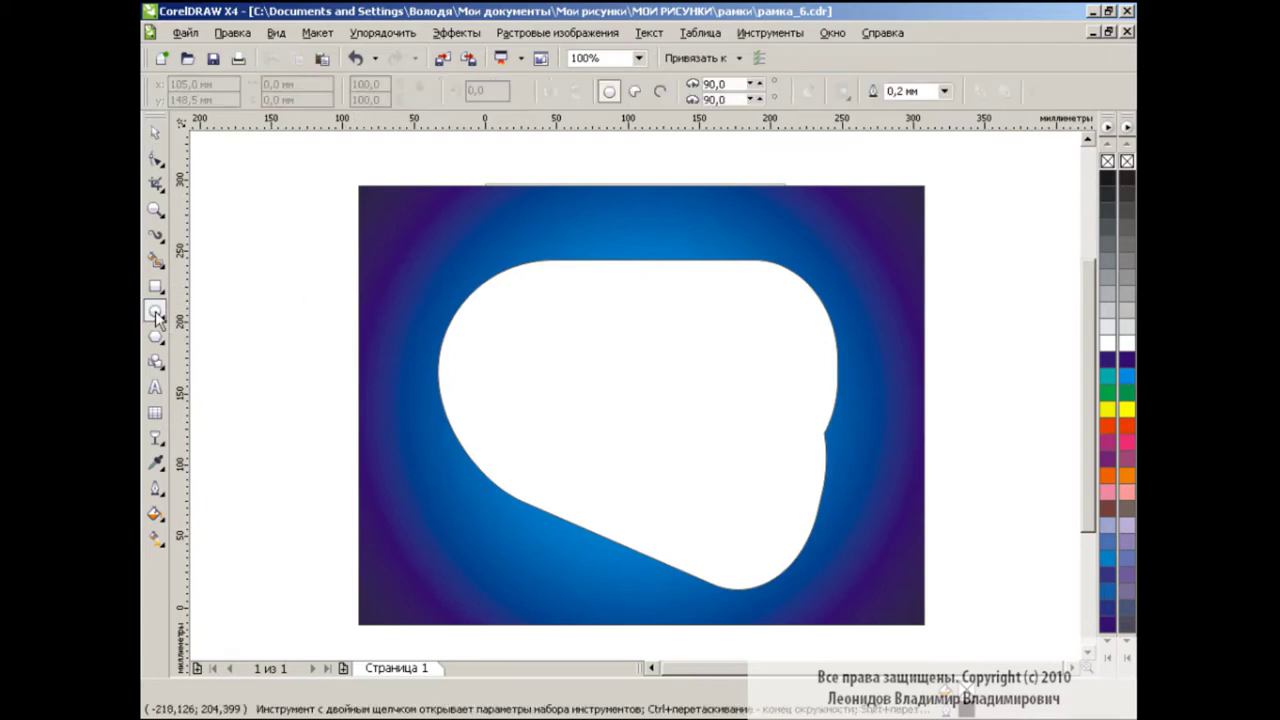
{"action": "left_click_drag", "start_coordinate": [385, 219], "coordinate": [419, 253]}
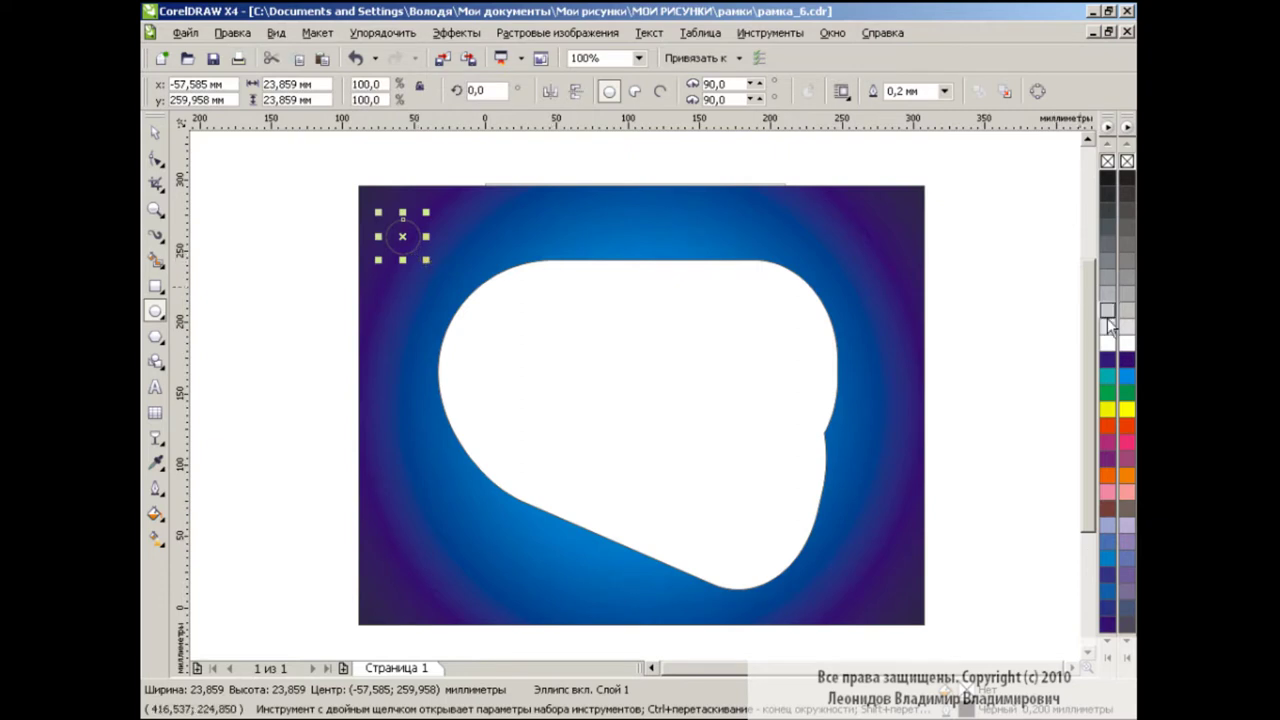
{"action": "left_click", "coordinate": [1124, 342]}
{"action": "right_click", "coordinate": [1127, 161]}
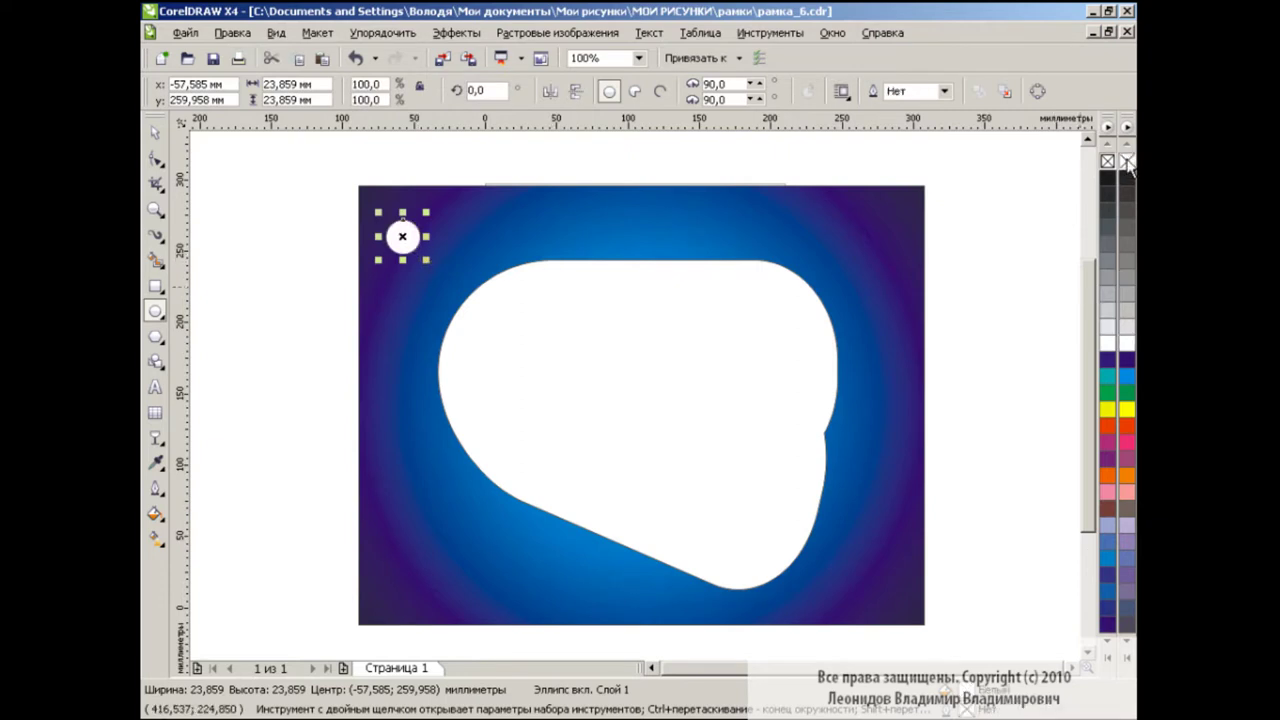
{"action": "left_click", "coordinate": [152, 133]}
Give the circle an inverted radial fountain transparency running black to white
{"action": "left_click", "coordinate": [155, 437]}
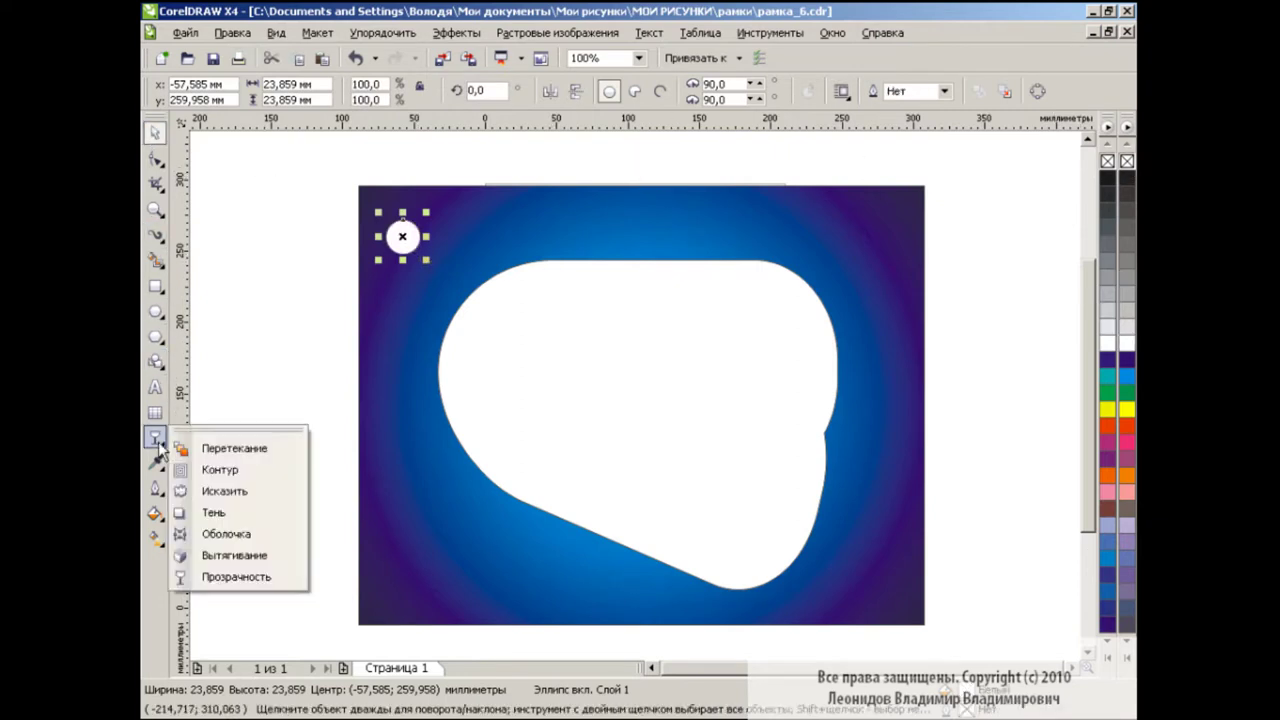
{"action": "left_click", "coordinate": [228, 578]}
{"action": "left_click", "coordinate": [277, 91]}
{"action": "left_click", "coordinate": [272, 140]}
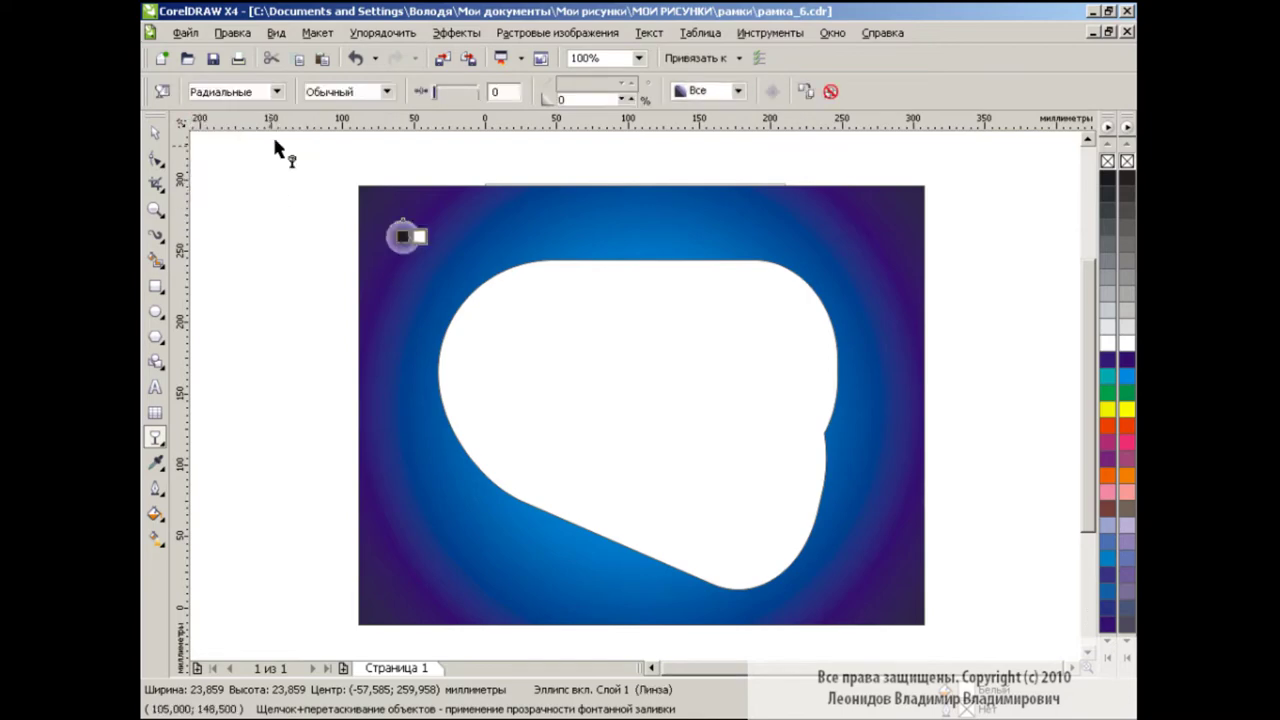
{"action": "left_click", "coordinate": [161, 91]}
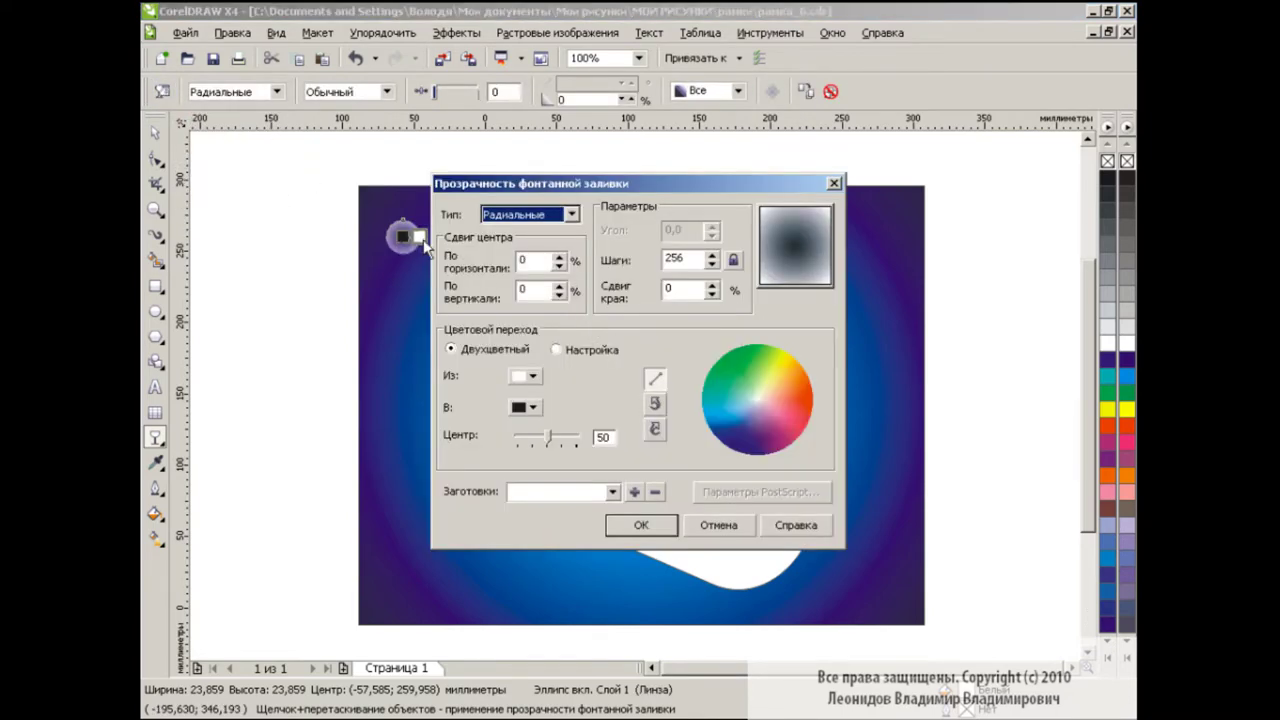
{"action": "left_click", "coordinate": [524, 376]}
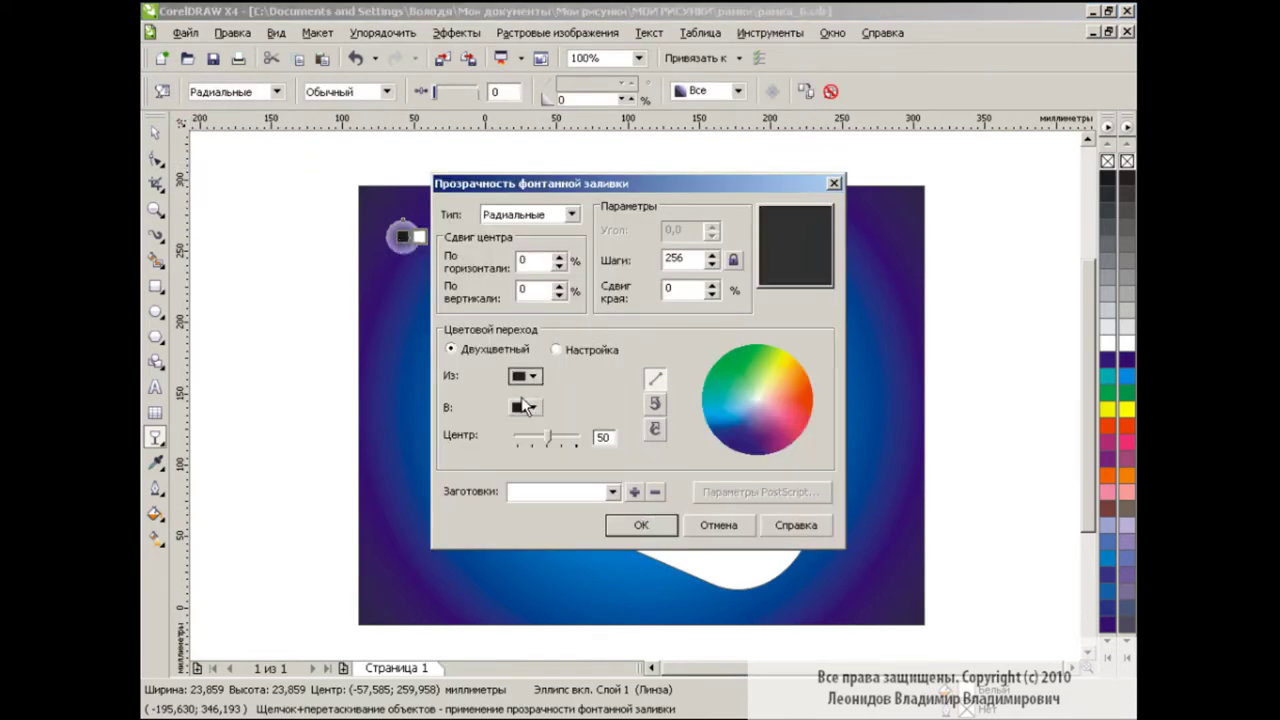
{"action": "left_click", "coordinate": [525, 407]}
{"action": "left_click", "coordinate": [641, 525]}
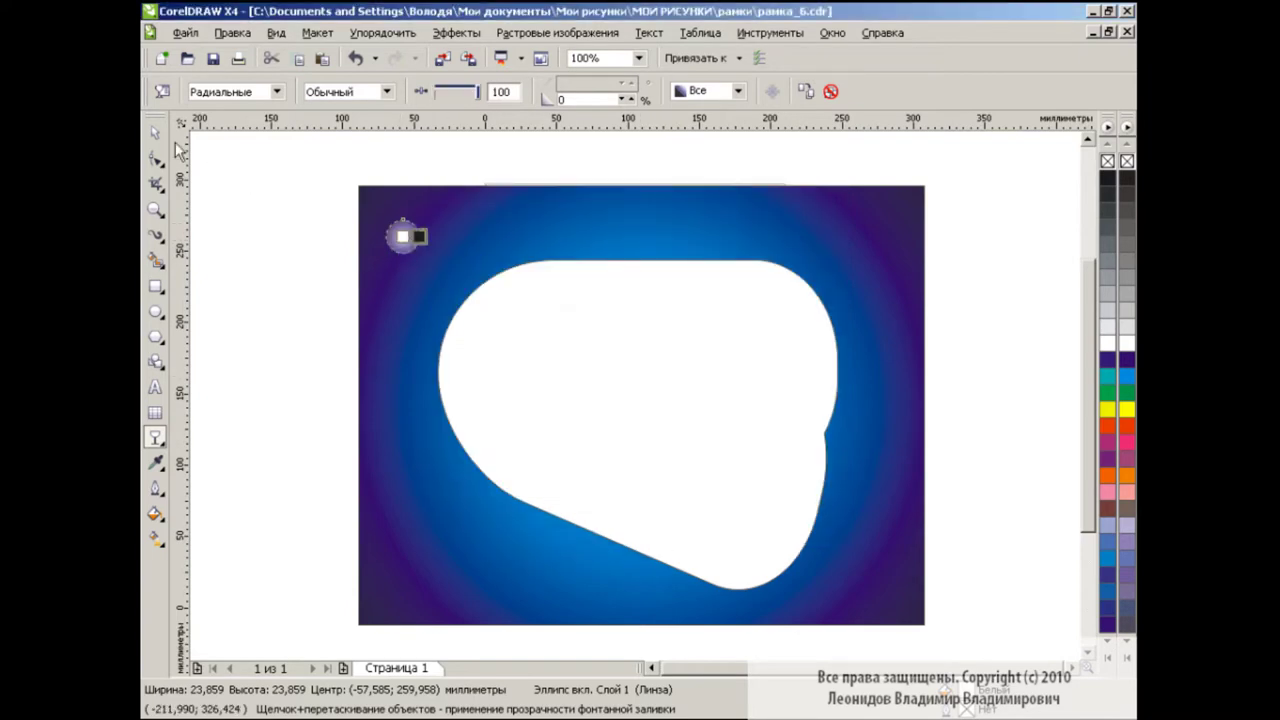
Scale the glowing circle down to about 8.18 mm
{"action": "left_click", "coordinate": [155, 132]}
{"action": "left_click", "coordinate": [355, 57]}
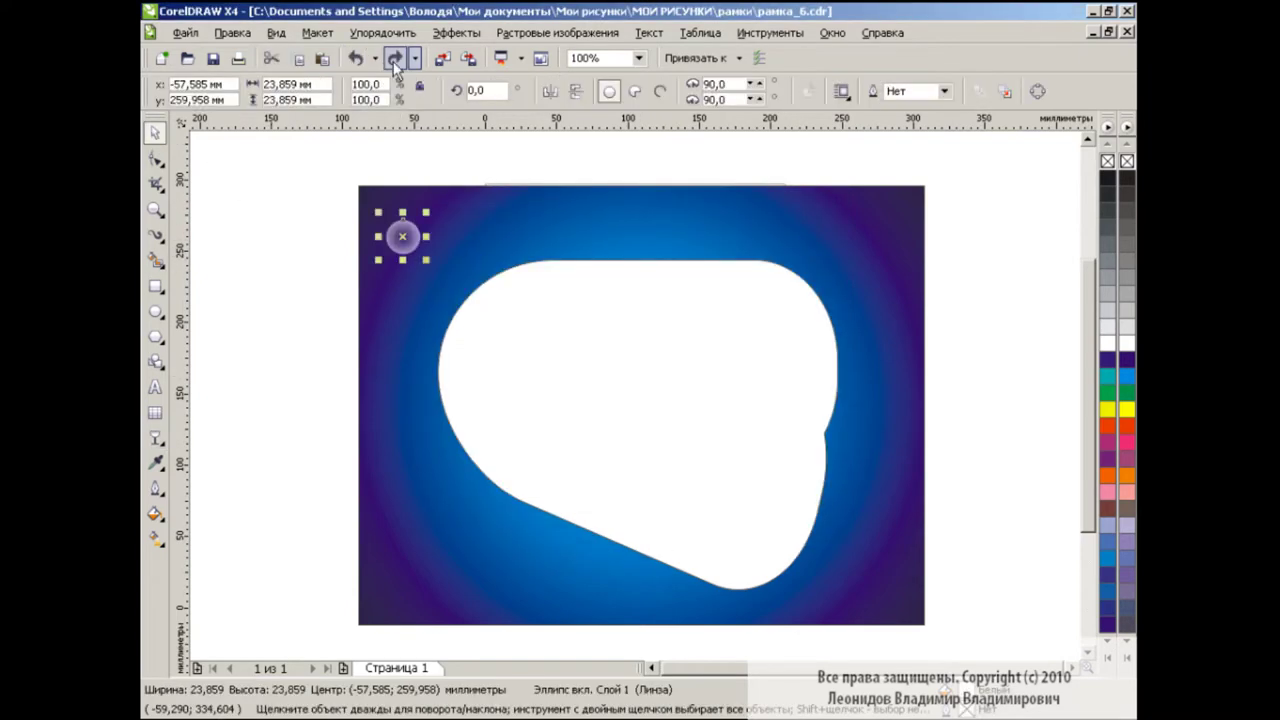
{"action": "left_click", "coordinate": [395, 58]}
{"action": "left_click_drag", "start_coordinate": [450, 282], "coordinate": [427, 257]}
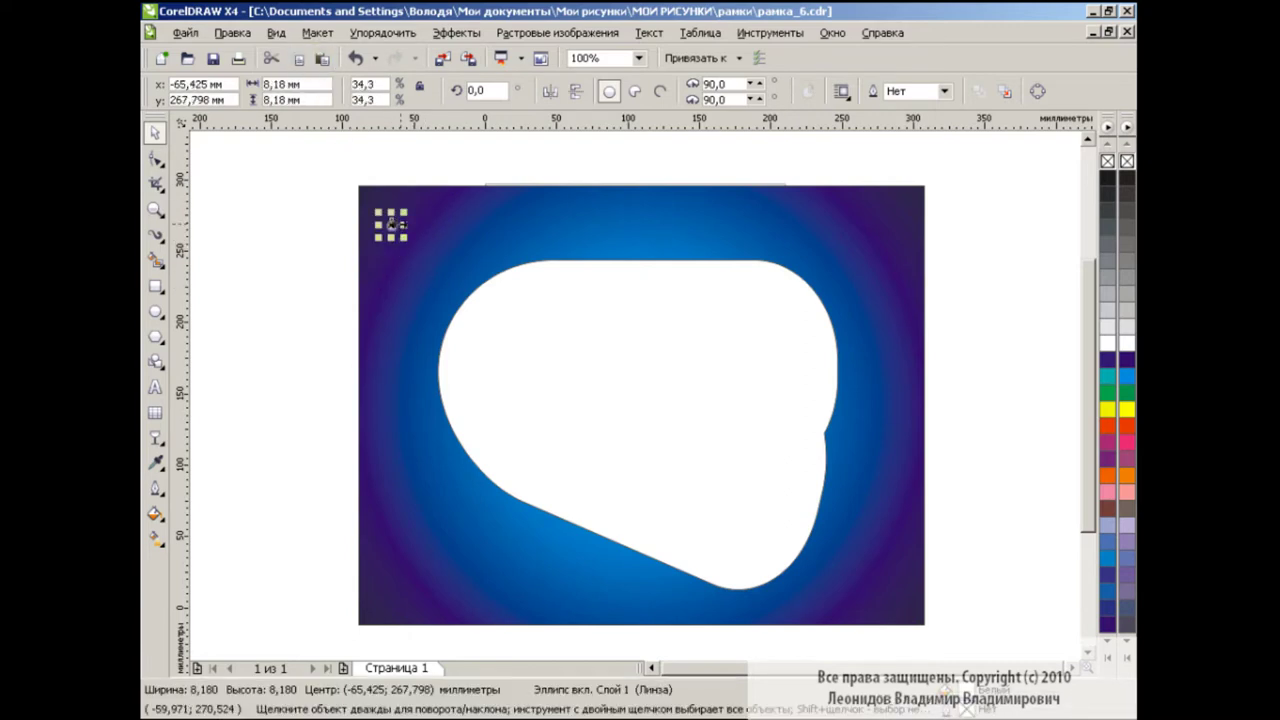
{"action": "mouse_move", "coordinate": [405, 212]}
{"action": "left_mouse_down"}
{"action": "mouse_move", "coordinate": [436, 215]}
{"action": "mouse_move", "coordinate": [448, 239]}
{"action": "left_mouse_up"}
{"action": "key", "text": "ctrl+z"}
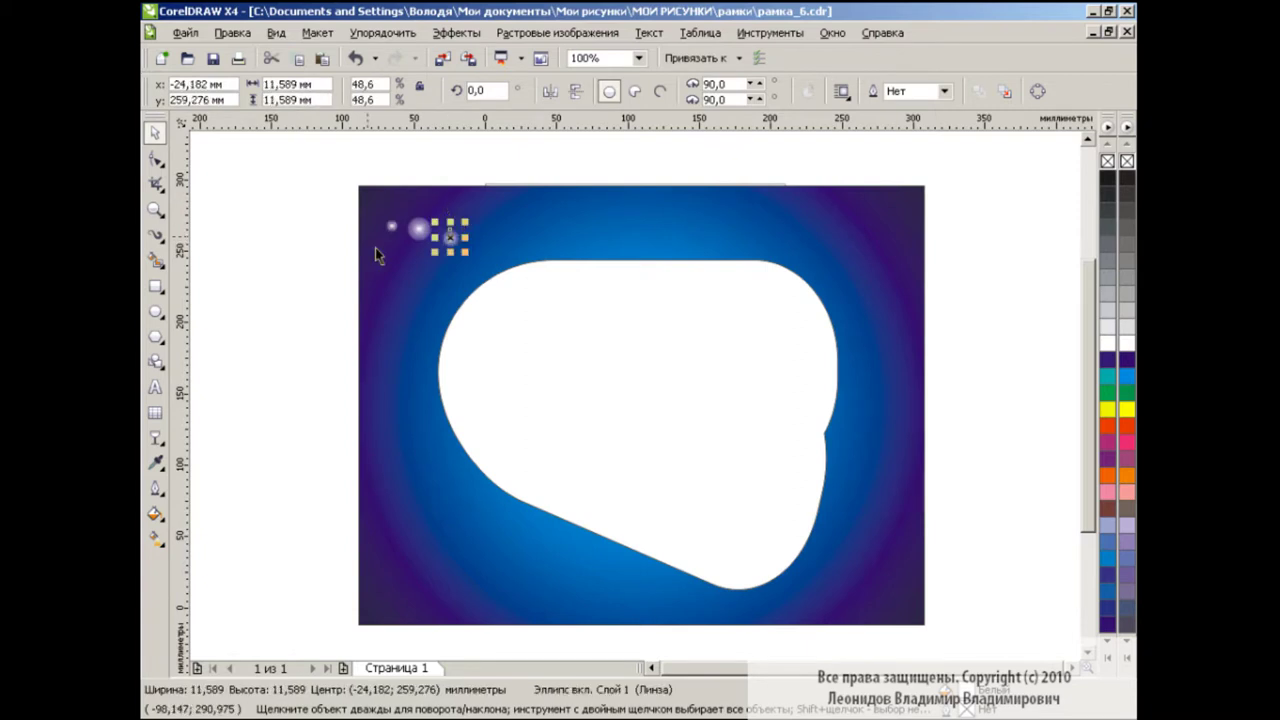
Copy the three glowing circles, move the copy right and rotate it 180°
{"action": "left_click_drag", "start_coordinate": [296, 194], "coordinate": [486, 271]}
{"action": "left_click", "coordinate": [298, 58]}
{"action": "left_click", "coordinate": [322, 58]}
{"action": "left_click_drag", "start_coordinate": [420, 228], "coordinate": [526, 222]}
{"action": "left_click", "coordinate": [550, 90]}
{"action": "key", "text": "Escape"}
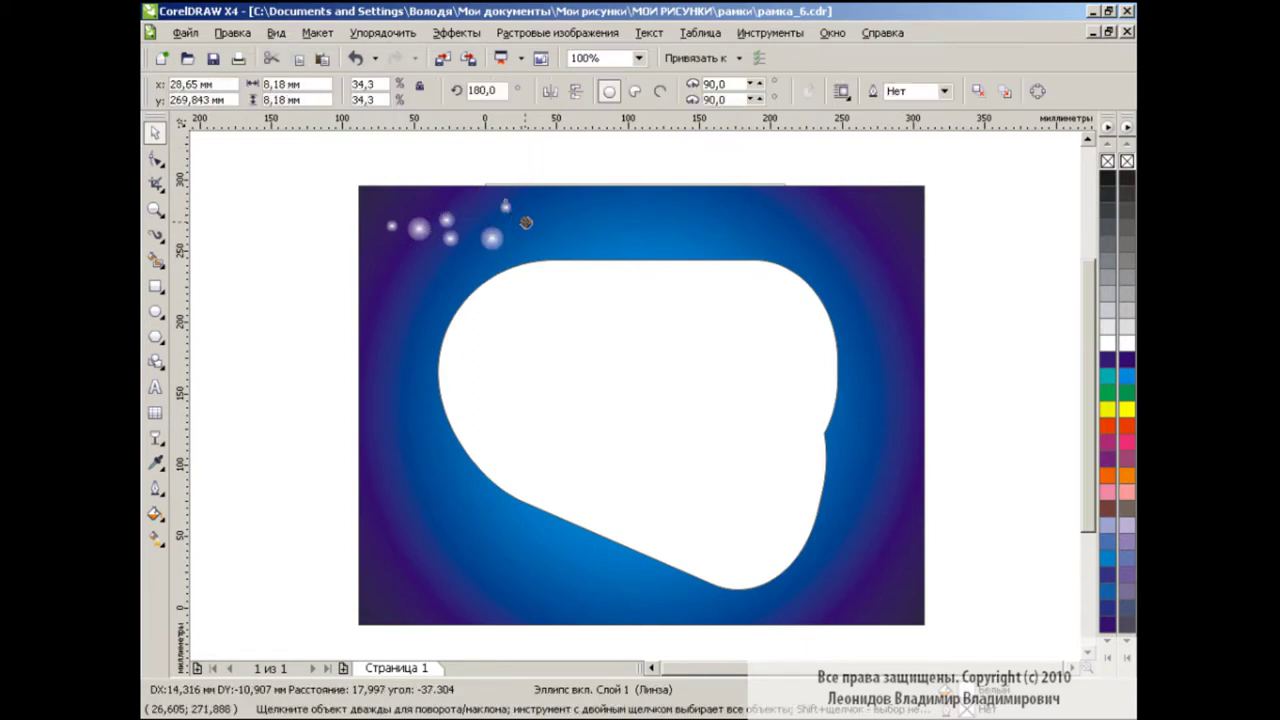
Paste another set of circles and drag all copies into a cluster at the top-left
{"action": "left_click", "coordinate": [322, 58]}
{"action": "left_click_drag", "start_coordinate": [450, 237], "coordinate": [433, 304]}
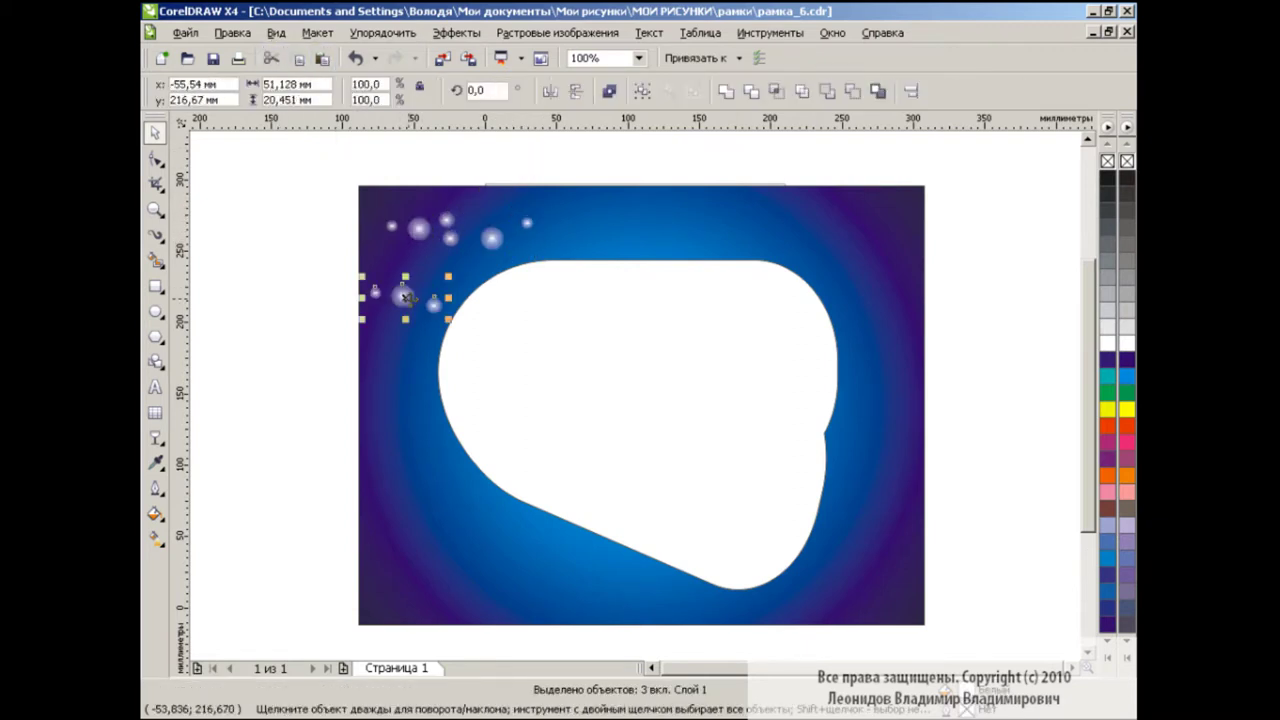
{"action": "key", "text": "Escape"}
{"action": "left_click_drag", "start_coordinate": [526, 222], "coordinate": [548, 237]}
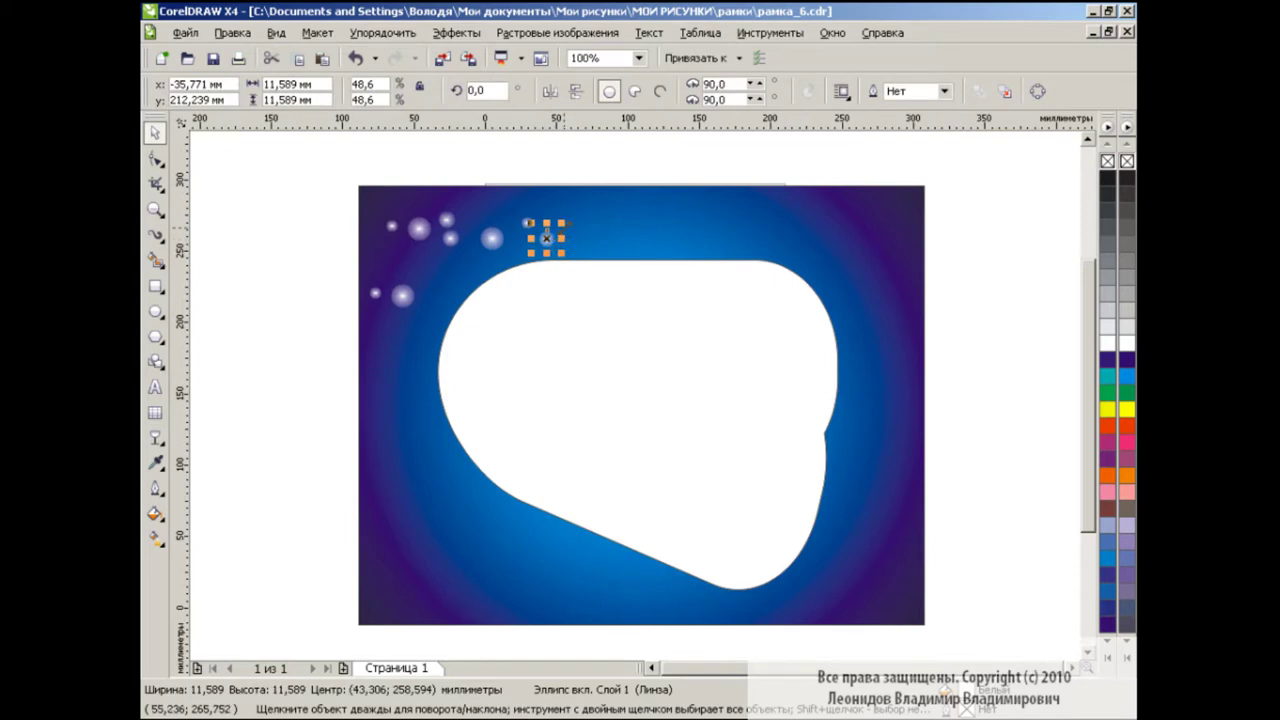
{"action": "mouse_move", "coordinate": [433, 304]}
{"action": "left_mouse_down"}
{"action": "mouse_move", "coordinate": [422, 283]}
{"action": "mouse_move", "coordinate": [466, 250]}
{"action": "left_mouse_up"}
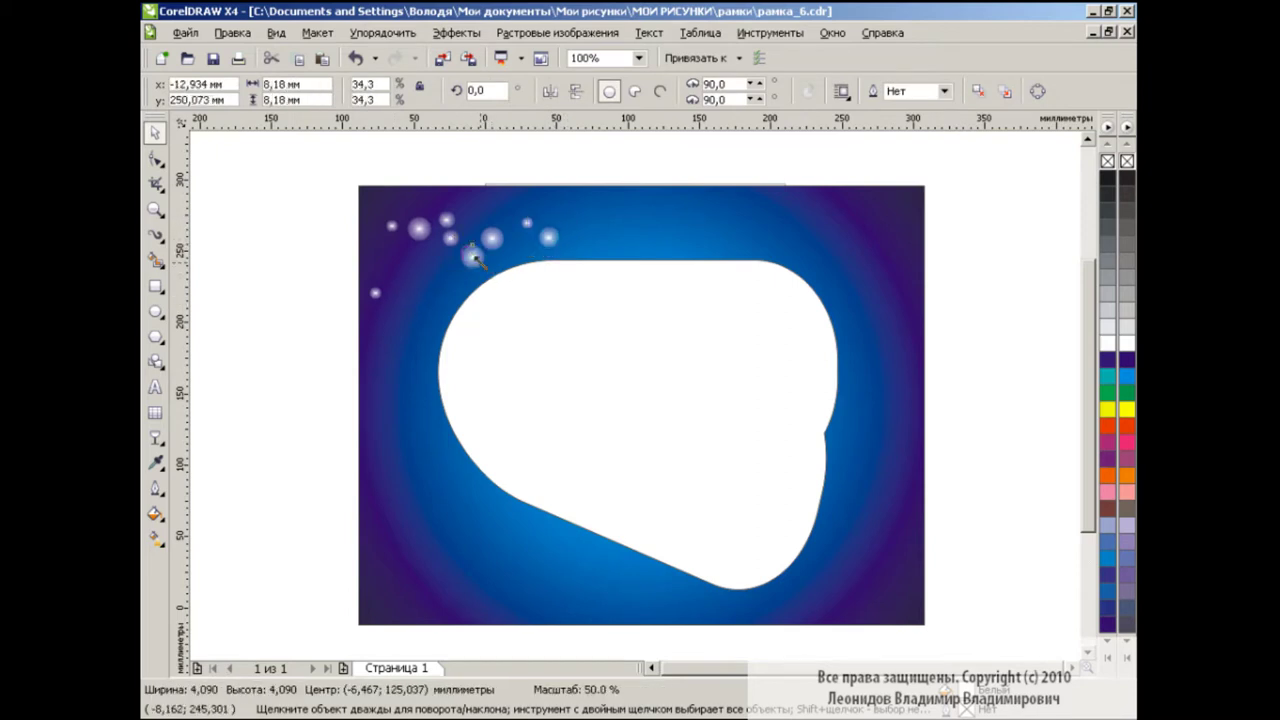
{"action": "left_click_drag", "start_coordinate": [402, 294], "coordinate": [474, 222]}
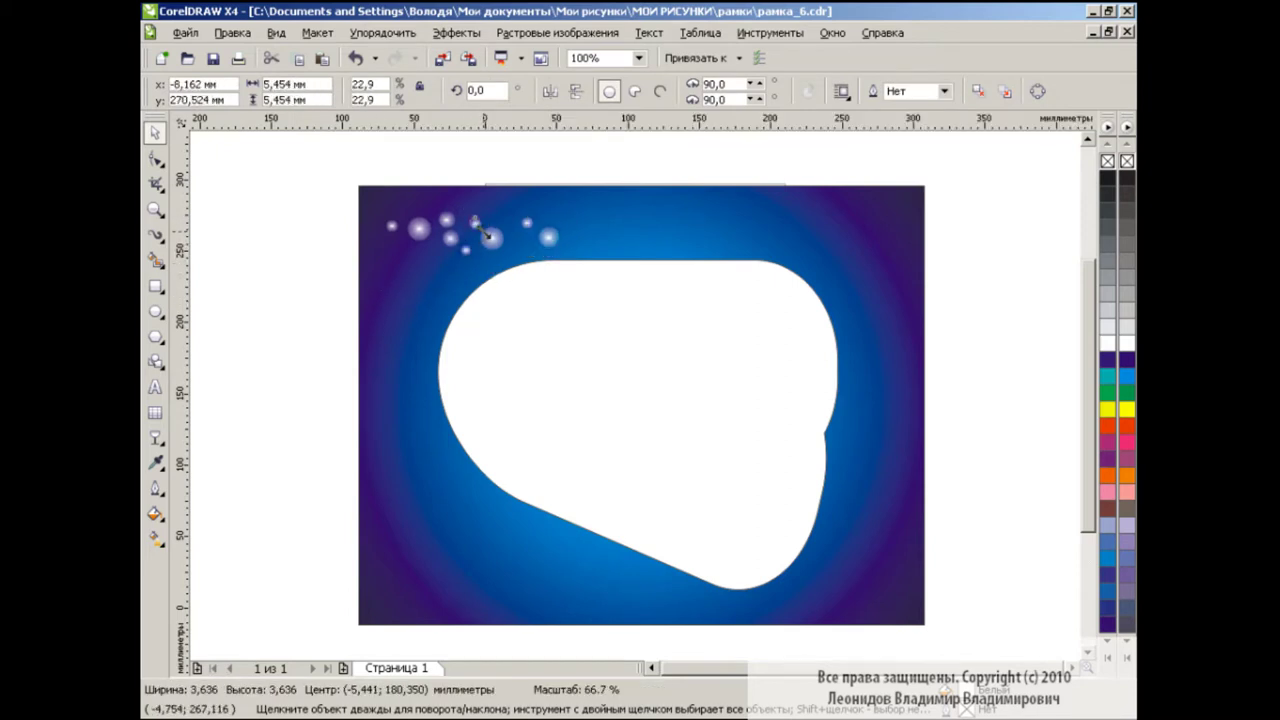
{"action": "left_click", "coordinate": [317, 264]}
{"action": "left_click", "coordinate": [170, 245]}
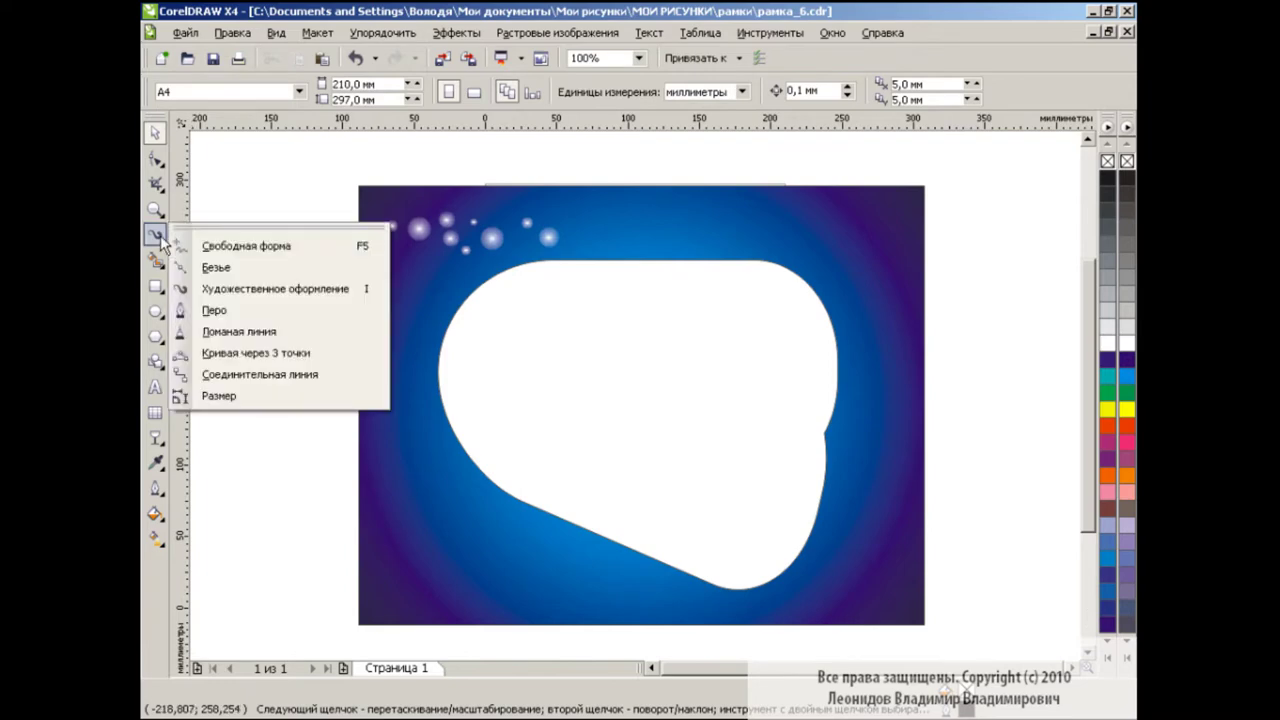
Start a new empty Artistic Media spray list without saving the previous one
{"action": "left_click", "coordinate": [280, 291]}
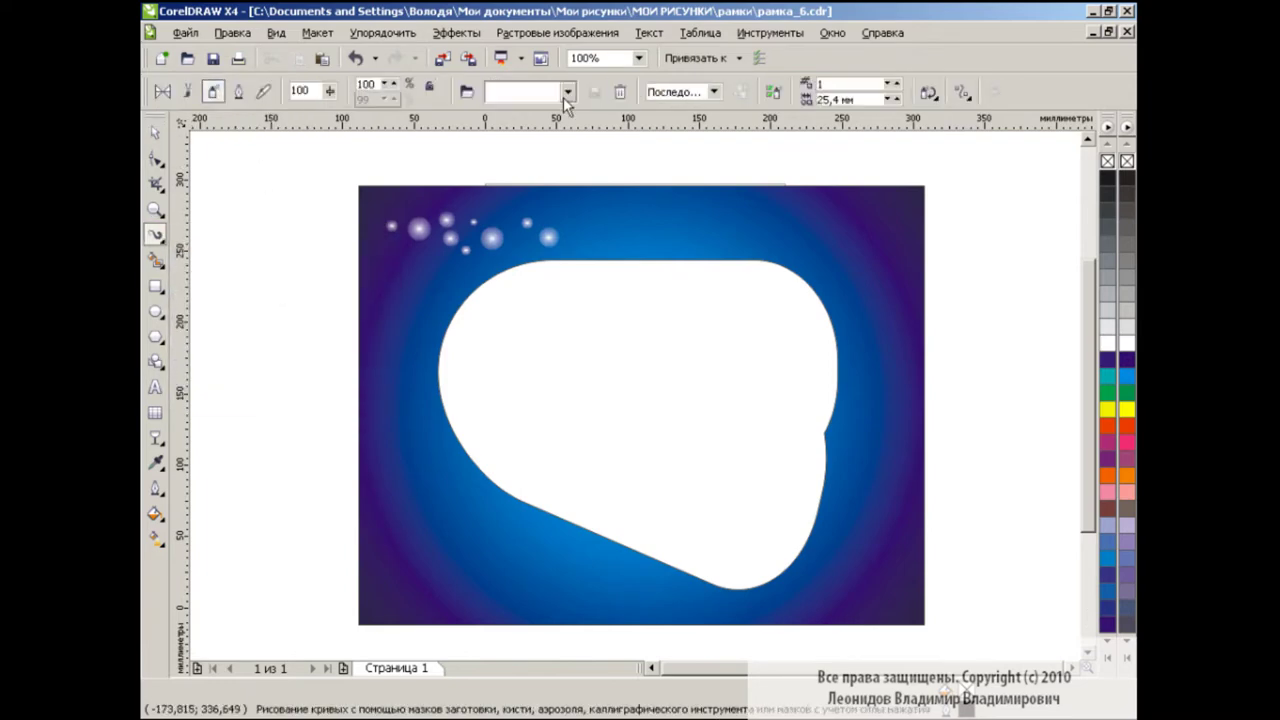
{"action": "left_click", "coordinate": [567, 91]}
{"action": "left_click", "coordinate": [570, 117]}
{"action": "left_click", "coordinate": [534, 113]}
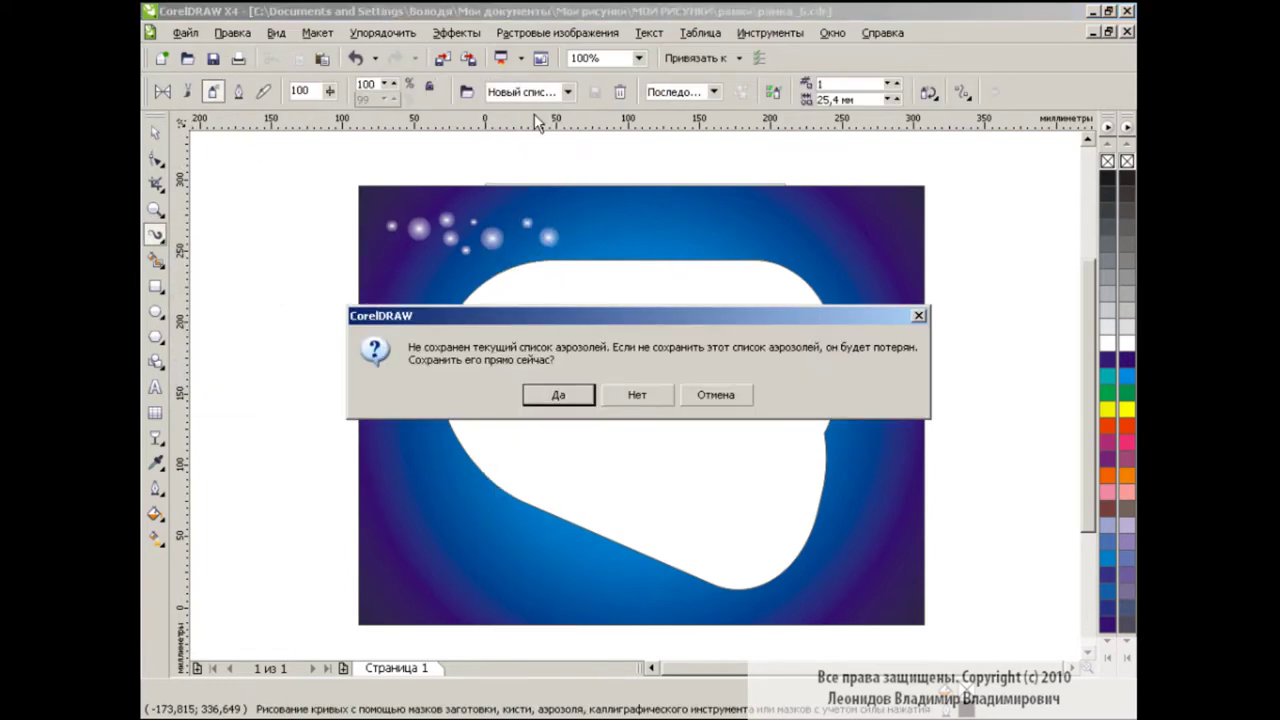
{"action": "left_click", "coordinate": [650, 400]}
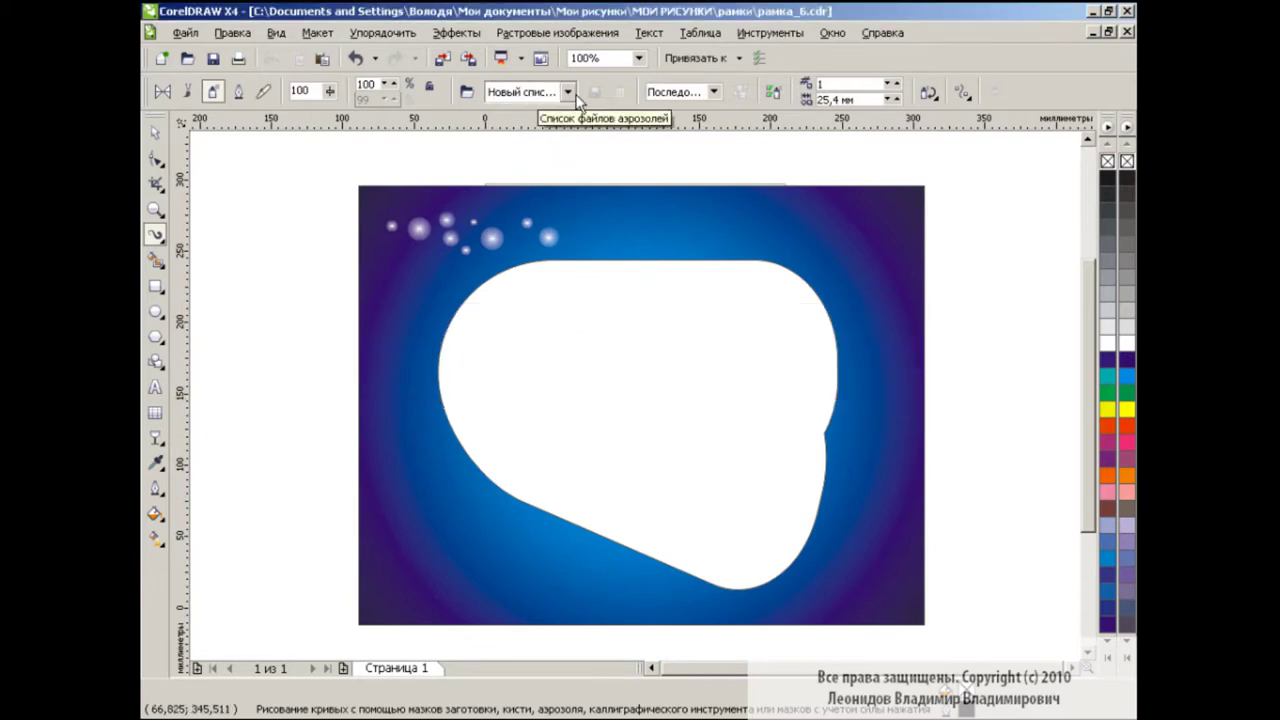
Add each glowing circle to the new spray list
{"action": "left_click", "coordinate": [391, 224]}
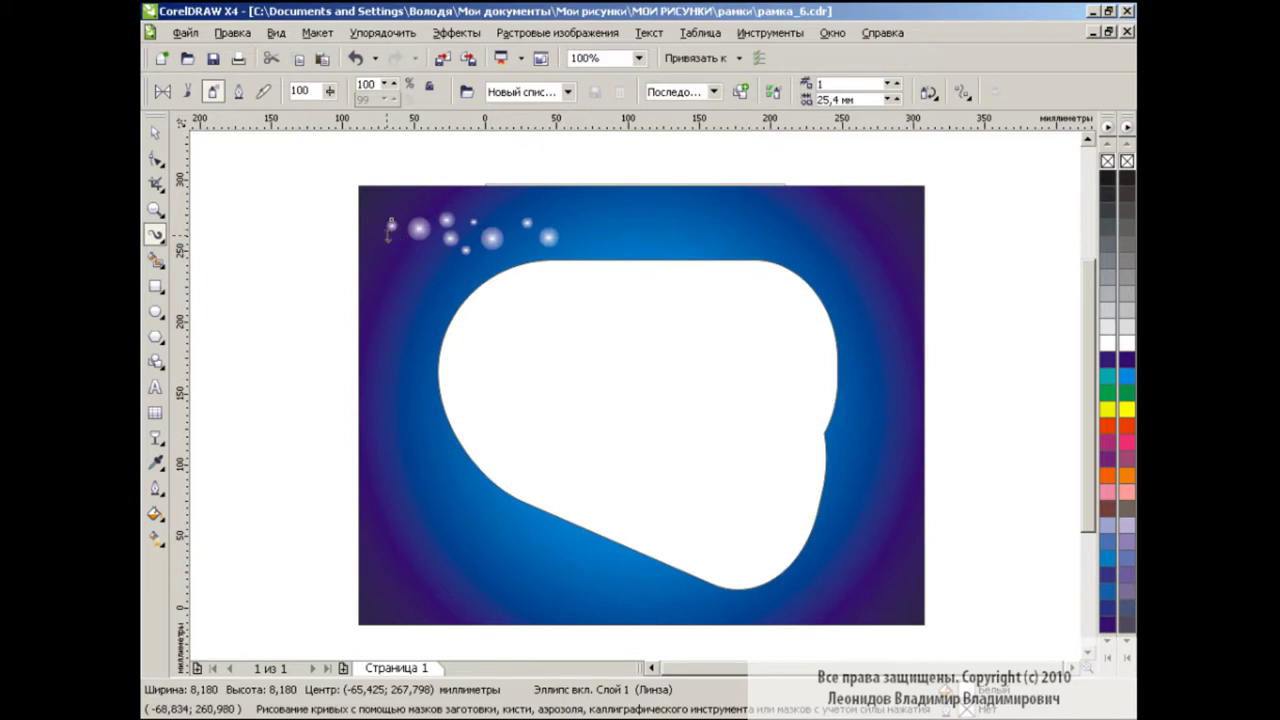
{"action": "left_click", "coordinate": [740, 91]}
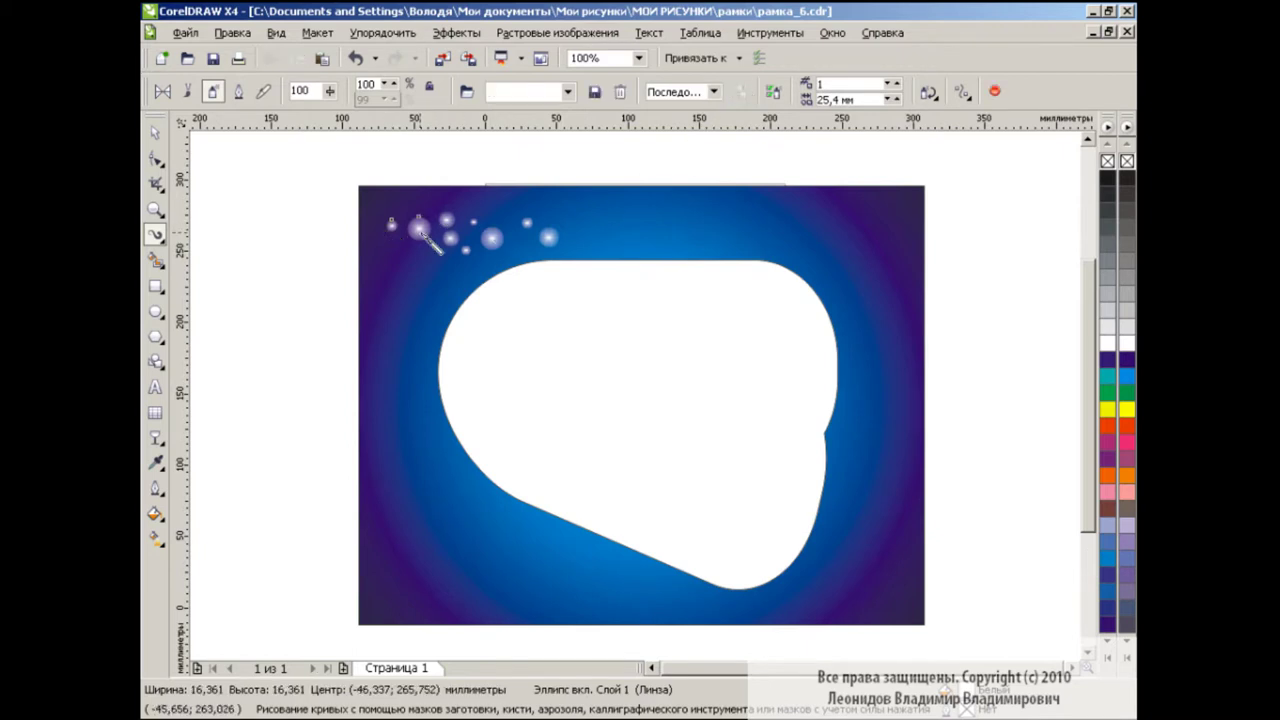
{"action": "left_click", "coordinate": [451, 238]}
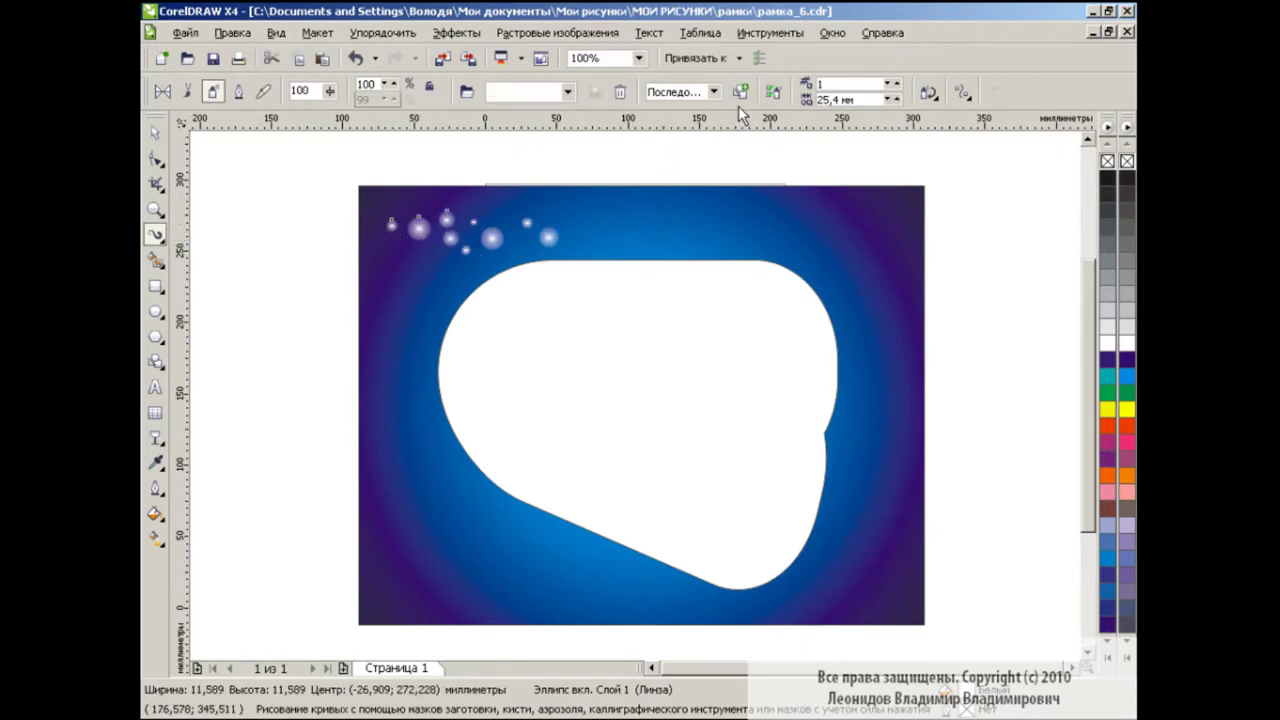
{"action": "left_click", "coordinate": [474, 221]}
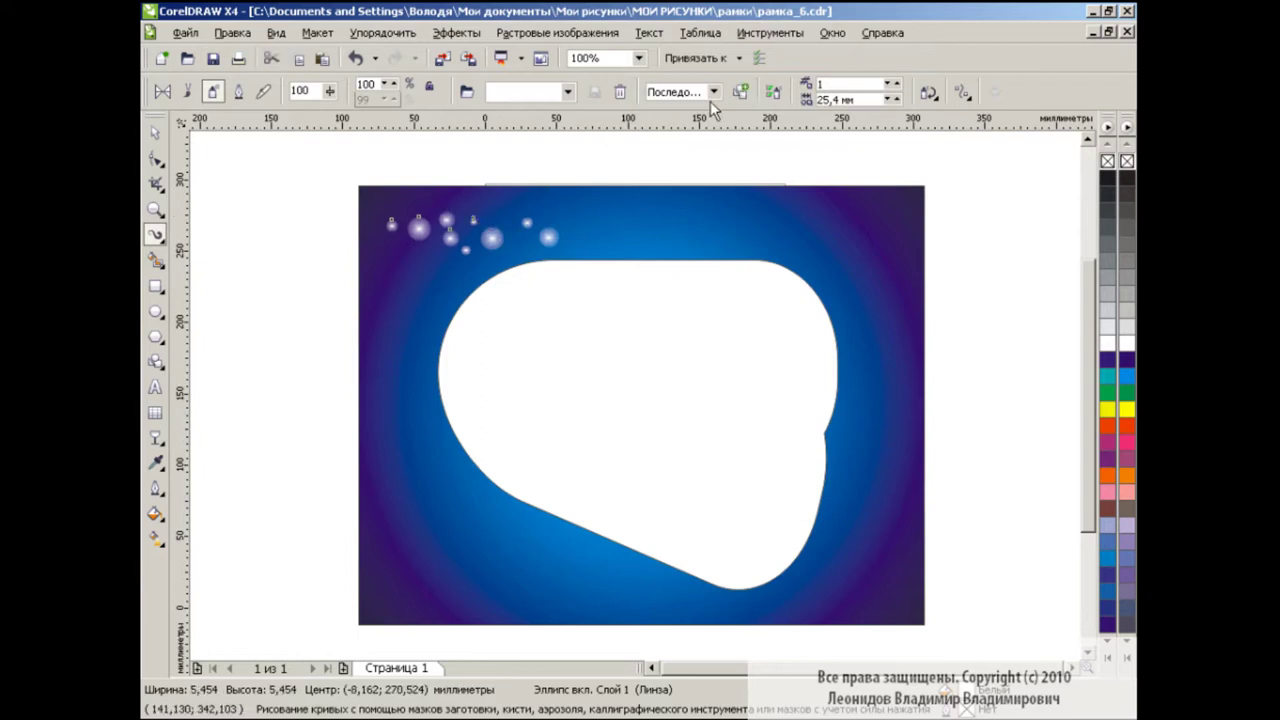
{"action": "left_click", "coordinate": [467, 249]}
{"action": "key", "text": "Tab"}
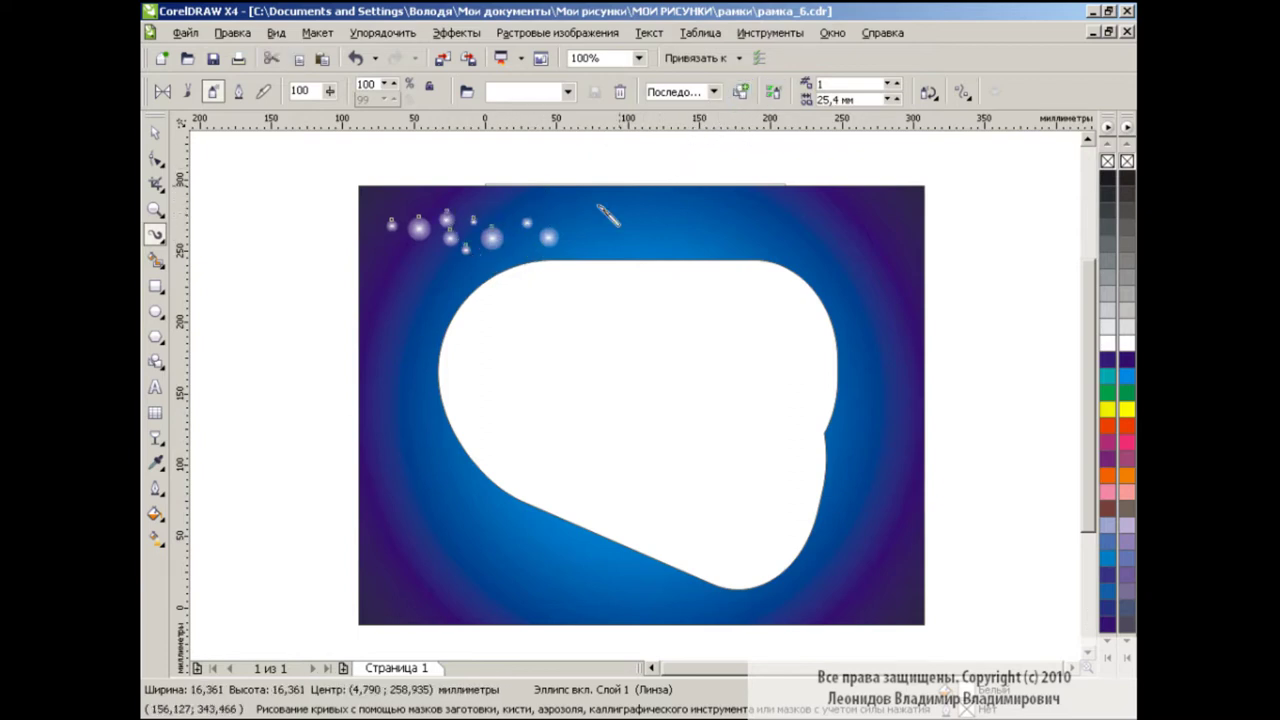
{"action": "key", "text": "Tab"}
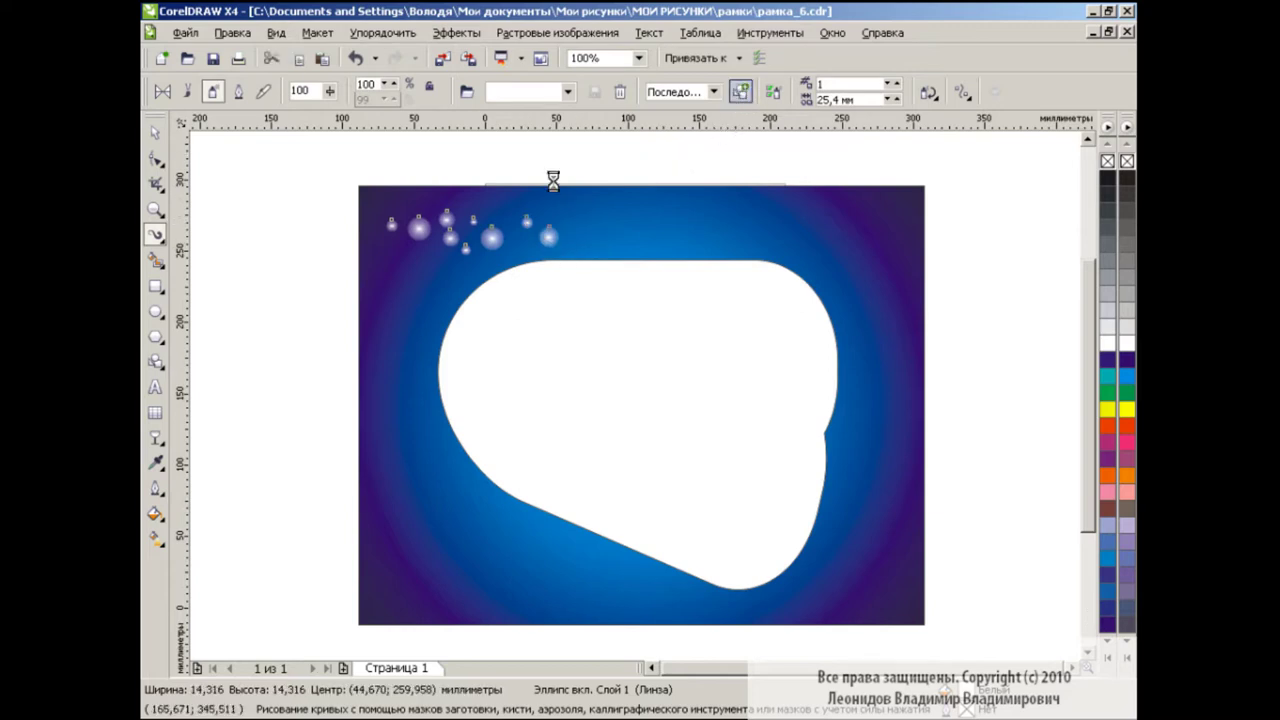
Delete the nine original glowing circles from the frame
{"action": "key", "text": "space"}
{"action": "left_click_drag", "start_coordinate": [286, 176], "coordinate": [636, 298]}
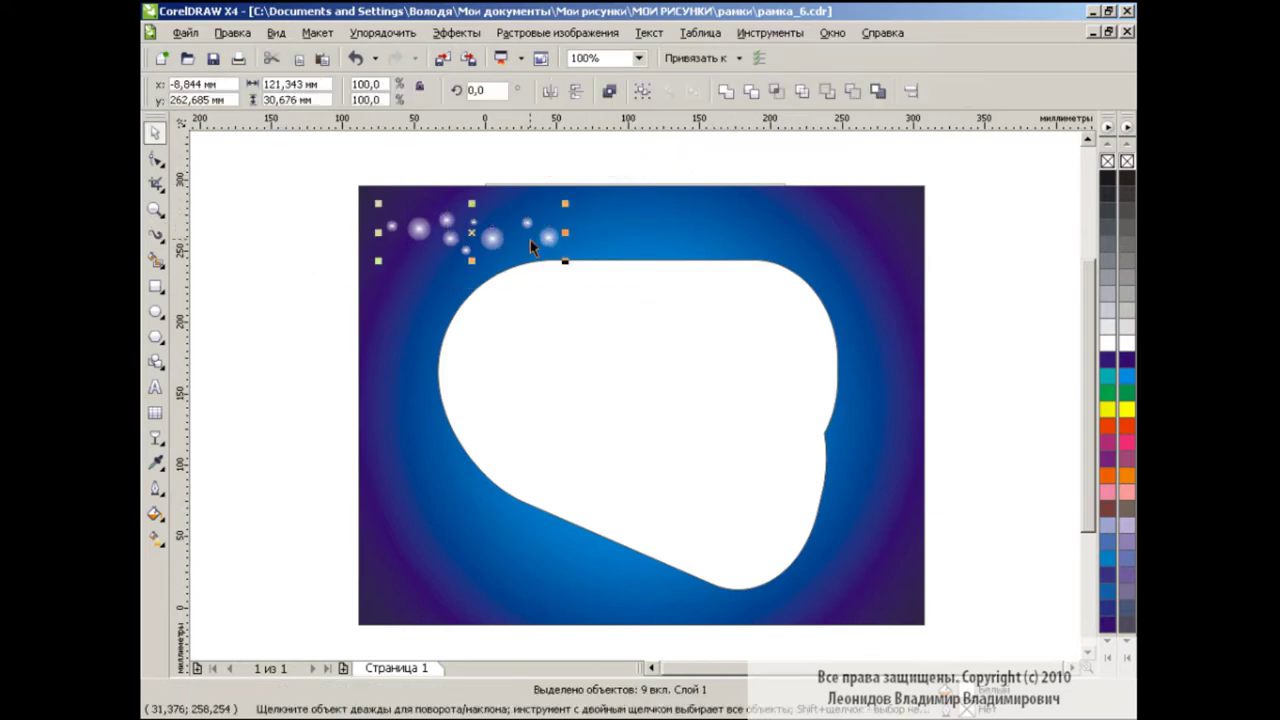
{"action": "key", "text": "Delete"}
Spray bubble strokes along the shape's right, bottom, left, top-right and lower-left edges
{"action": "key", "text": "i"}
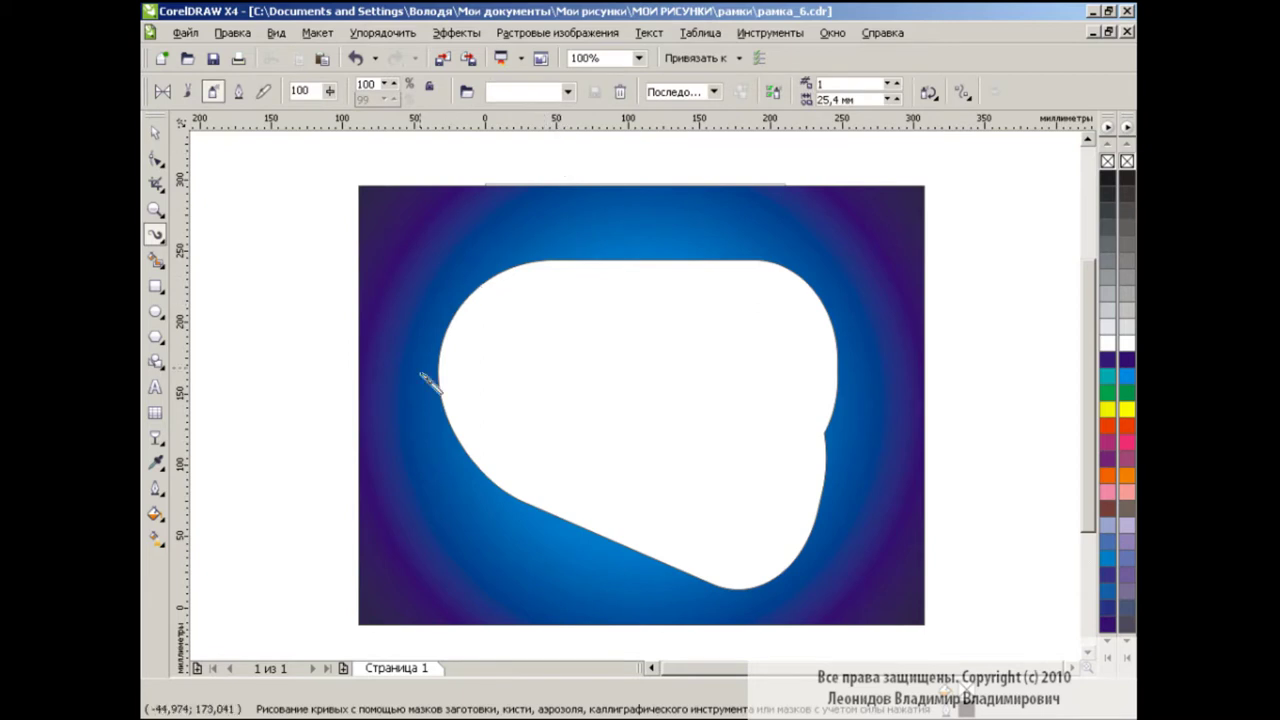
{"action": "left_click_drag", "start_coordinate": [866, 421], "coordinate": [592, 601]}
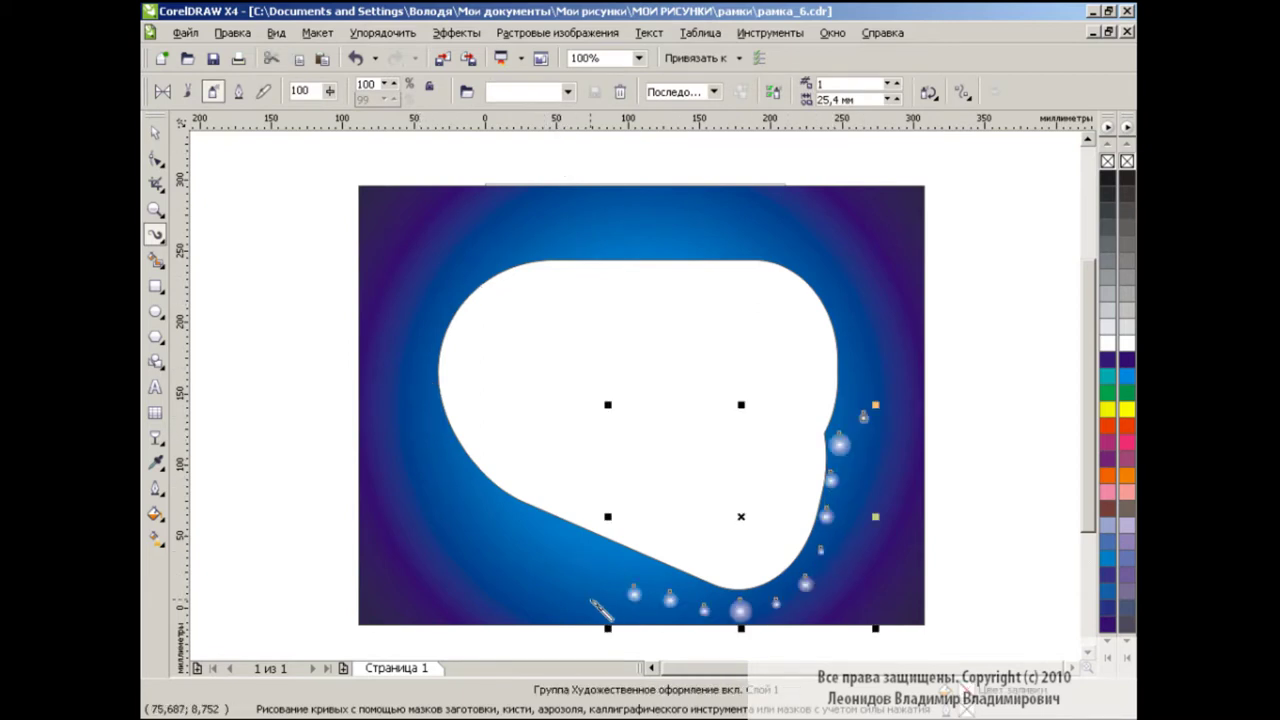
{"action": "left_click_drag", "start_coordinate": [440, 410], "coordinate": [609, 202]}
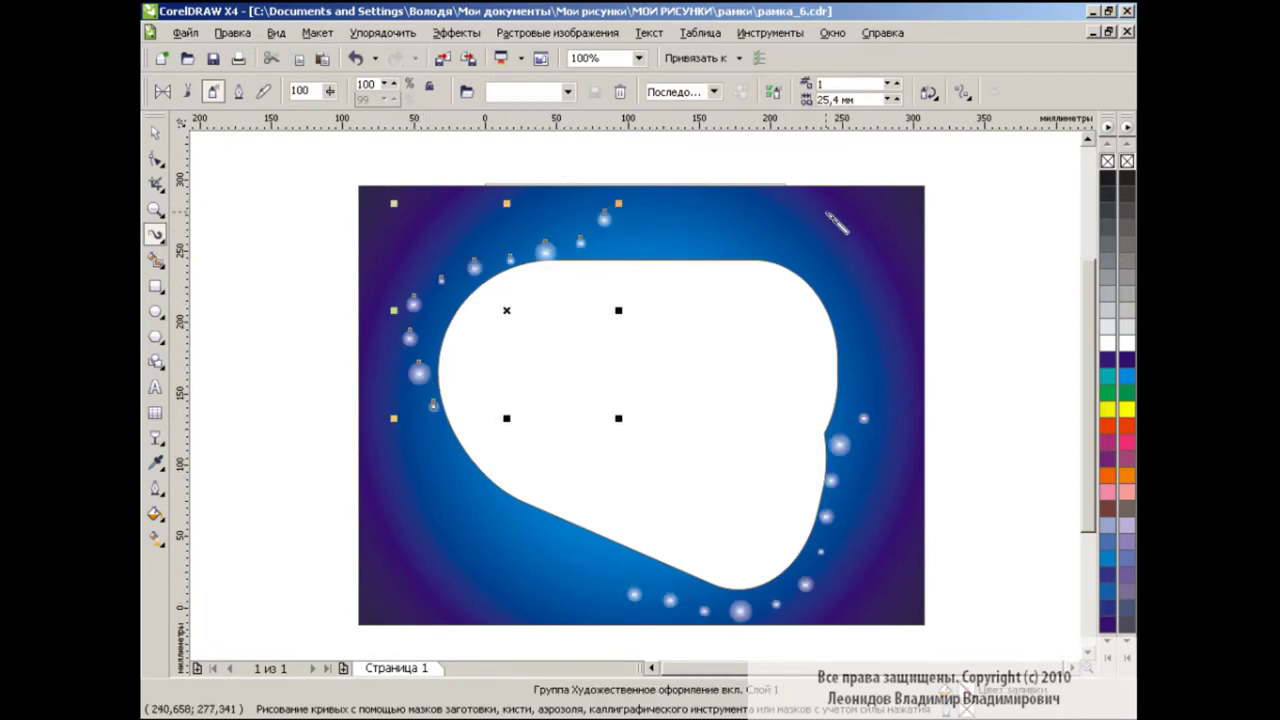
{"action": "left_click_drag", "start_coordinate": [760, 222], "coordinate": [925, 283]}
{"action": "left_click_drag", "start_coordinate": [415, 440], "coordinate": [575, 595]}
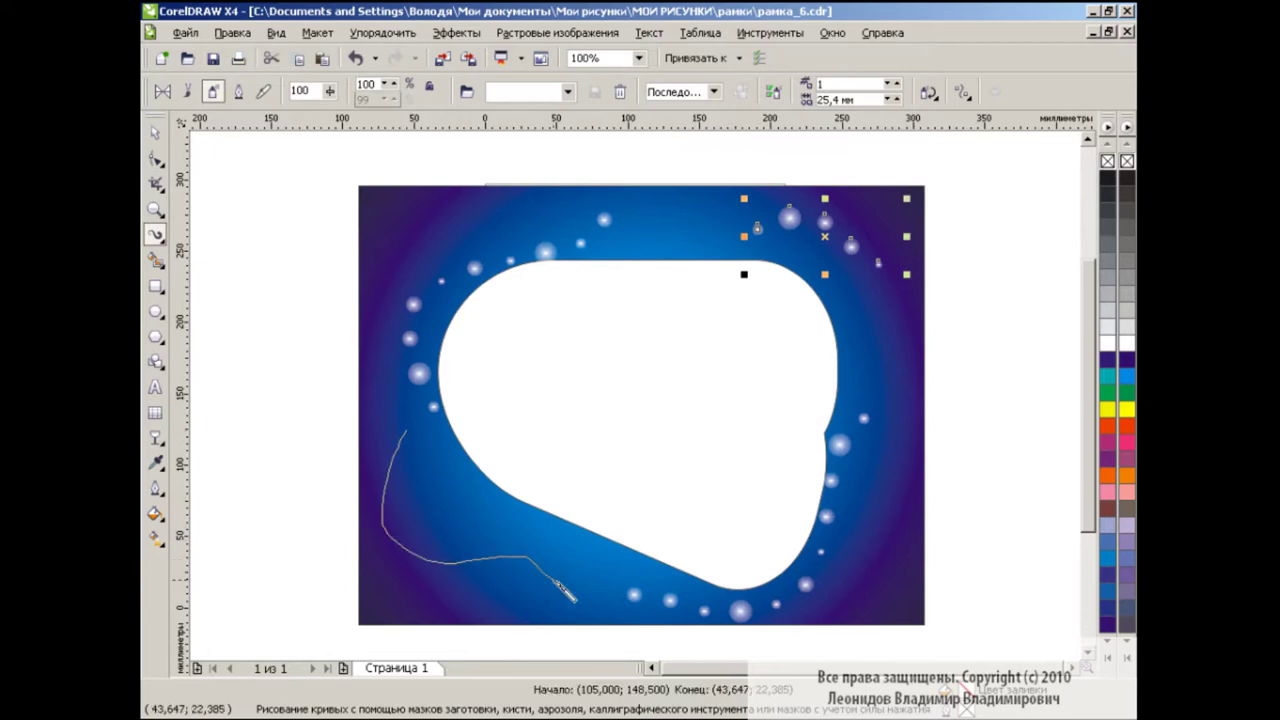
{"action": "left_click_drag", "start_coordinate": [914, 500], "coordinate": [840, 625]}
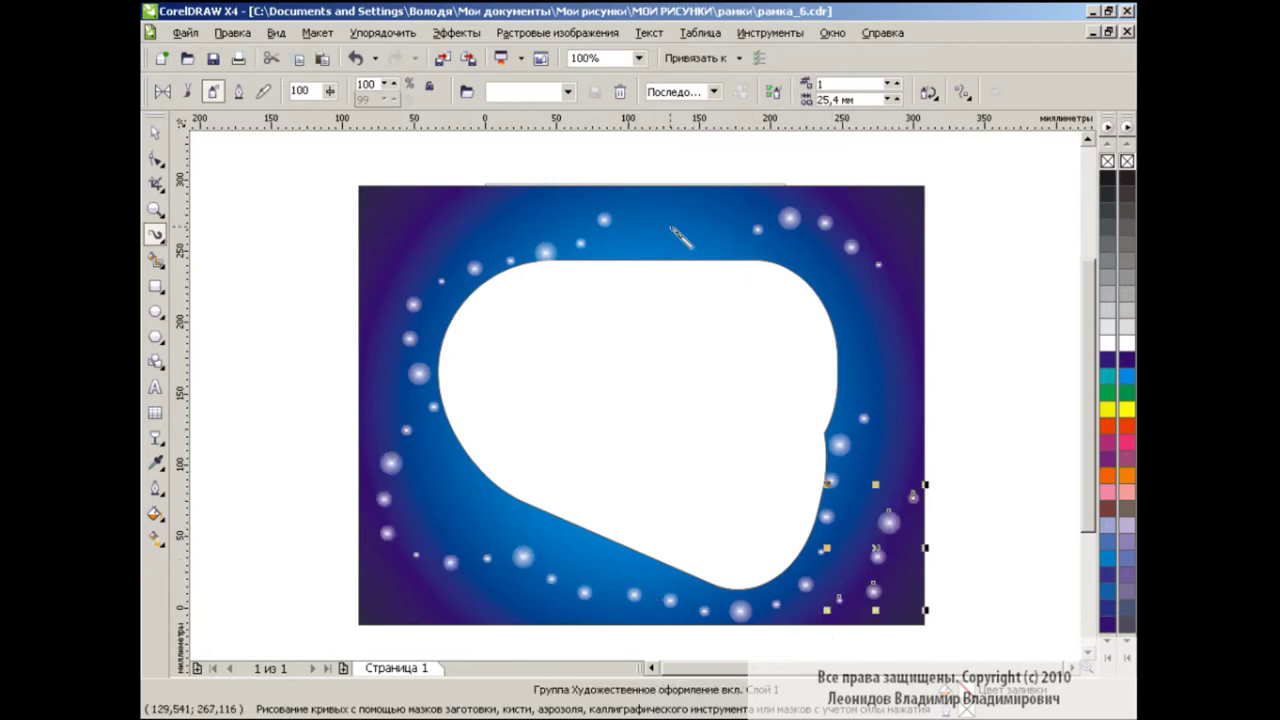
Spray more bubbles along the frame's top, right, lower-left and left edges
{"action": "left_click_drag", "start_coordinate": [395, 258], "coordinate": [502, 216]}
{"action": "left_click_drag", "start_coordinate": [640, 222], "coordinate": [752, 220]}
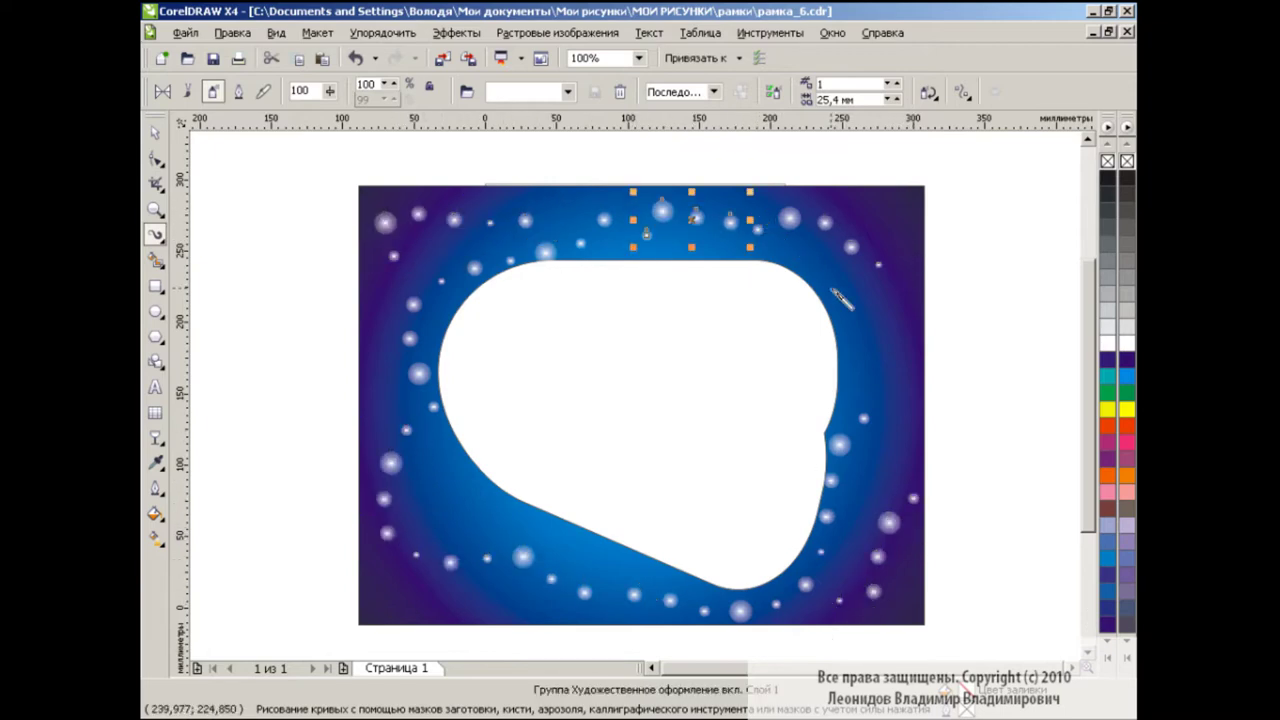
{"action": "left_click_drag", "start_coordinate": [850, 290], "coordinate": [905, 405]}
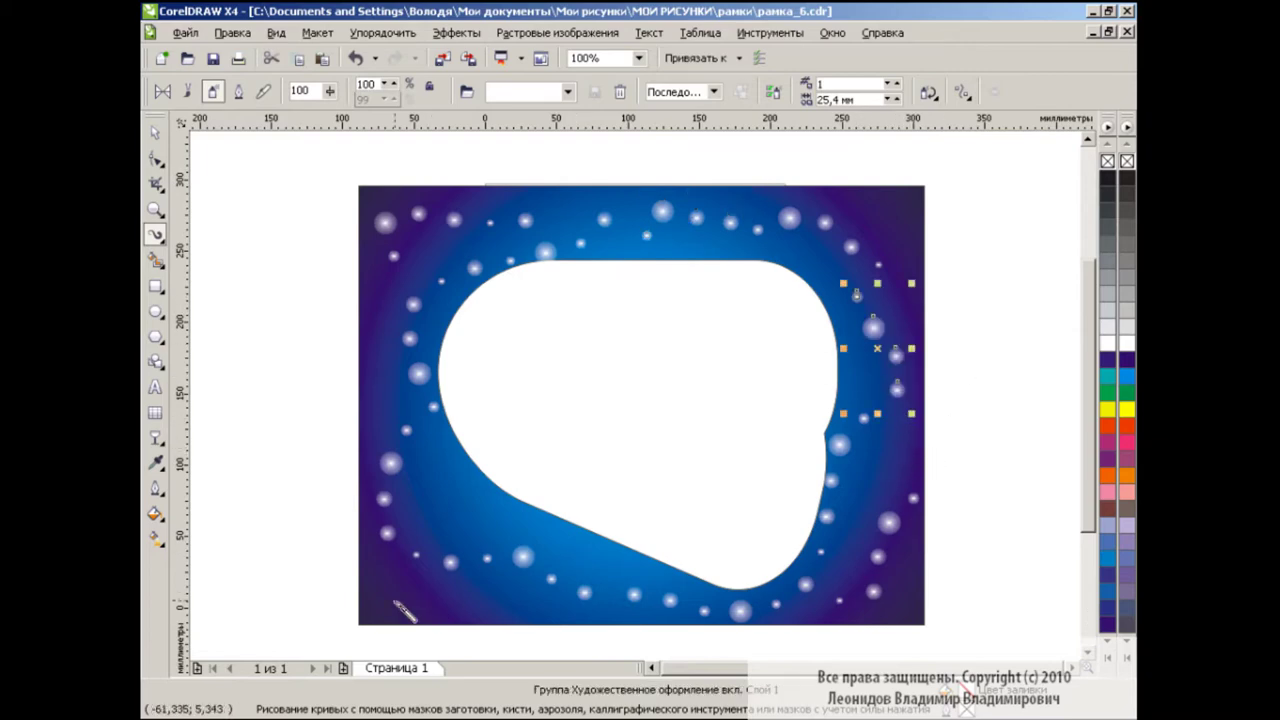
{"action": "left_click_drag", "start_coordinate": [397, 605], "coordinate": [500, 475]}
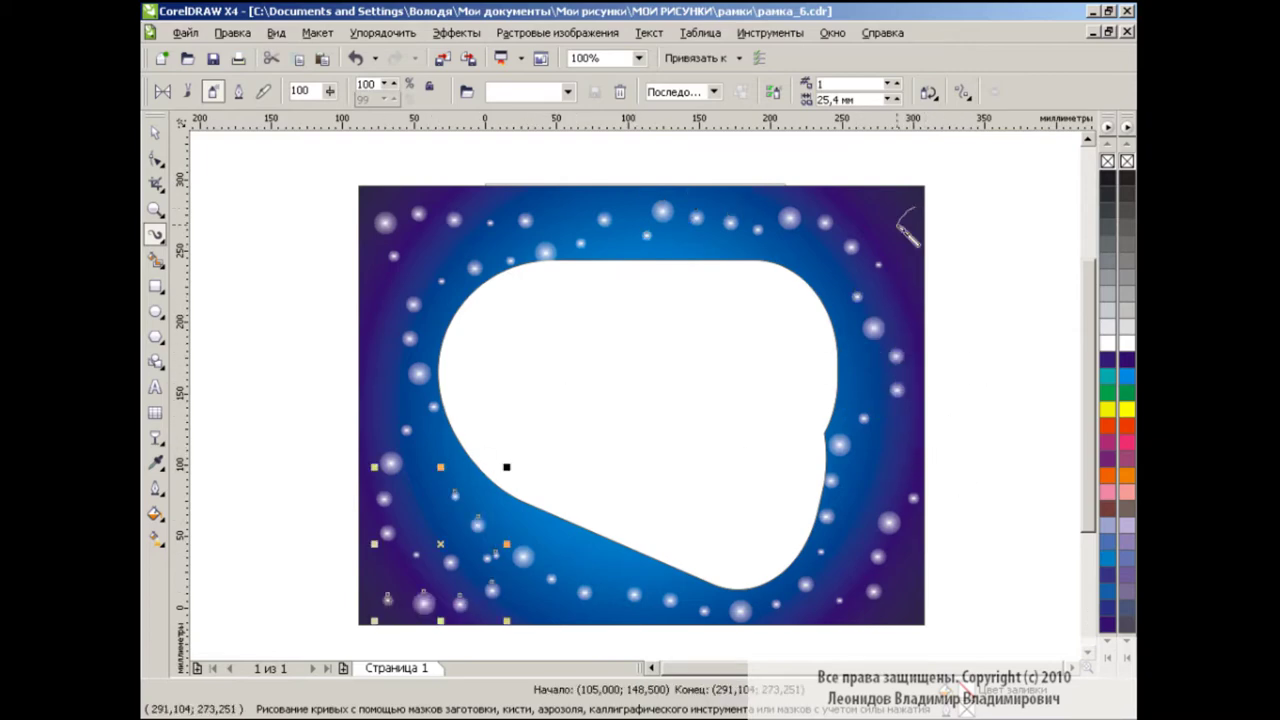
{"action": "left_click_drag", "start_coordinate": [905, 212], "coordinate": [890, 505]}
{"action": "left_click_drag", "start_coordinate": [382, 300], "coordinate": [390, 395]}
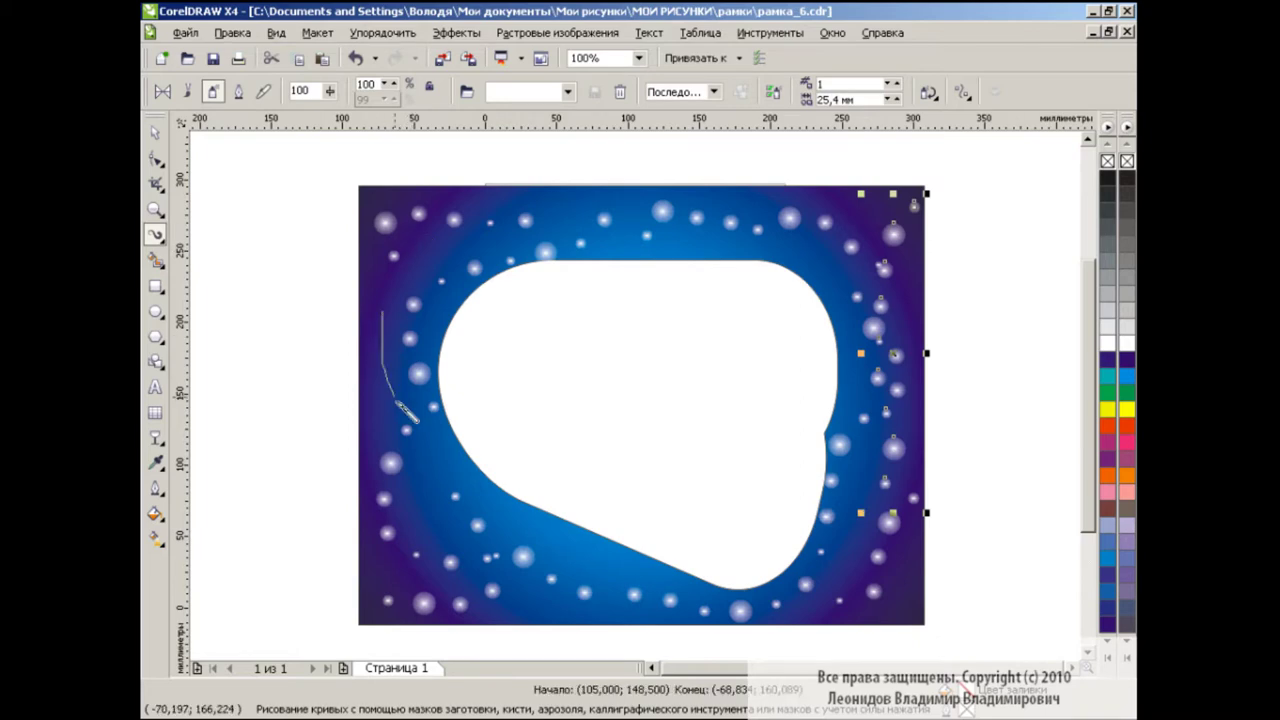
{"action": "key", "text": "space"}
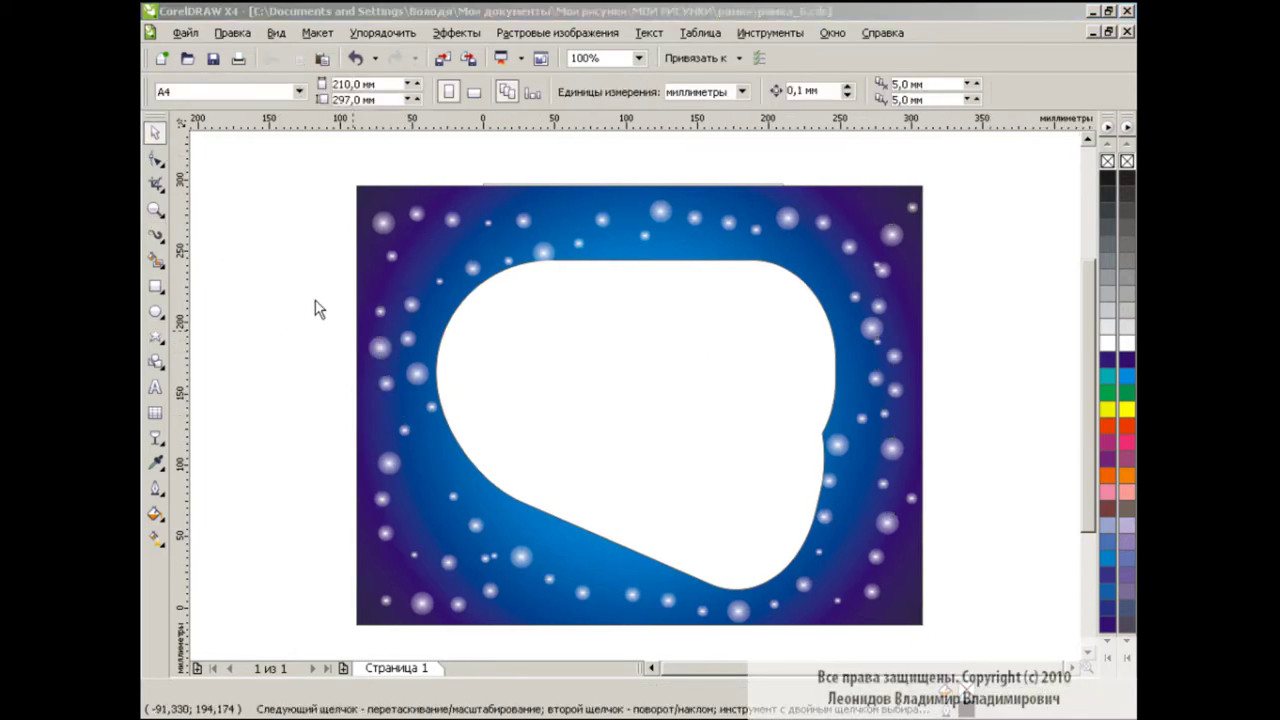
Draw a four-pointed star left of the frame and pull its inner nodes in to slim it
{"action": "left_click", "coordinate": [157, 337]}
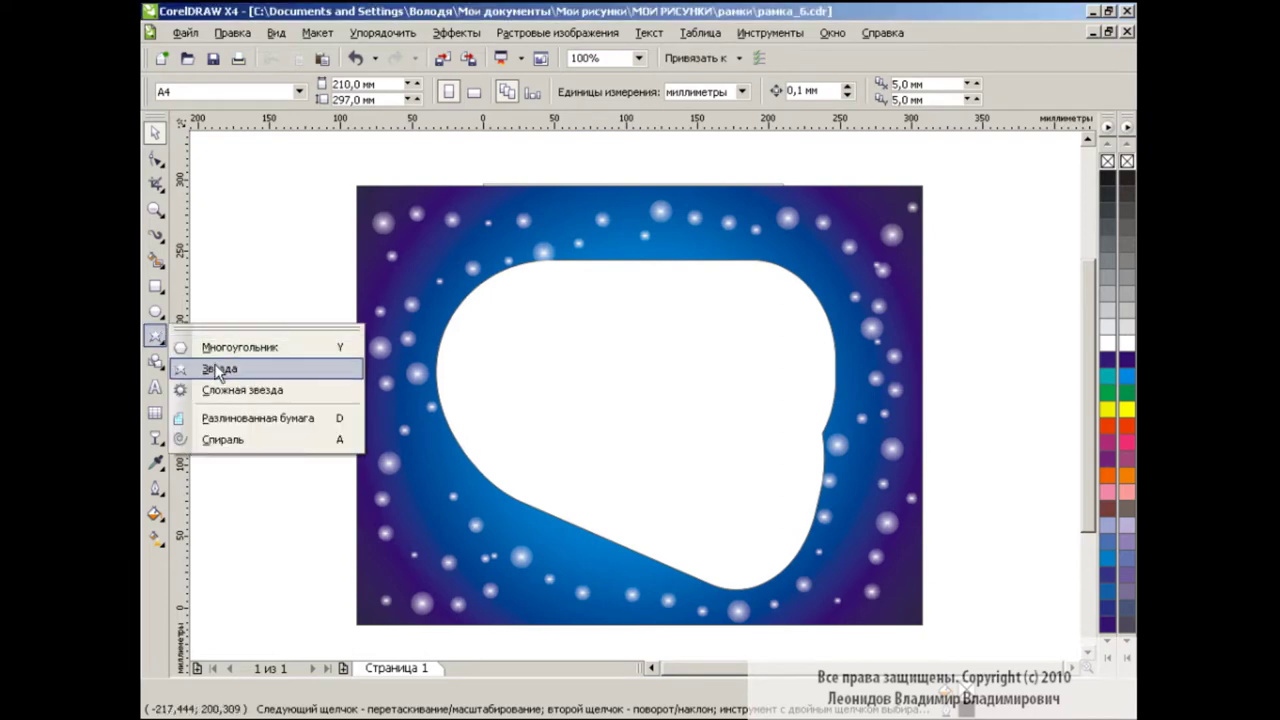
{"action": "left_click", "coordinate": [200, 366]}
{"action": "left_click_drag", "start_coordinate": [235, 229], "coordinate": [334, 330]}
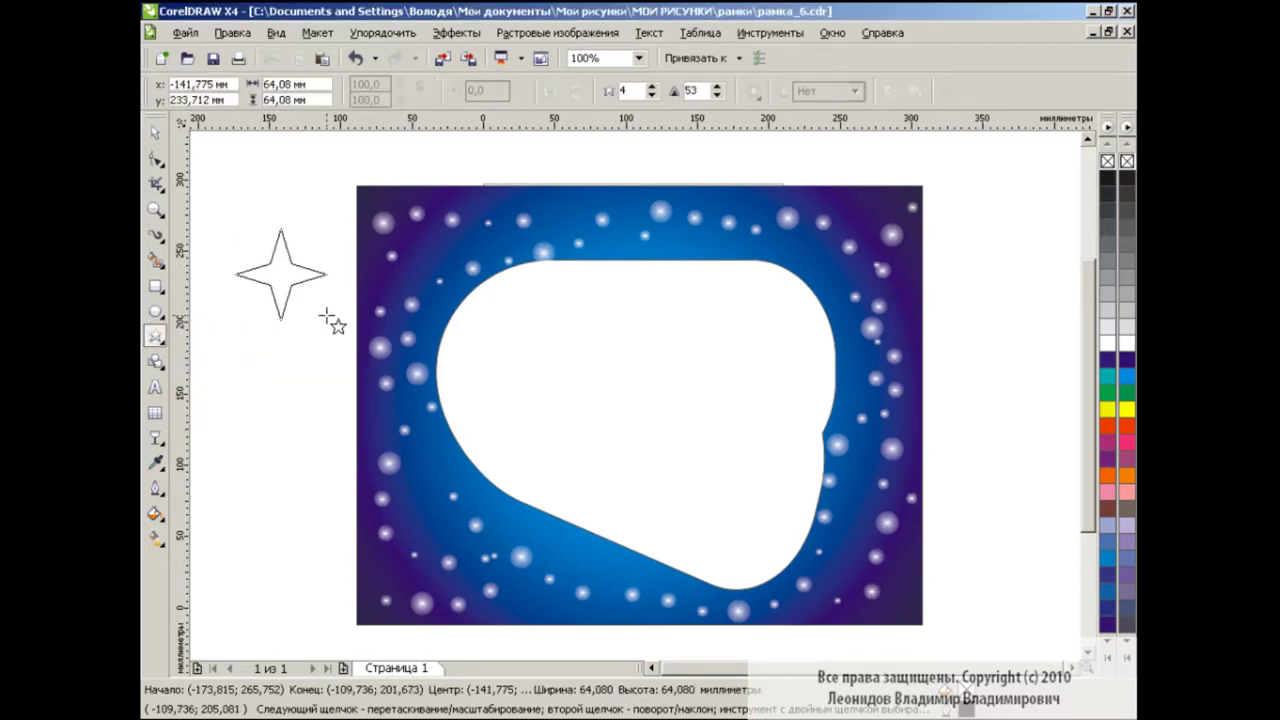
{"action": "left_click", "coordinate": [157, 160]}
{"action": "left_click_drag", "start_coordinate": [298, 270], "coordinate": [289, 276]}
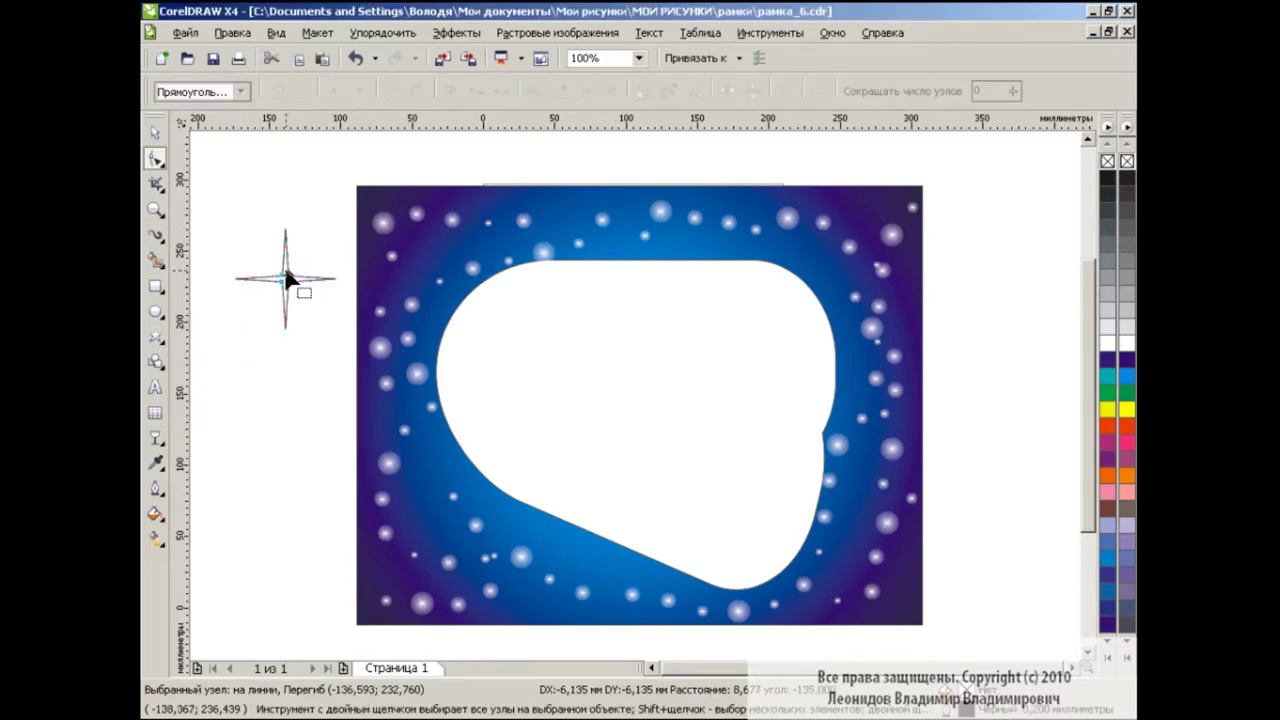
{"action": "left_click", "coordinate": [155, 133]}
Fill the star with a custom radial gradient in dark purple and blue
{"action": "left_click", "coordinate": [156, 515]}
{"action": "left_click", "coordinate": [235, 543]}
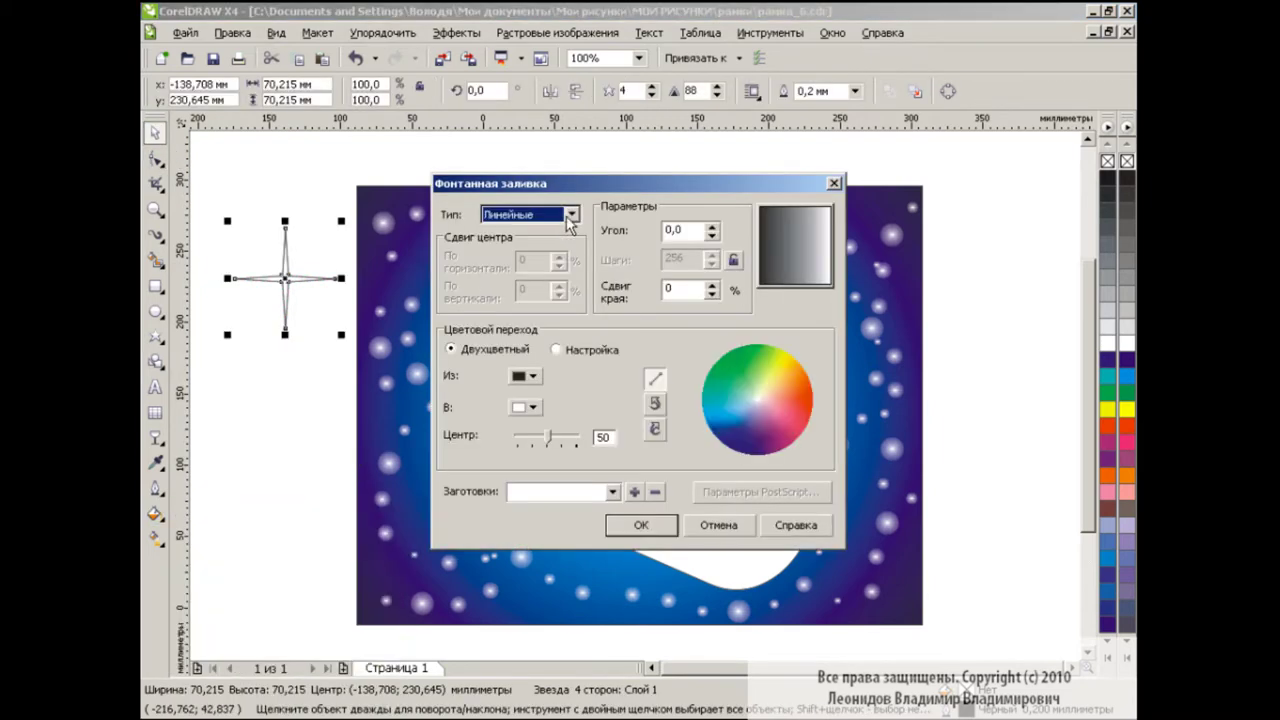
{"action": "left_click", "coordinate": [571, 214]}
{"action": "left_click", "coordinate": [520, 242]}
{"action": "left_click", "coordinate": [557, 350]}
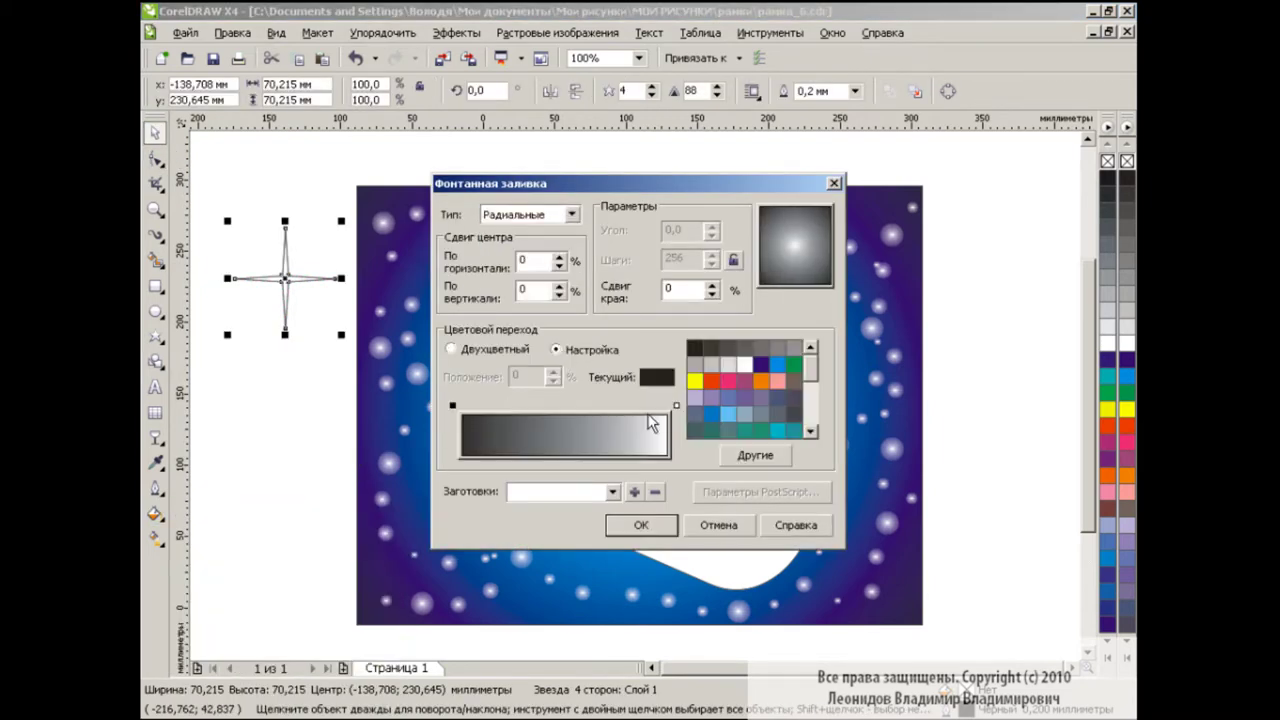
{"action": "left_click", "coordinate": [452, 406]}
{"action": "left_click", "coordinate": [760, 366]}
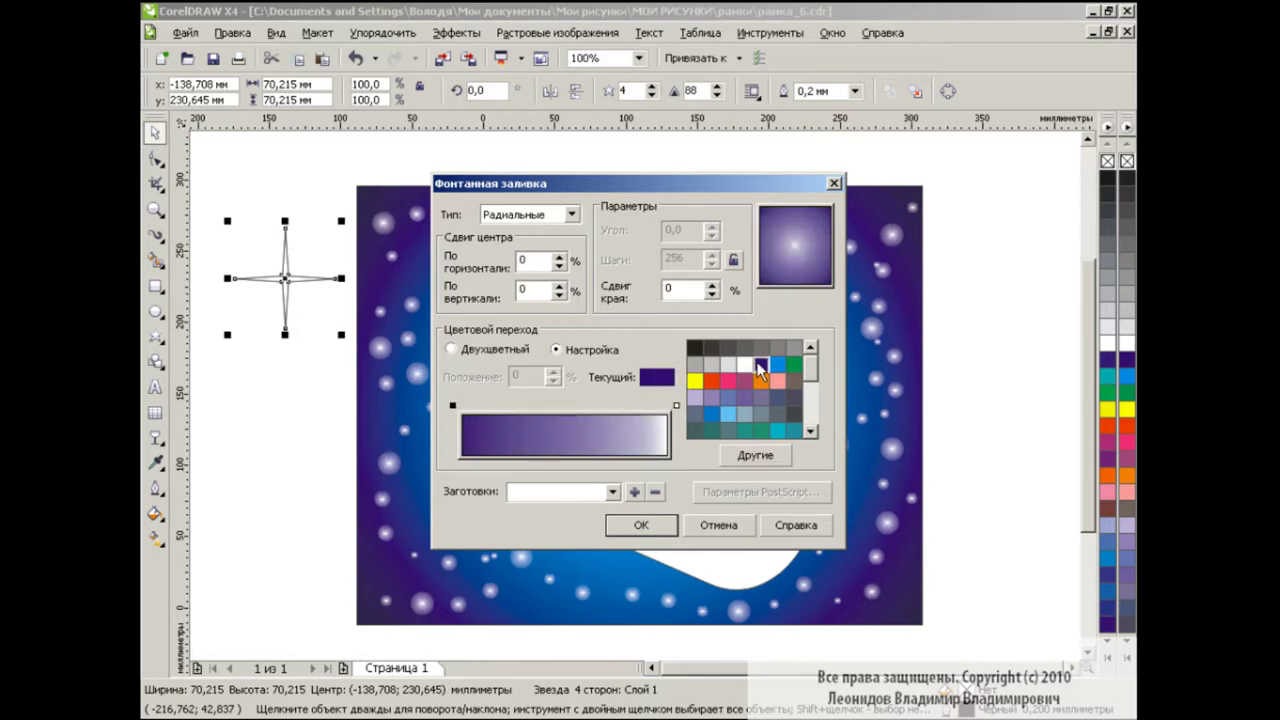
{"action": "left_click", "coordinate": [778, 362]}
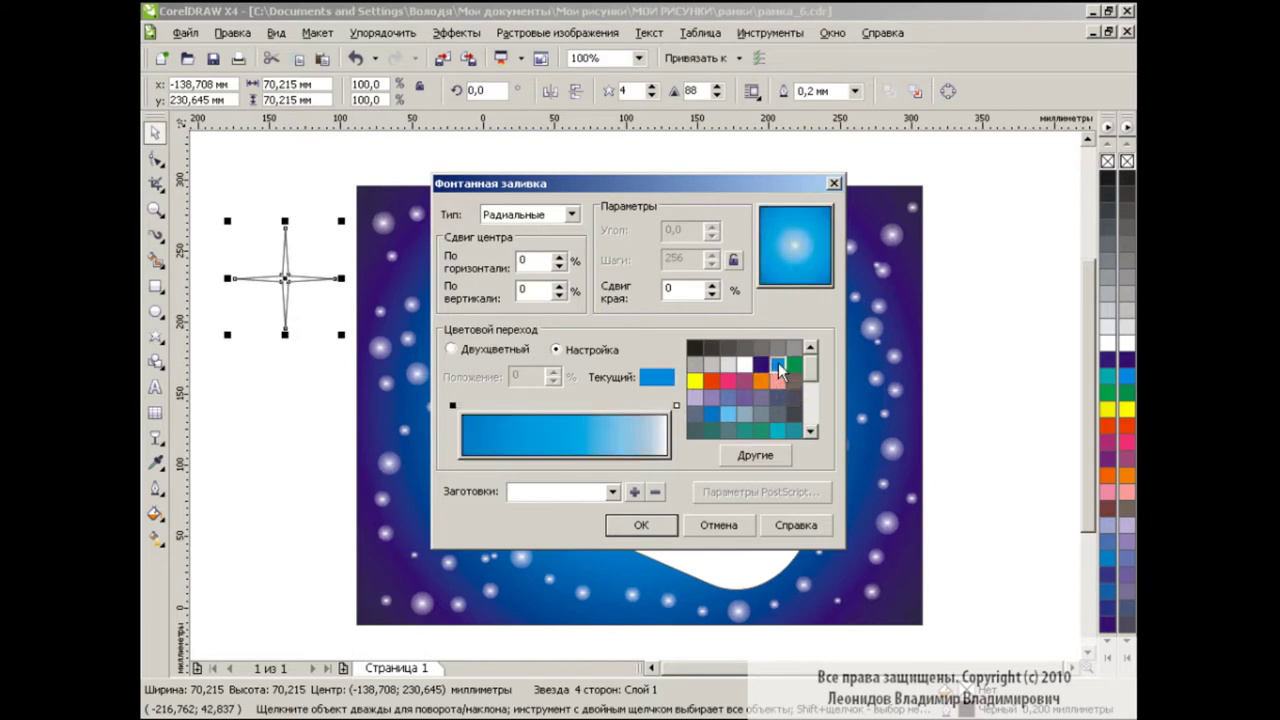
{"action": "left_click", "coordinate": [645, 524]}
{"action": "left_click", "coordinate": [289, 368]}
{"action": "left_click", "coordinate": [285, 280]}
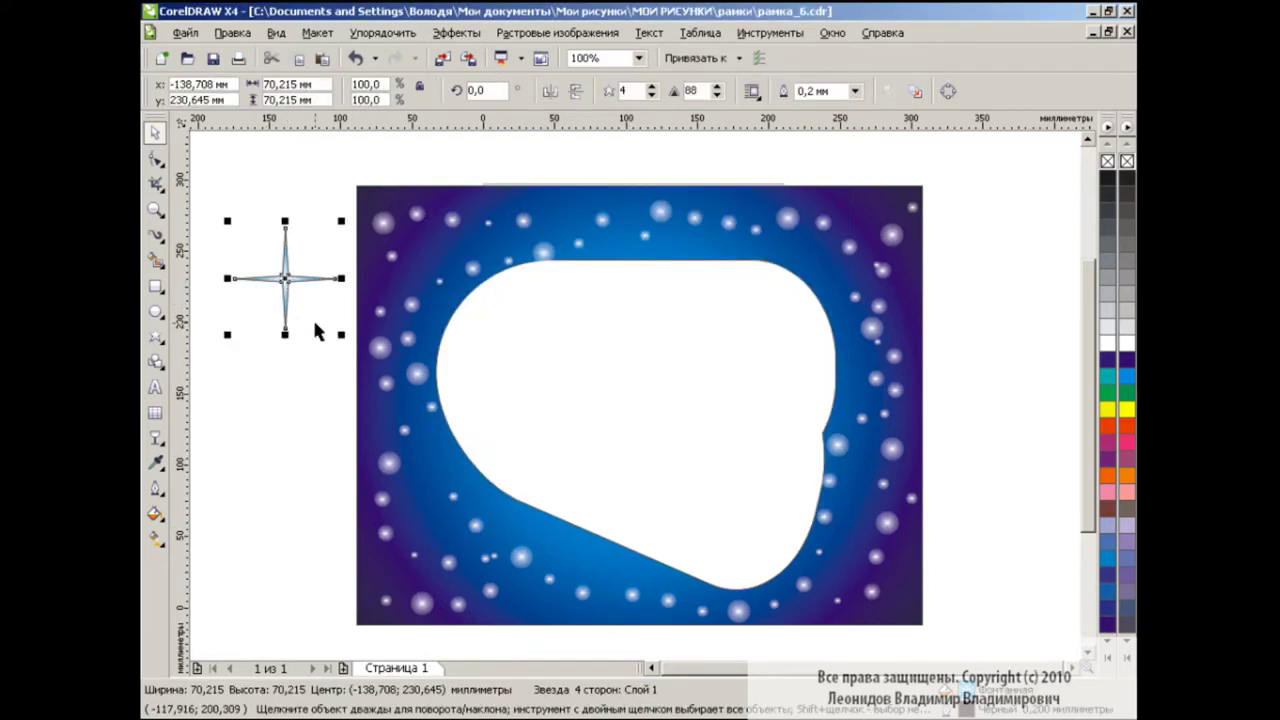
Remove the star's outline and make a 45°-rotated, roughly 45%-sized white copy
{"action": "right_click", "coordinate": [1125, 160]}
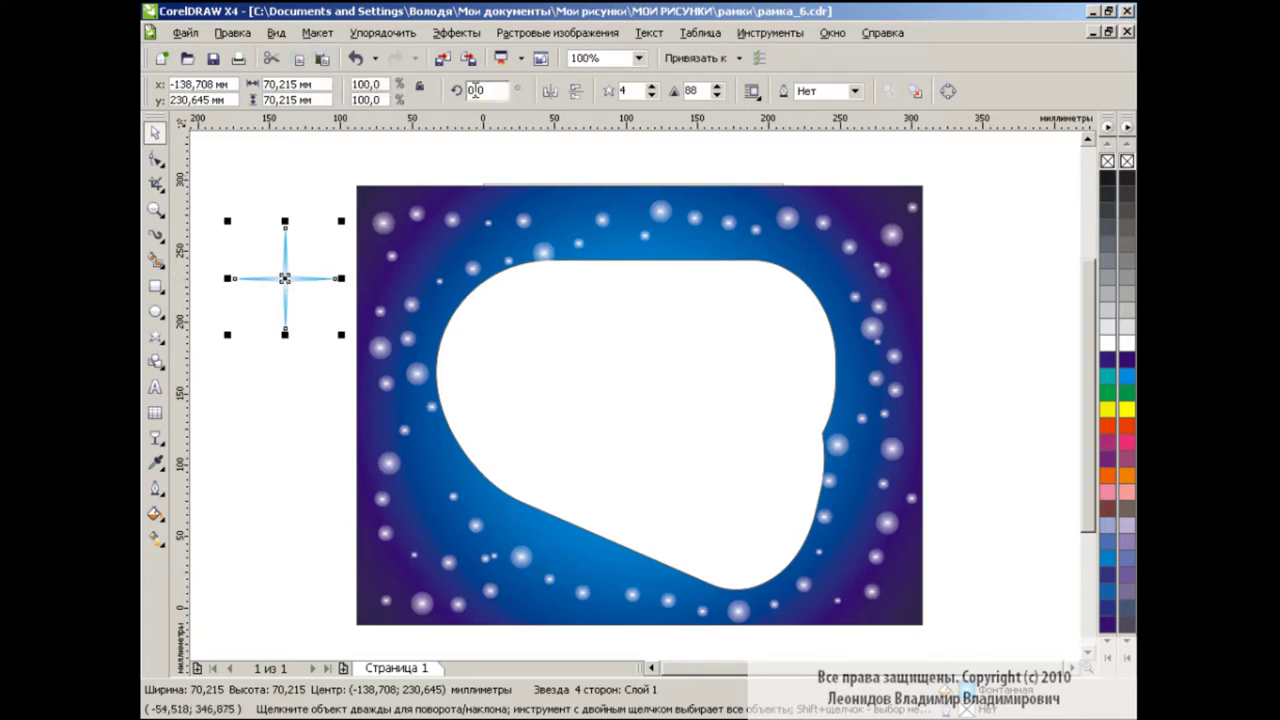
{"action": "type", "text": "45"}
{"action": "key", "text": "Return"}
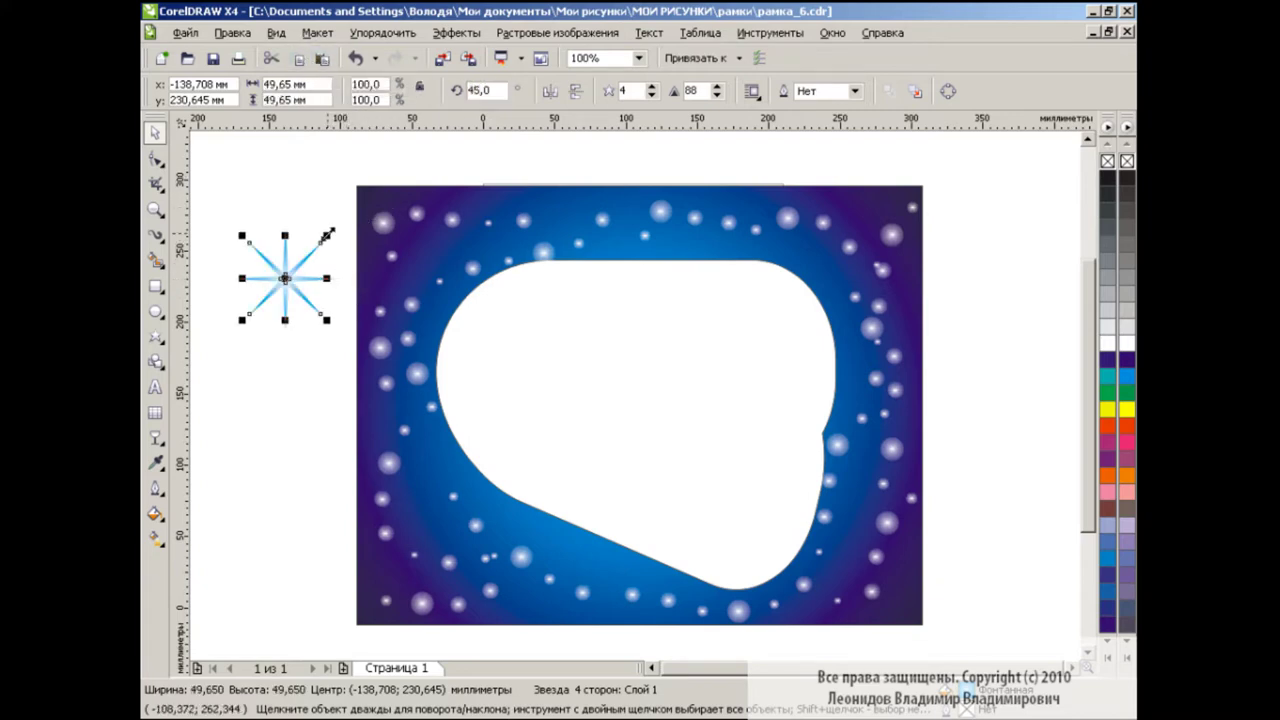
{"action": "left_click_drag", "start_coordinate": [326, 234], "coordinate": [315, 245]}
{"action": "left_click", "coordinate": [1126, 343]}
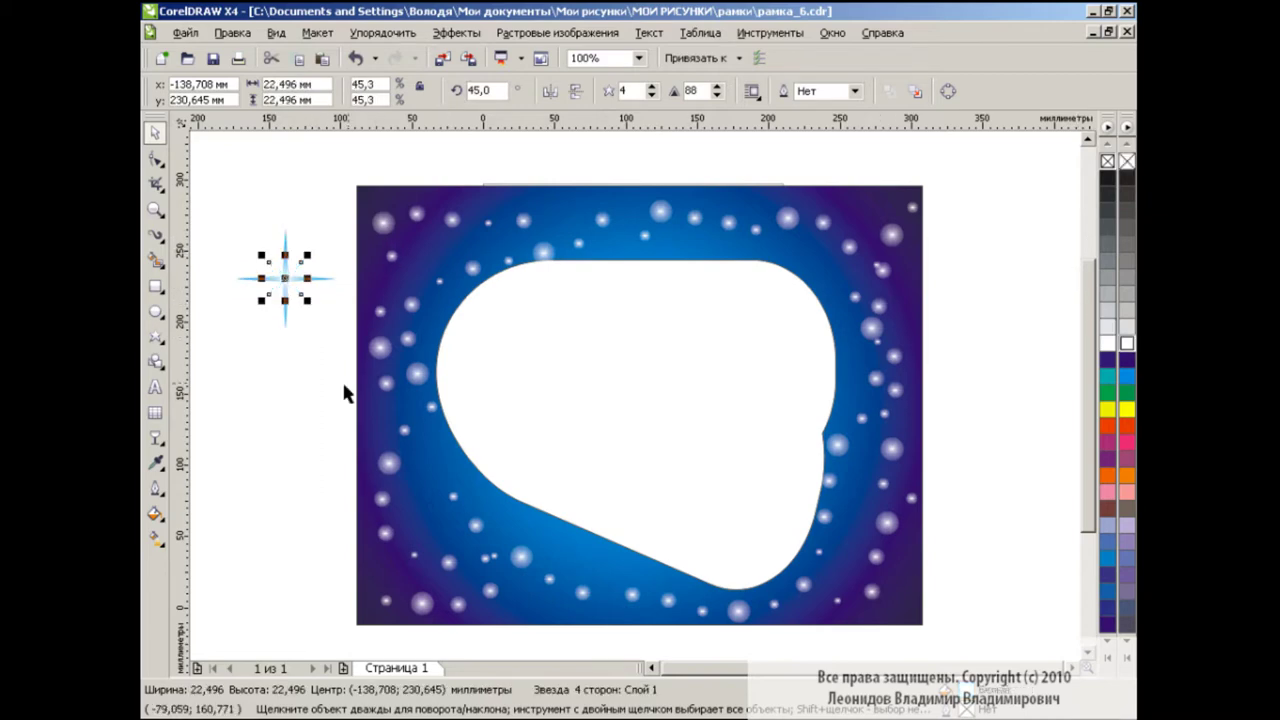
{"action": "left_click", "coordinate": [294, 264]}
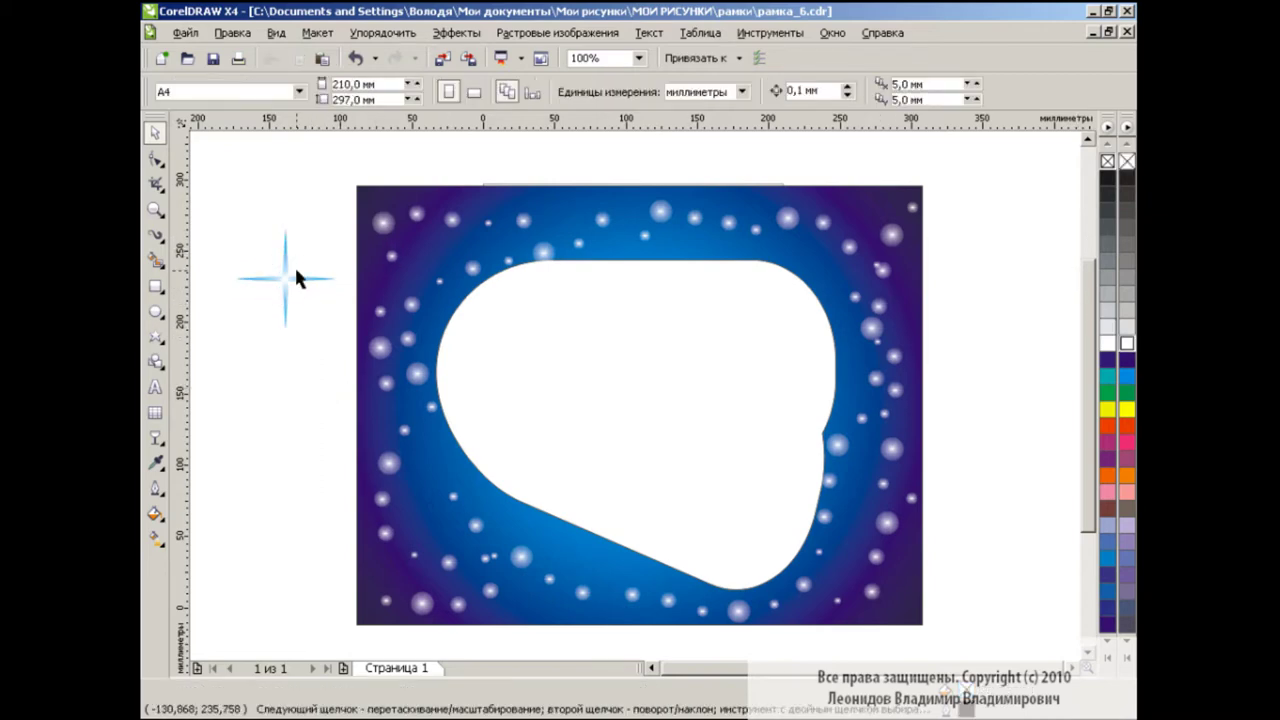
{"action": "left_click", "coordinate": [314, 275]}
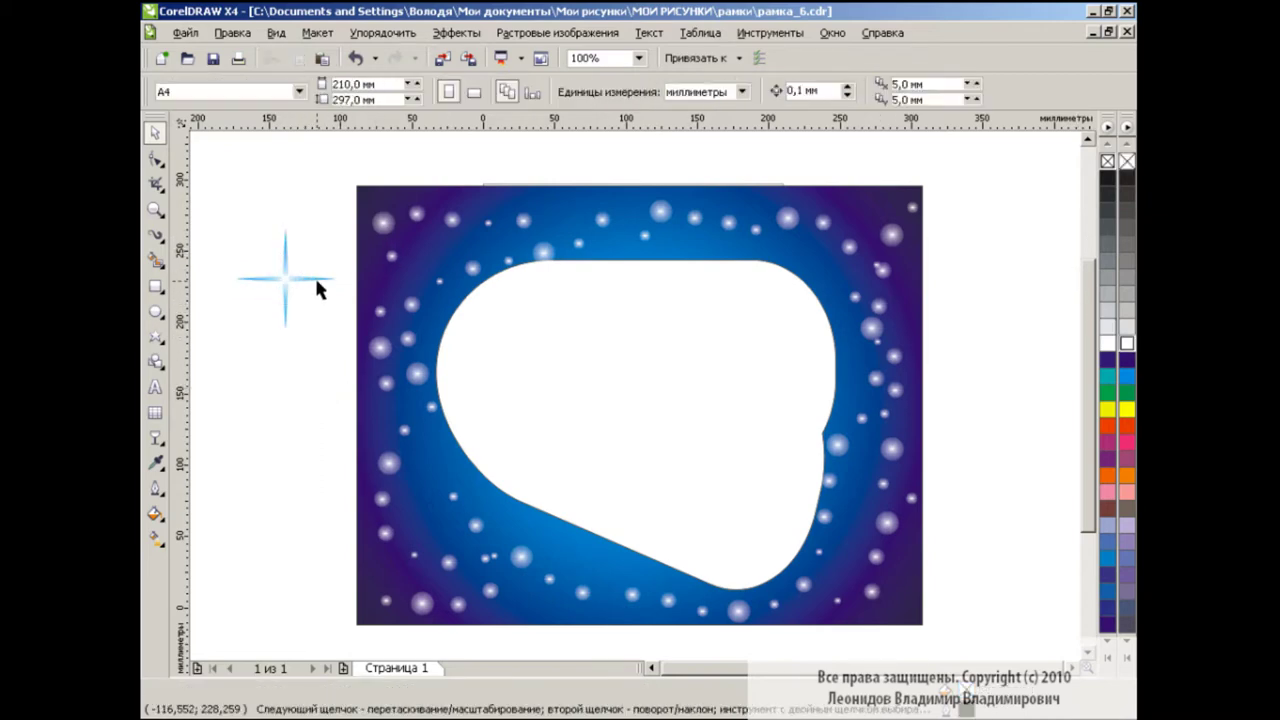
Apply a radial transparency to the small star, fading from black to white
{"action": "left_click", "coordinate": [155, 437]}
{"action": "left_click", "coordinate": [276, 91]}
{"action": "left_click", "coordinate": [266, 147]}
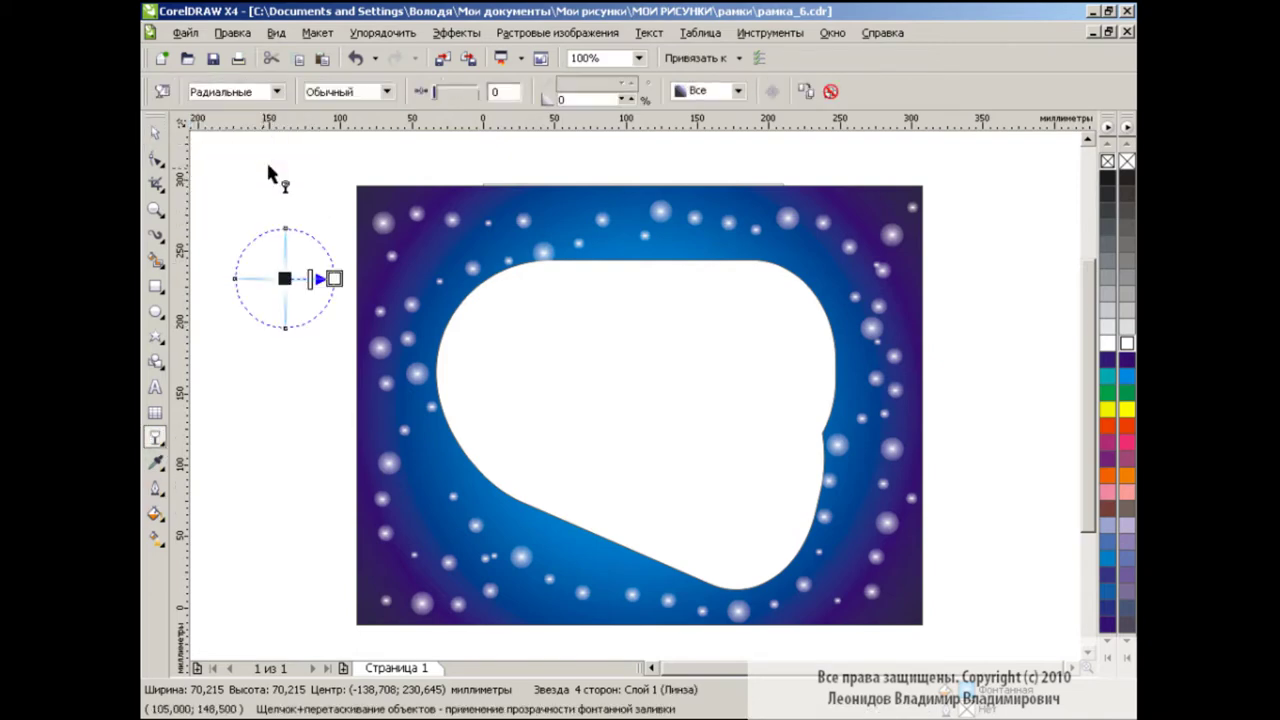
{"action": "left_click", "coordinate": [161, 91]}
{"action": "left_click", "coordinate": [532, 377]}
{"action": "left_click", "coordinate": [517, 395]}
{"action": "left_click", "coordinate": [528, 407]}
{"action": "left_click", "coordinate": [580, 440]}
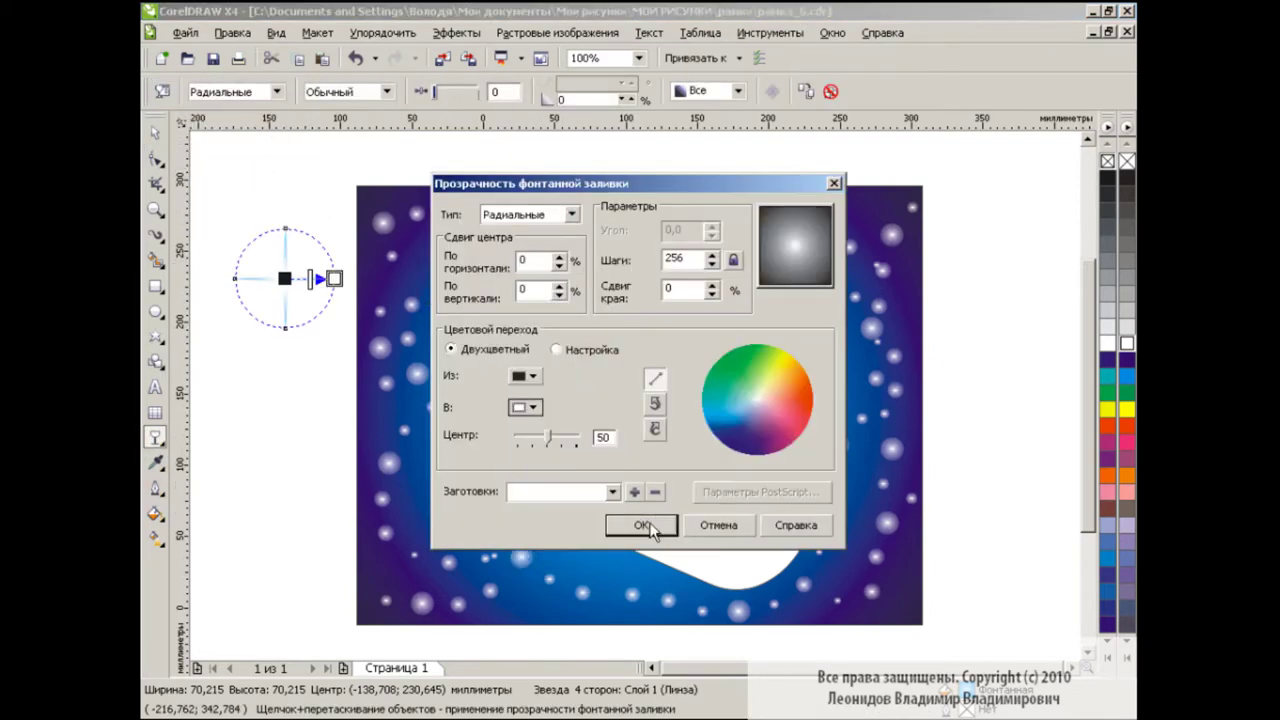
{"action": "left_click", "coordinate": [641, 525]}
Select the whole sparkle and place it off the page at the top-left
{"action": "left_click", "coordinate": [153, 133]}
{"action": "mouse_move", "coordinate": [214, 198]}
{"action": "left_mouse_down"}
{"action": "mouse_move", "coordinate": [352, 368]}
{"action": "mouse_move", "coordinate": [292, 285]}
{"action": "mouse_move", "coordinate": [240, 170]}
{"action": "mouse_move", "coordinate": [511, 281]}
{"action": "mouse_move", "coordinate": [240, 172]}
{"action": "left_mouse_up"}
{"action": "left_click", "coordinate": [289, 295]}
{"action": "left_click", "coordinate": [280, 265]}
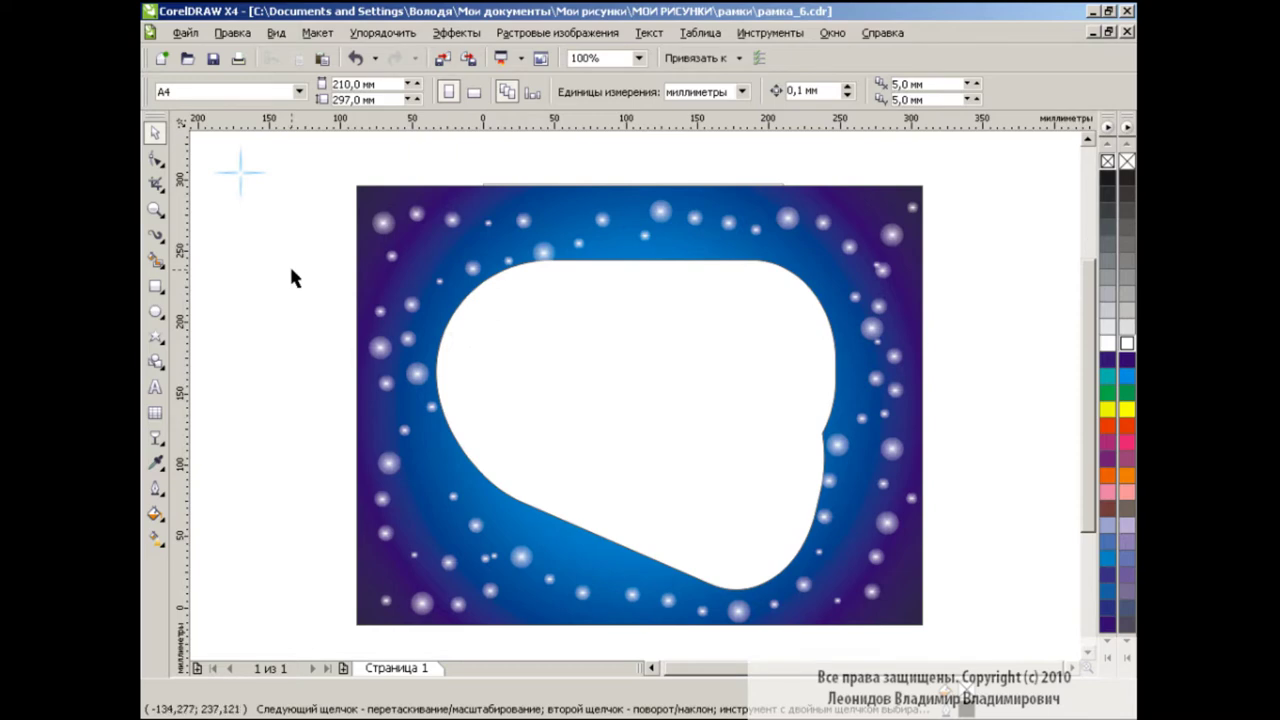
Draw a tall narrow ellipse beside the page and tilt it to about 325°
{"action": "left_click", "coordinate": [156, 313]}
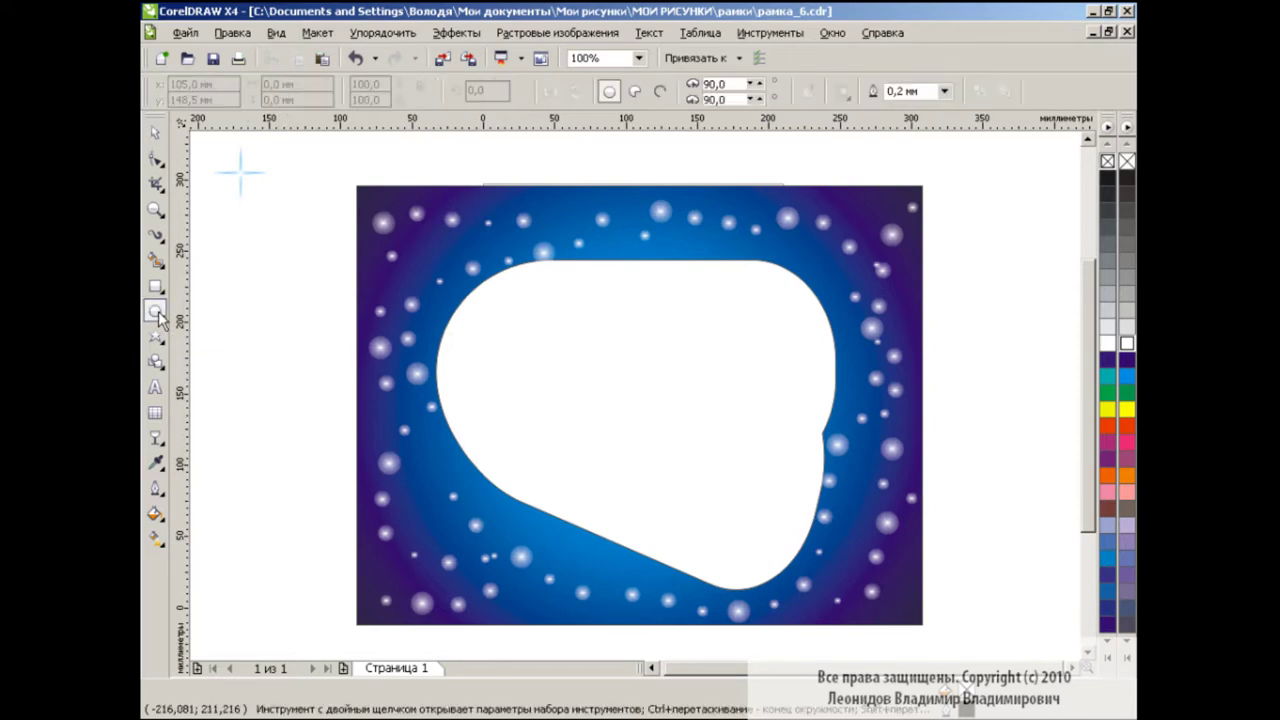
{"action": "left_click_drag", "start_coordinate": [280, 245], "coordinate": [302, 296]}
{"action": "left_click", "coordinate": [291, 272]}
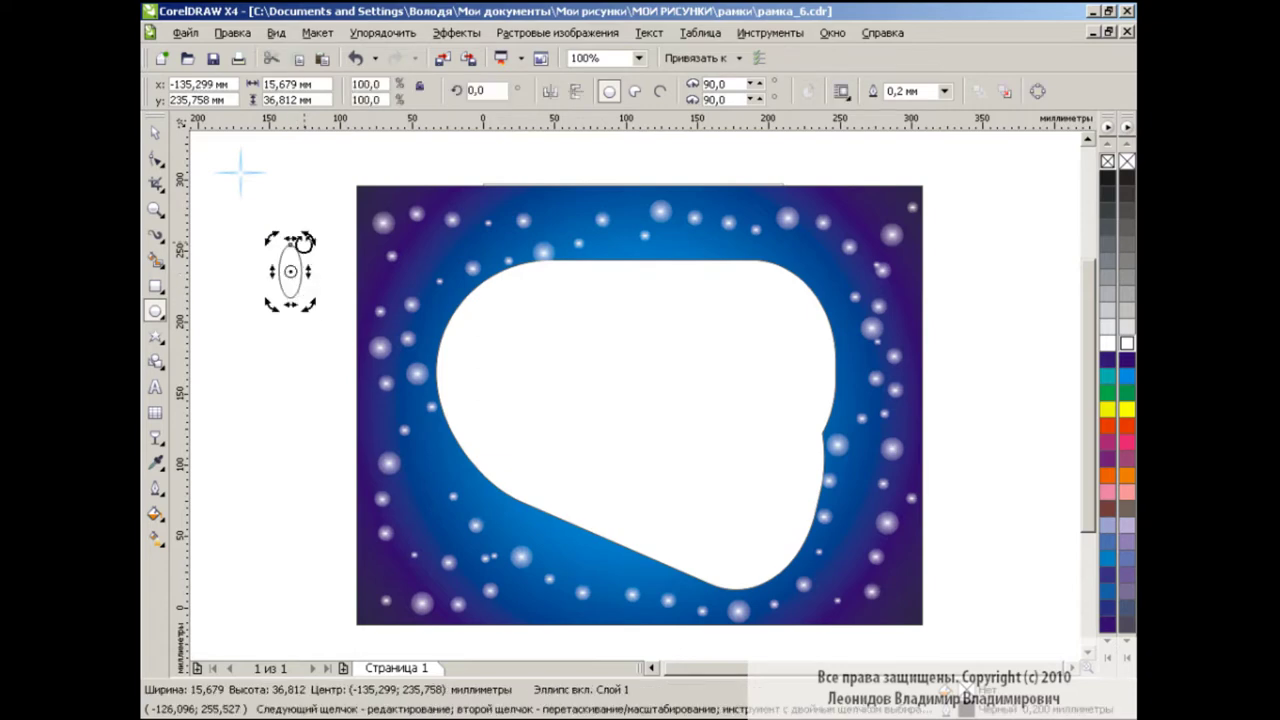
{"action": "left_click_drag", "start_coordinate": [303, 241], "coordinate": [323, 251]}
{"action": "key", "text": "space"}
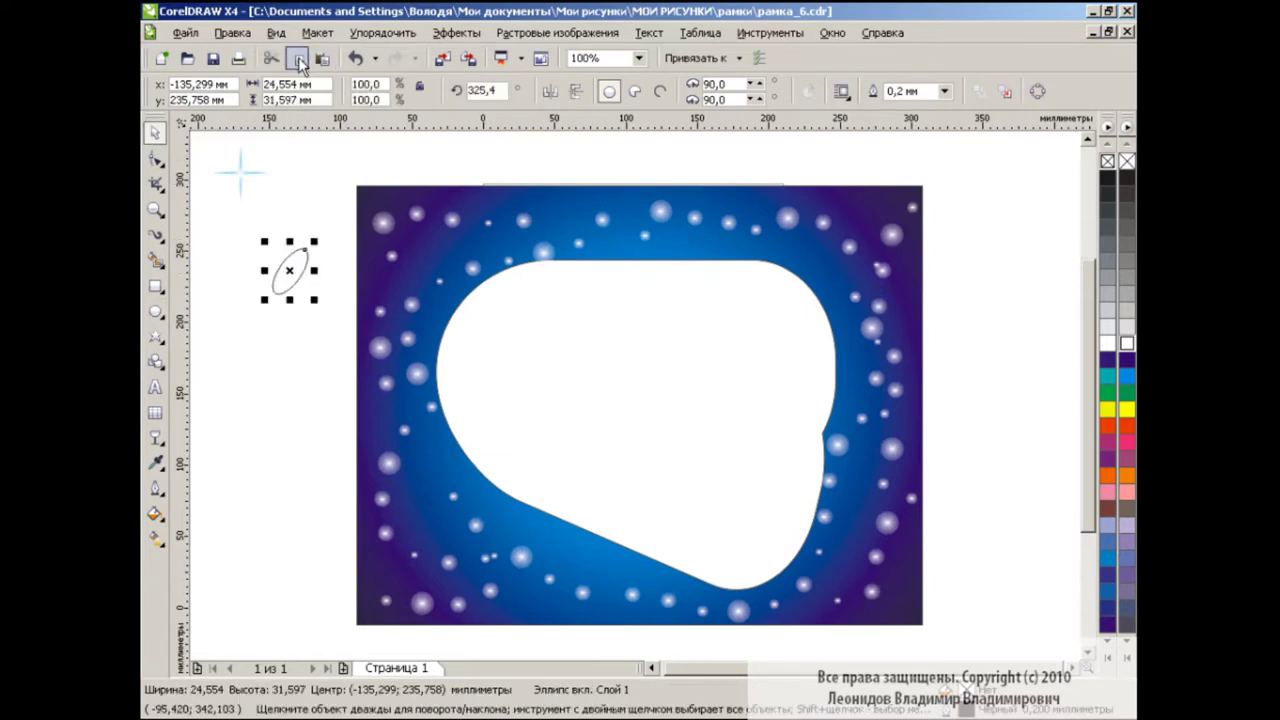
Fill the ellipse with a custom linear fountain gradient from dark reddish-brown to orange-red
{"action": "left_click", "coordinate": [160, 513]}
{"action": "left_click", "coordinate": [229, 543]}
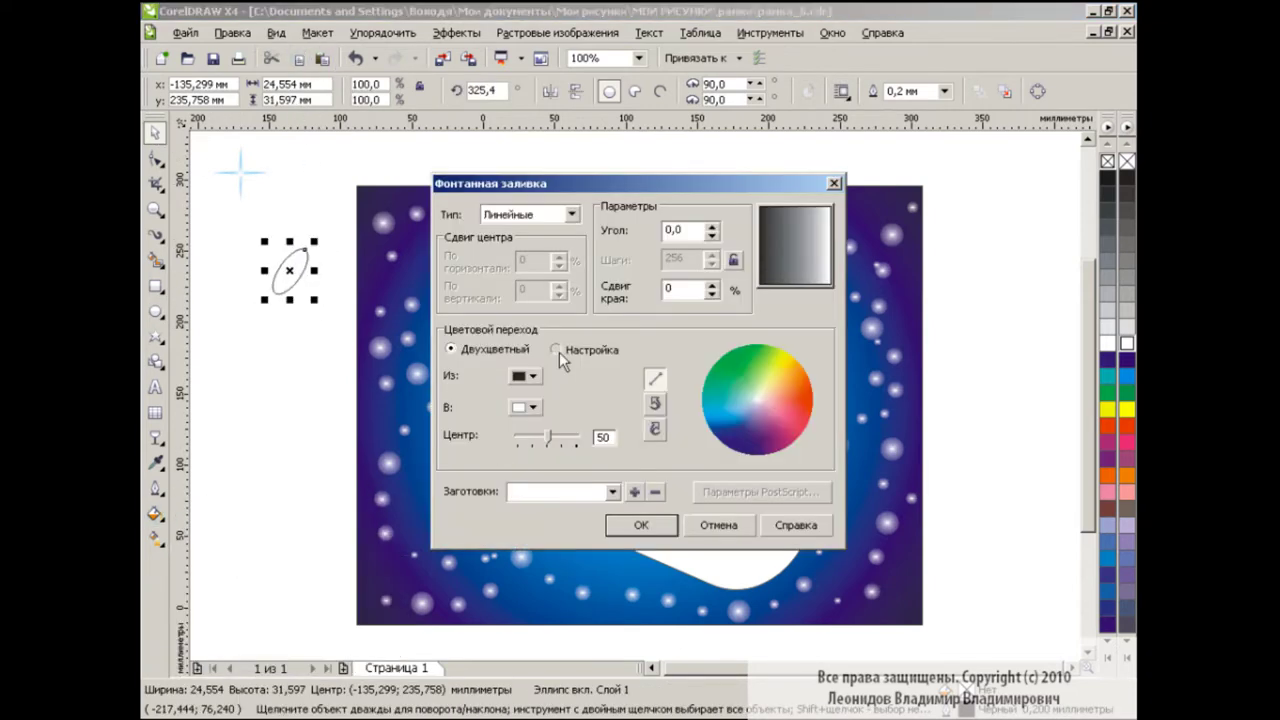
{"action": "left_click", "coordinate": [556, 350]}
{"action": "left_click", "coordinate": [728, 460]}
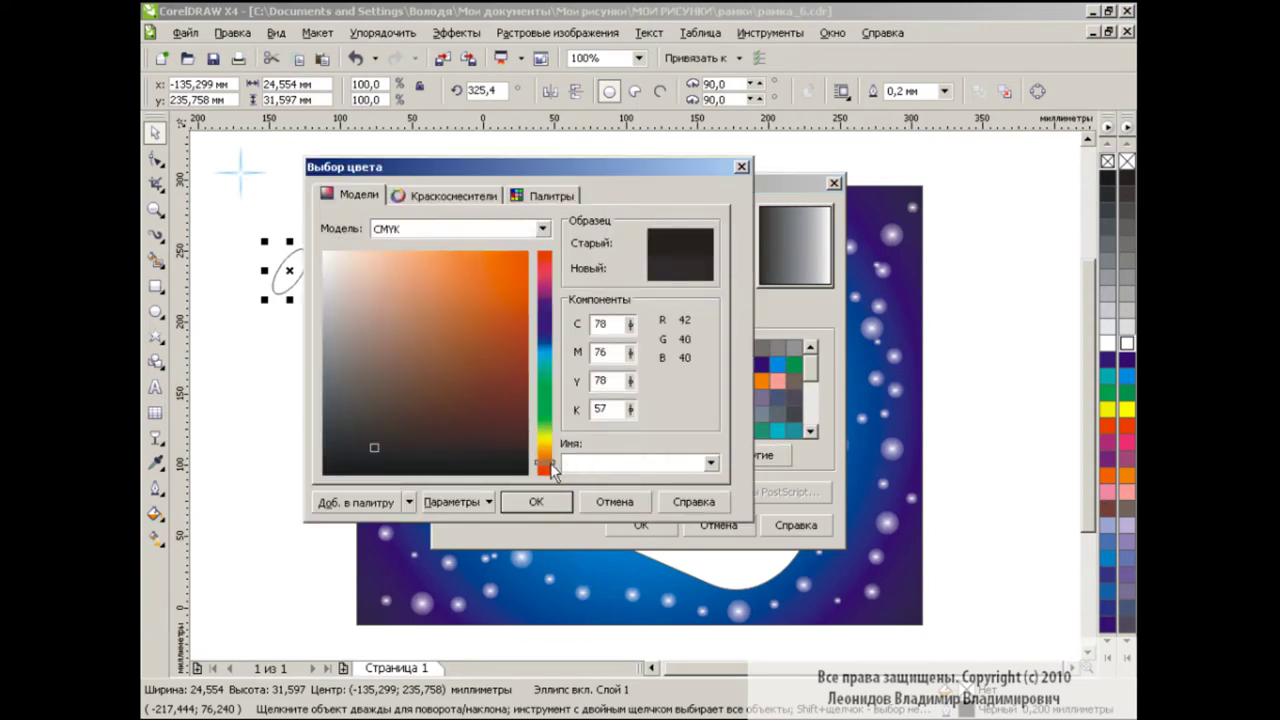
{"action": "left_click", "coordinate": [489, 440]}
{"action": "left_click", "coordinate": [536, 502]}
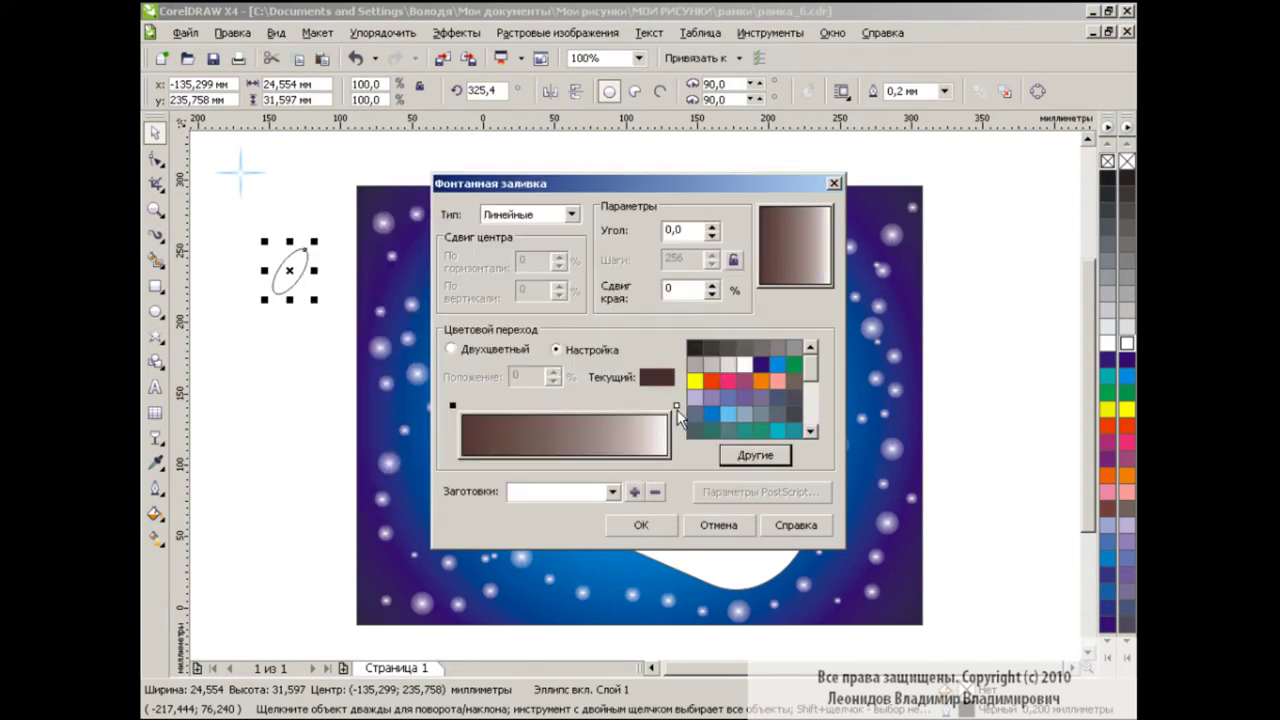
{"action": "left_click", "coordinate": [676, 405]}
{"action": "left_click", "coordinate": [711, 381]}
{"action": "left_click", "coordinate": [648, 527]}
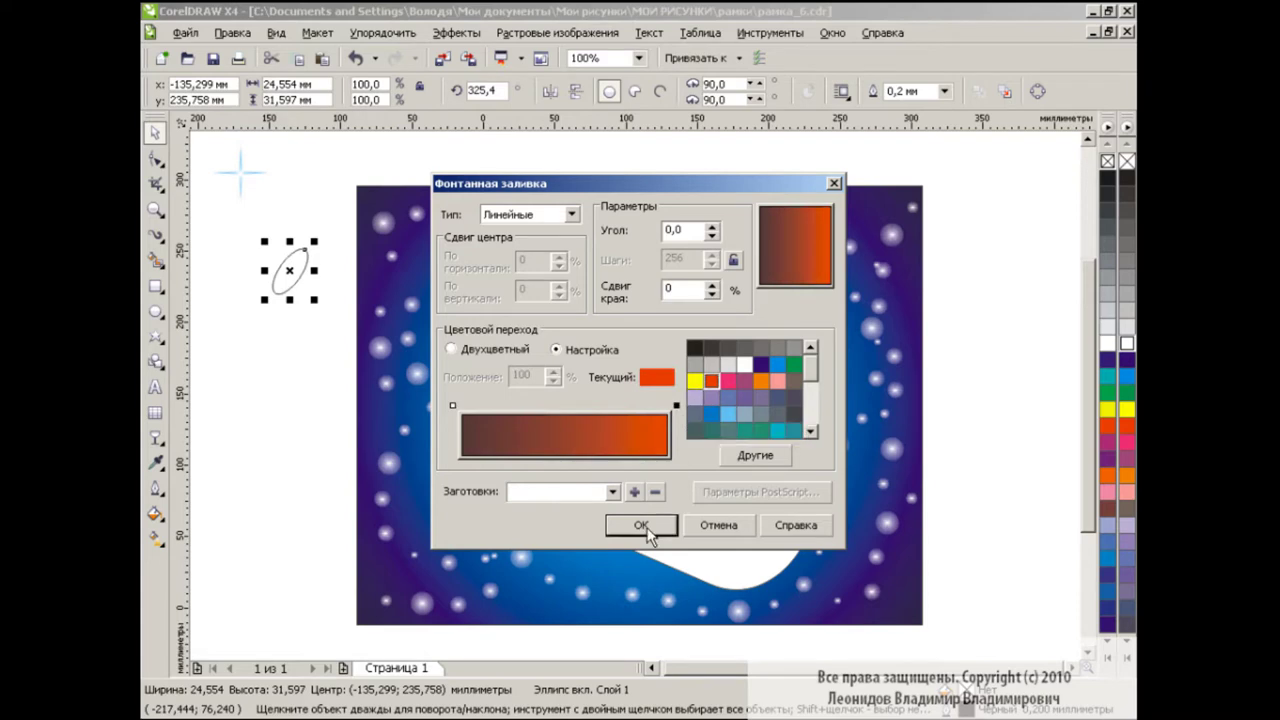
{"action": "left_click", "coordinate": [156, 536]}
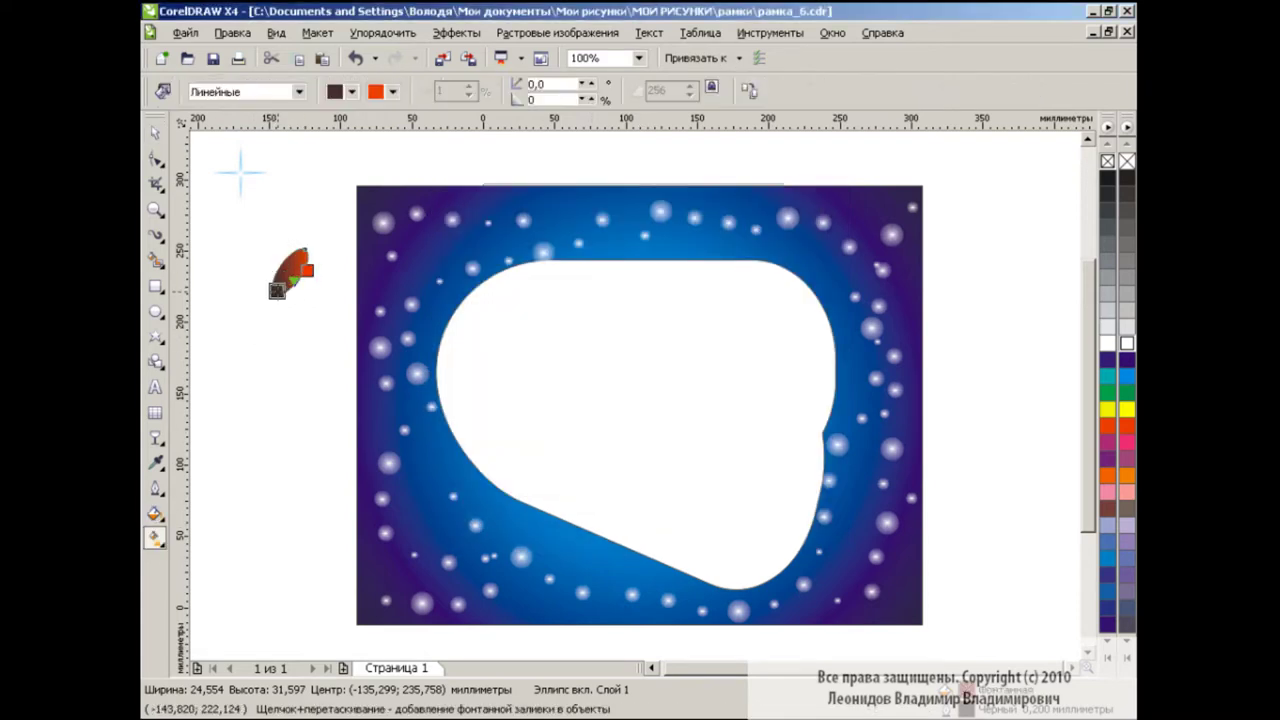
{"action": "key", "text": "space"}
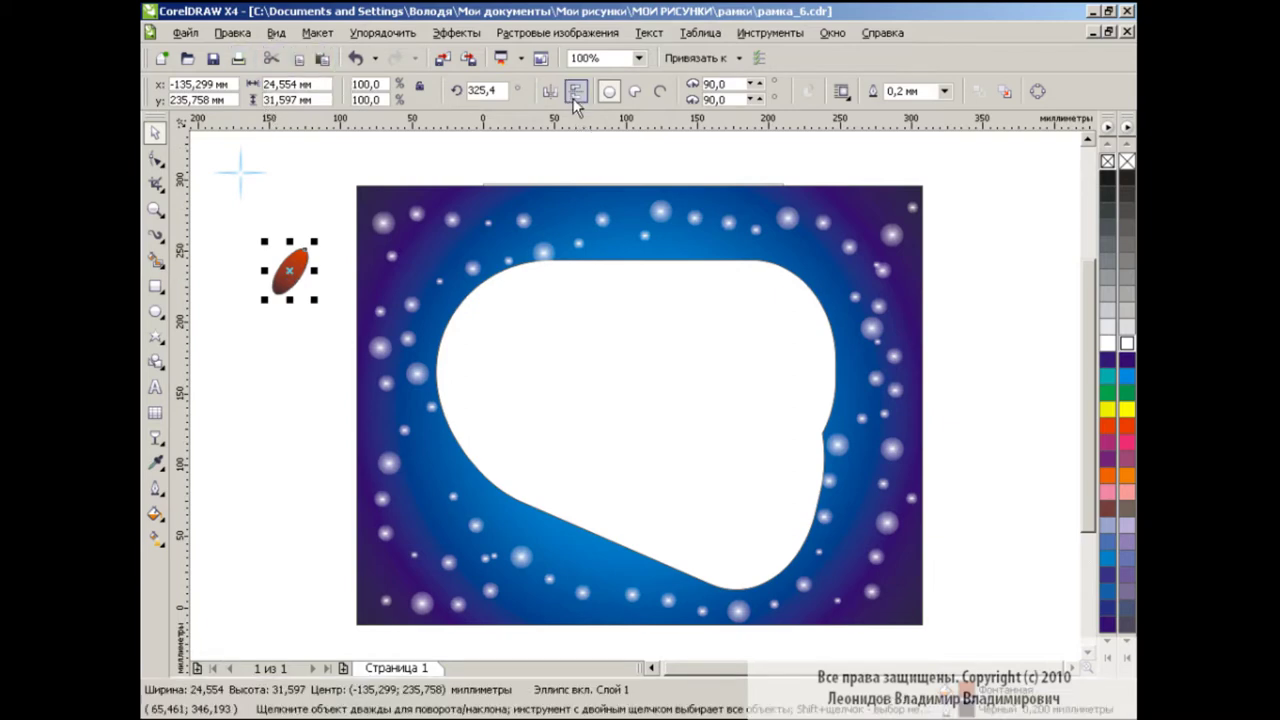
Mirror a smaller ellipse copy below, then mirror the wing pair to the left
{"action": "left_click", "coordinate": [574, 97]}
{"action": "left_click_drag", "start_coordinate": [289, 272], "coordinate": [306, 340]}
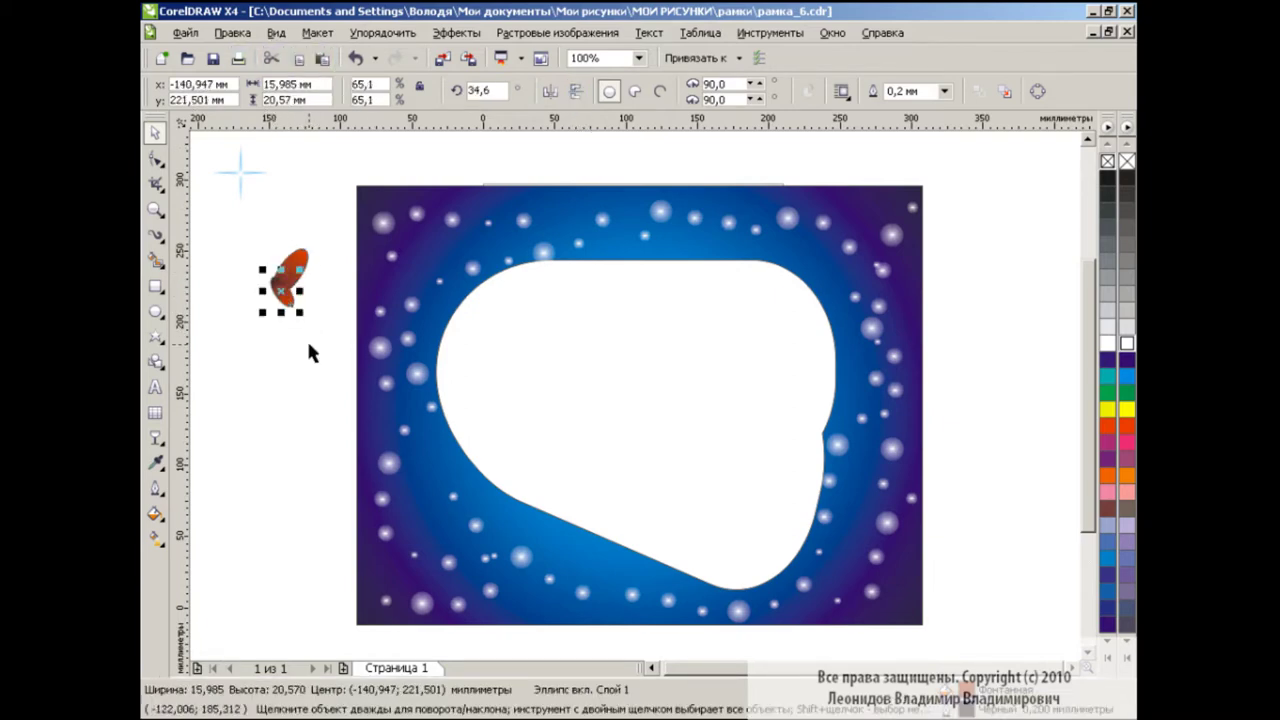
{"action": "left_click", "coordinate": [304, 350]}
{"action": "left_click_drag", "start_coordinate": [318, 243], "coordinate": [251, 333]}
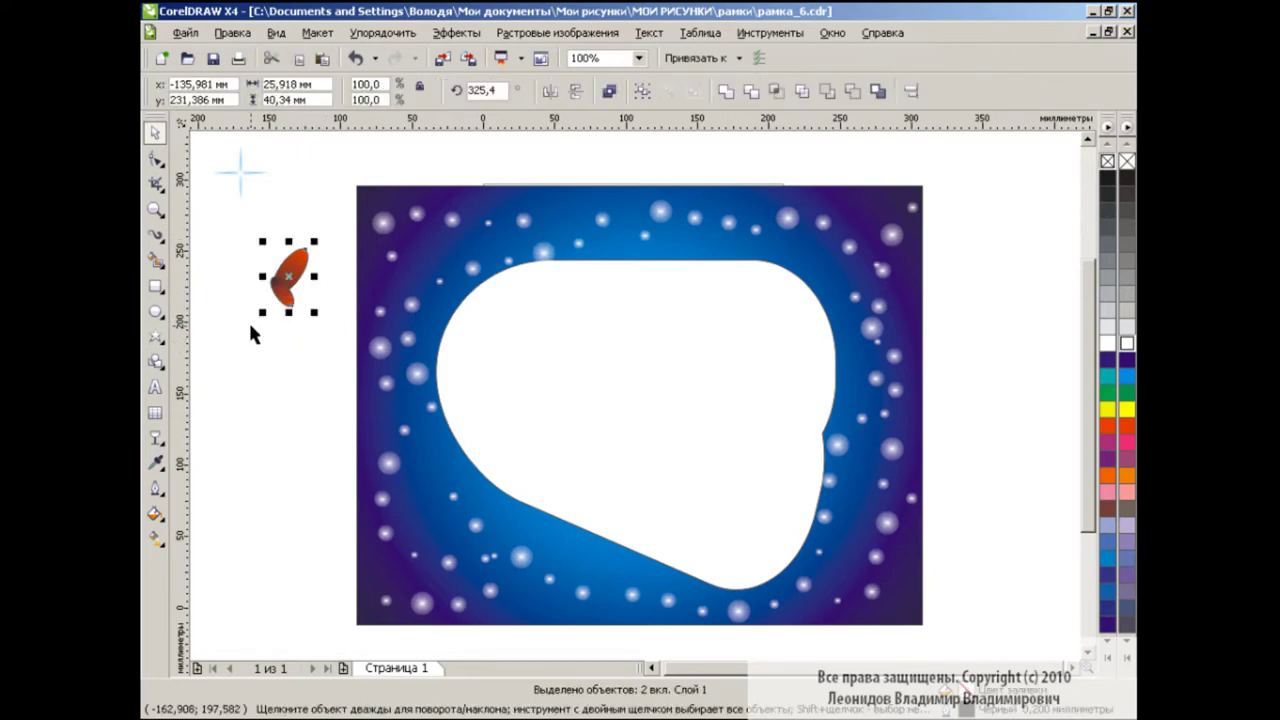
{"action": "left_click", "coordinate": [553, 97]}
{"action": "left_click_drag", "start_coordinate": [300, 280], "coordinate": [262, 278]}
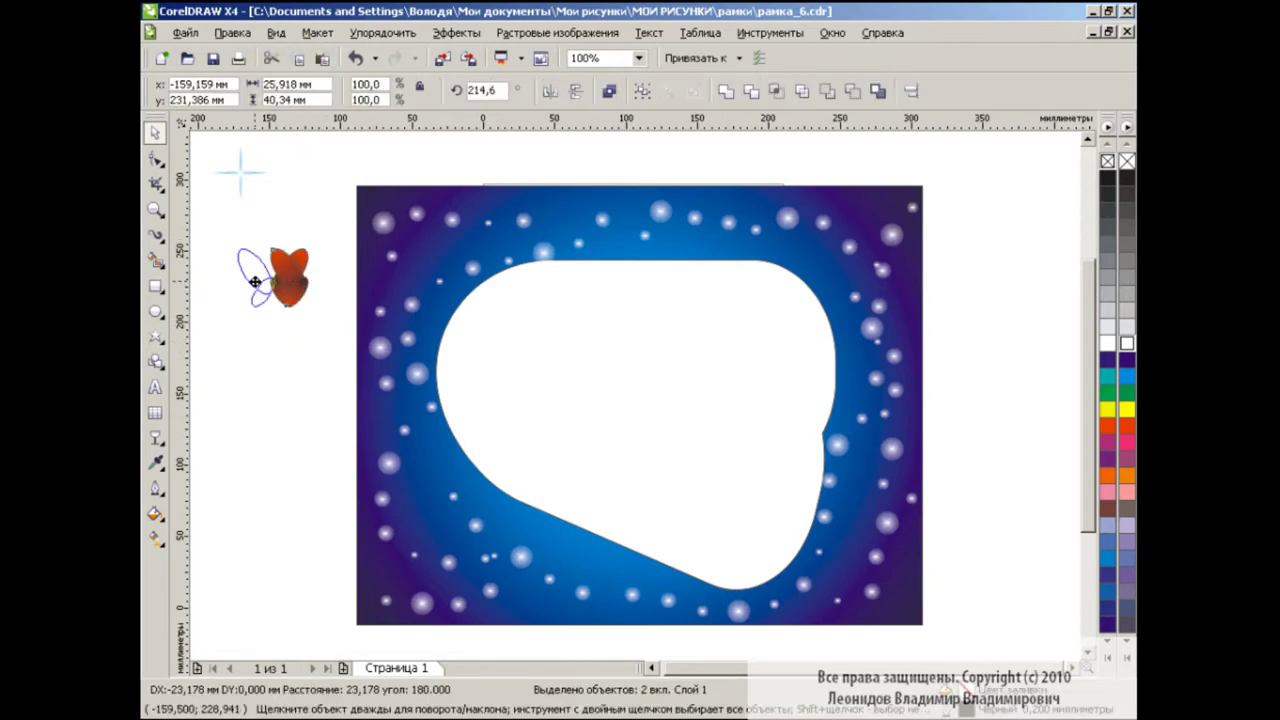
{"action": "left_click", "coordinate": [296, 366]}
Draw a small ellipse between the wings as the butterfly's body
{"action": "left_click", "coordinate": [155, 311]}
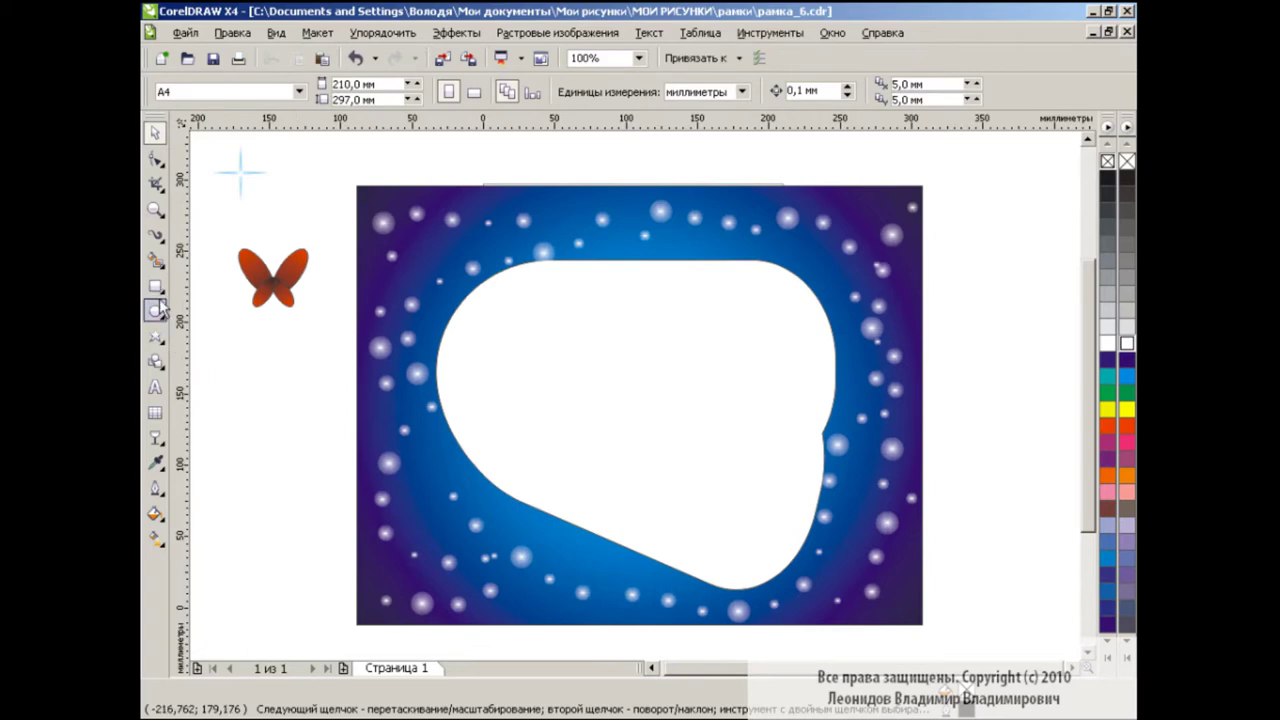
{"action": "left_click_drag", "start_coordinate": [267, 263], "coordinate": [281, 306]}
{"action": "key", "text": "Page_Down"}
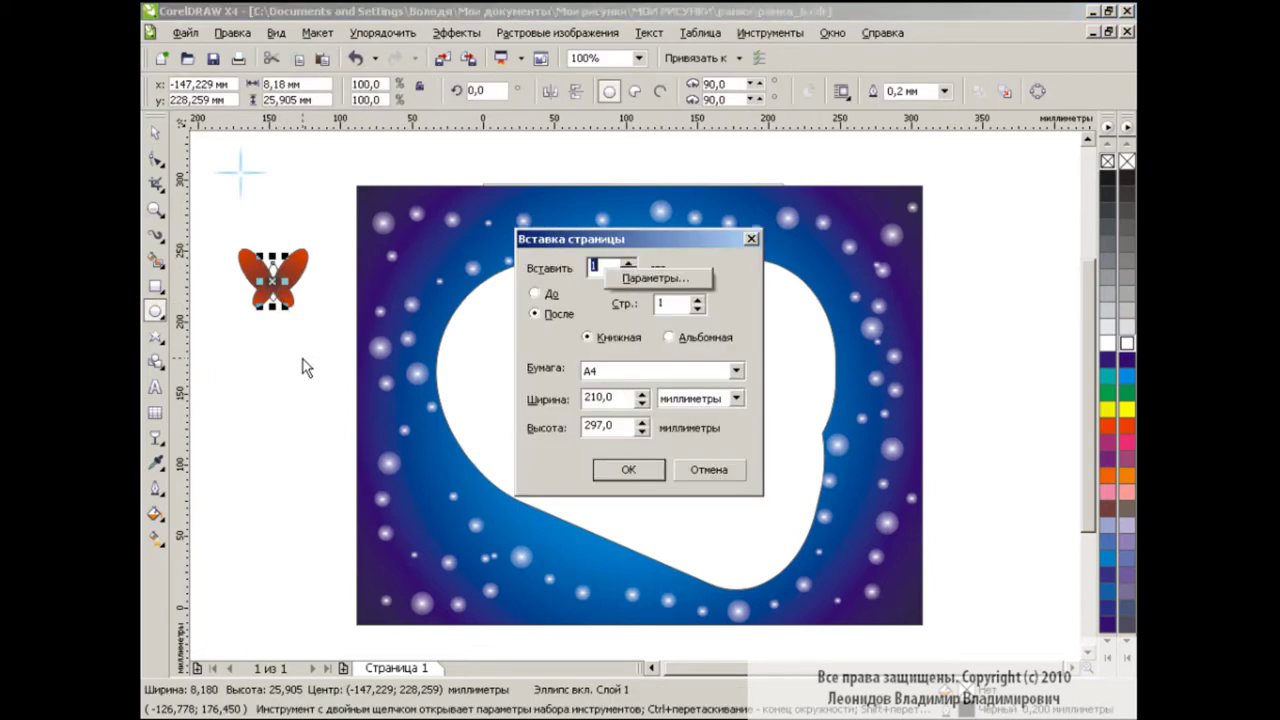
{"action": "left_click", "coordinate": [706, 467]}
{"action": "key", "text": "space"}
{"action": "key", "text": "Page_Down"}
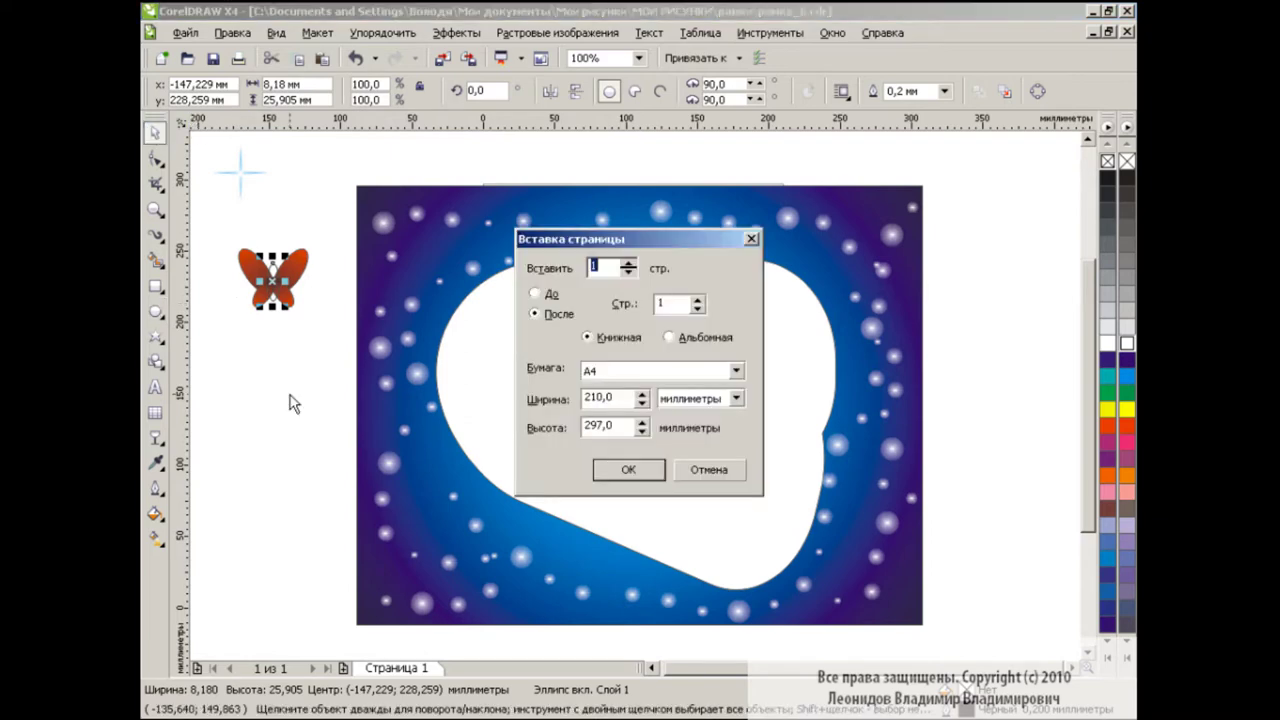
{"action": "key", "text": "Escape"}
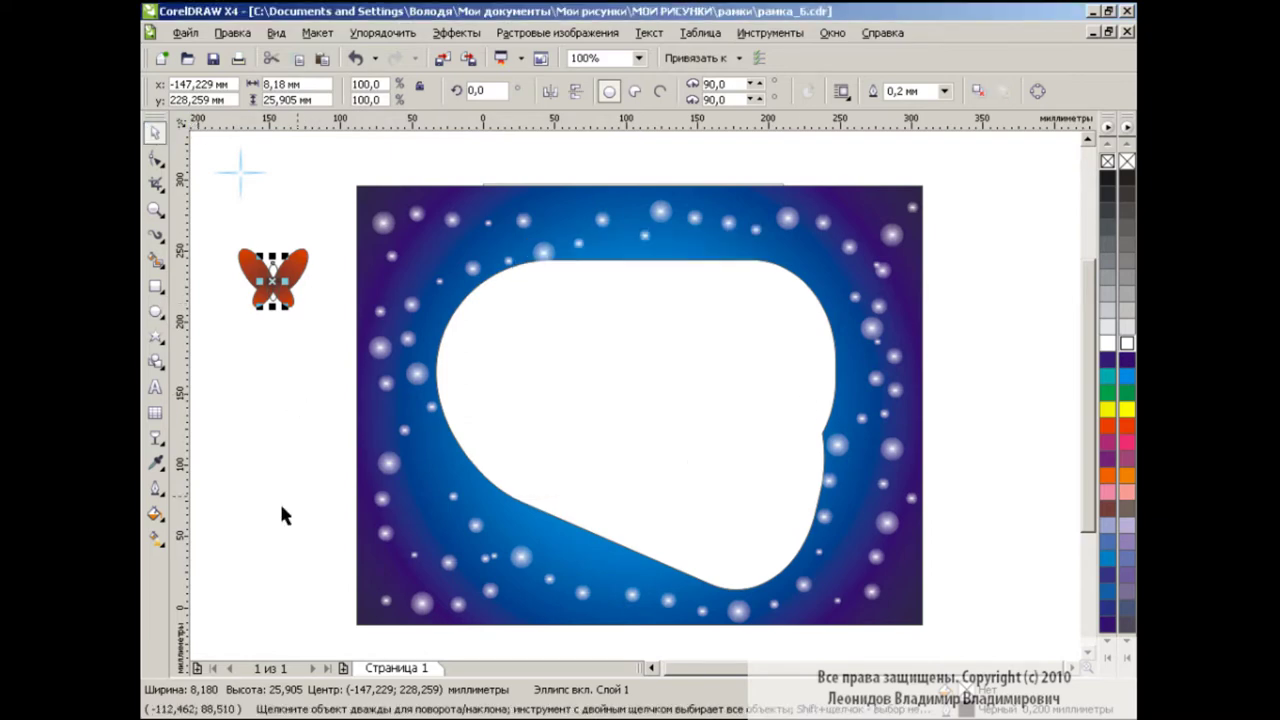
Fill the body with a custom dark-orange-dark fountain gradient
{"action": "left_click", "coordinate": [155, 515]}
{"action": "left_click", "coordinate": [243, 546]}
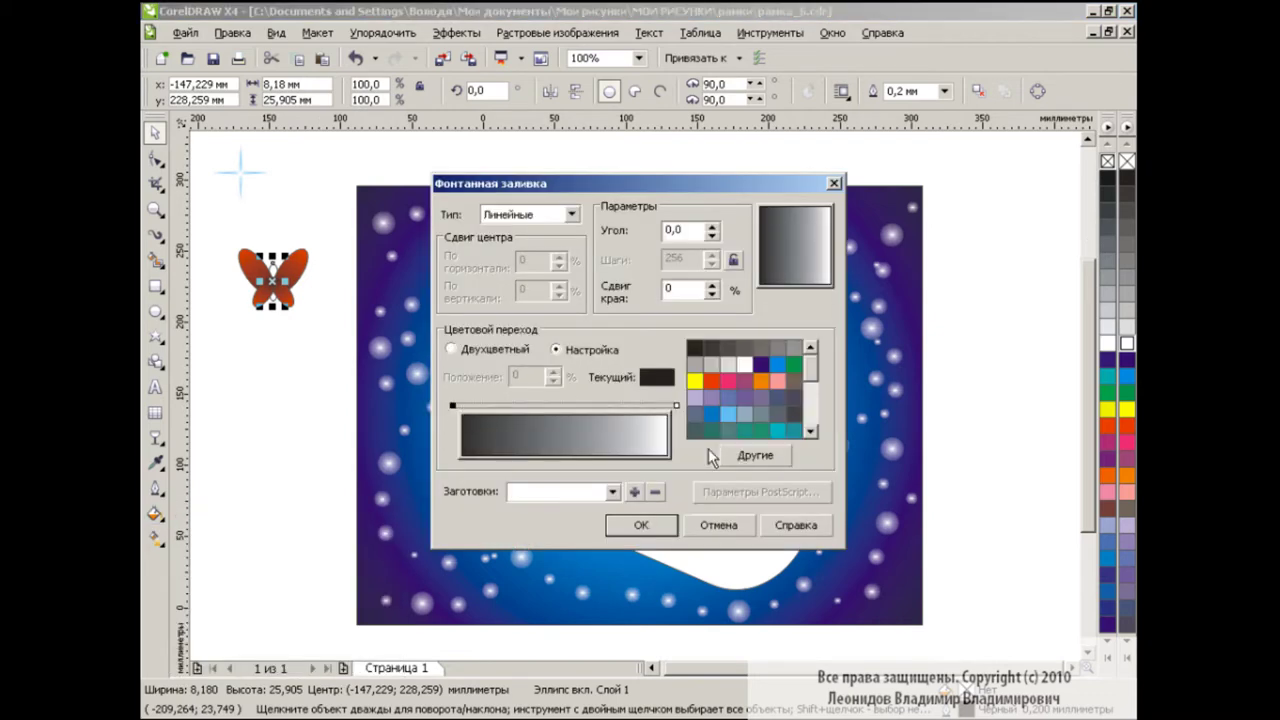
{"action": "left_click", "coordinate": [726, 454]}
{"action": "left_click", "coordinate": [520, 452]}
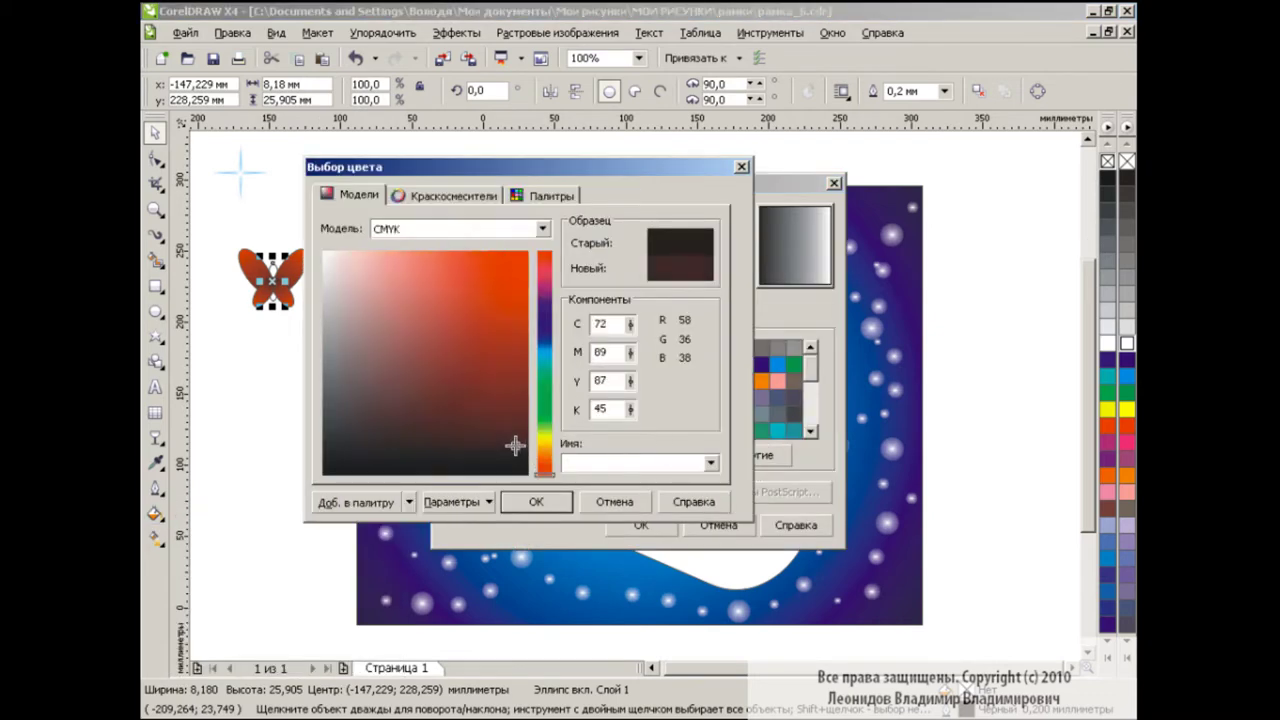
{"action": "left_click", "coordinate": [536, 501]}
{"action": "left_click", "coordinate": [747, 454]}
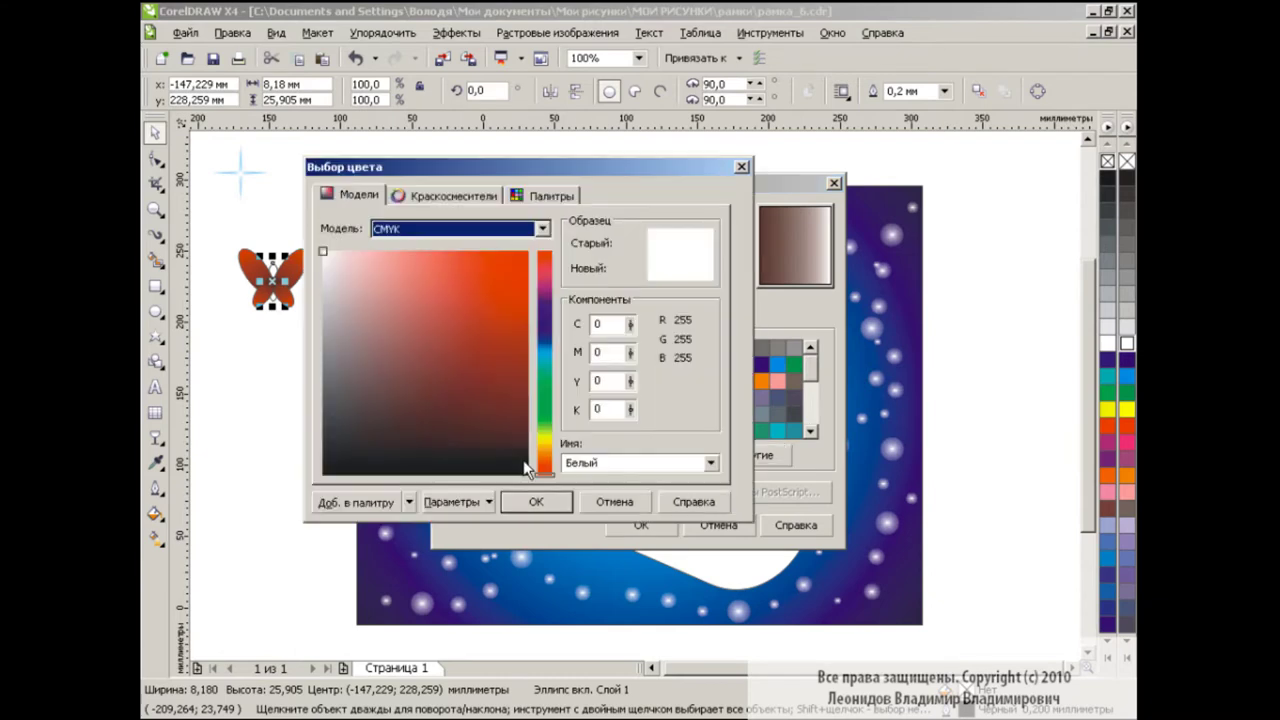
{"action": "left_click", "coordinate": [527, 470]}
{"action": "left_click", "coordinate": [510, 501]}
{"action": "double_click", "coordinate": [567, 405]}
{"action": "left_click", "coordinate": [711, 381]}
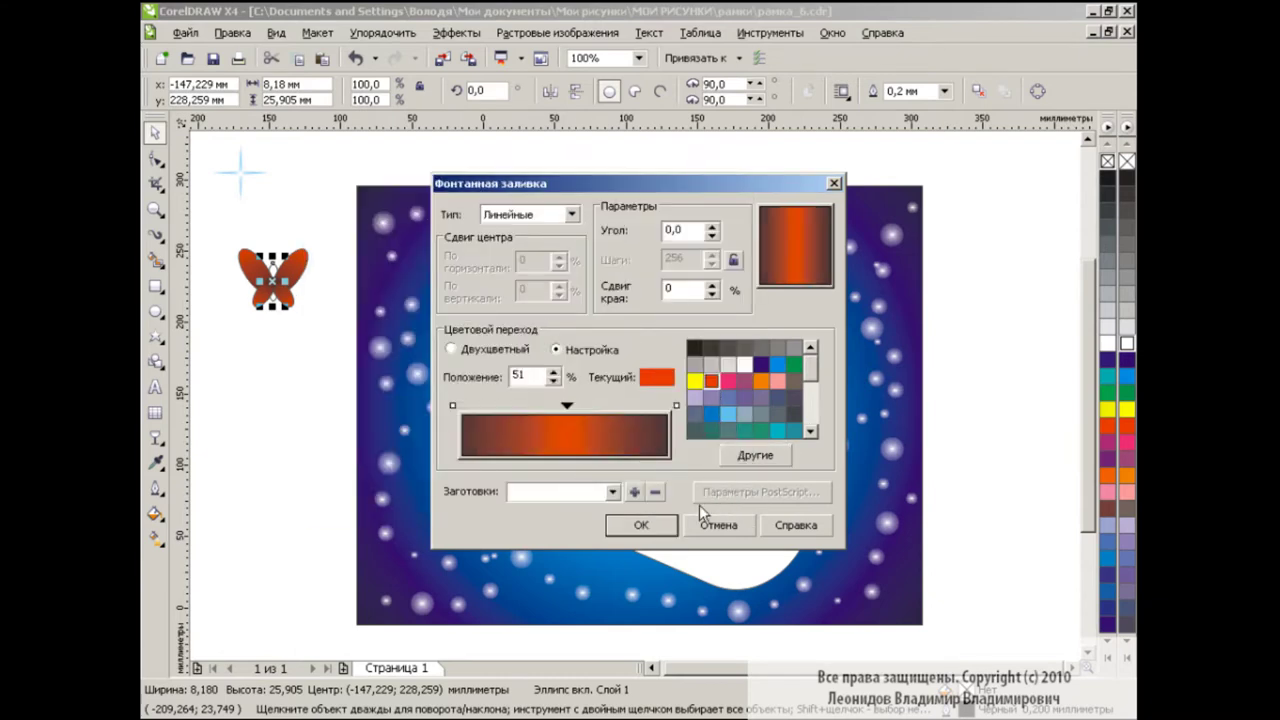
{"action": "left_click", "coordinate": [641, 525]}
Check the wing ellipses, then marquee-select all five butterfly parts
{"action": "left_click", "coordinate": [263, 392]}
{"action": "left_click", "coordinate": [295, 268]}
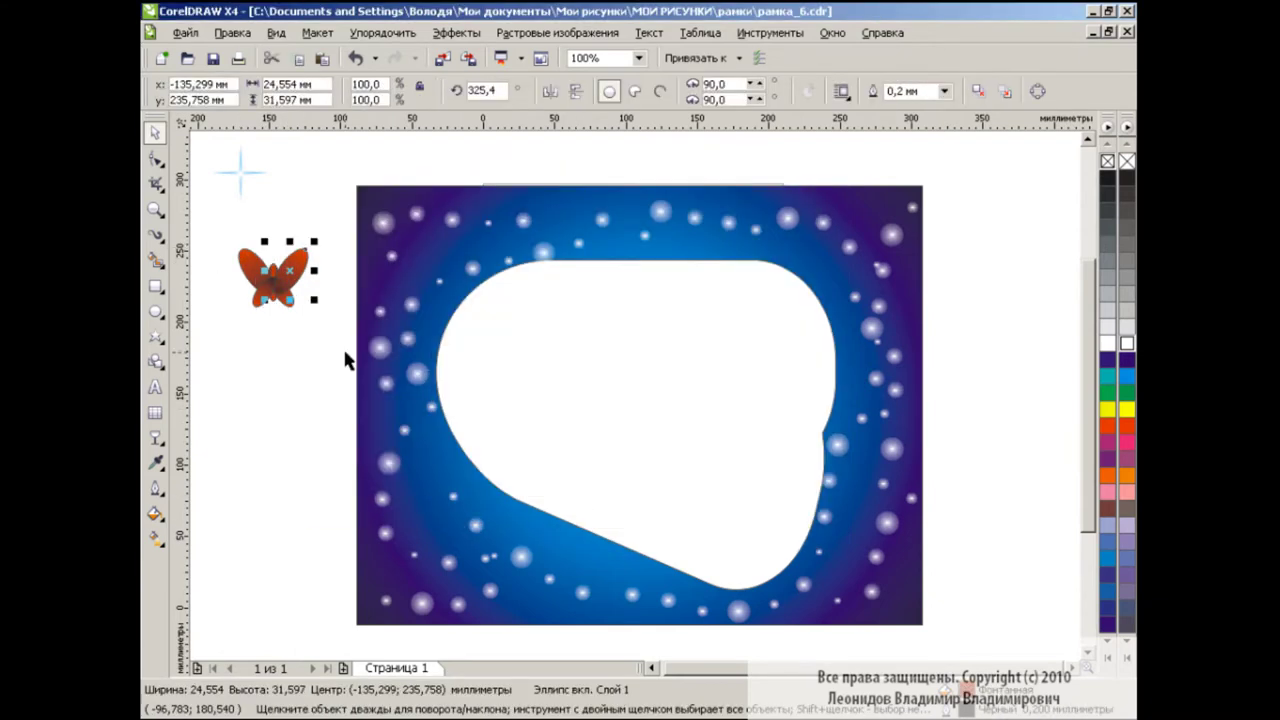
{"action": "key", "text": "Tab"}
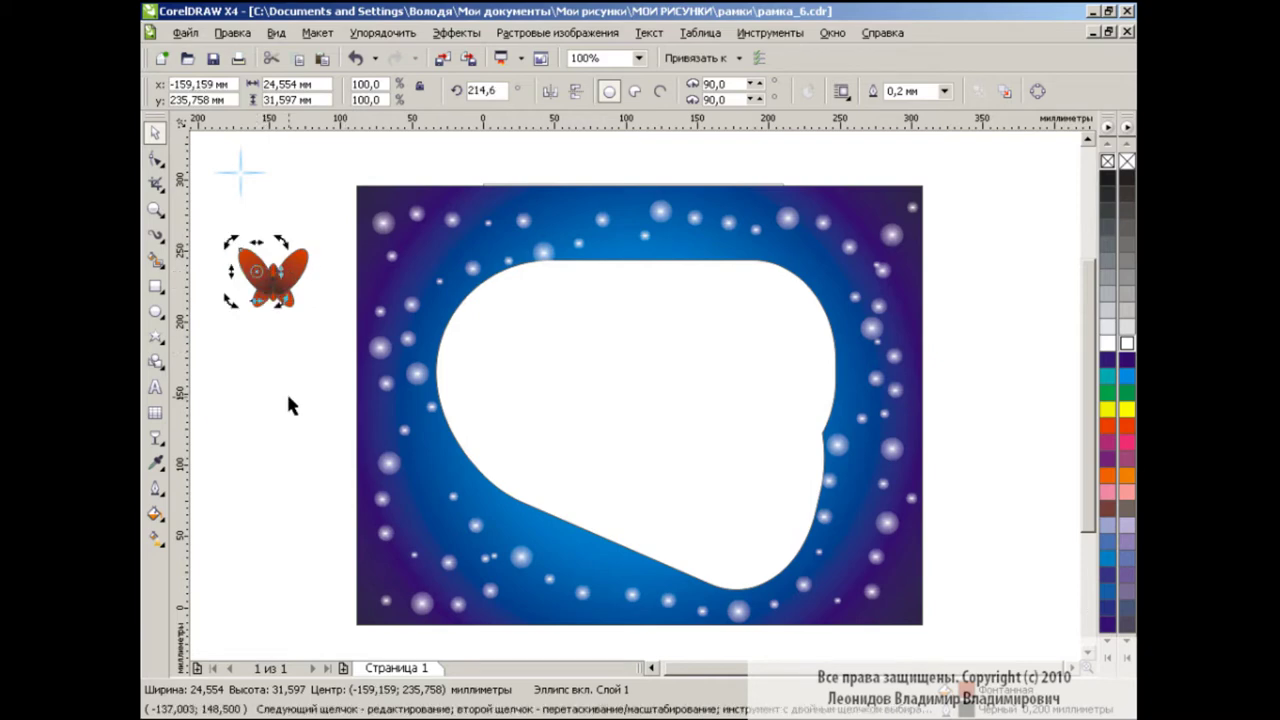
{"action": "left_click", "coordinate": [288, 404]}
{"action": "left_click_drag", "start_coordinate": [321, 240], "coordinate": [214, 327]}
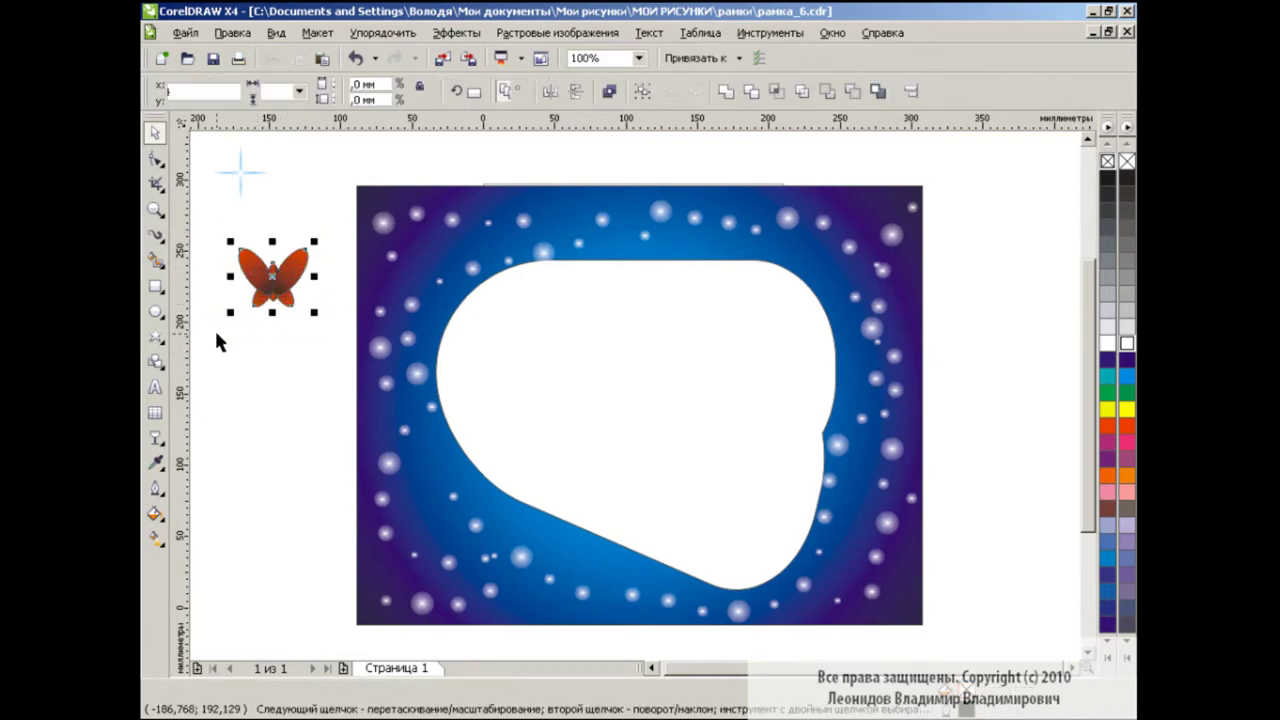
Group the butterfly, scale it to 66.2%, and enlarge a duplicate below to 162.6%
{"action": "left_click", "coordinate": [646, 90]}
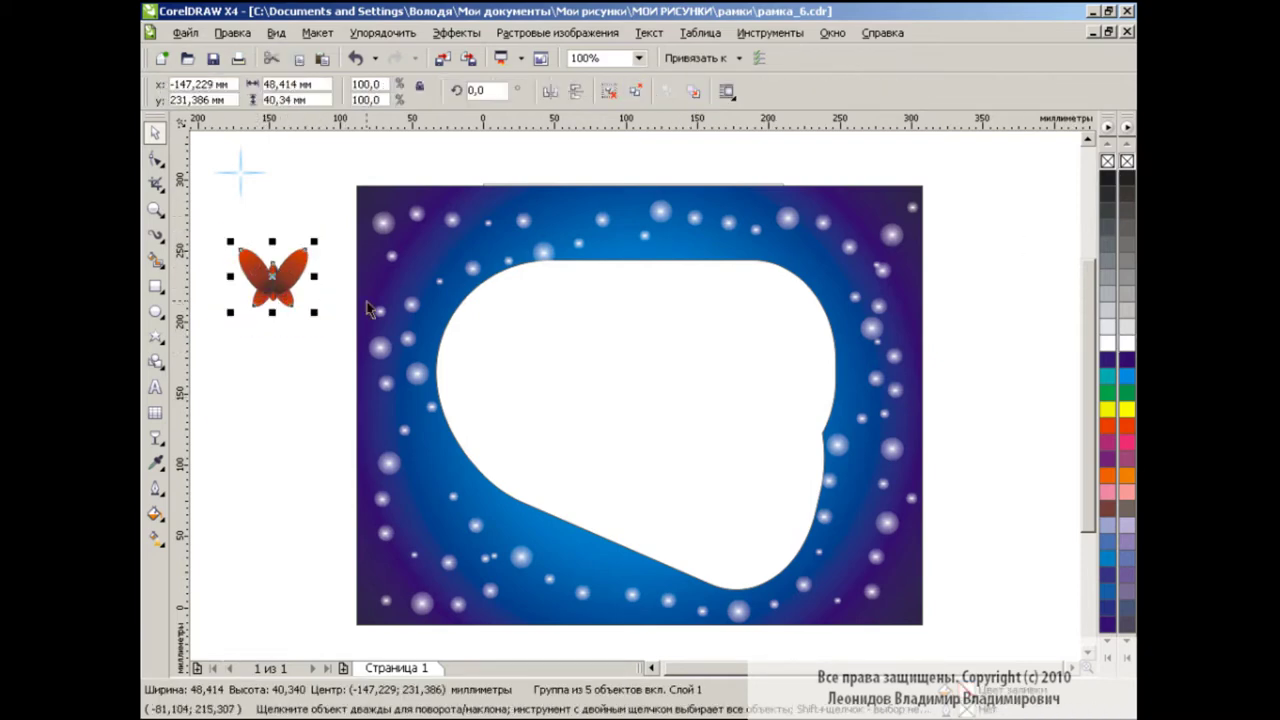
{"action": "left_click_drag", "start_coordinate": [314, 312], "coordinate": [252, 243]}
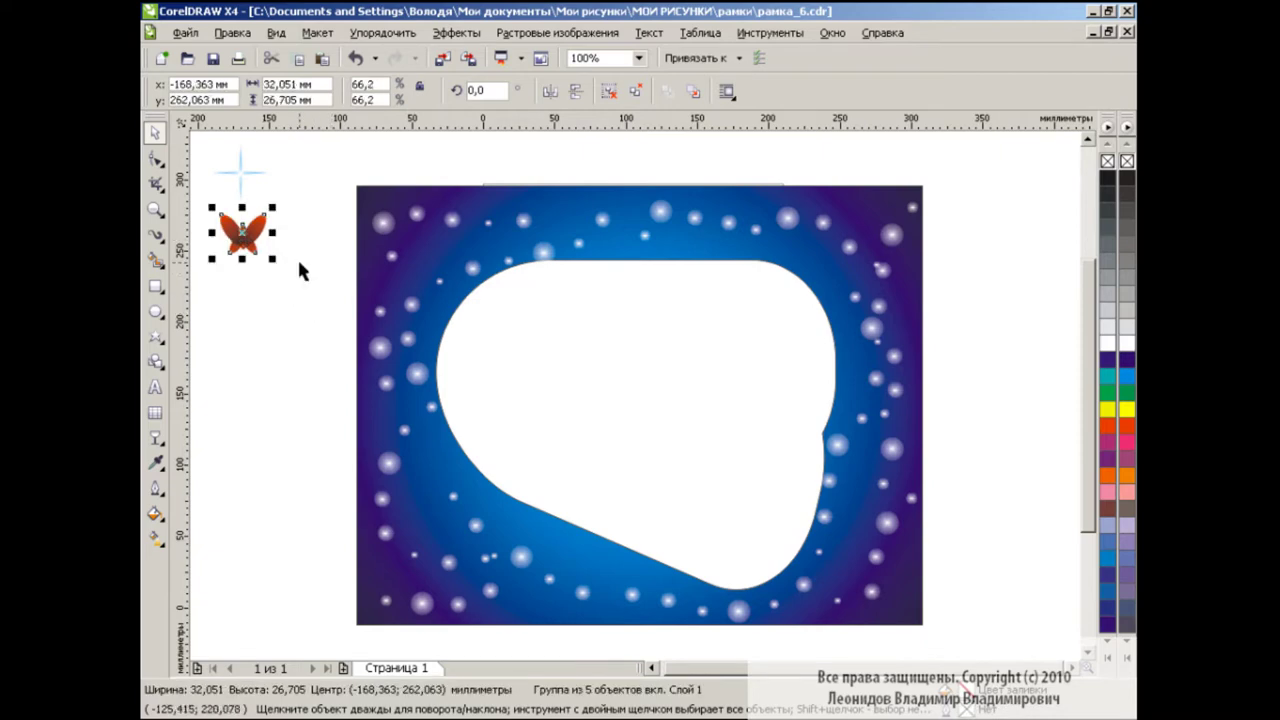
{"action": "left_click", "coordinate": [322, 58]}
{"action": "key", "text": "Delete"}
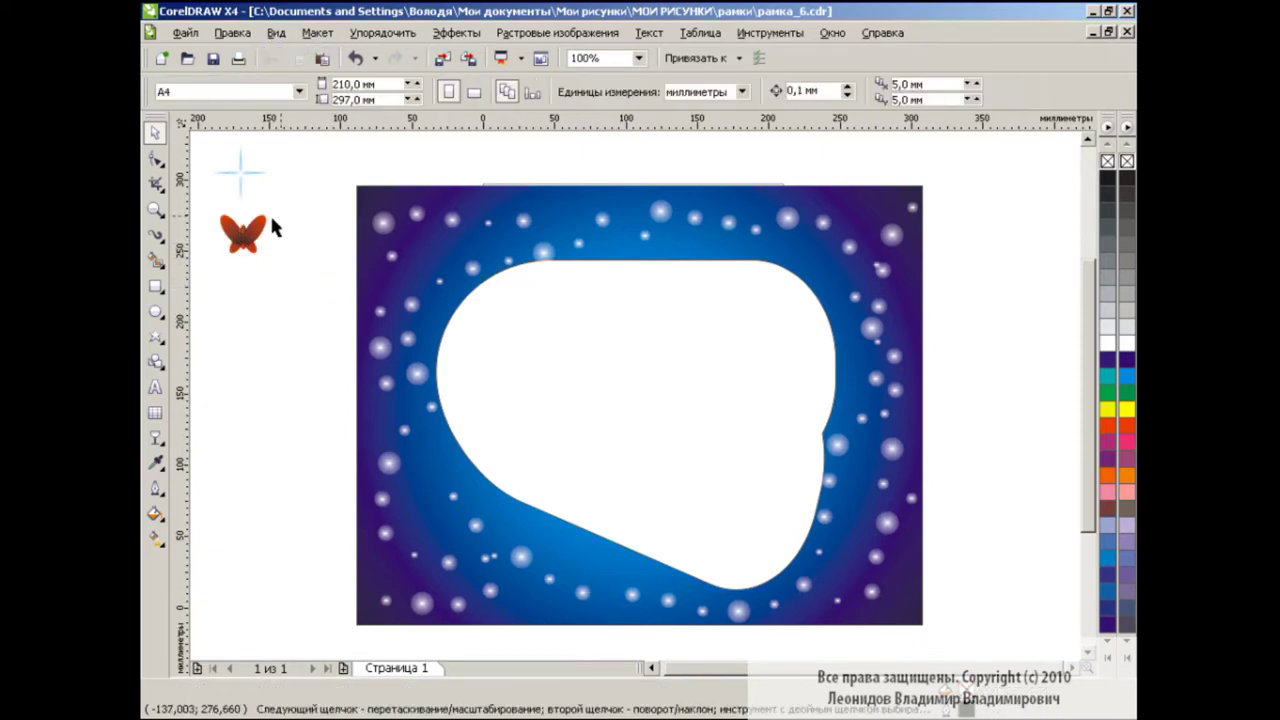
{"action": "left_click", "coordinate": [243, 232]}
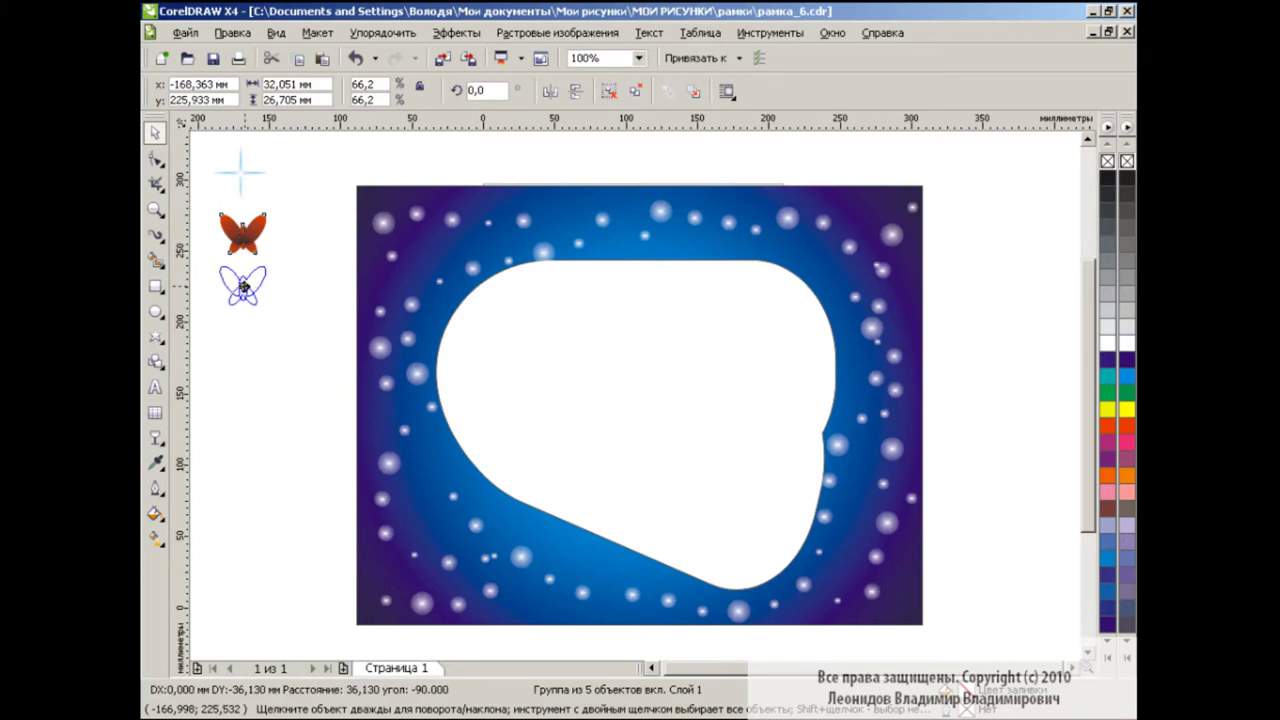
{"action": "left_click_drag", "start_coordinate": [245, 233], "coordinate": [245, 284]}
{"action": "left_click", "coordinate": [267, 272]}
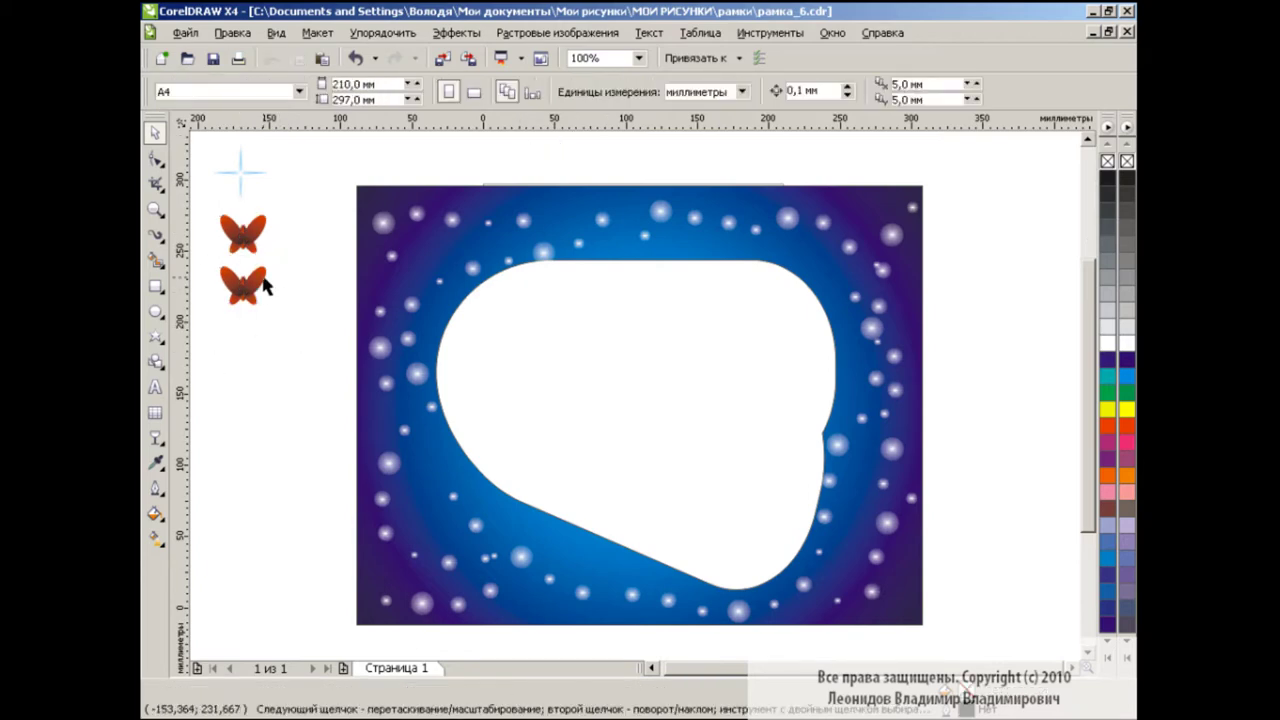
{"action": "left_click_drag", "start_coordinate": [270, 312], "coordinate": [336, 352]}
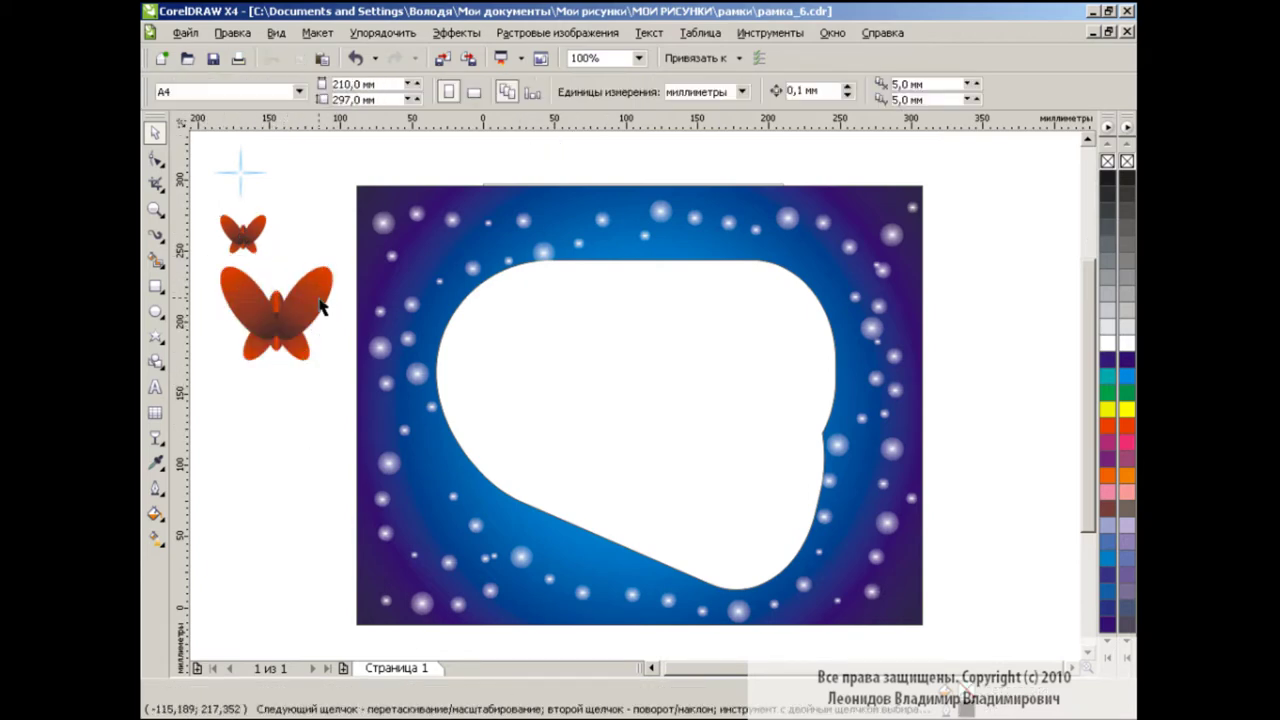
Give two wings of the lower butterfly green-ending fountain gradients
{"action": "left_click", "coordinate": [155, 513]}
{"action": "left_click", "coordinate": [255, 545]}
{"action": "left_click", "coordinate": [532, 407]}
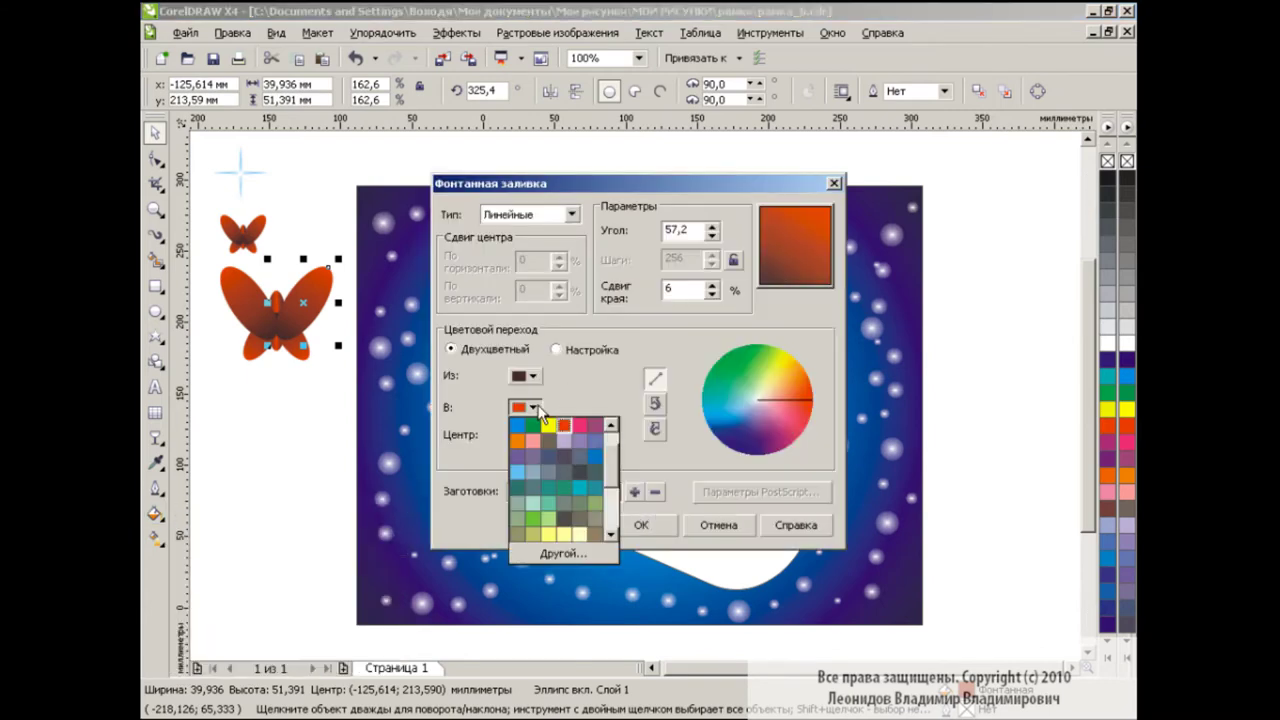
{"action": "left_click", "coordinate": [548, 520]}
{"action": "left_click", "coordinate": [641, 525]}
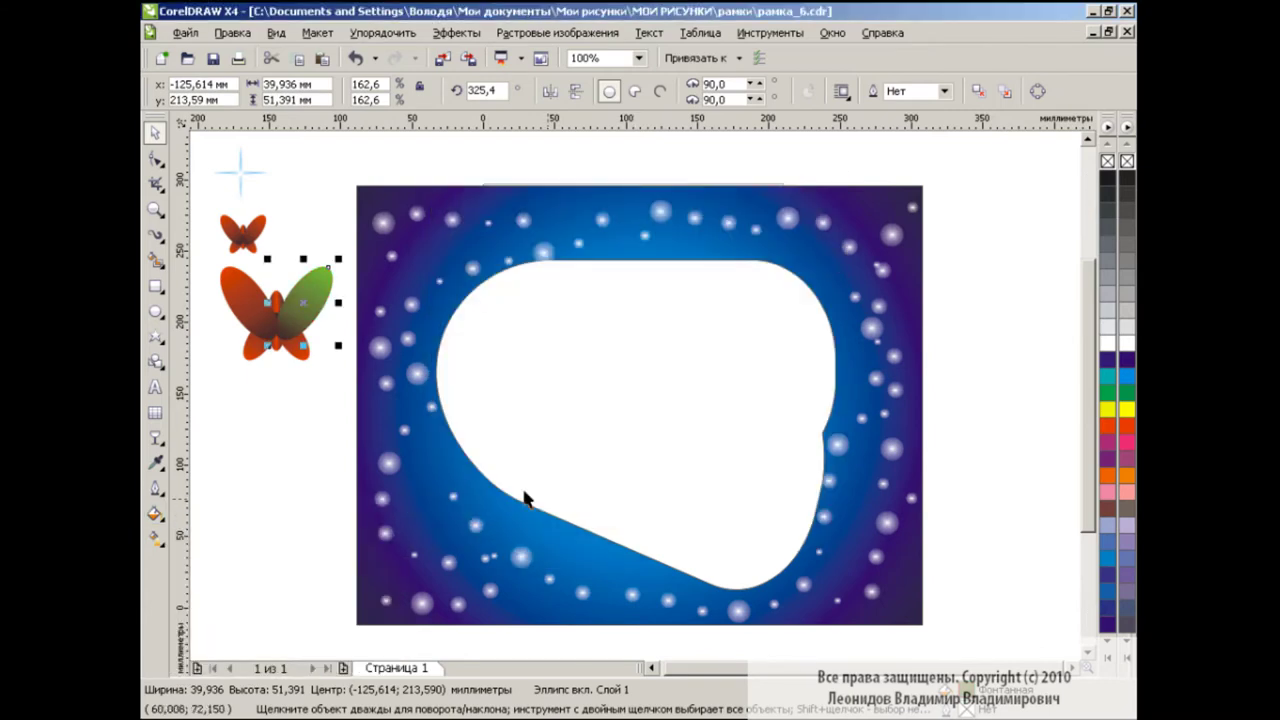
{"action": "left_click", "coordinate": [173, 522]}
{"action": "left_click", "coordinate": [223, 551]}
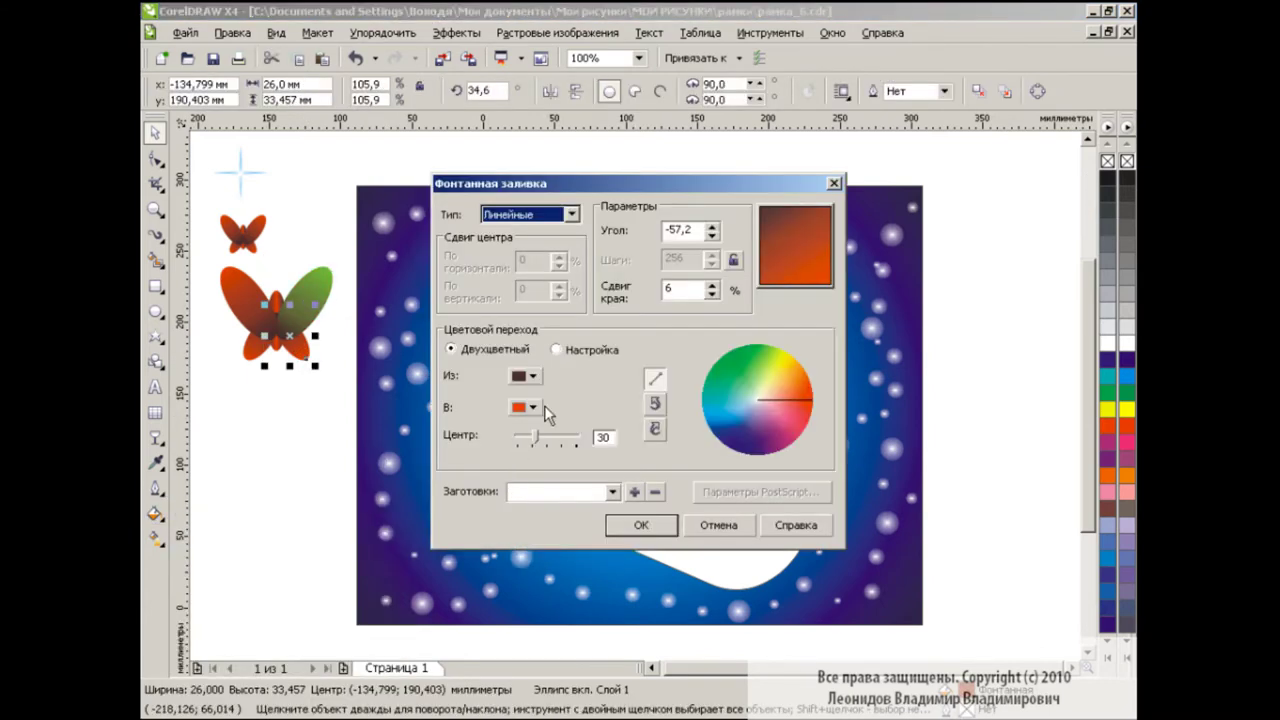
{"action": "left_click", "coordinate": [532, 407]}
{"action": "left_click", "coordinate": [540, 520]}
{"action": "left_click", "coordinate": [639, 525]}
Replace the red left wing with a mirrored copy of the green wing pair
{"action": "left_click", "coordinate": [243, 285]}
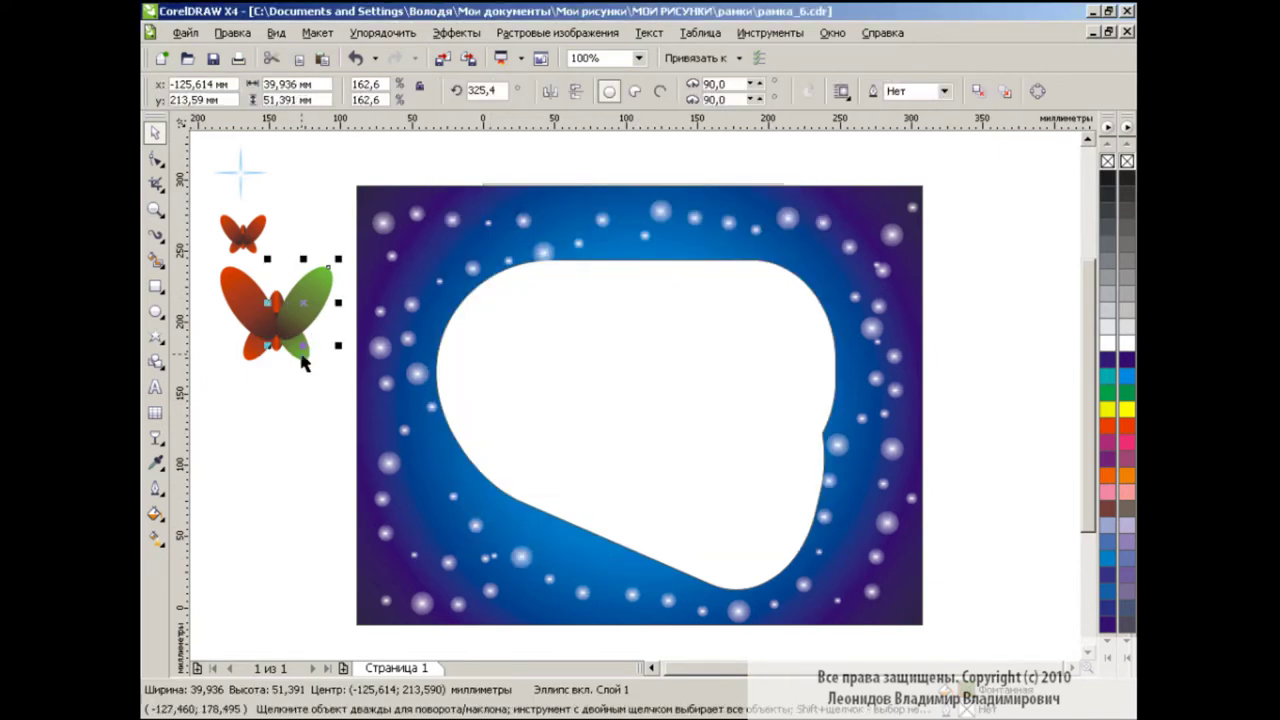
{"action": "key", "text": "Delete"}
{"action": "left_click_drag", "start_coordinate": [262, 370], "coordinate": [345, 252]}
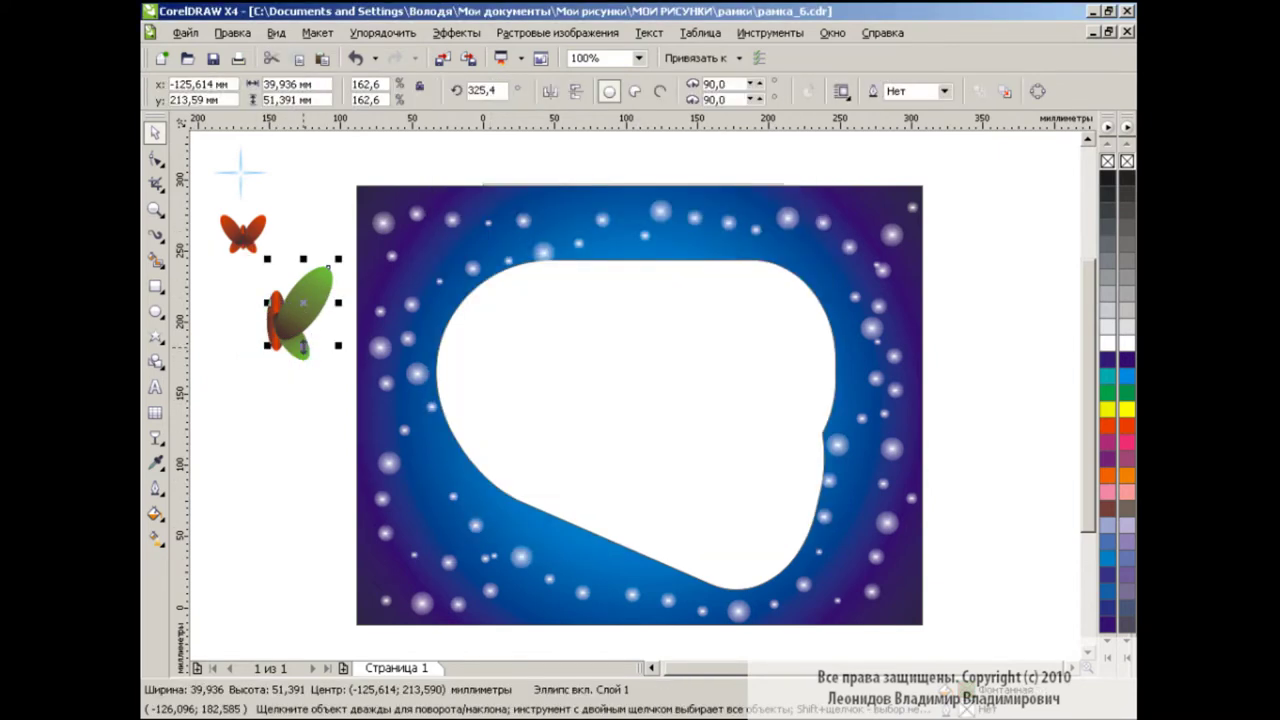
{"action": "left_click", "coordinate": [550, 91]}
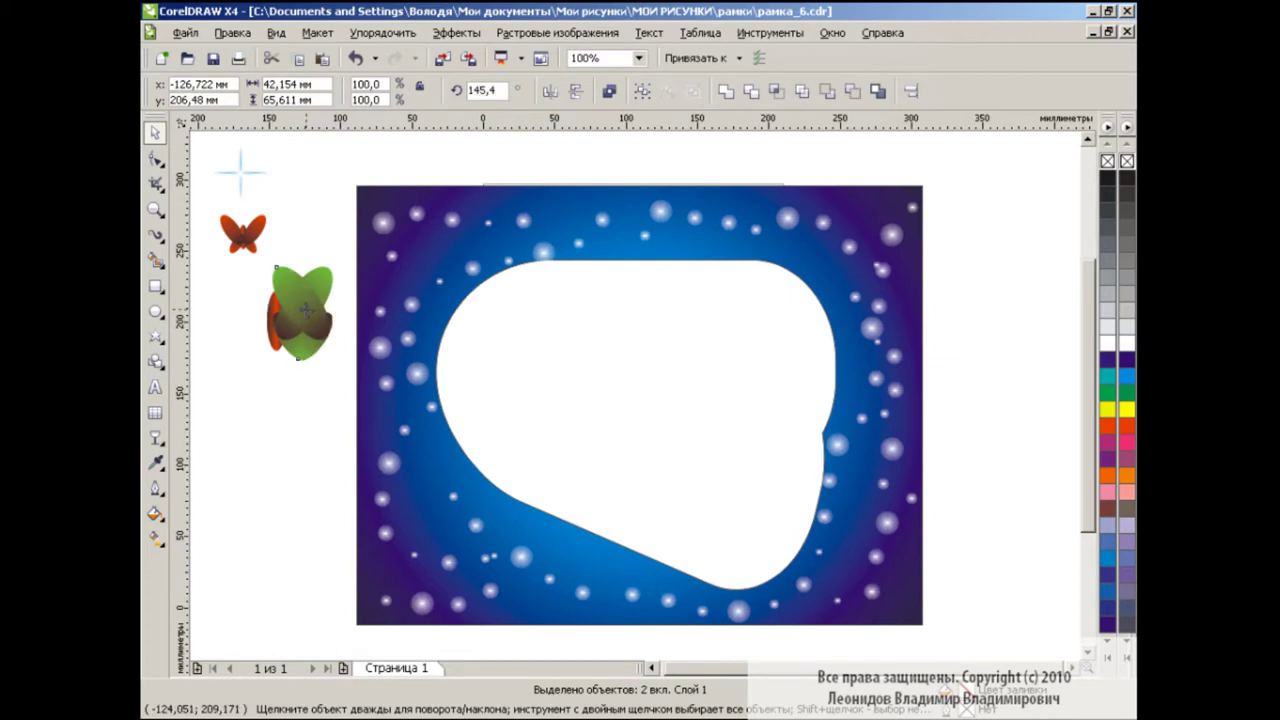
{"action": "left_click_drag", "start_coordinate": [304, 311], "coordinate": [248, 311]}
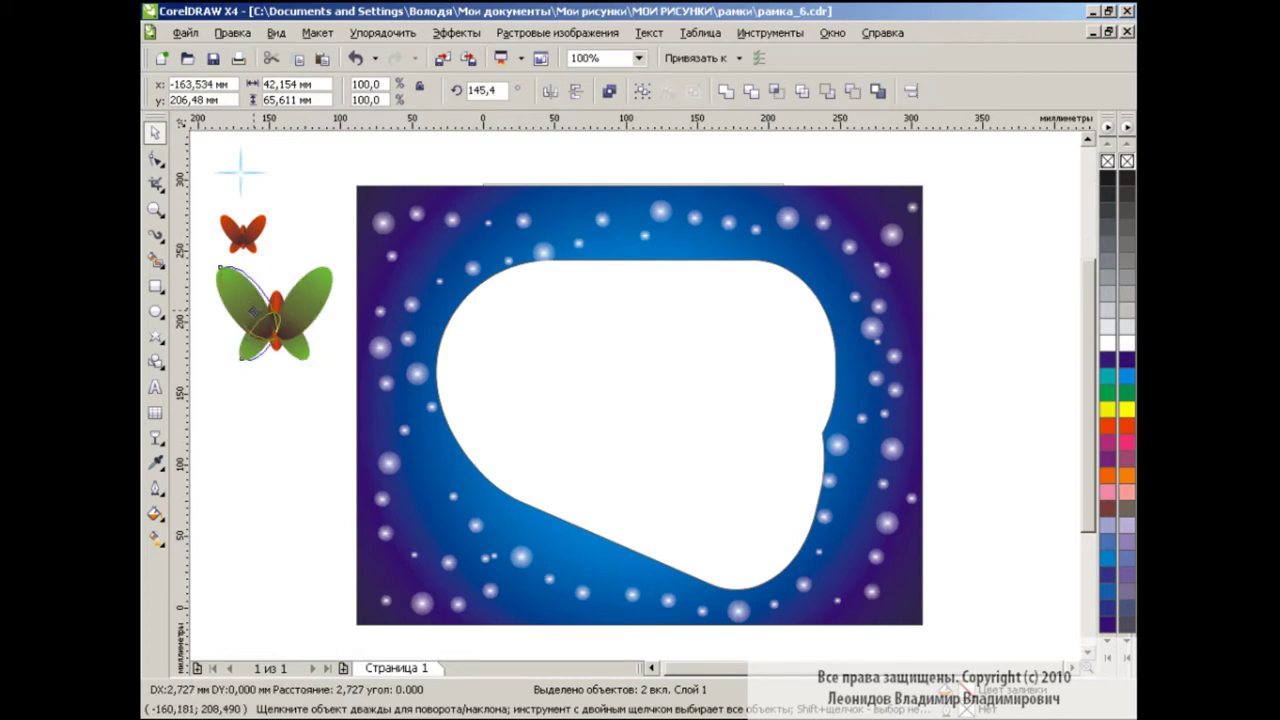
Refill the body with a fountain gradient whose middle stop is green
{"action": "left_click", "coordinate": [278, 318]}
{"action": "left_click", "coordinate": [154, 513]}
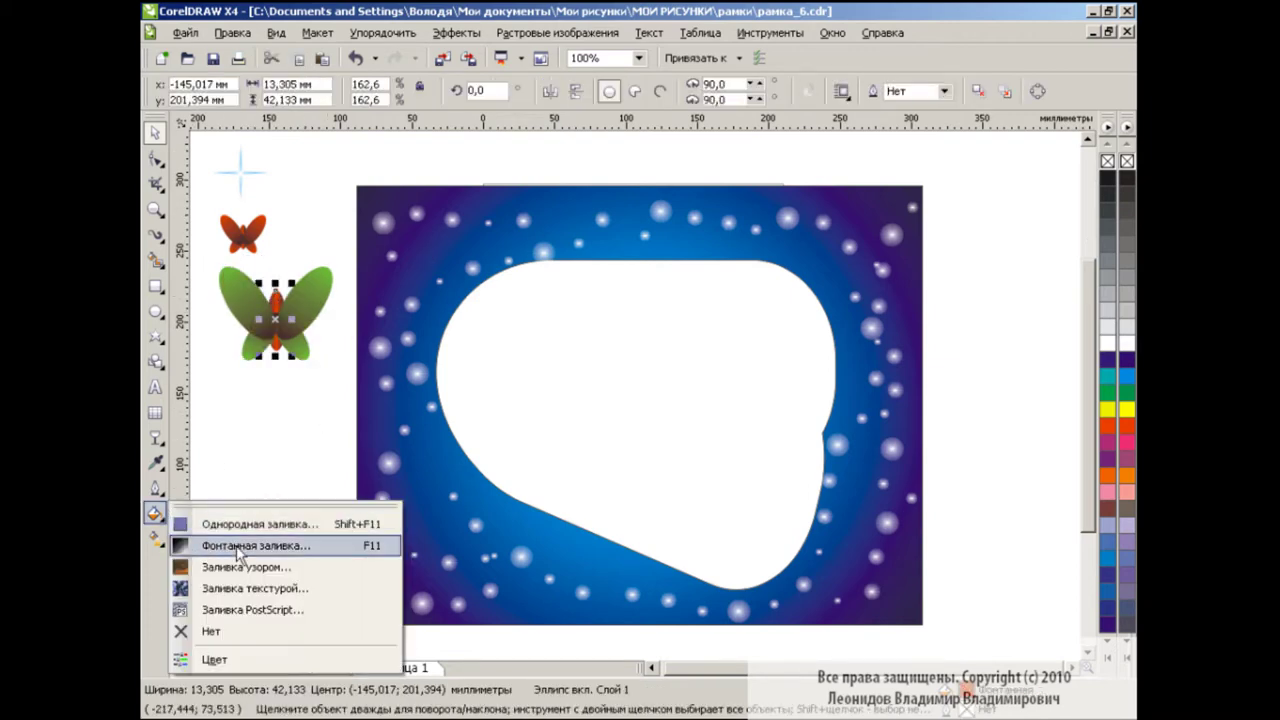
{"action": "left_click", "coordinate": [243, 543]}
{"action": "double_click", "coordinate": [567, 405]}
{"action": "left_click_drag", "start_coordinate": [812, 372], "coordinate": [815, 389]}
{"action": "left_click", "coordinate": [694, 397]}
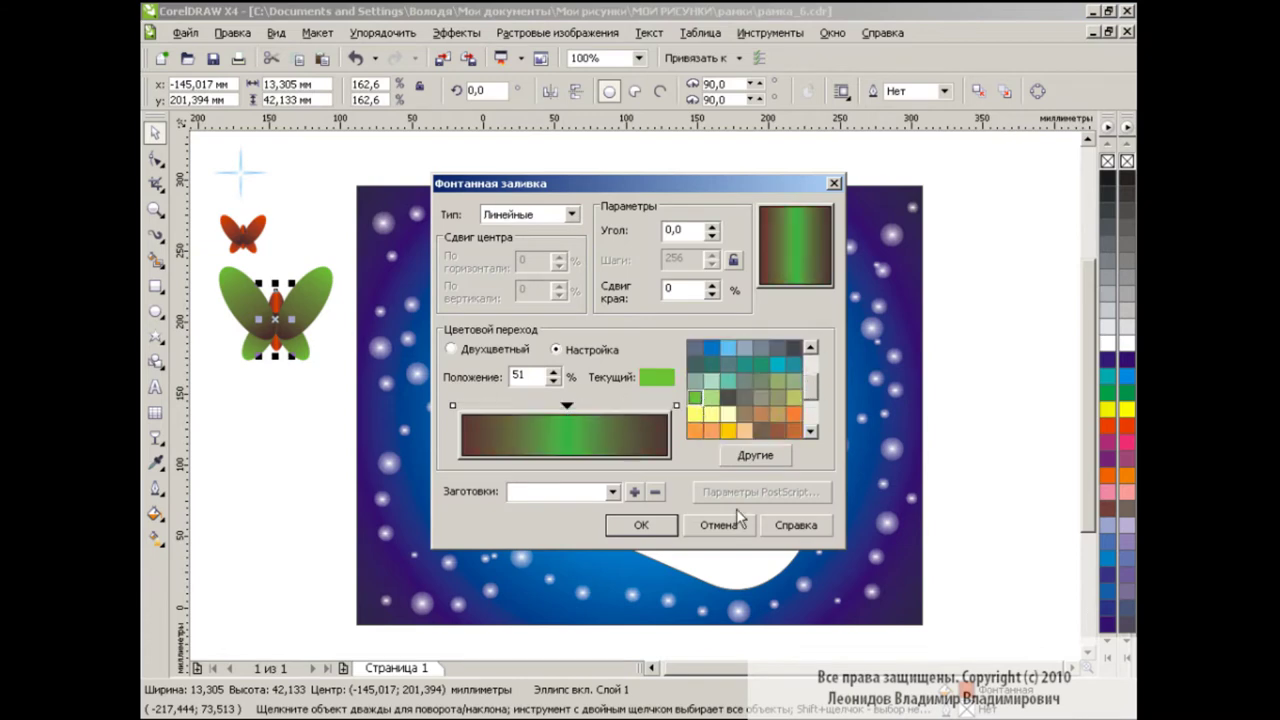
{"action": "left_click", "coordinate": [641, 525]}
Group the green butterfly and make a smaller copy of it
{"action": "mouse_move", "coordinate": [324, 402]}
{"action": "left_mouse_down"}
{"action": "mouse_move", "coordinate": [203, 262]}
{"action": "mouse_move", "coordinate": [345, 395]}
{"action": "left_mouse_up"}
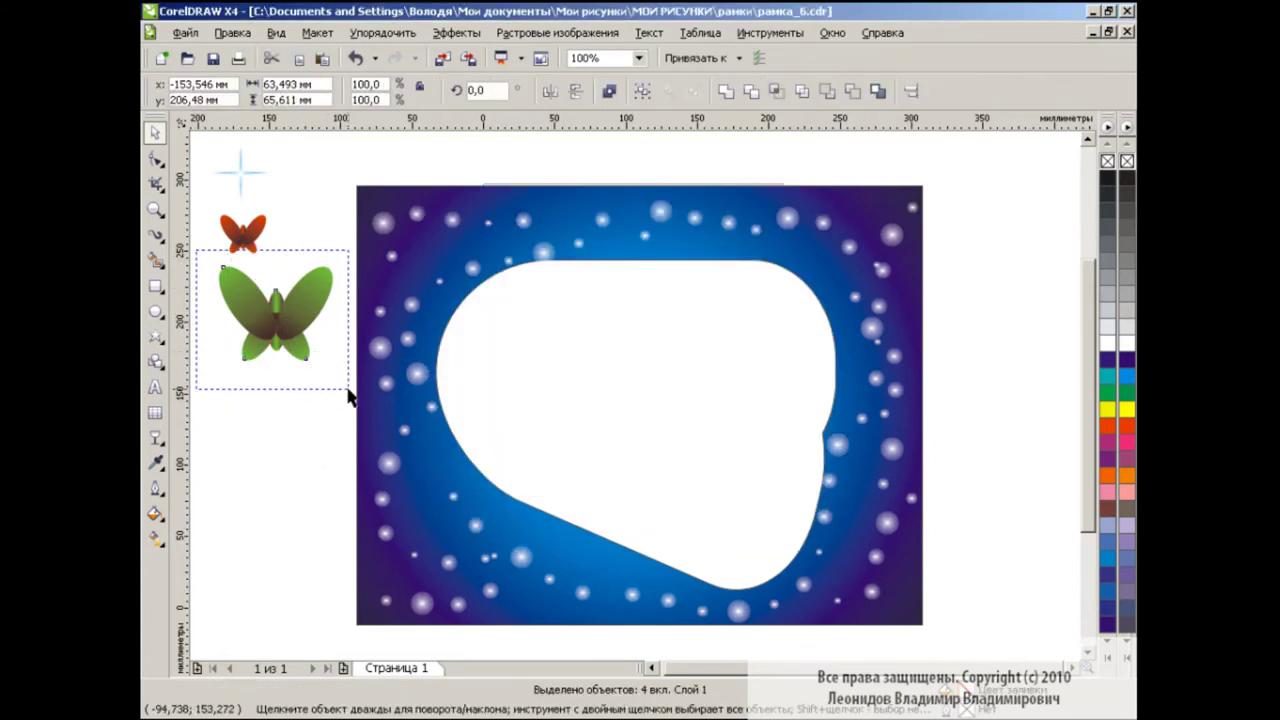
{"action": "left_click", "coordinate": [643, 91]}
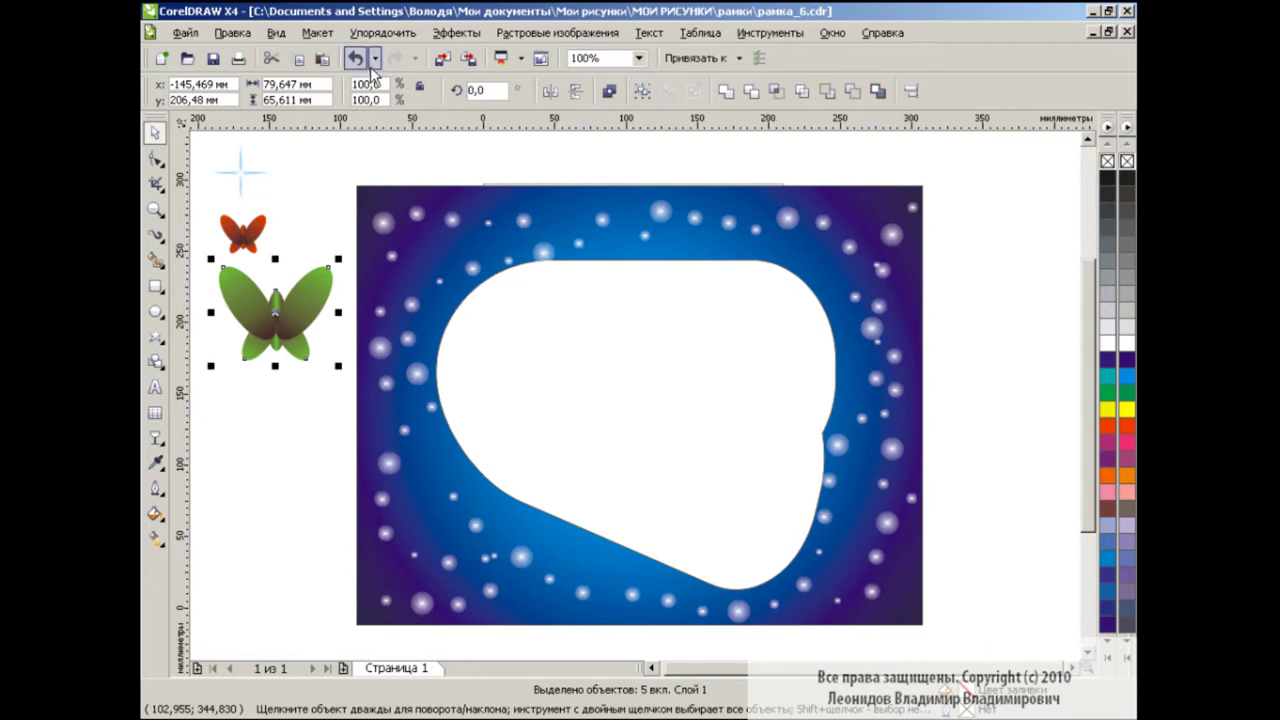
{"action": "left_click", "coordinate": [641, 94]}
{"action": "mouse_move", "coordinate": [338, 365]}
{"action": "left_mouse_down"}
{"action": "mouse_move", "coordinate": [266, 304]}
{"action": "mouse_move", "coordinate": [276, 408]}
{"action": "left_mouse_up"}
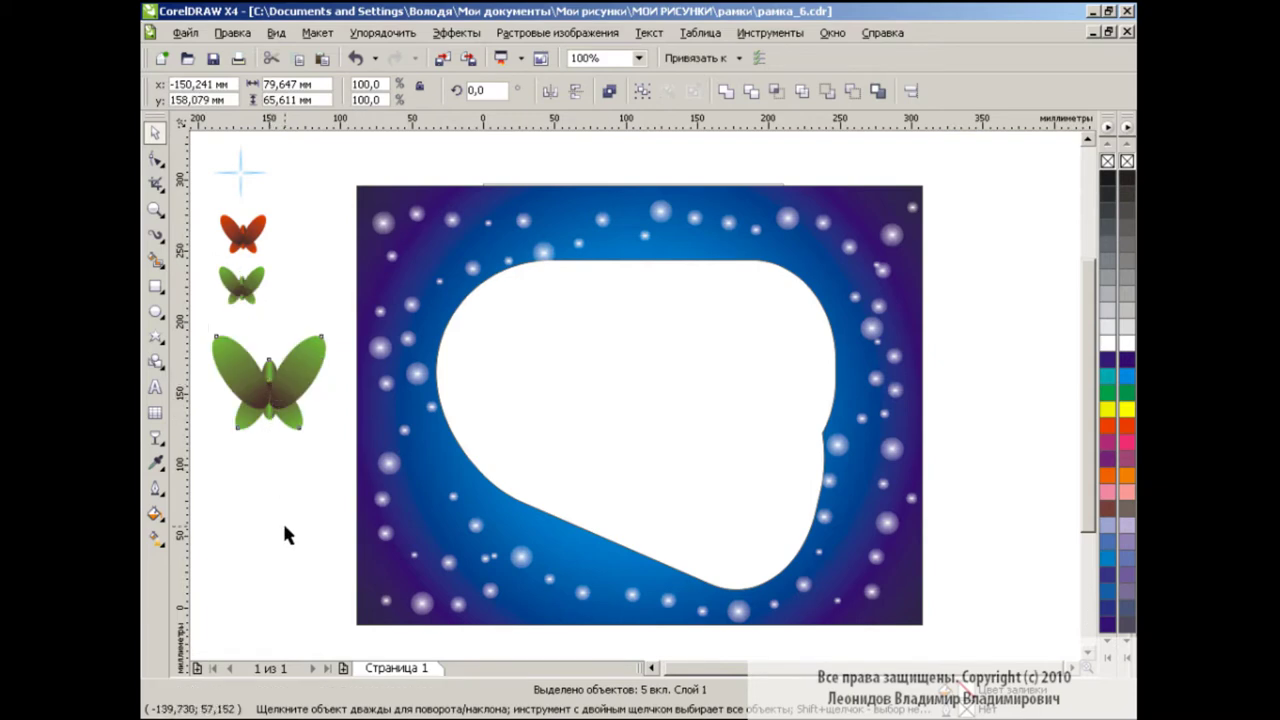
Open the fountain fill settings for a wing of the large green butterfly
{"action": "left_click", "coordinate": [300, 368]}
{"action": "left_click", "coordinate": [155, 513]}
{"action": "left_click", "coordinate": [243, 549]}
Give the two right wings green-to-gold fountain gradients
{"action": "left_click", "coordinate": [532, 407]}
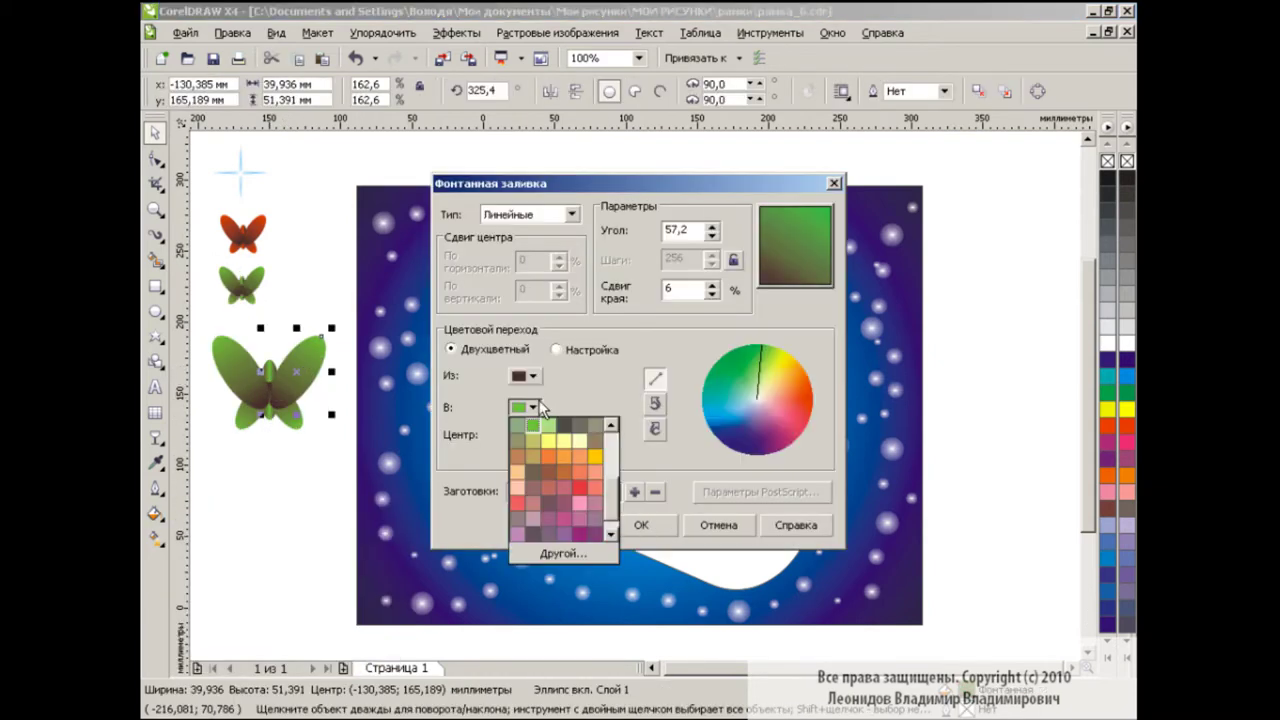
{"action": "left_click", "coordinate": [595, 456]}
{"action": "left_click", "coordinate": [641, 525]}
{"action": "left_click", "coordinate": [292, 418]}
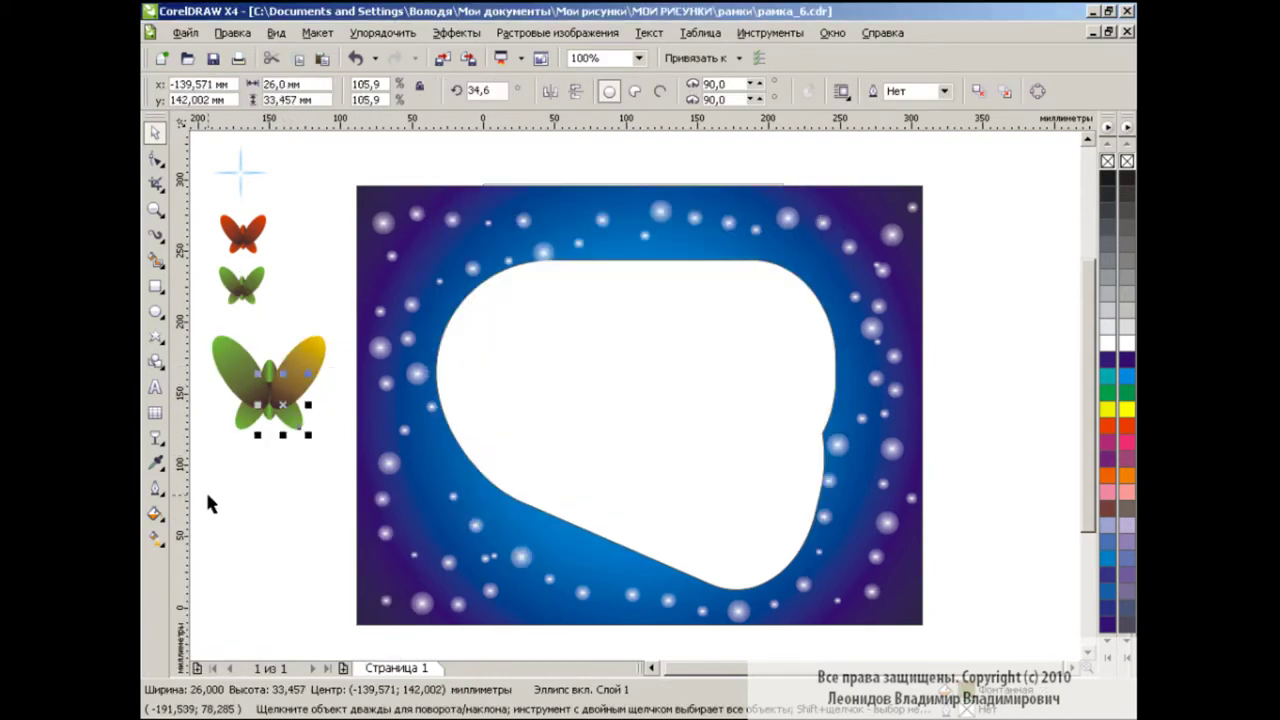
{"action": "left_click", "coordinate": [155, 513]}
{"action": "left_click", "coordinate": [265, 543]}
{"action": "left_click", "coordinate": [530, 407]}
{"action": "left_click", "coordinate": [595, 456]}
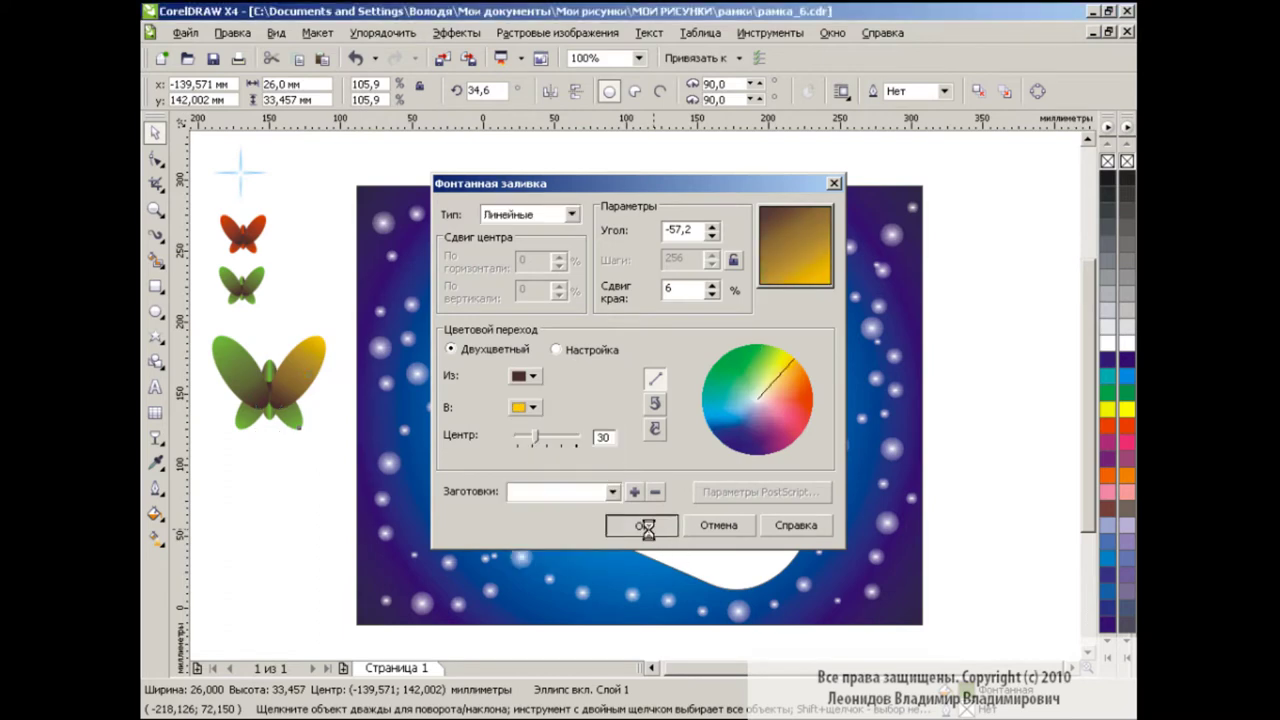
{"action": "left_click", "coordinate": [641, 525]}
Delete the green left wing and mirror a copy of the gold wing pair leftward
{"action": "left_click", "coordinate": [314, 363]}
{"action": "left_click", "coordinate": [237, 418]}
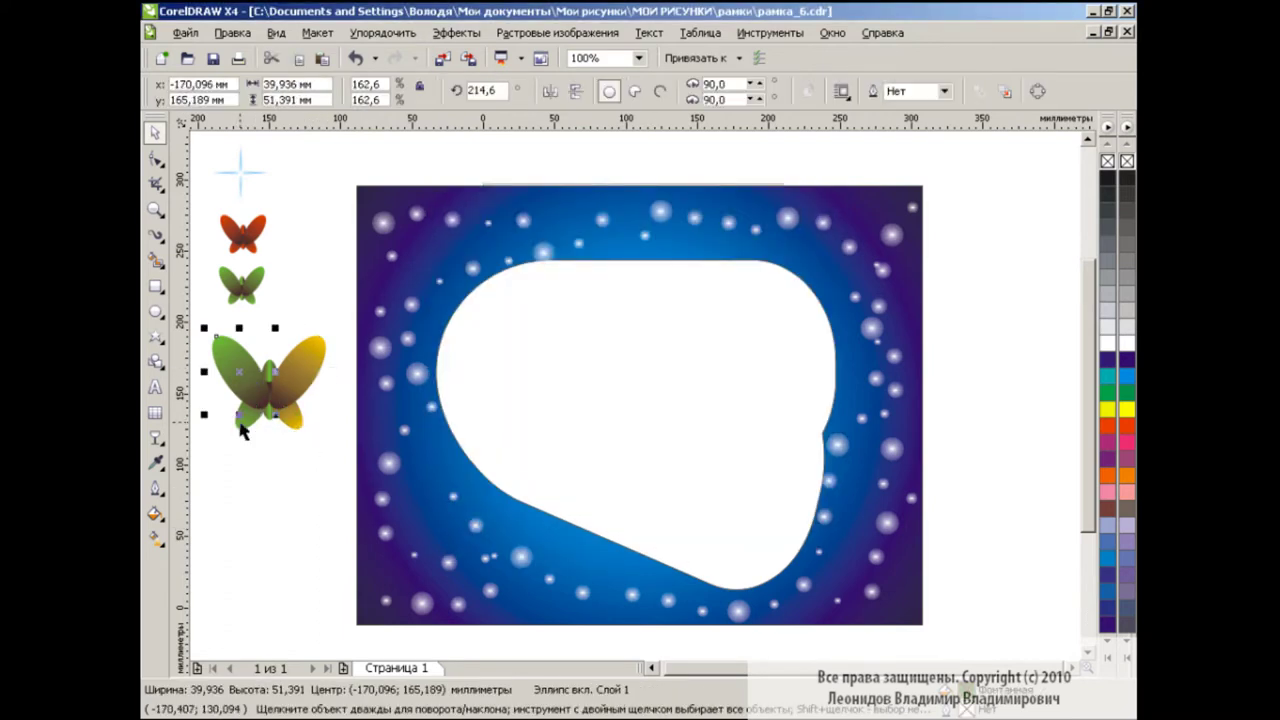
{"action": "key", "text": "Delete"}
{"action": "left_click", "coordinate": [305, 360]}
{"action": "left_click", "coordinate": [292, 418], "text": "shift"}
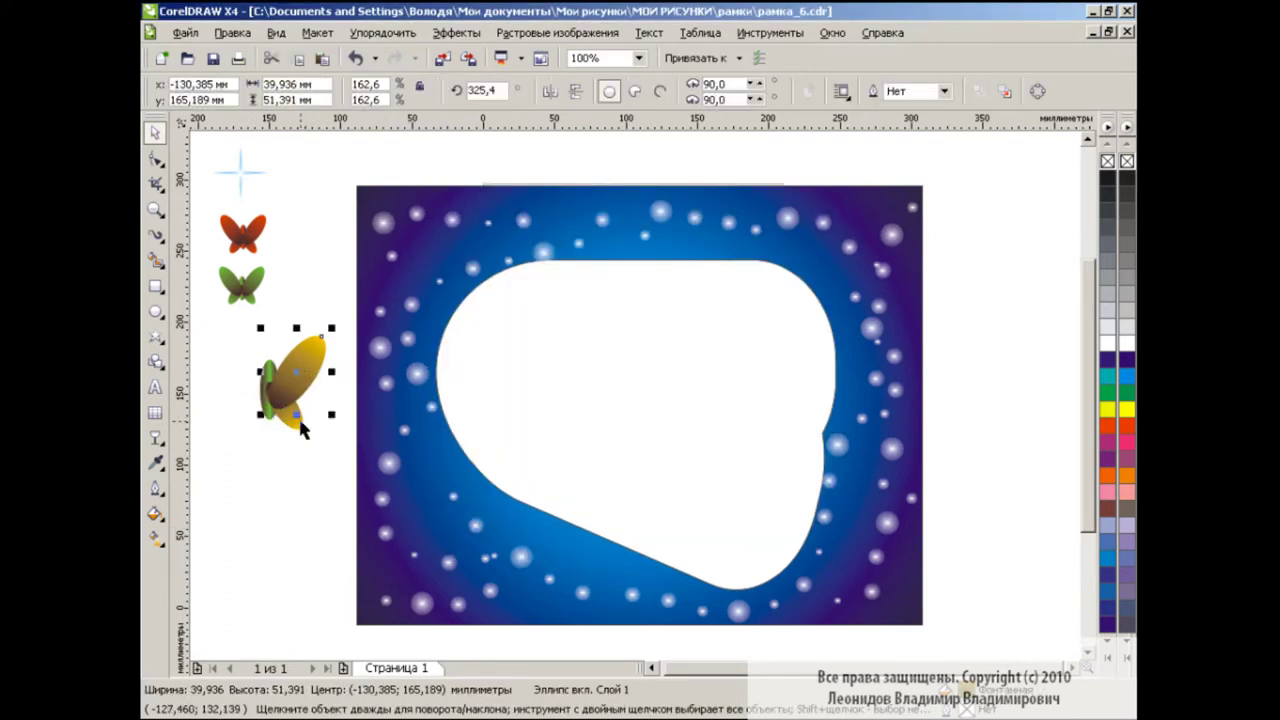
{"action": "left_click", "coordinate": [318, 62]}
{"action": "left_click", "coordinate": [549, 91]}
{"action": "left_click_drag", "start_coordinate": [292, 383], "coordinate": [248, 381]}
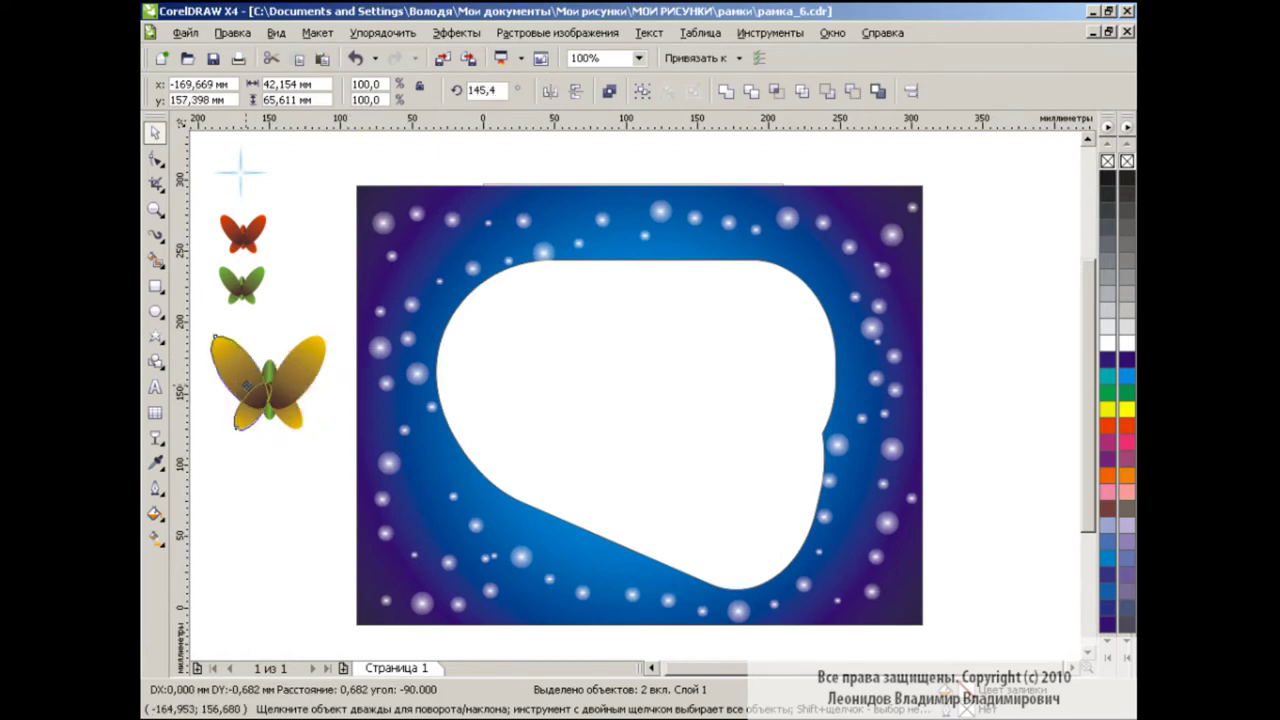
{"action": "key", "text": "Escape"}
Change the body gradient's middle colour to yellow
{"action": "left_click", "coordinate": [272, 372]}
{"action": "left_click", "coordinate": [155, 513]}
{"action": "left_click", "coordinate": [250, 543]}
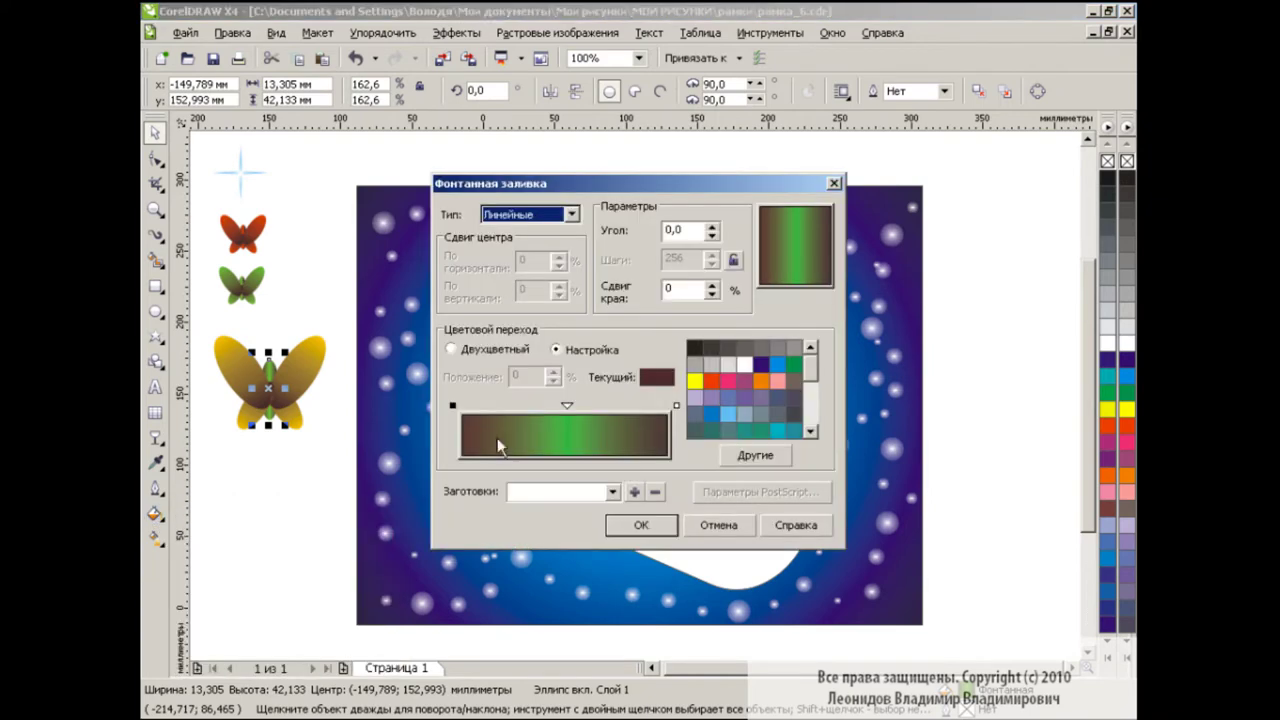
{"action": "left_click", "coordinate": [570, 405]}
{"action": "left_click", "coordinate": [694, 380]}
{"action": "left_click", "coordinate": [660, 527]}
Group the five parts and shrink the butterfly to about 37% below the others
{"action": "left_click_drag", "start_coordinate": [325, 462], "coordinate": [207, 318]}
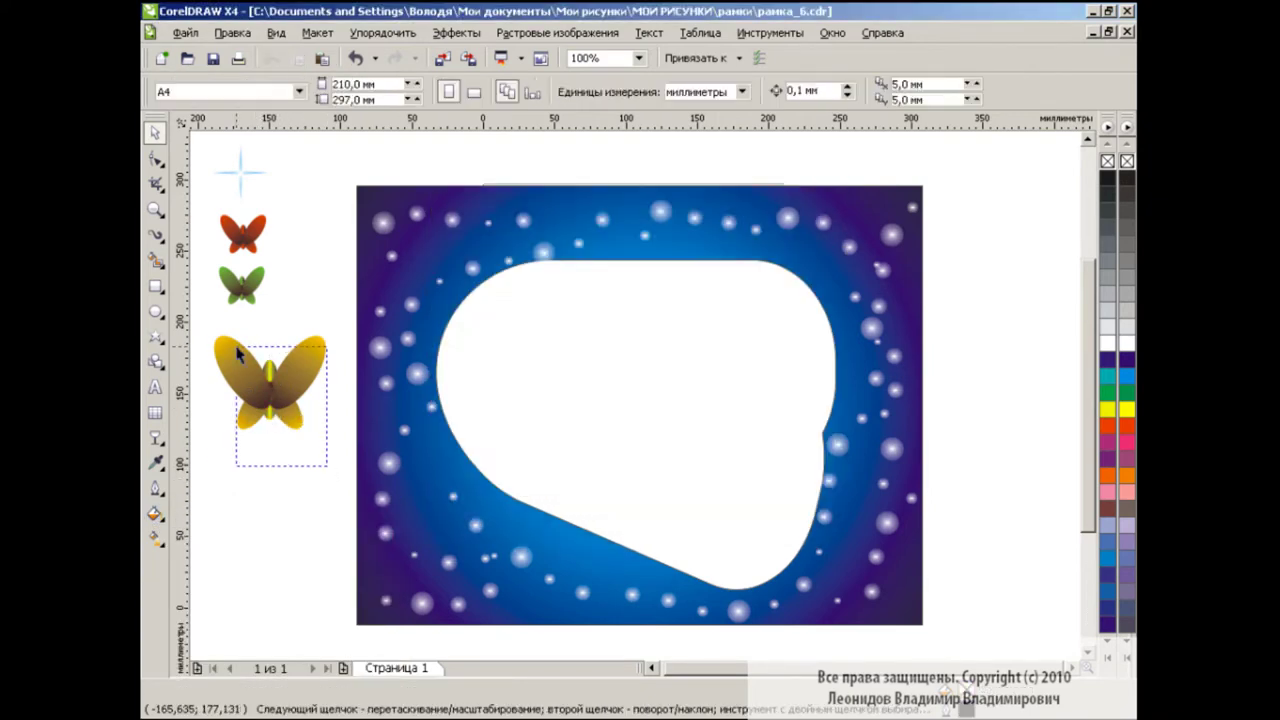
{"action": "key", "text": "ctrl+g"}
{"action": "mouse_move", "coordinate": [331, 435]}
{"action": "left_mouse_down"}
{"action": "mouse_move", "coordinate": [253, 368]}
{"action": "mouse_move", "coordinate": [243, 330]}
{"action": "left_mouse_up"}
{"action": "left_click", "coordinate": [325, 402]}
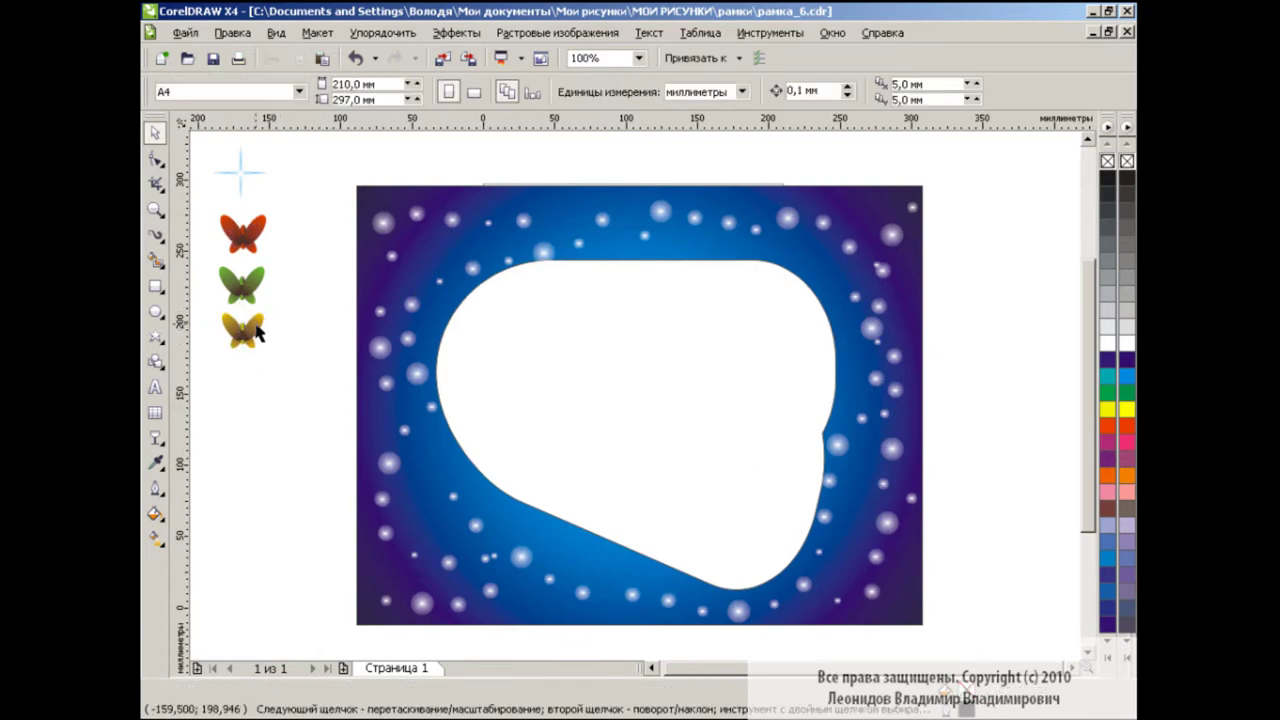
{"action": "left_click", "coordinate": [257, 333]}
Paste a copy of the white inner shape and shrink it to about 91%
{"action": "left_click", "coordinate": [306, 389]}
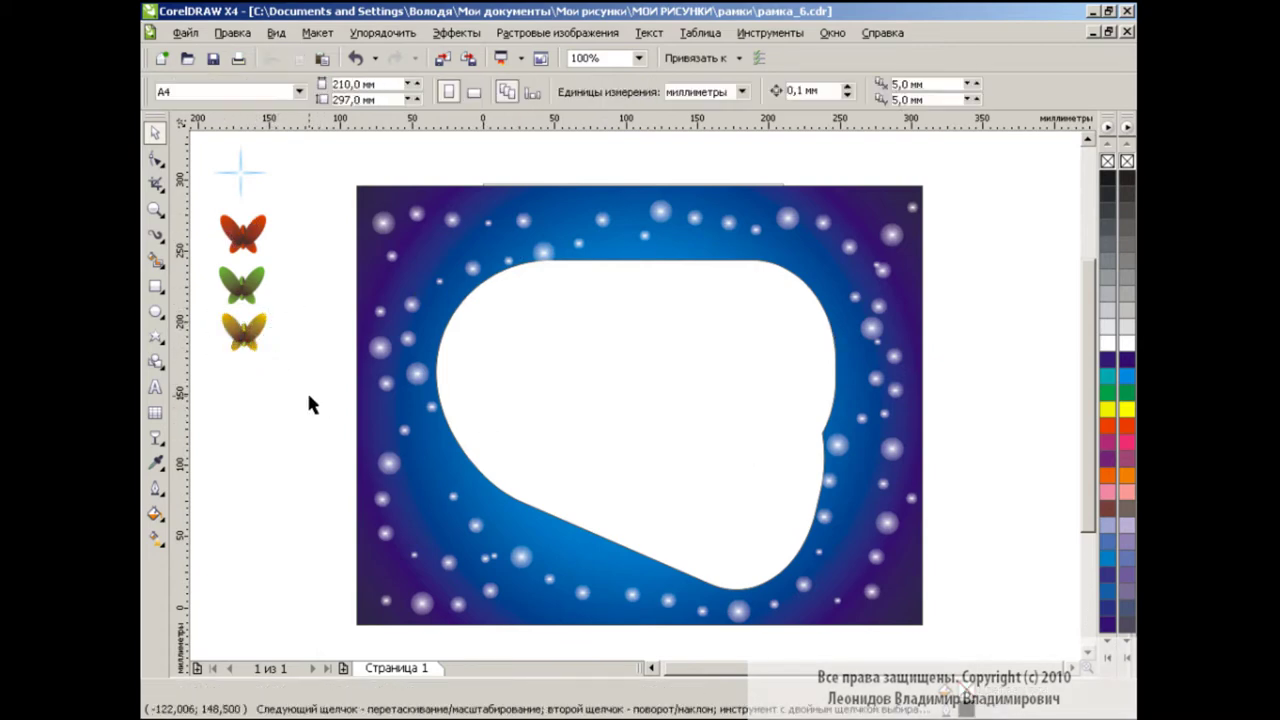
{"action": "left_click", "coordinate": [770, 371]}
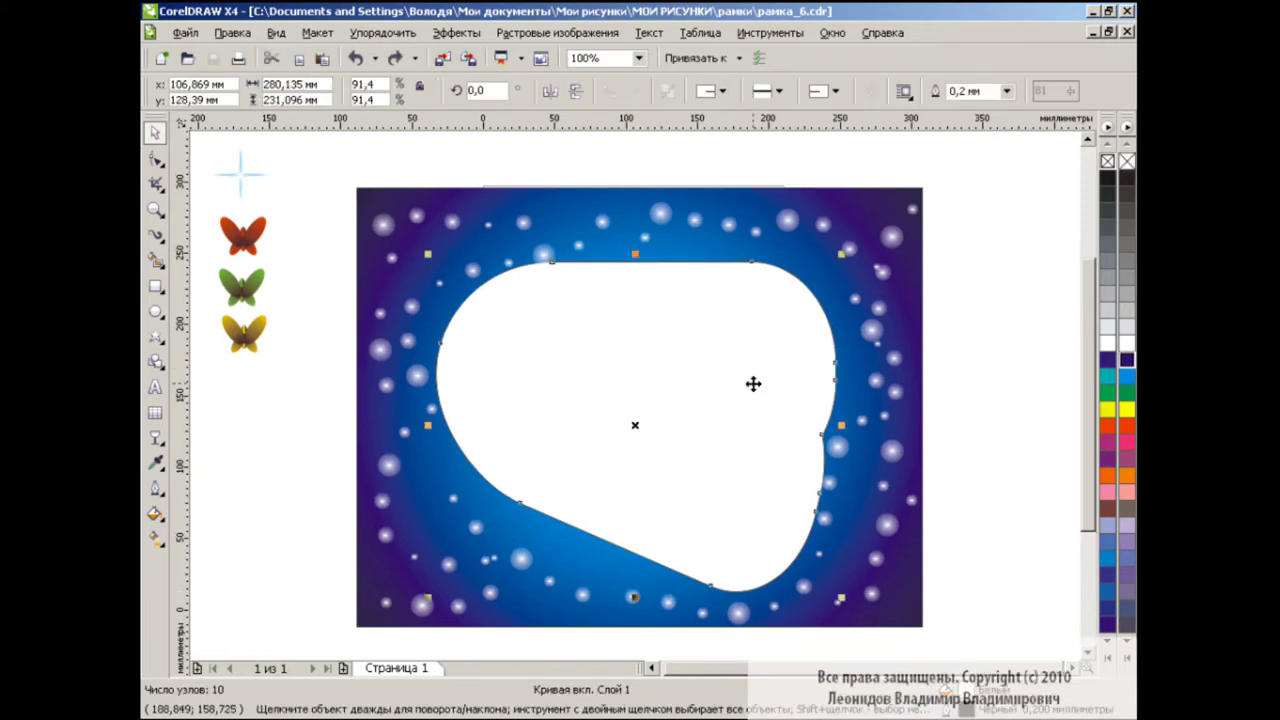
{"action": "left_click", "coordinate": [322, 62]}
{"action": "left_click_drag", "start_coordinate": [841, 254], "coordinate": [822, 262]}
{"action": "left_click", "coordinate": [991, 348]}
Fill the larger original inner shape dark indigo via Uniform Fill to form the band
{"action": "left_click", "coordinate": [833, 329]}
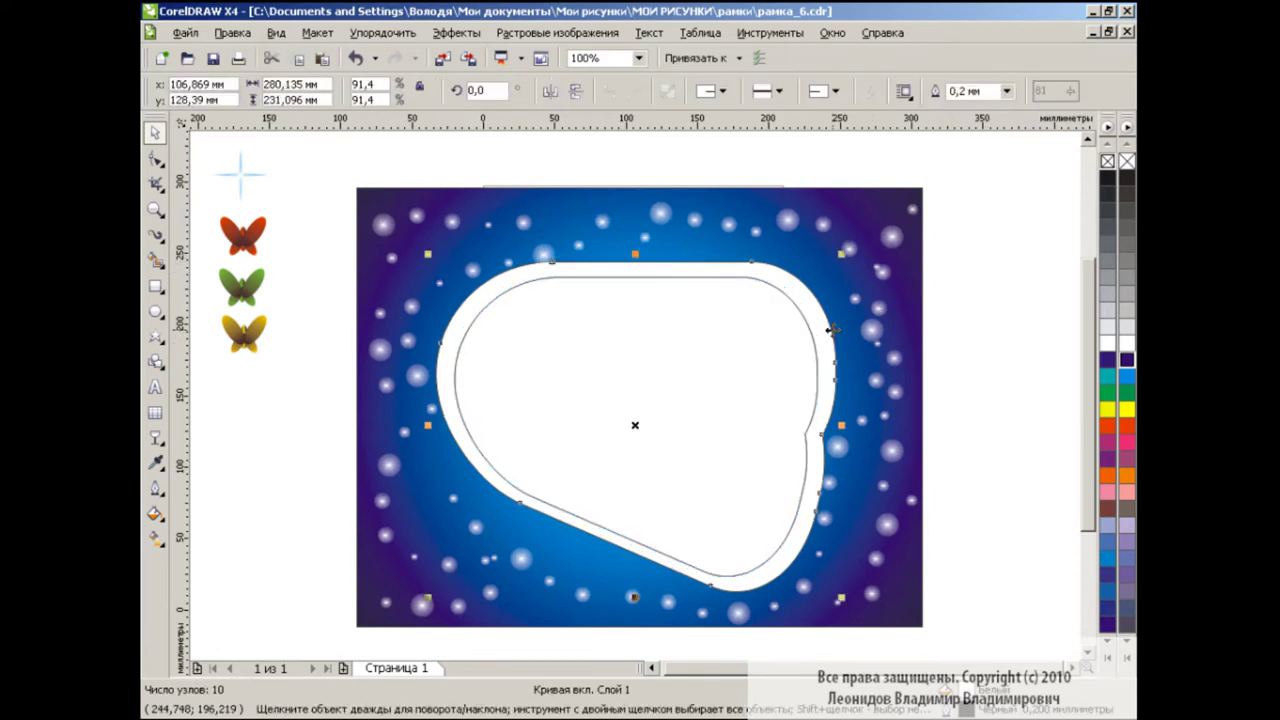
{"action": "left_click", "coordinate": [1126, 360]}
{"action": "left_click", "coordinate": [155, 513]}
{"action": "left_click", "coordinate": [237, 524]}
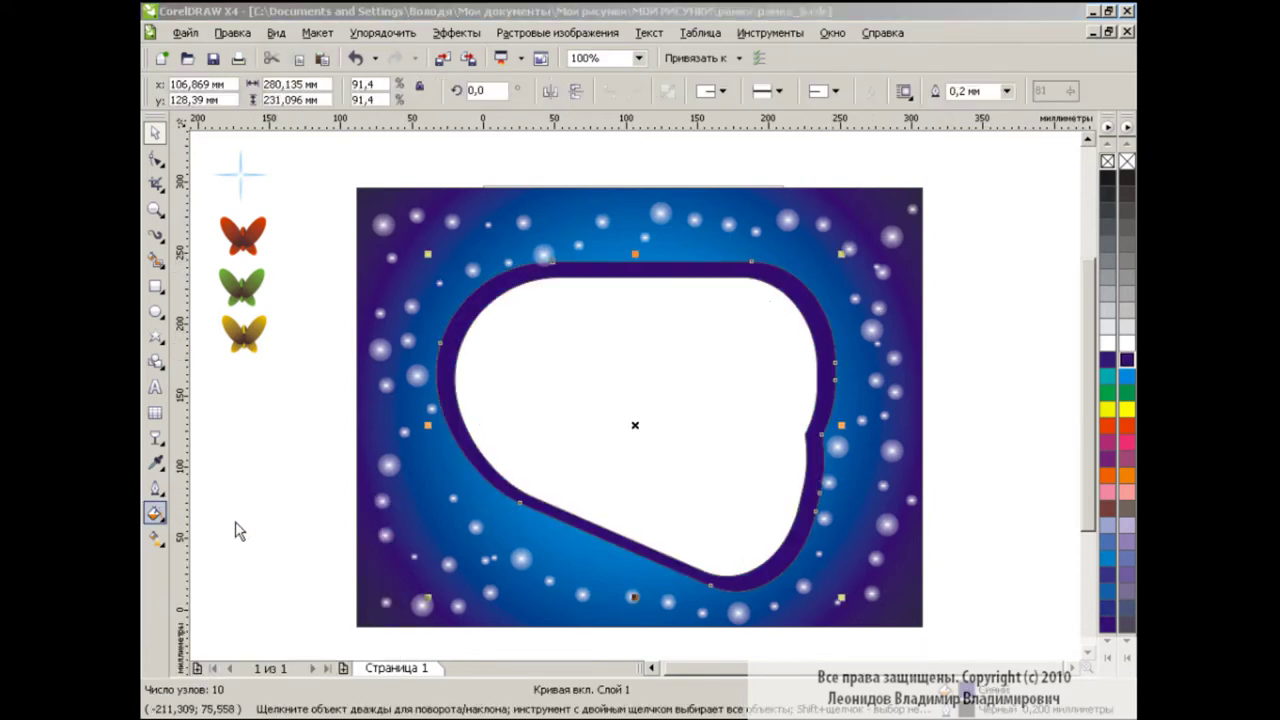
{"action": "left_click", "coordinate": [444, 327]}
{"action": "left_click", "coordinate": [533, 502]}
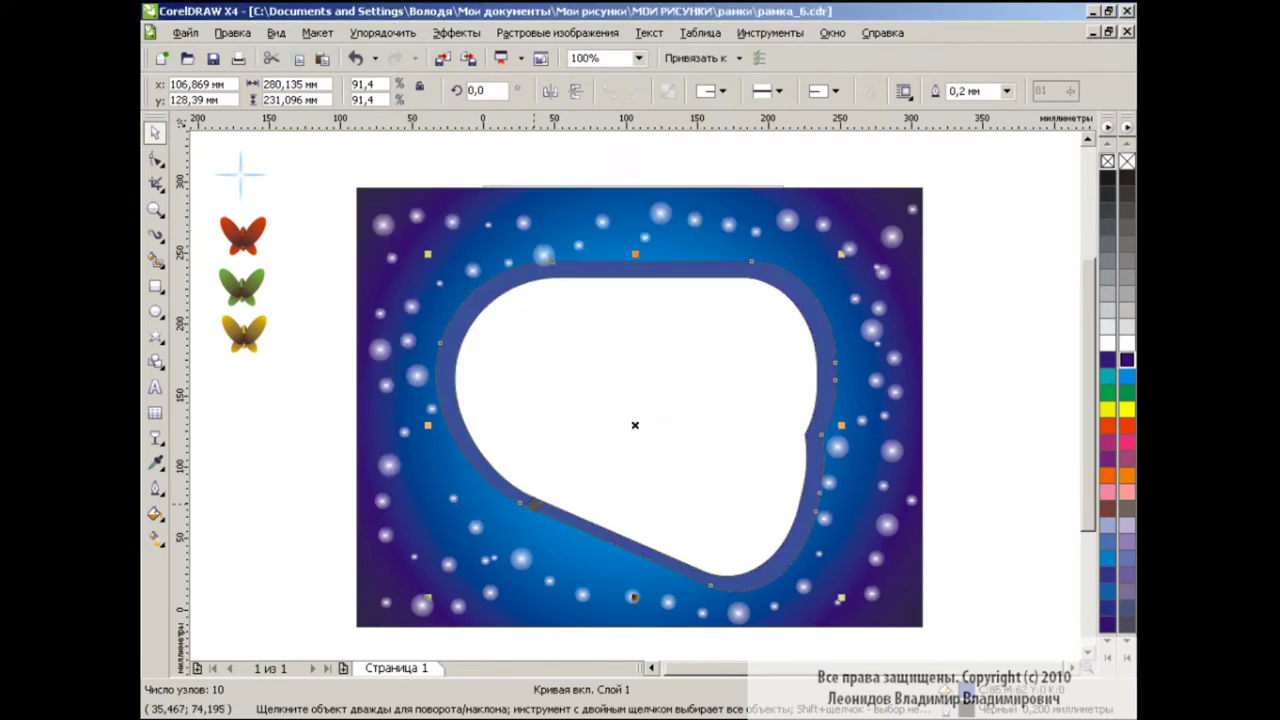
{"action": "left_click", "coordinate": [155, 513]}
{"action": "left_click", "coordinate": [237, 524]}
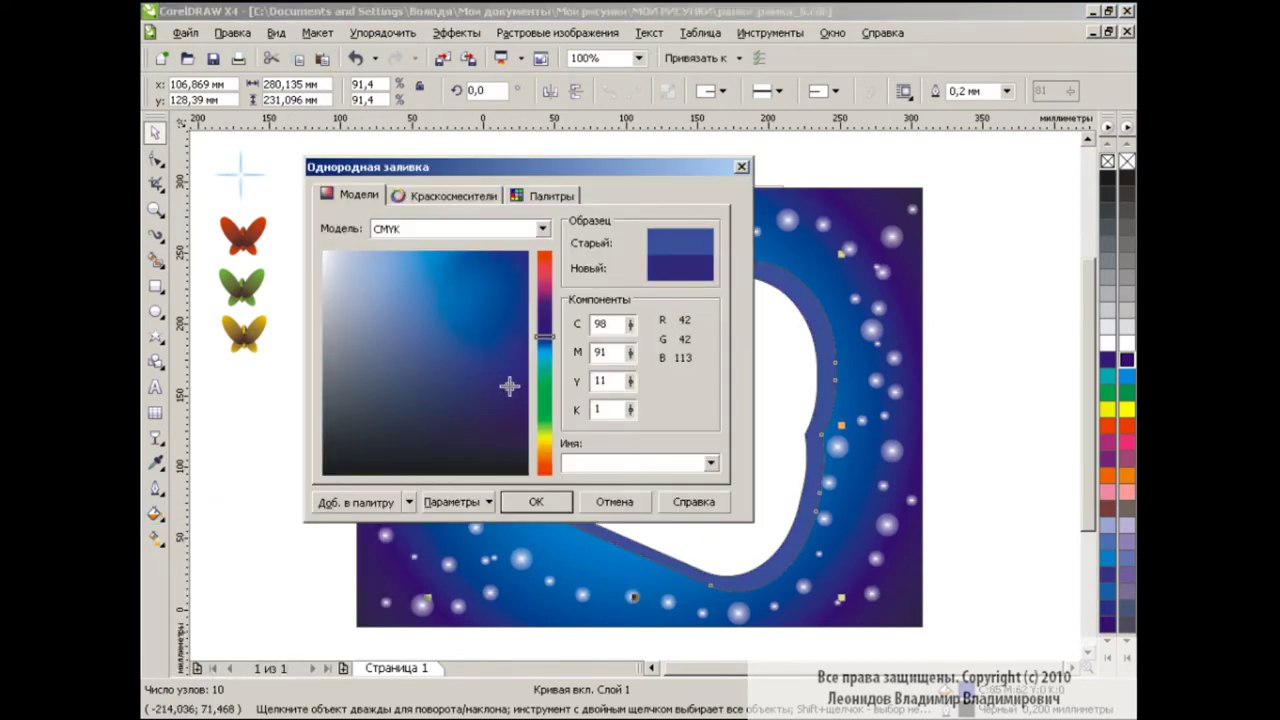
{"action": "left_click", "coordinate": [534, 501]}
{"action": "left_click", "coordinate": [472, 405]}
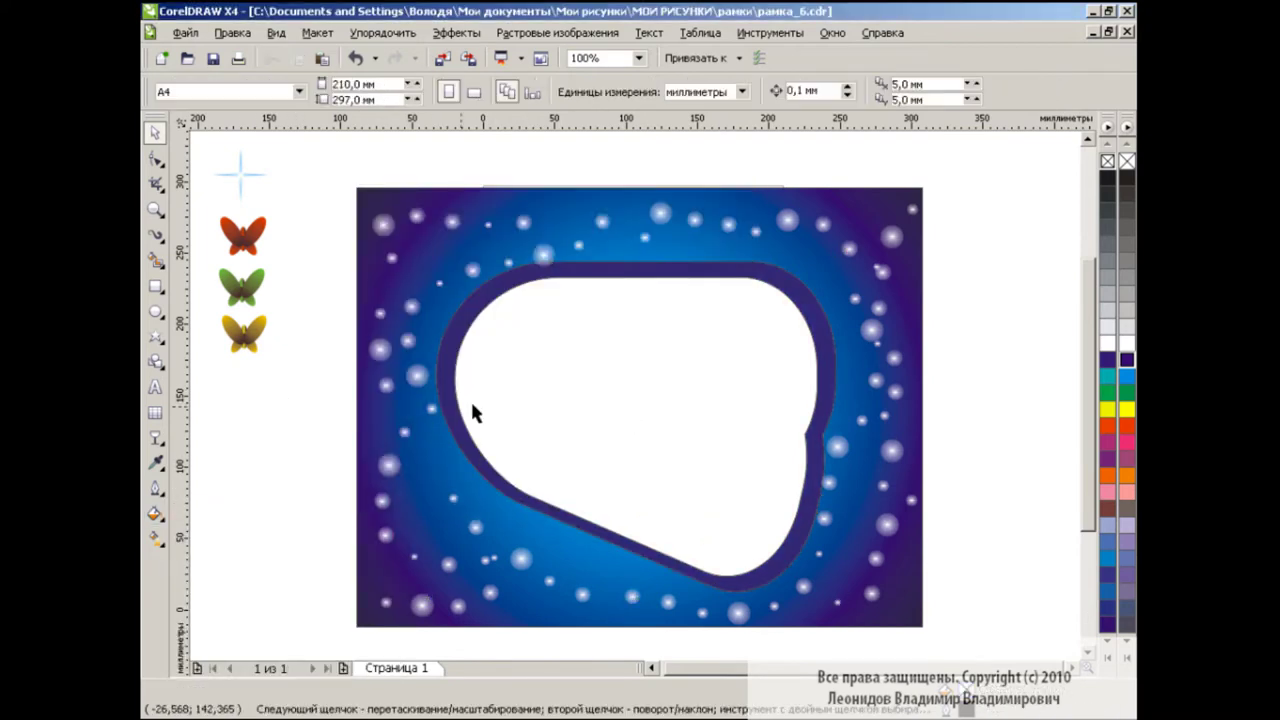
{"action": "left_click", "coordinate": [634, 341]}
{"action": "left_click", "coordinate": [547, 252]}
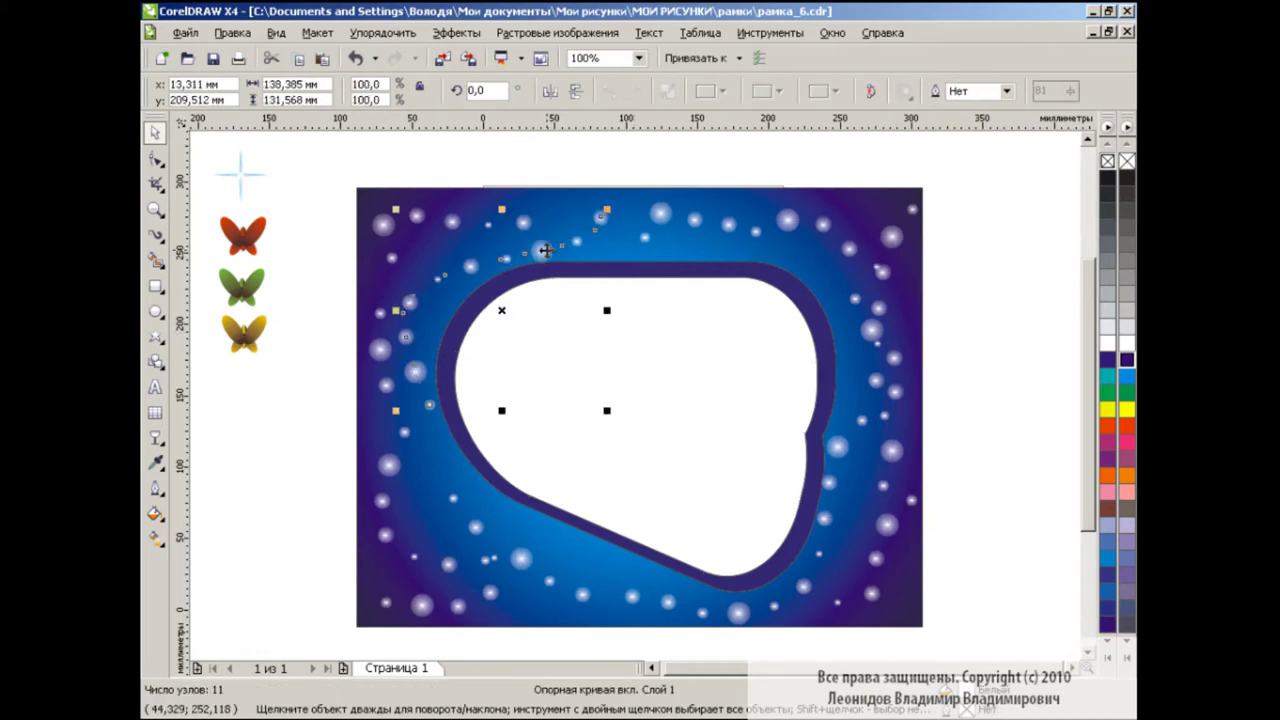
Give the white inner shape a warm pale cream Uniform Fill
{"action": "left_click", "coordinate": [660, 375]}
{"action": "left_click", "coordinate": [155, 513]}
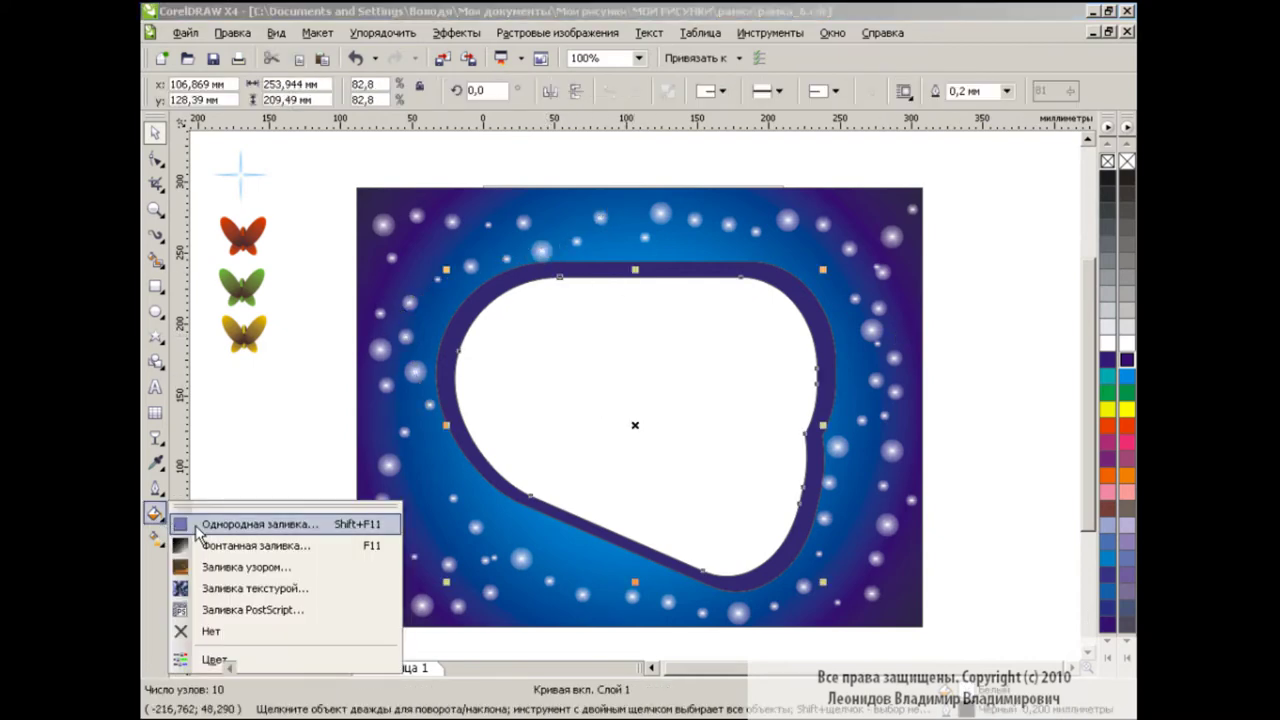
{"action": "left_click", "coordinate": [197, 526]}
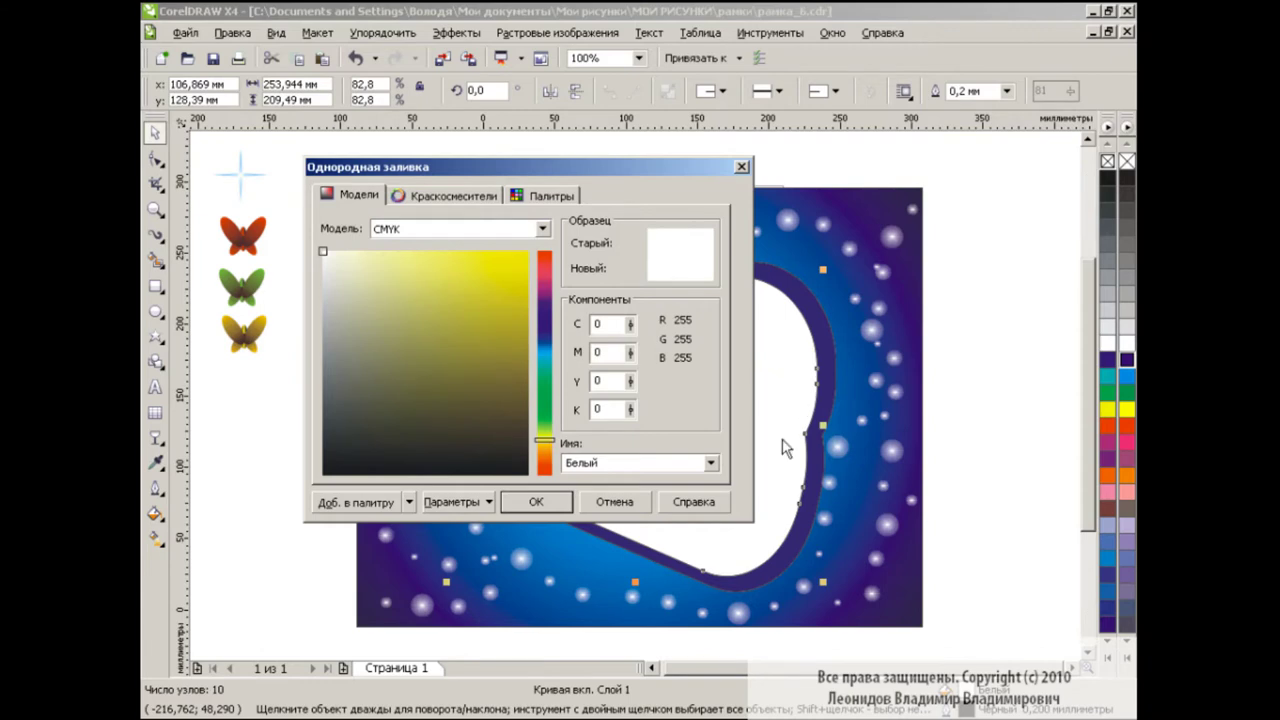
{"action": "left_click", "coordinate": [357, 255]}
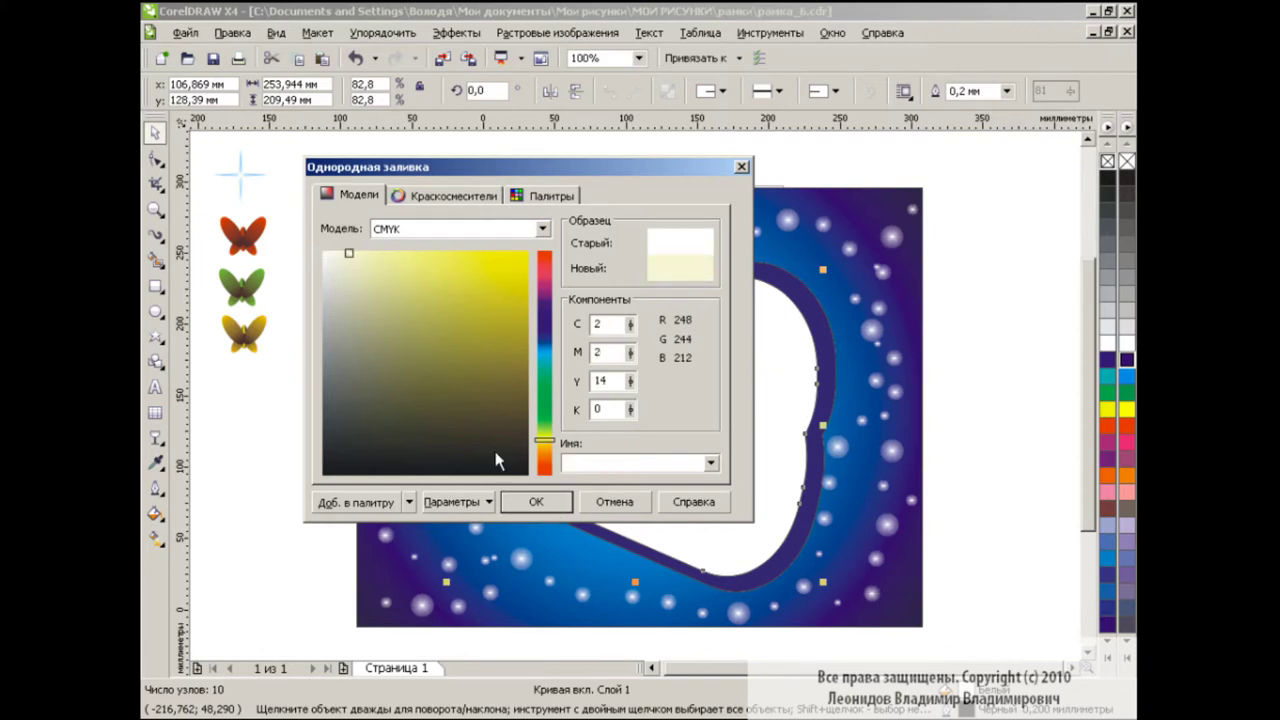
{"action": "left_click", "coordinate": [536, 501]}
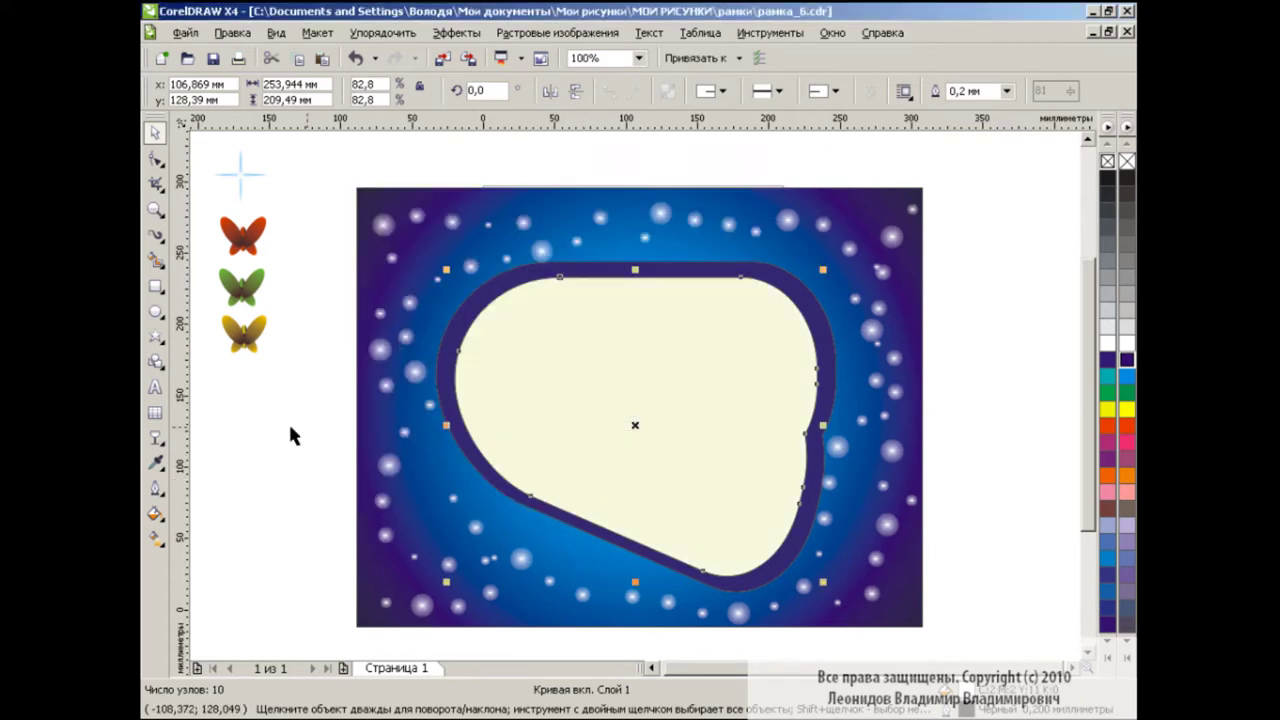
{"action": "left_click", "coordinate": [155, 513]}
{"action": "left_click", "coordinate": [200, 526]}
{"action": "left_click", "coordinate": [350, 253]}
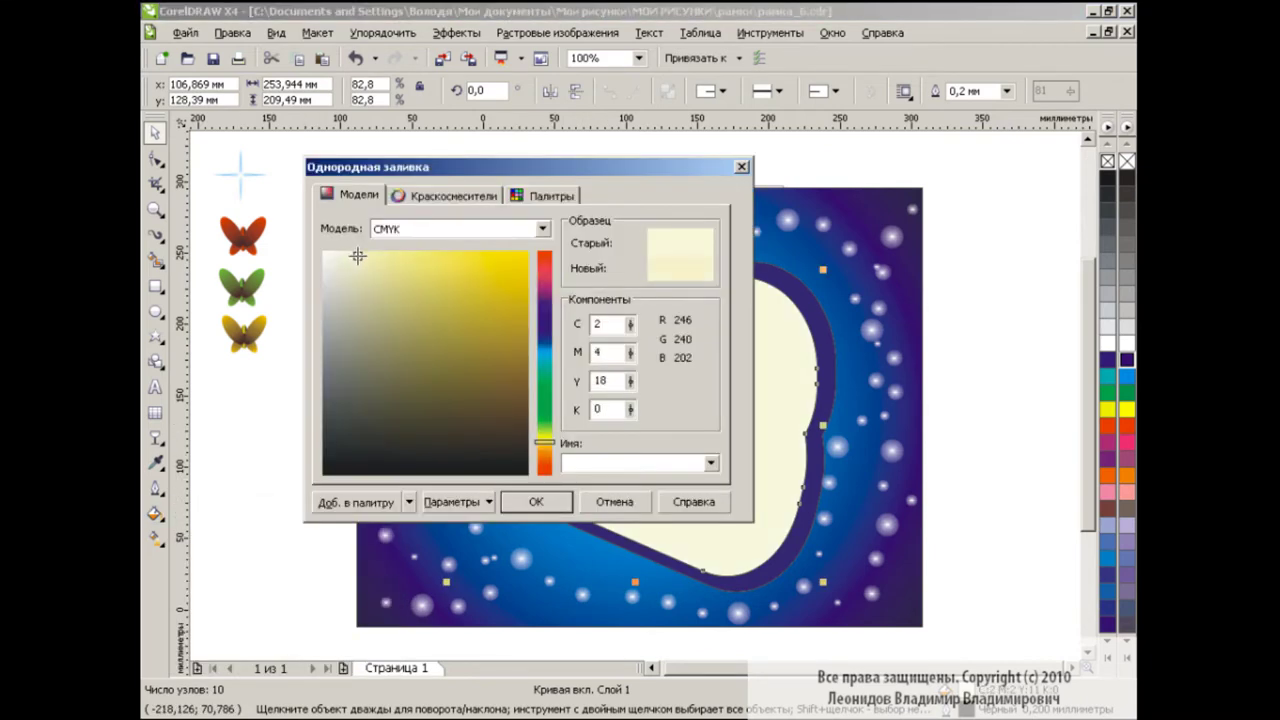
{"action": "left_click", "coordinate": [536, 501]}
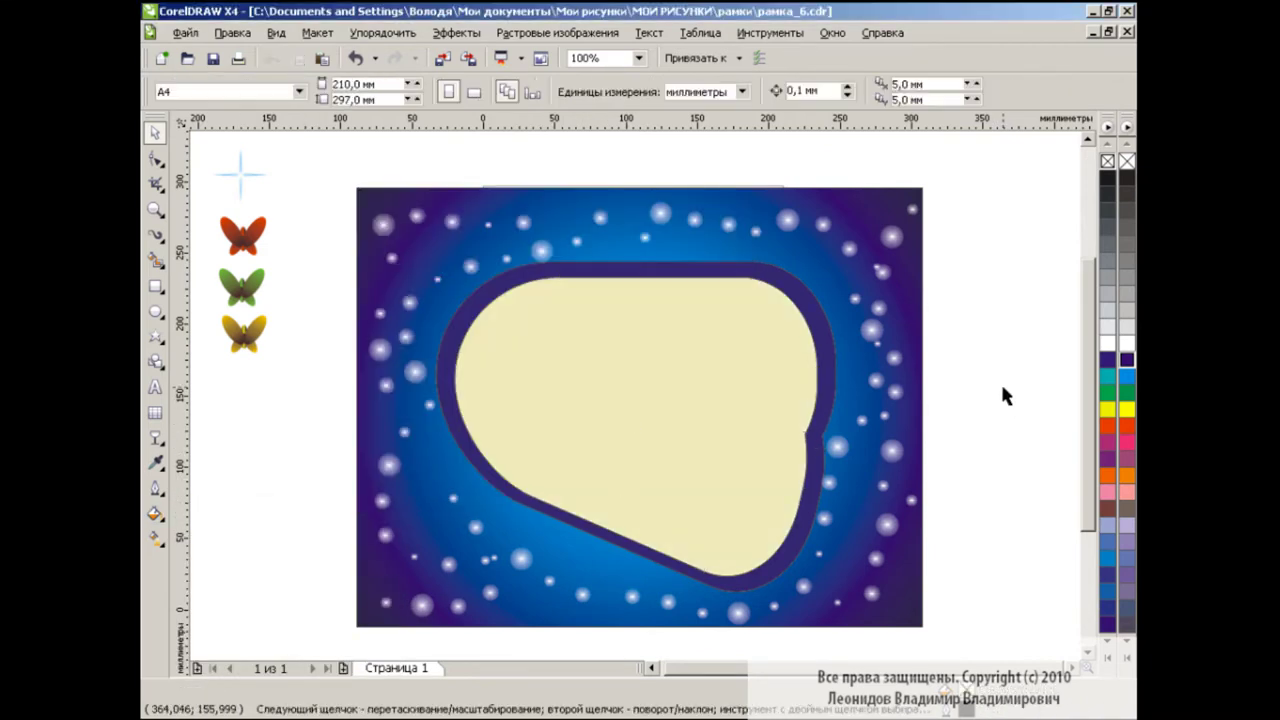
{"action": "left_click", "coordinate": [155, 236]}
Draw a three-point Bezier curve across the lower-left of the cream opening
{"action": "left_click", "coordinate": [212, 271]}
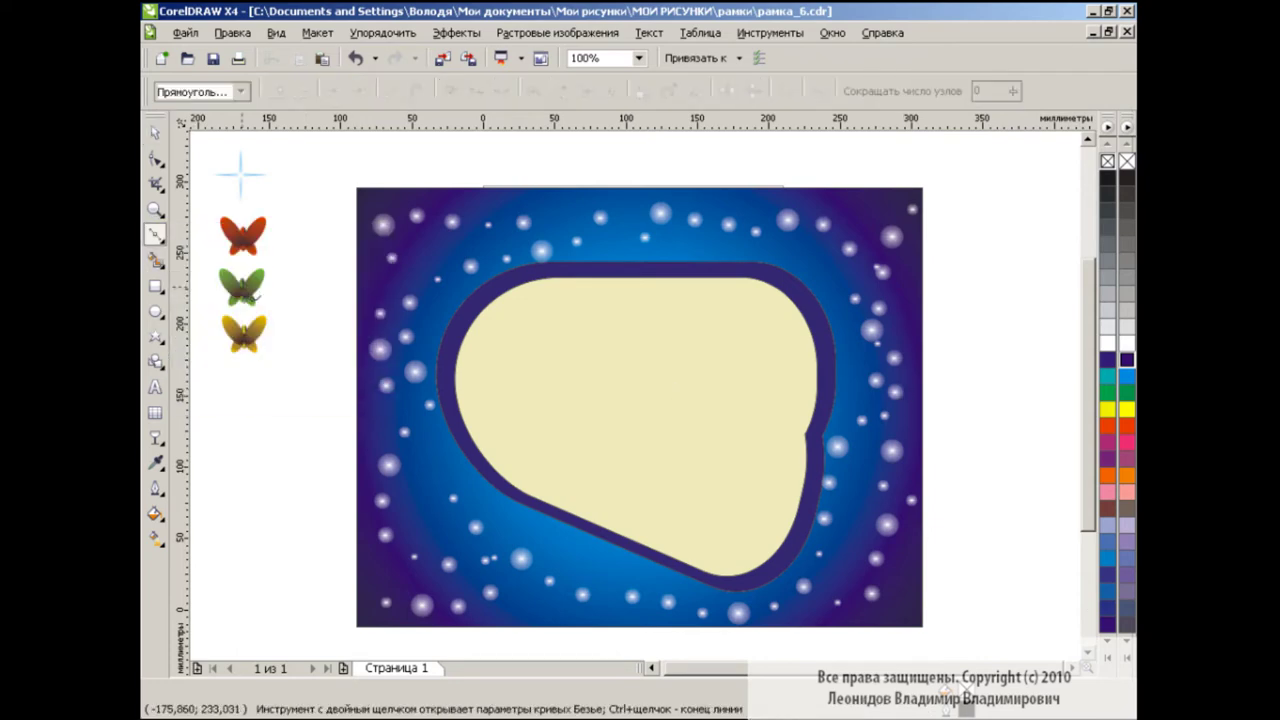
{"action": "left_click", "coordinate": [436, 386]}
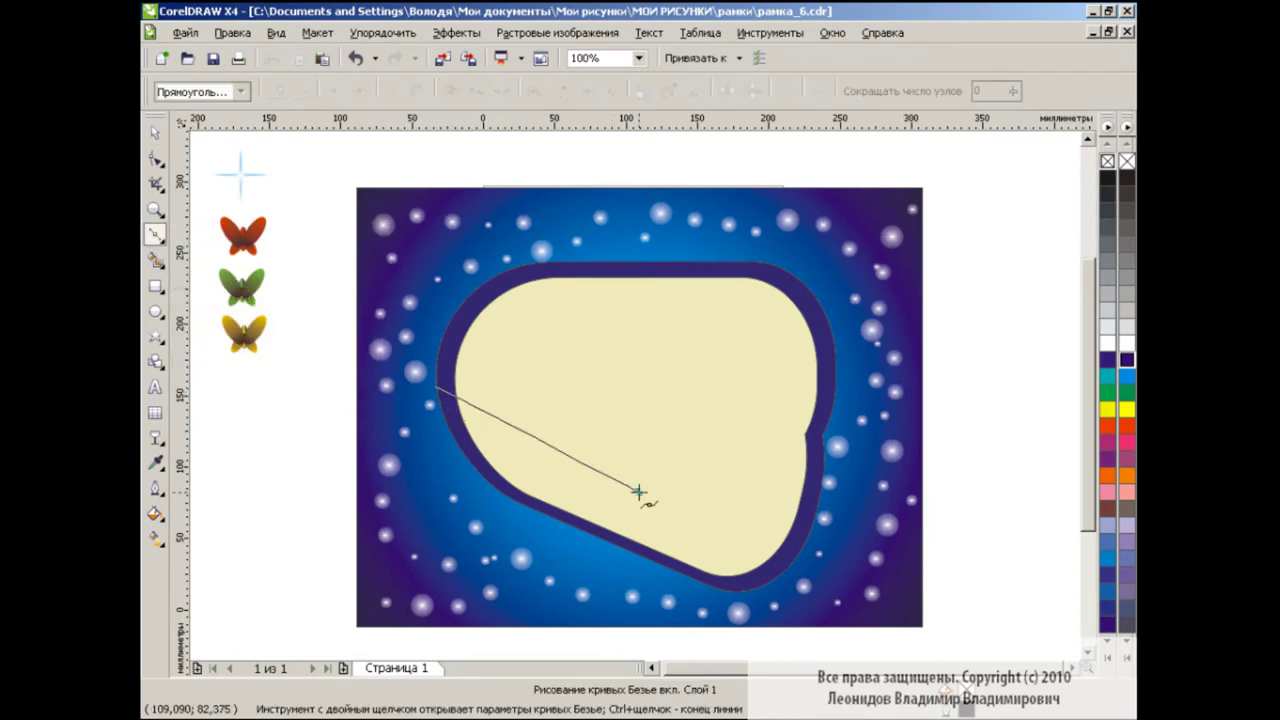
{"action": "left_click_drag", "start_coordinate": [638, 492], "coordinate": [780, 487]}
{"action": "left_click_drag", "start_coordinate": [608, 584], "coordinate": [688, 630]}
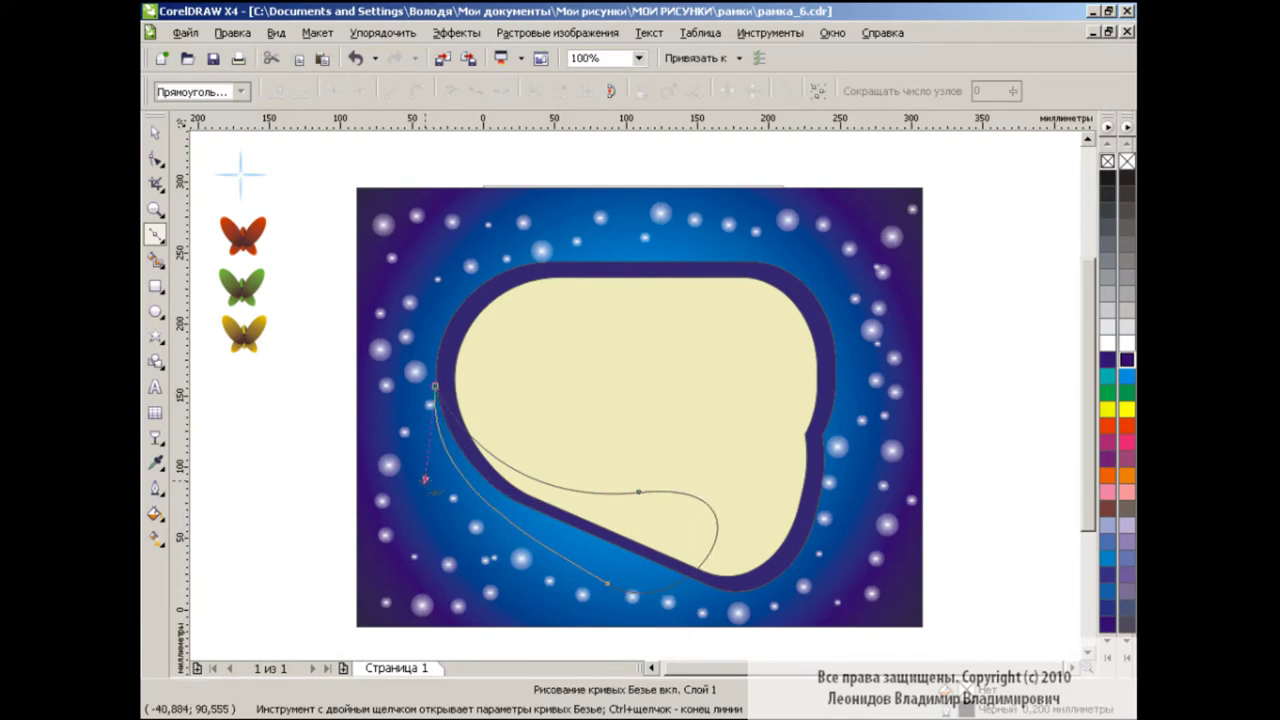
{"action": "key", "text": "space"}
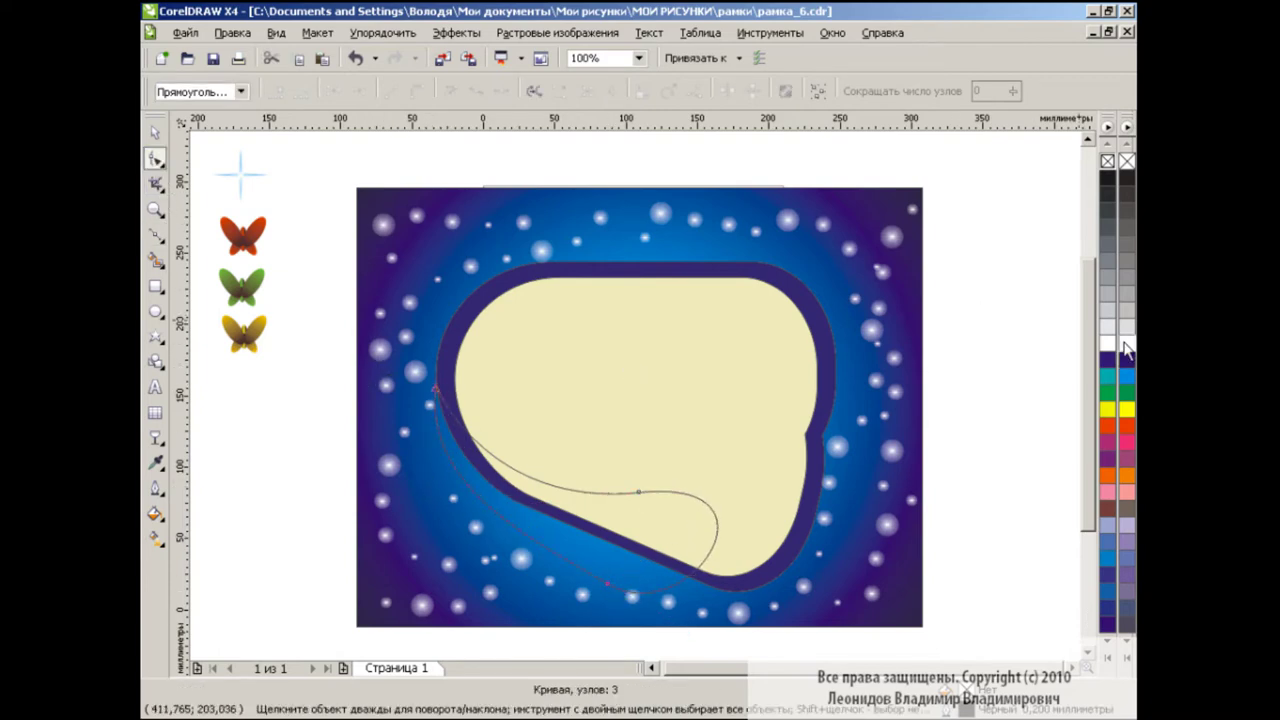
{"action": "right_click", "coordinate": [1125, 345]}
Reshape the curve's nodes and handles into a teardrop and give it a black outline
{"action": "left_click", "coordinate": [437, 389]}
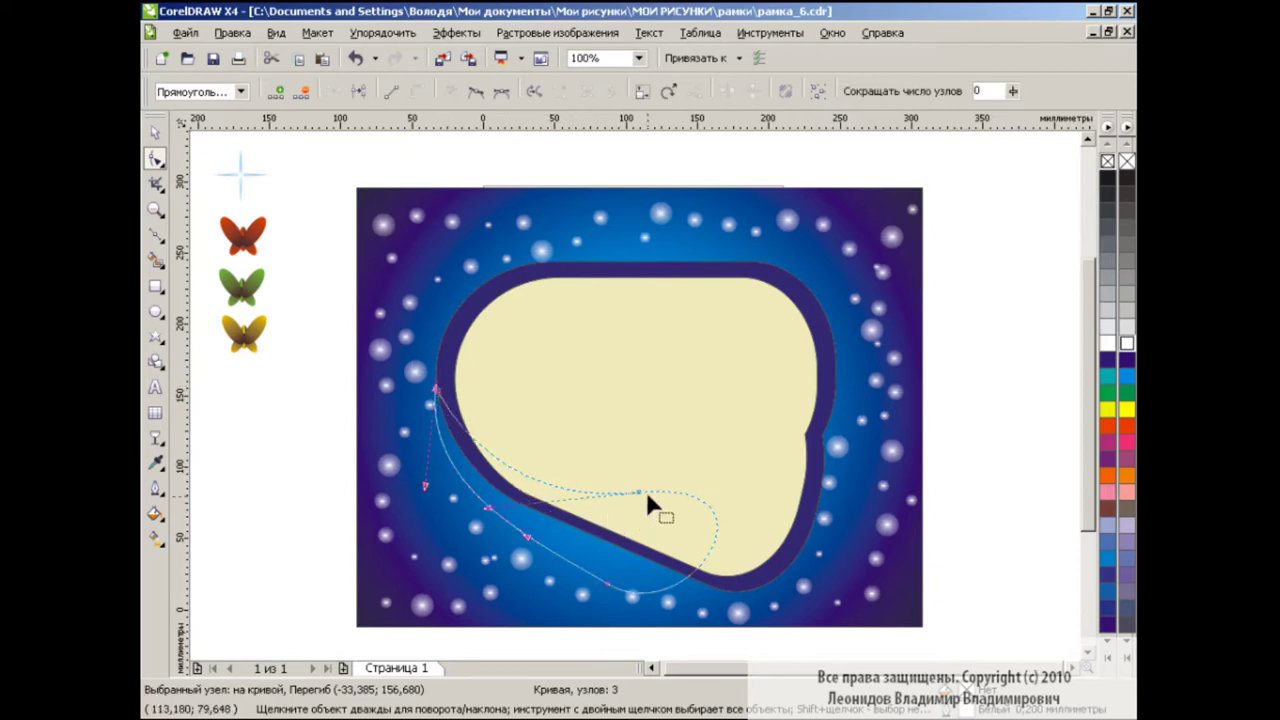
{"action": "mouse_move", "coordinate": [716, 524]}
{"action": "left_mouse_down"}
{"action": "mouse_move", "coordinate": [540, 555]}
{"action": "mouse_move", "coordinate": [591, 586]}
{"action": "left_mouse_up"}
{"action": "left_click_drag", "start_coordinate": [762, 484], "coordinate": [762, 466]}
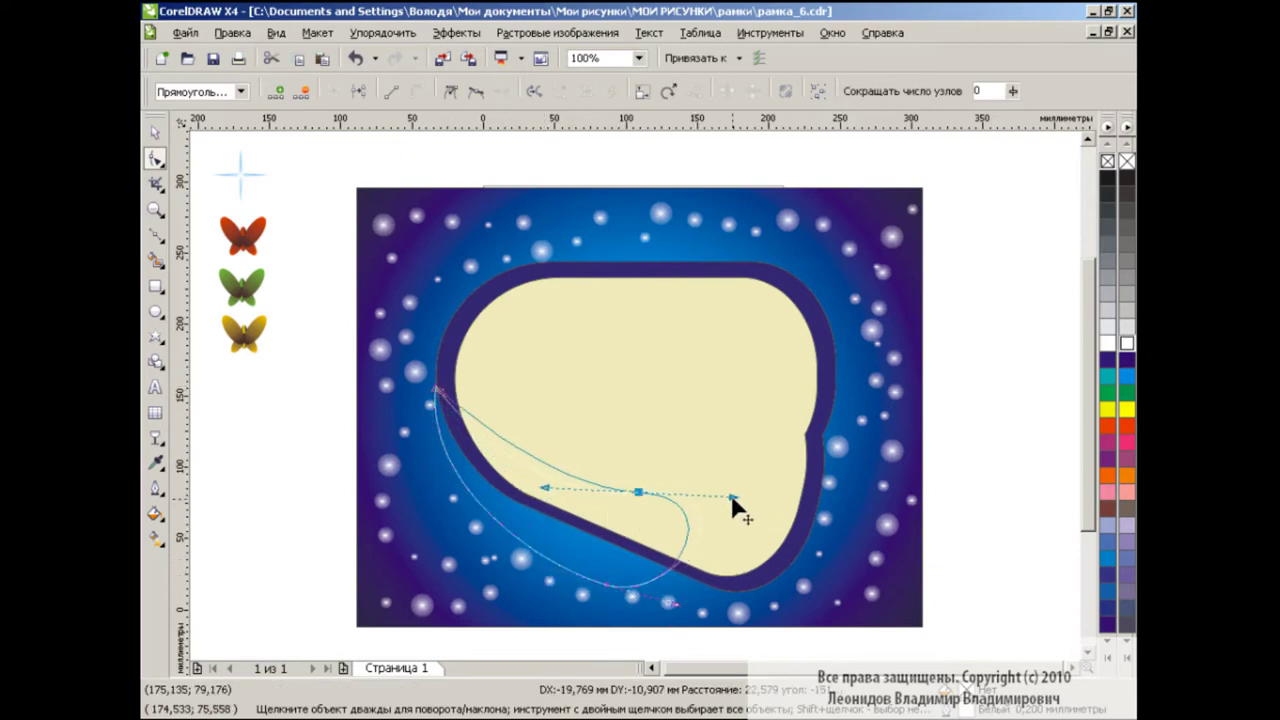
{"action": "left_click_drag", "start_coordinate": [672, 603], "coordinate": [678, 599]}
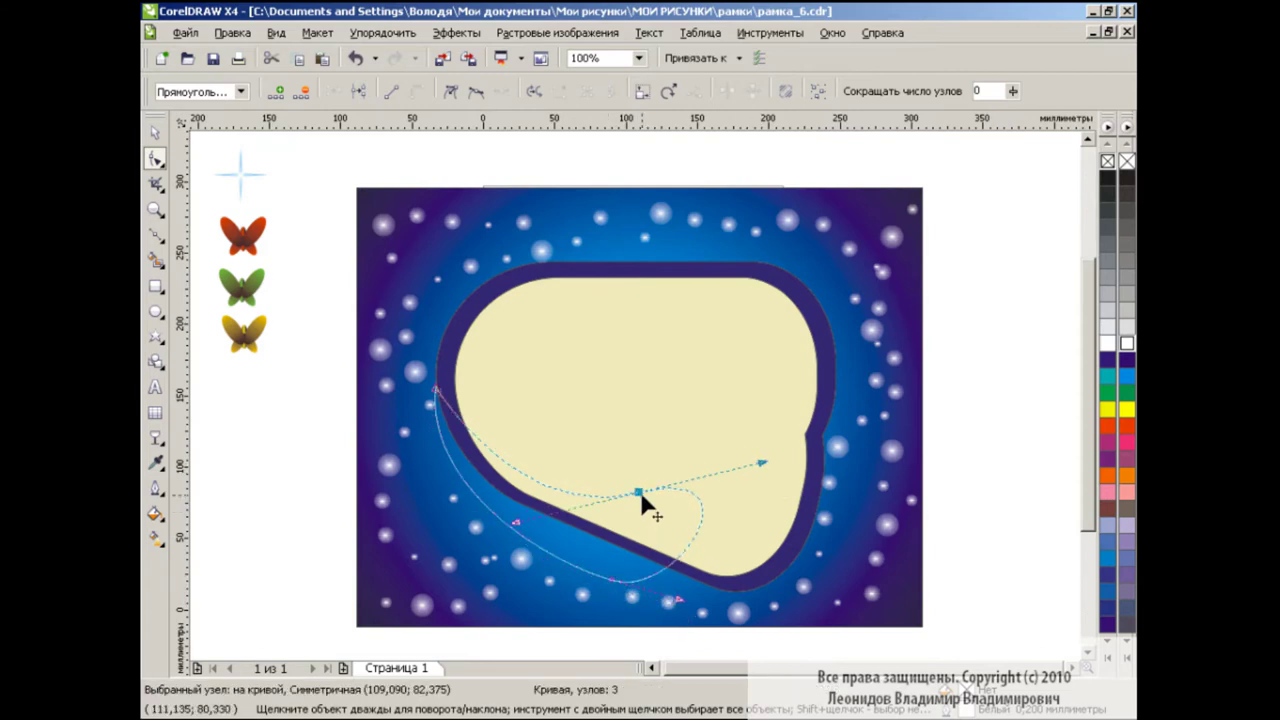
{"action": "left_click_drag", "start_coordinate": [763, 465], "coordinate": [767, 495]}
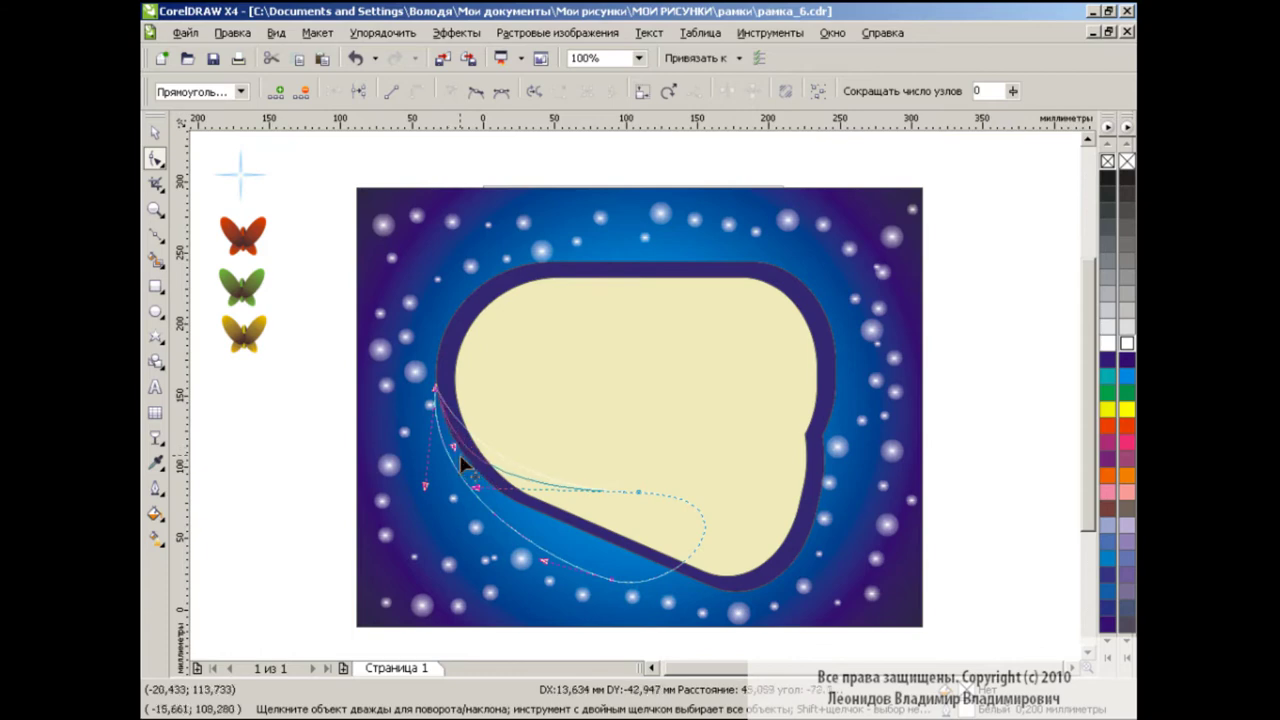
{"action": "left_click_drag", "start_coordinate": [478, 458], "coordinate": [462, 433]}
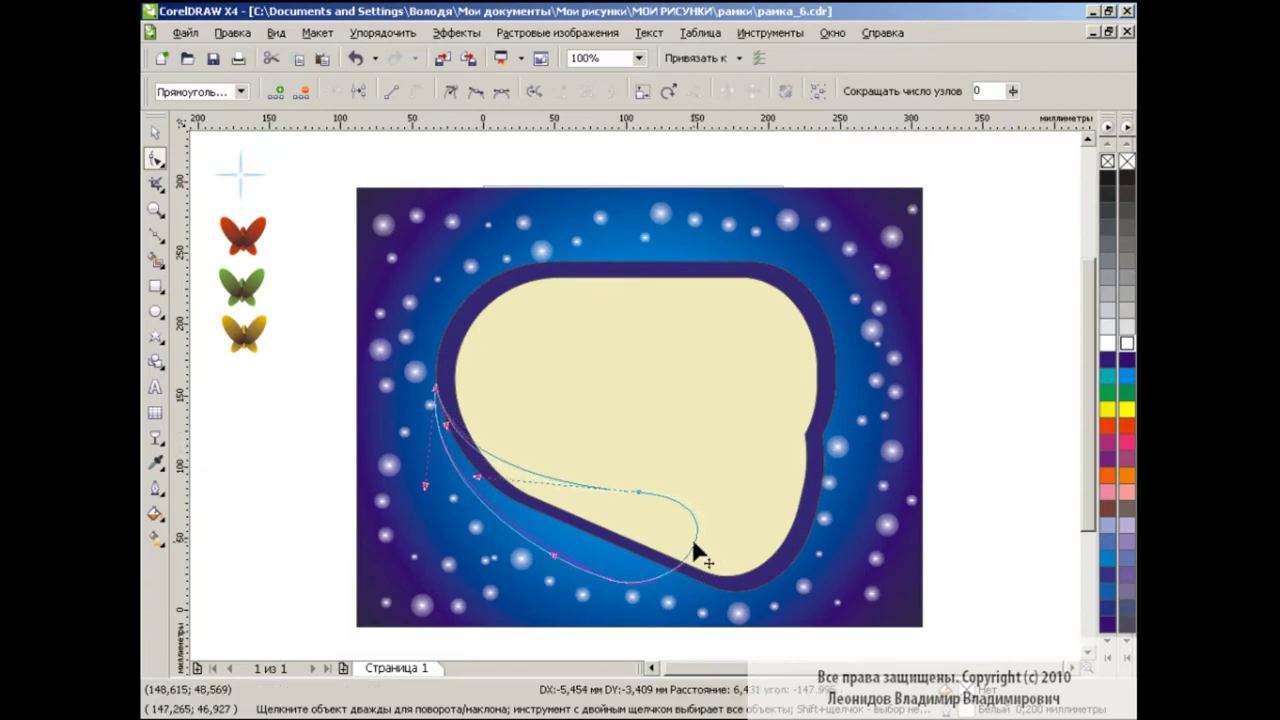
{"action": "mouse_move", "coordinate": [700, 543]}
{"action": "left_mouse_down"}
{"action": "mouse_move", "coordinate": [625, 582]}
{"action": "mouse_move", "coordinate": [551, 572]}
{"action": "left_mouse_up"}
{"action": "left_click", "coordinate": [487, 91]}
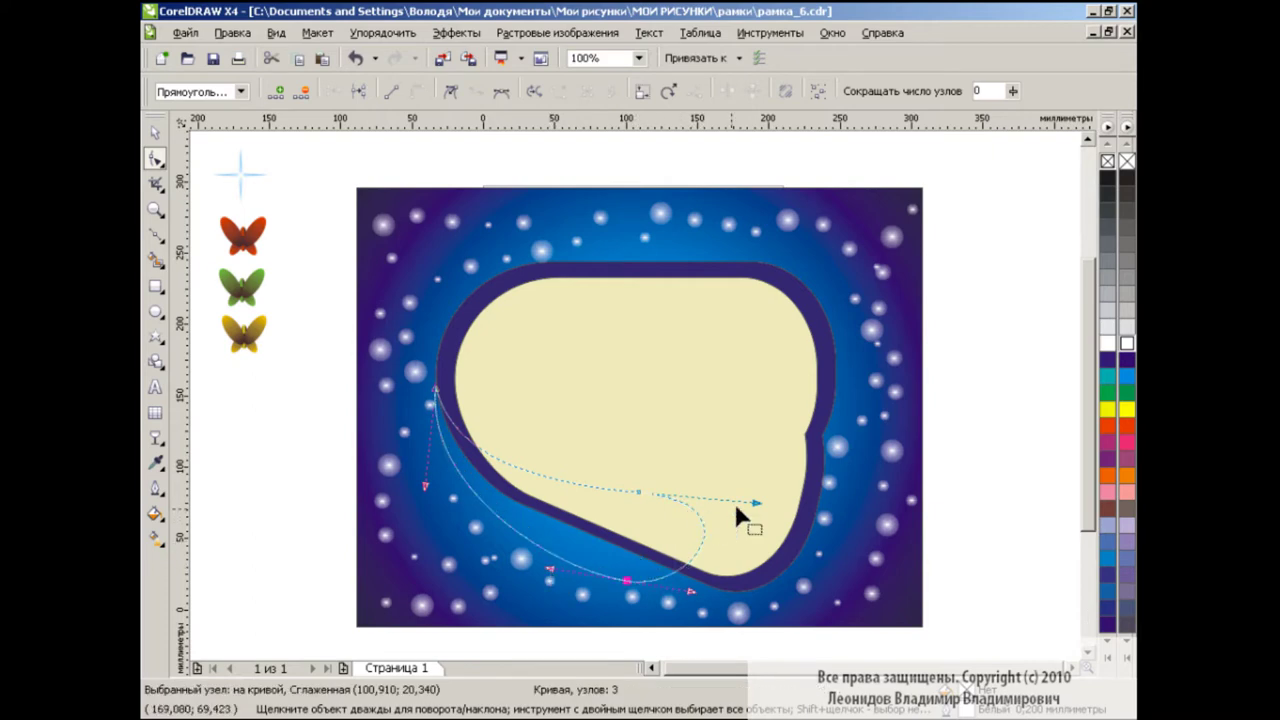
{"action": "left_click_drag", "start_coordinate": [736, 508], "coordinate": [716, 492]}
{"action": "key", "text": "space"}
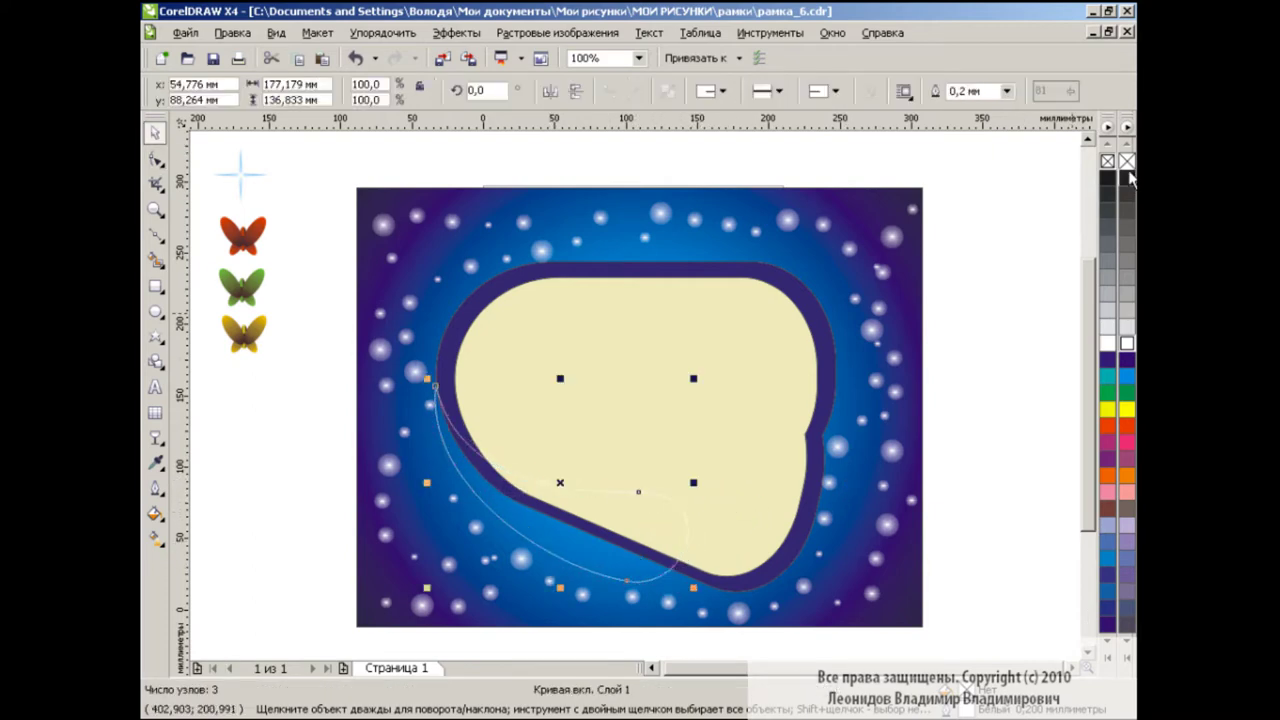
{"action": "right_click", "coordinate": [1129, 176]}
Move the teardrop to the blank area right of the picture
{"action": "left_click", "coordinate": [653, 668]}
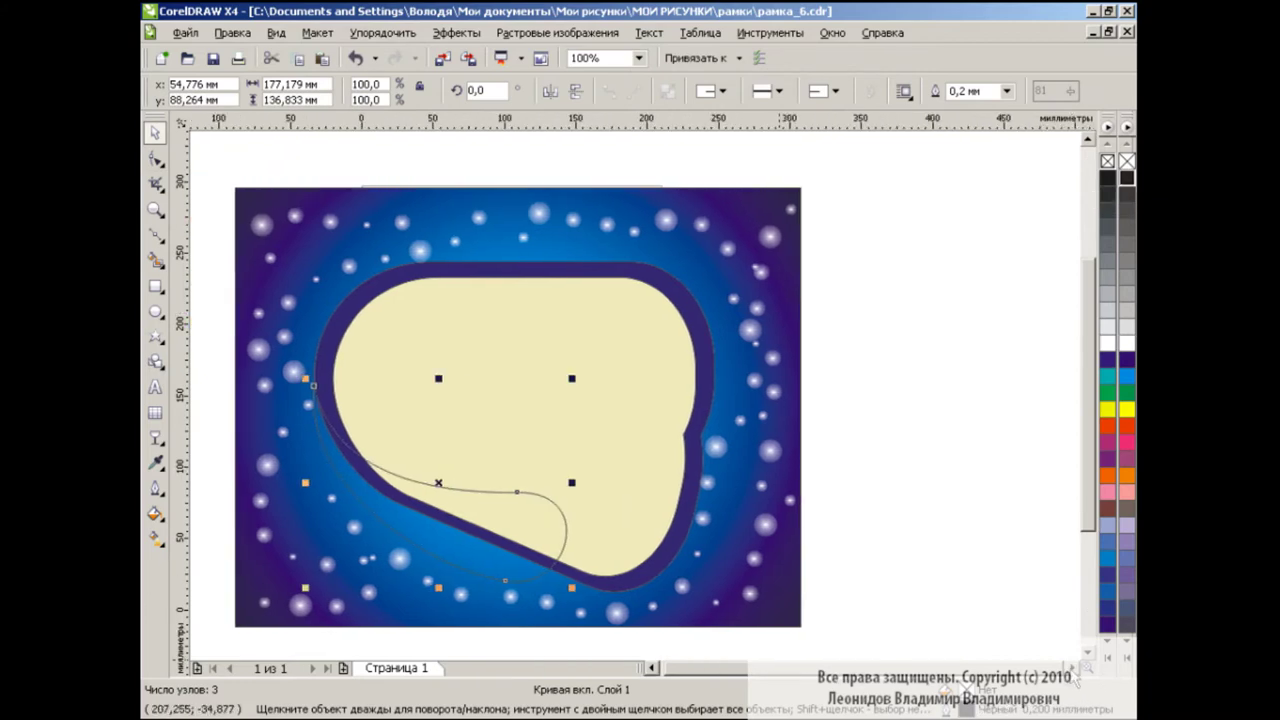
{"action": "left_click", "coordinate": [1071, 668]}
{"action": "left_click_drag", "start_coordinate": [356, 486], "coordinate": [915, 490]}
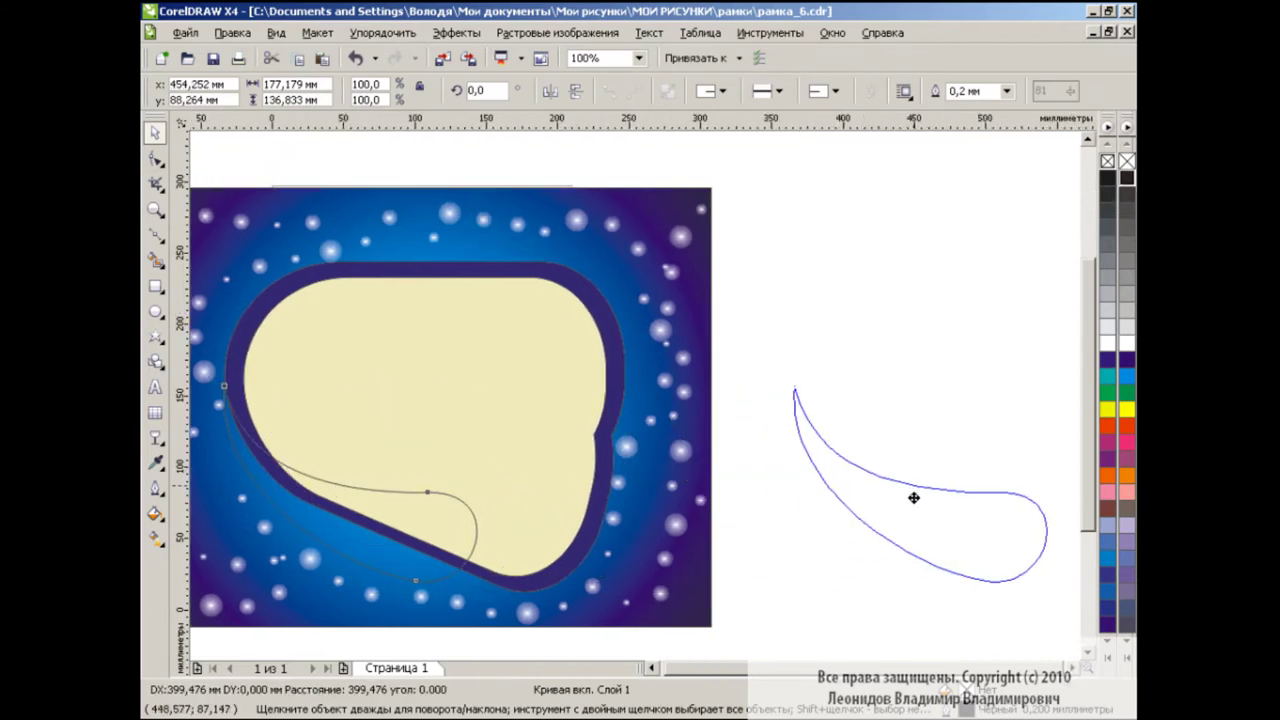
{"action": "left_click", "coordinate": [1071, 668]}
{"action": "left_click", "coordinate": [988, 488]}
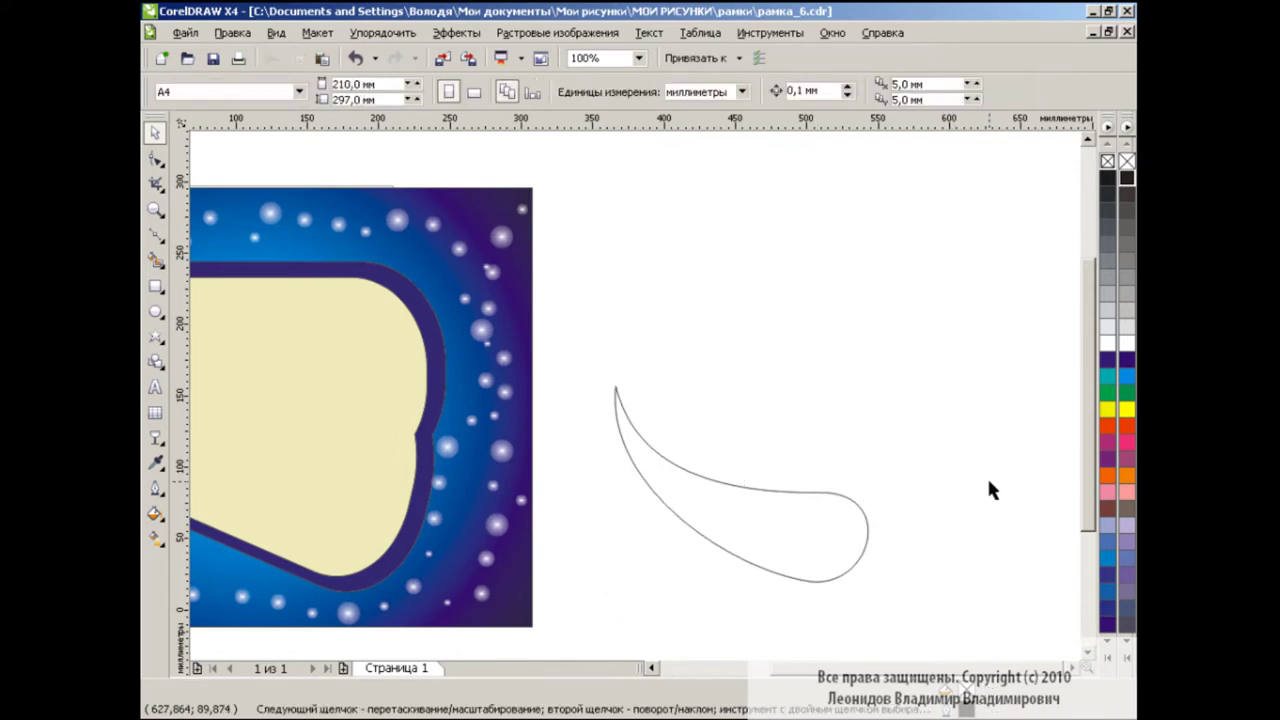
Draw an inner Bezier curve from the teardrop's tip to its rounded end and bend it
{"action": "left_click", "coordinate": [158, 236]}
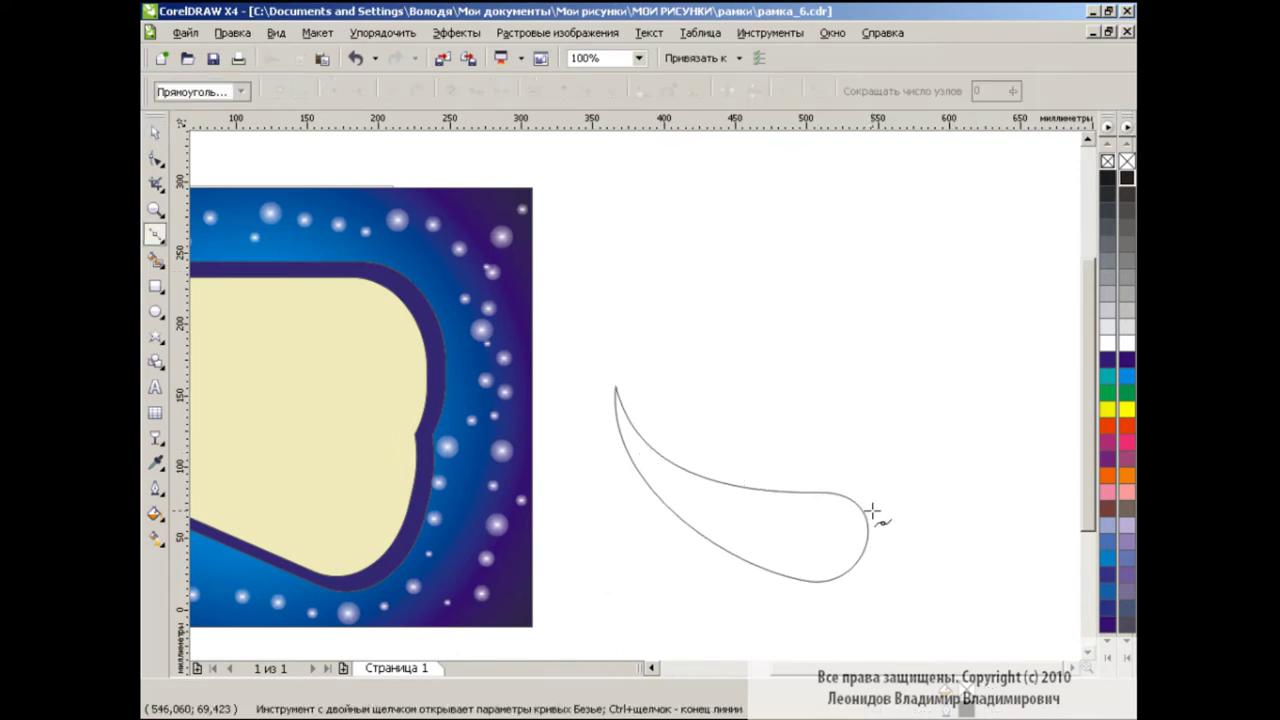
{"action": "left_click_drag", "start_coordinate": [613, 362], "coordinate": [617, 194]}
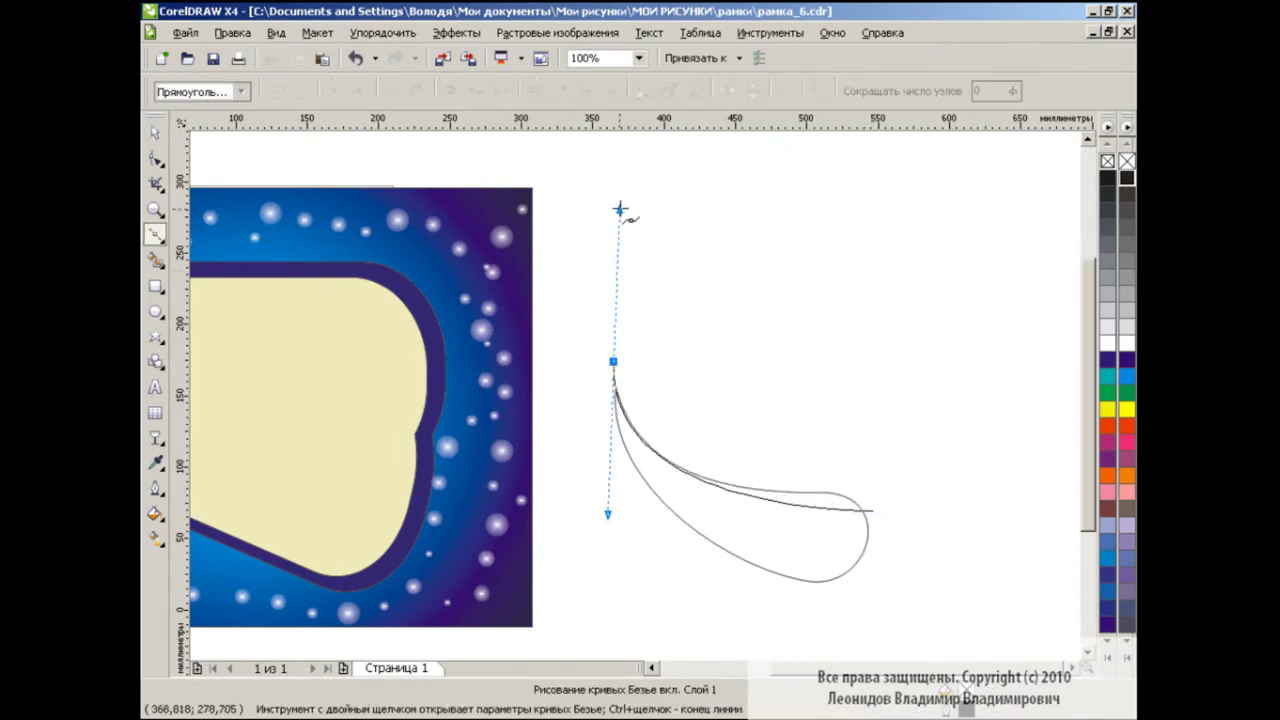
{"action": "left_click_drag", "start_coordinate": [617, 194], "coordinate": [617, 195]}
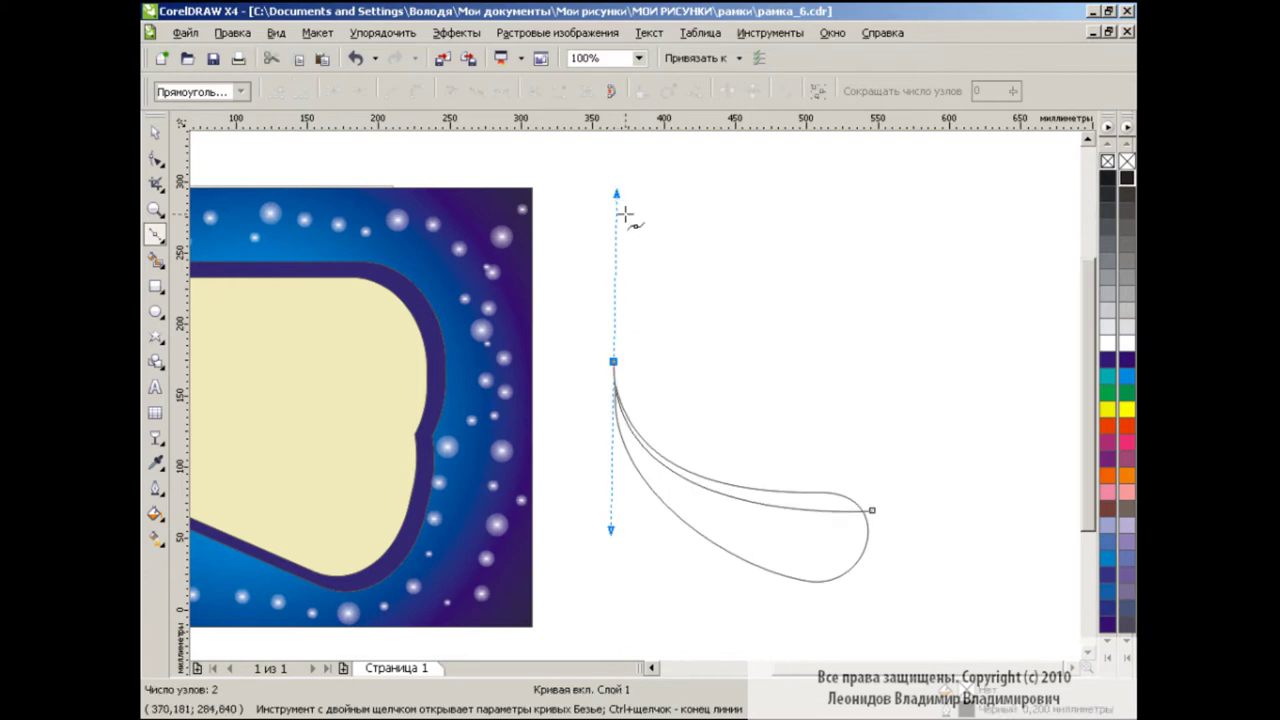
{"action": "key", "text": "space"}
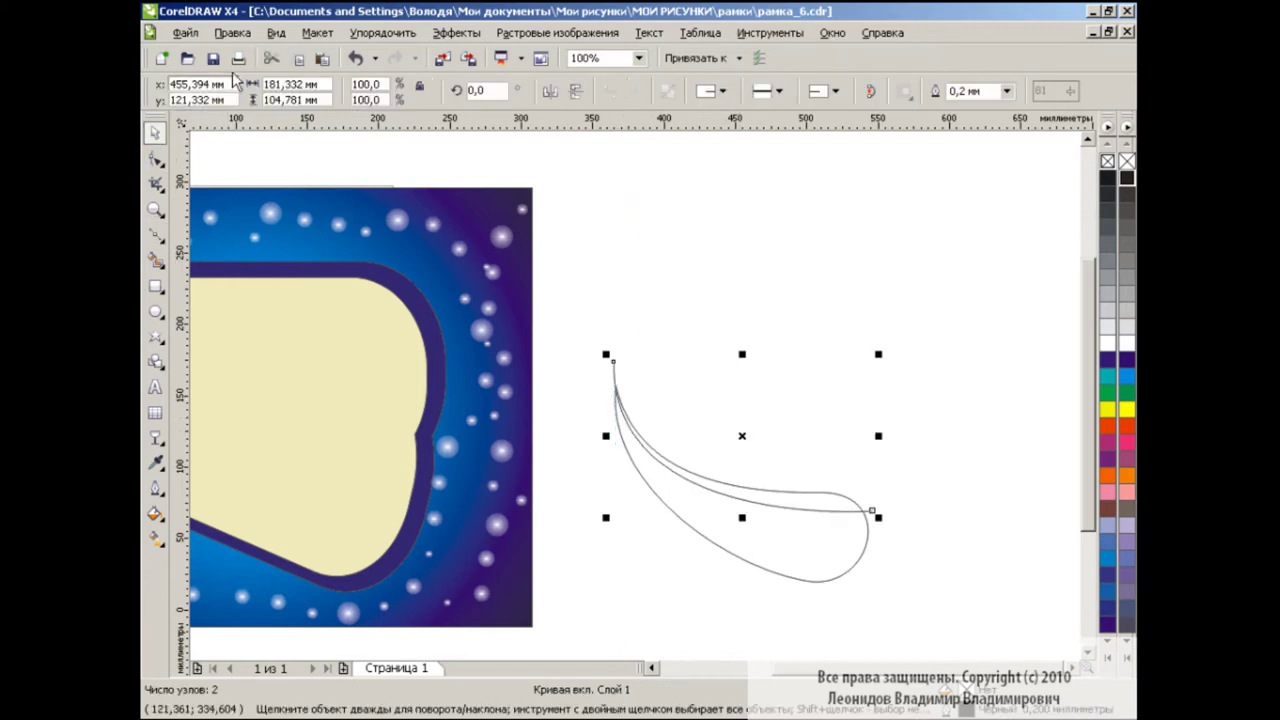
{"action": "key", "text": "F10"}
{"action": "left_click_drag", "start_coordinate": [877, 527], "coordinate": [872, 532]}
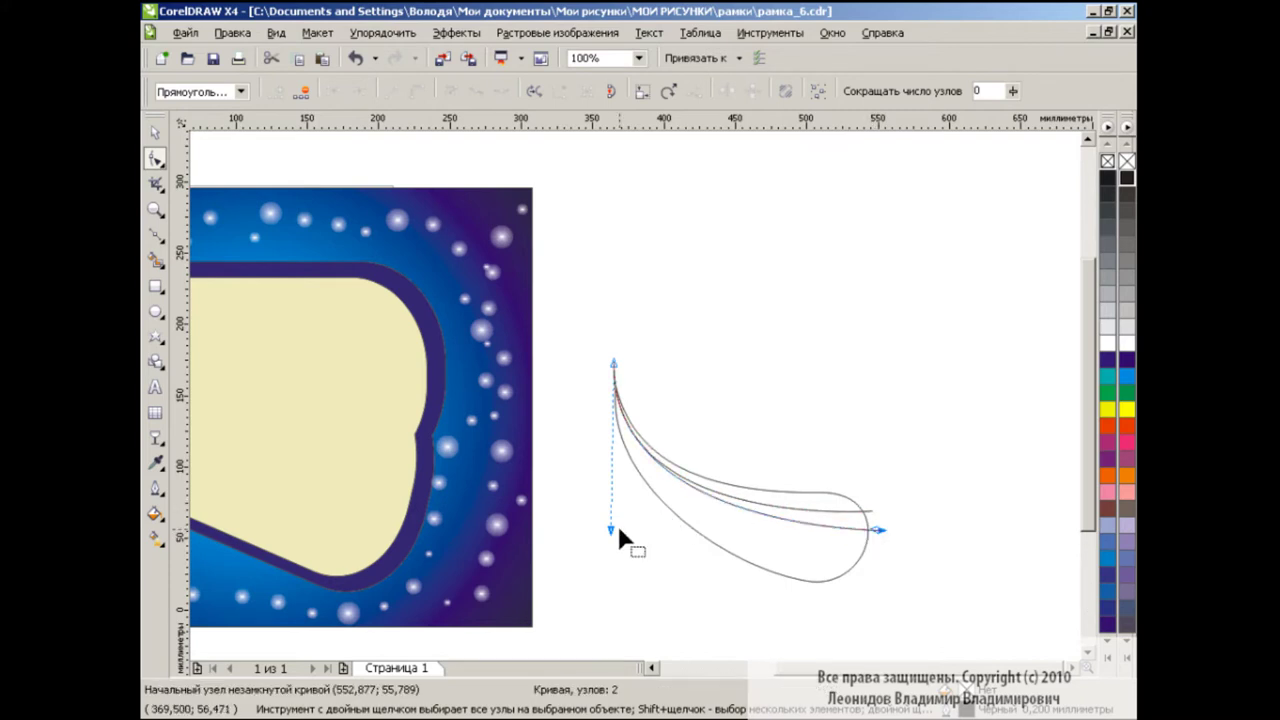
{"action": "mouse_move", "coordinate": [619, 531]}
{"action": "left_mouse_down"}
{"action": "mouse_move", "coordinate": [598, 528]}
{"action": "mouse_move", "coordinate": [609, 533]}
{"action": "left_mouse_up"}
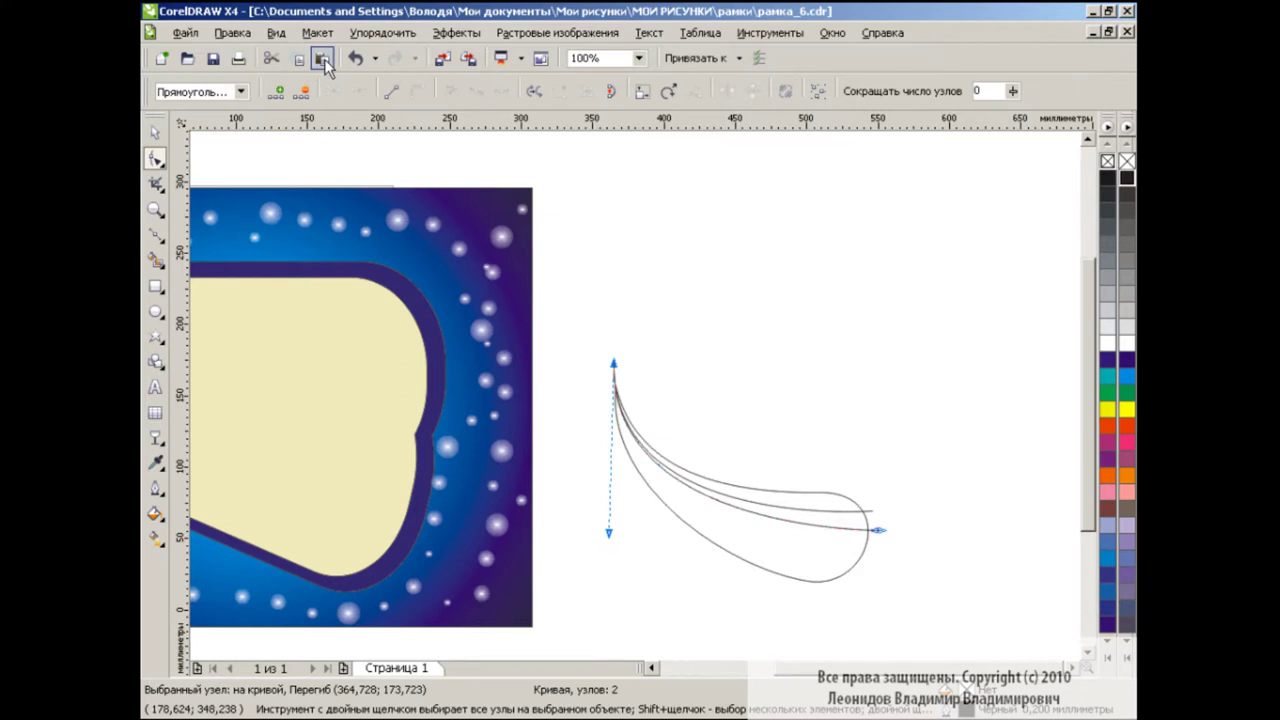
Paste two copies of the curve and fan their end points lower across the body
{"action": "left_click", "coordinate": [848, 538]}
{"action": "left_click_drag", "start_coordinate": [881, 531], "coordinate": [876, 550]}
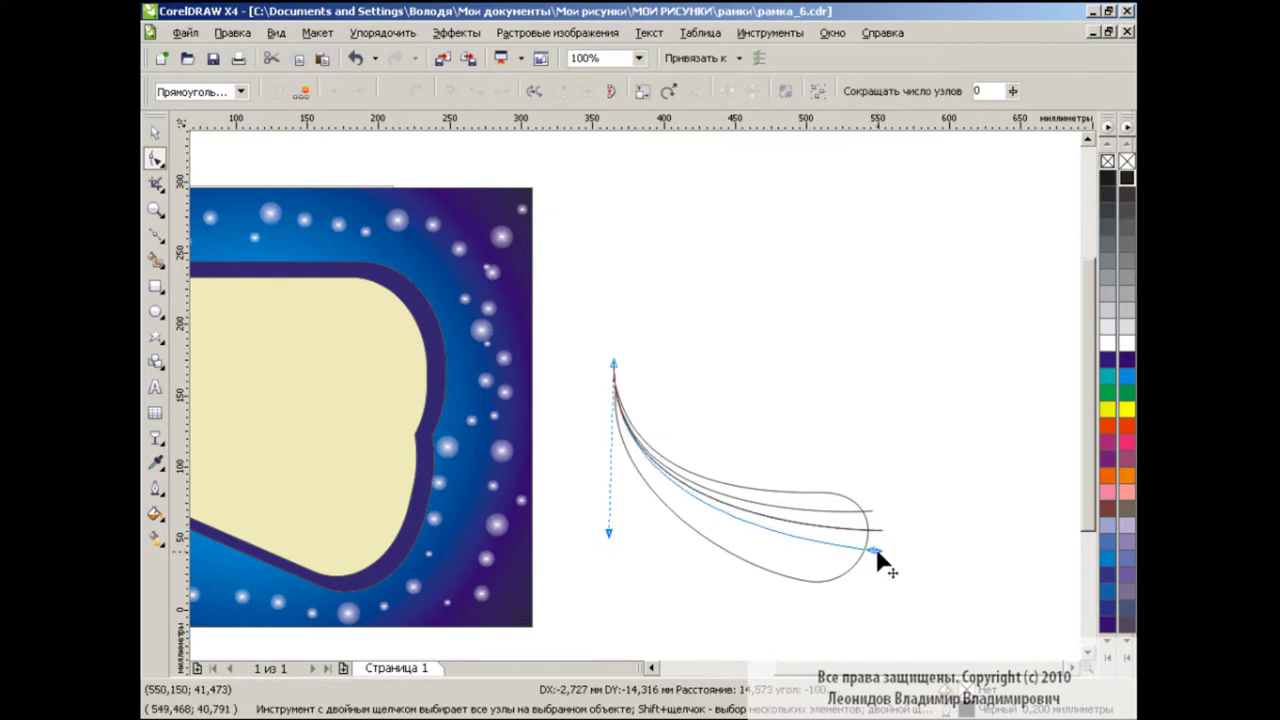
{"action": "left_click_drag", "start_coordinate": [607, 535], "coordinate": [603, 531]}
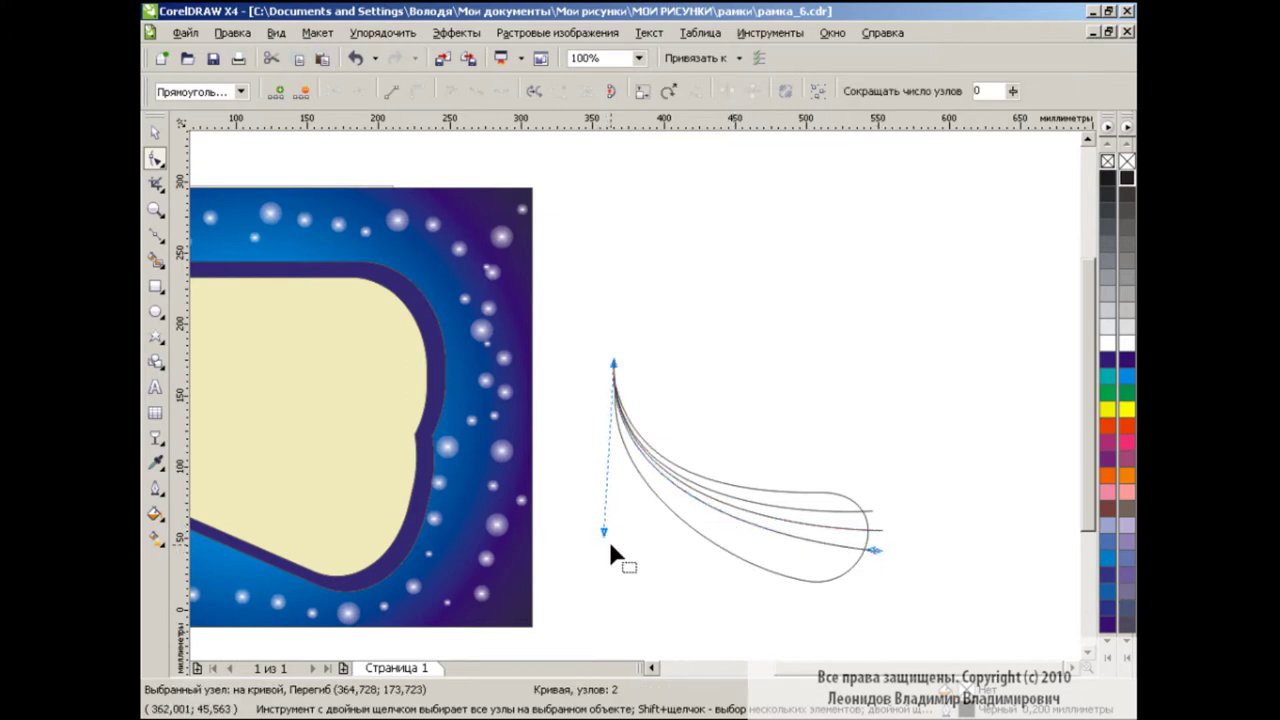
{"action": "key", "text": "space"}
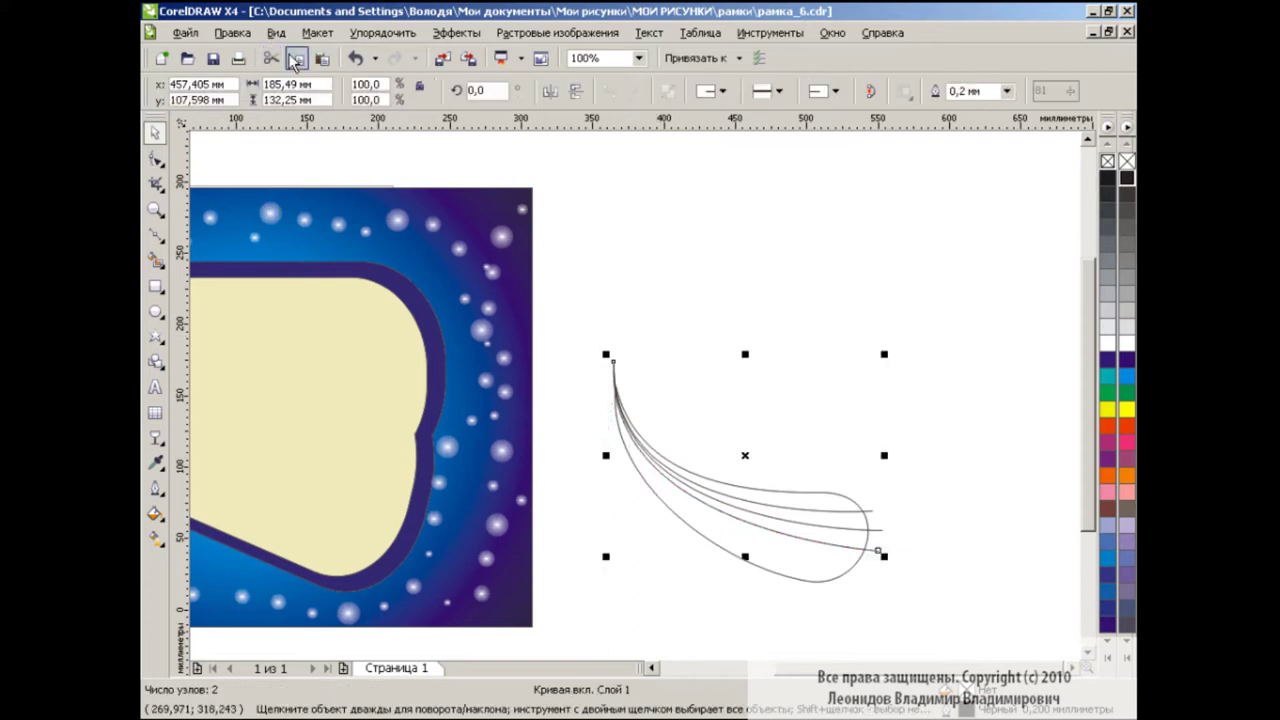
{"action": "left_click", "coordinate": [296, 60]}
{"action": "left_click", "coordinate": [160, 160]}
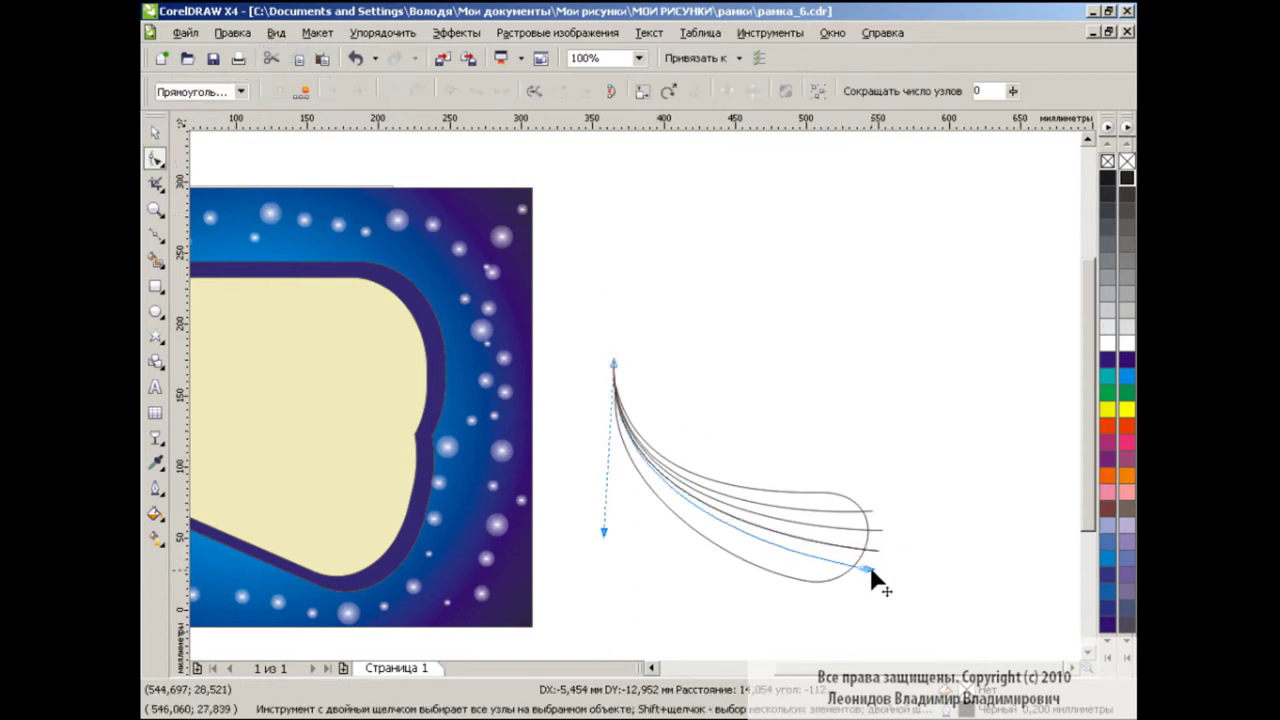
{"action": "left_click_drag", "start_coordinate": [603, 531], "coordinate": [598, 533]}
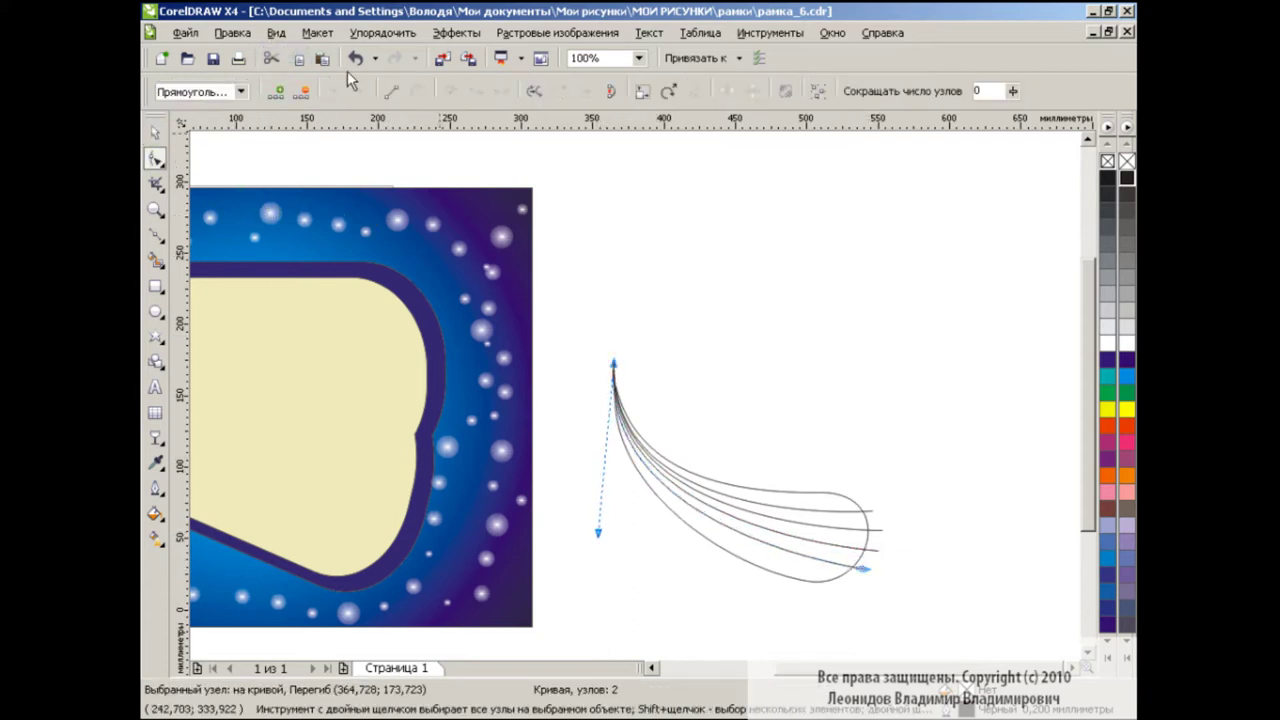
{"action": "left_click_drag", "start_coordinate": [862, 568], "coordinate": [857, 584]}
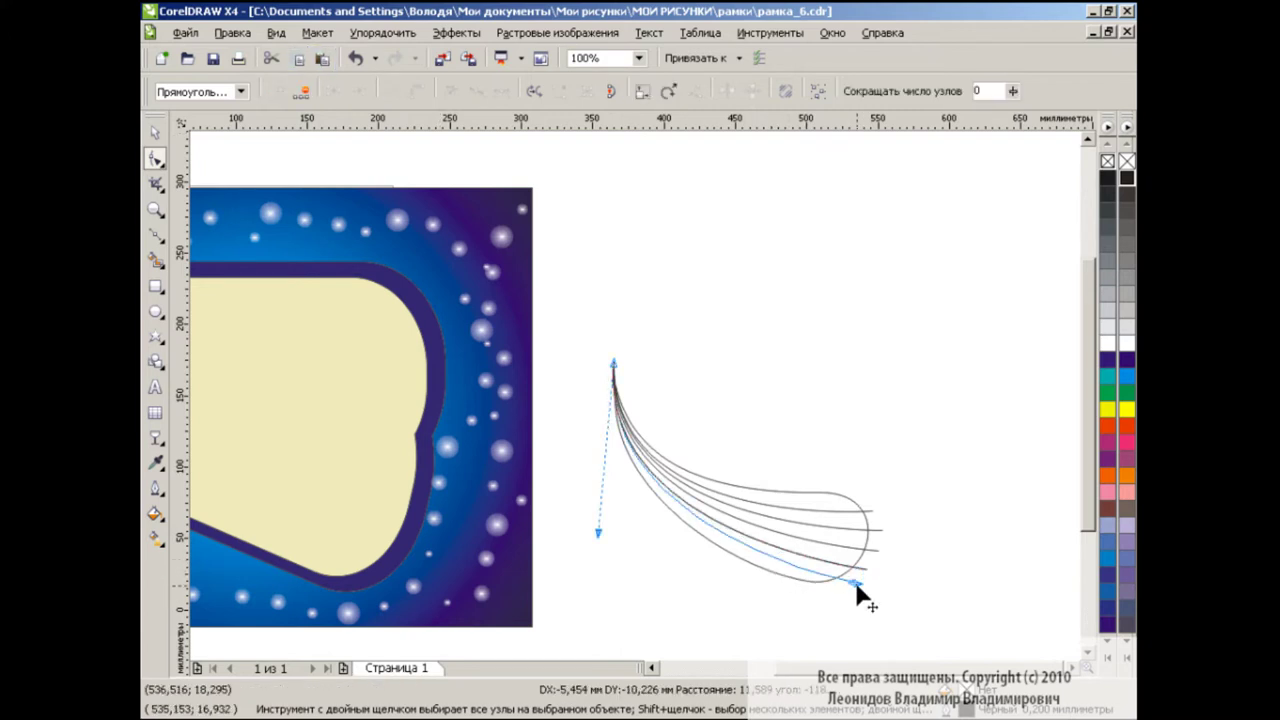
{"action": "left_click_drag", "start_coordinate": [598, 534], "coordinate": [592, 534]}
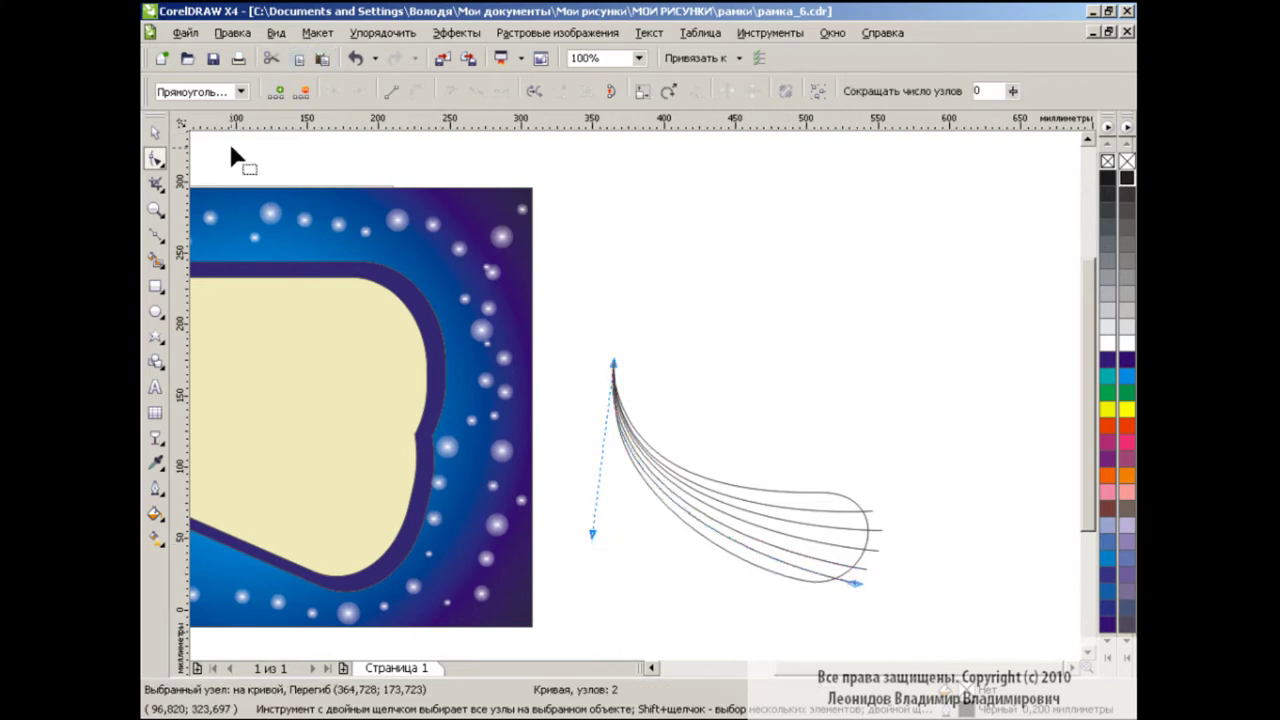
{"action": "key", "text": "space"}
{"action": "left_click", "coordinate": [975, 437]}
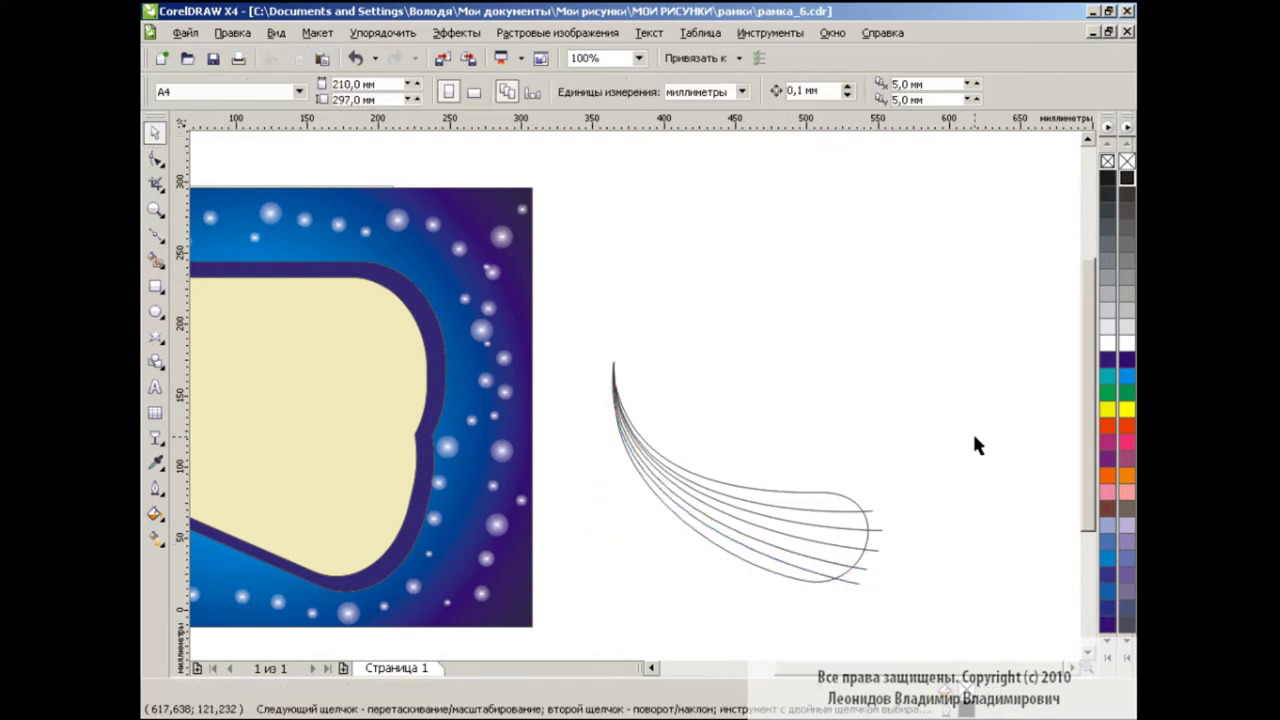
Smart Fill the feather's top strip yellow and two strips below it green
{"action": "left_click", "coordinate": [157, 262]}
{"action": "left_click", "coordinate": [405, 92]}
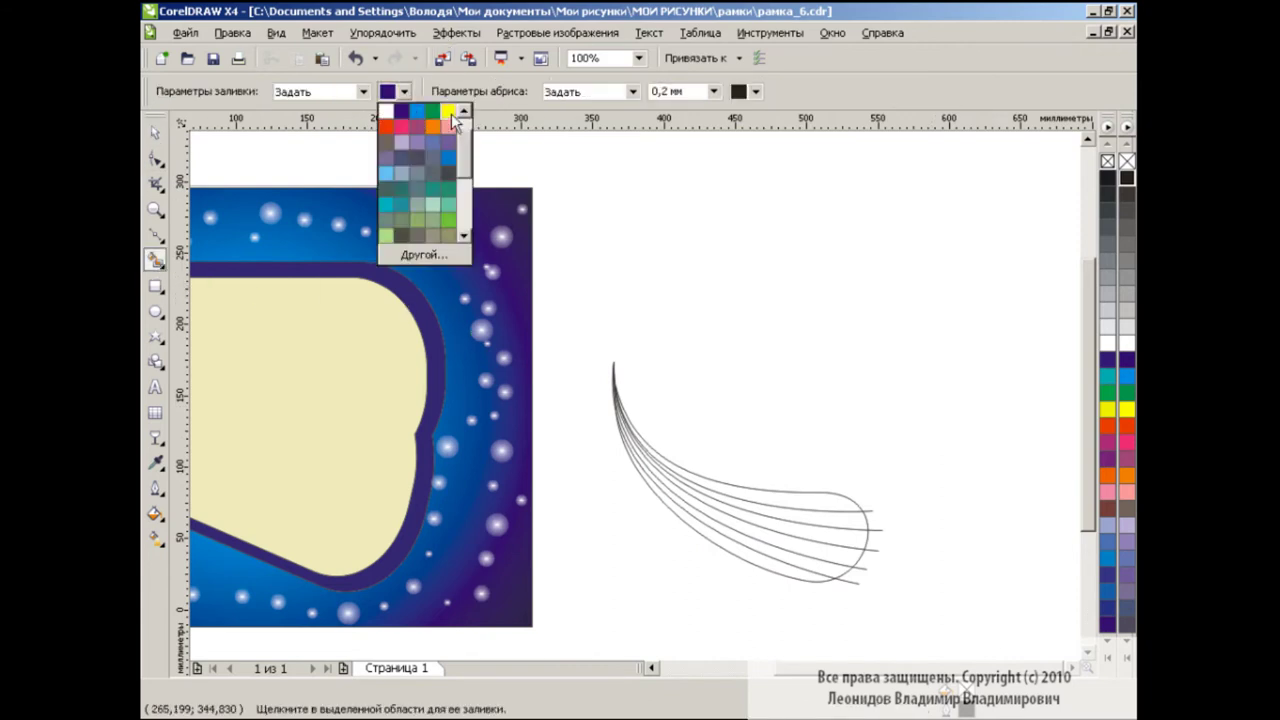
{"action": "left_click", "coordinate": [449, 112]}
{"action": "left_click", "coordinate": [822, 504]}
{"action": "left_click", "coordinate": [405, 92]}
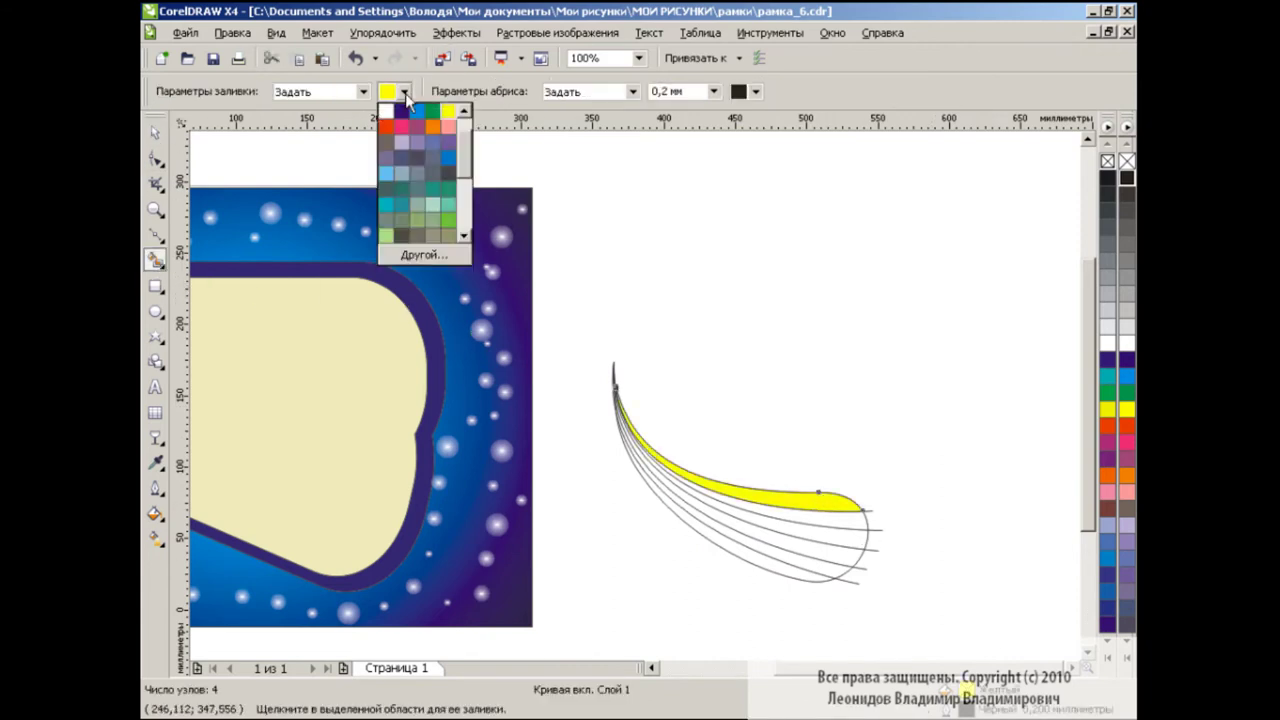
{"action": "left_click", "coordinate": [450, 218]}
{"action": "left_click", "coordinate": [850, 530]}
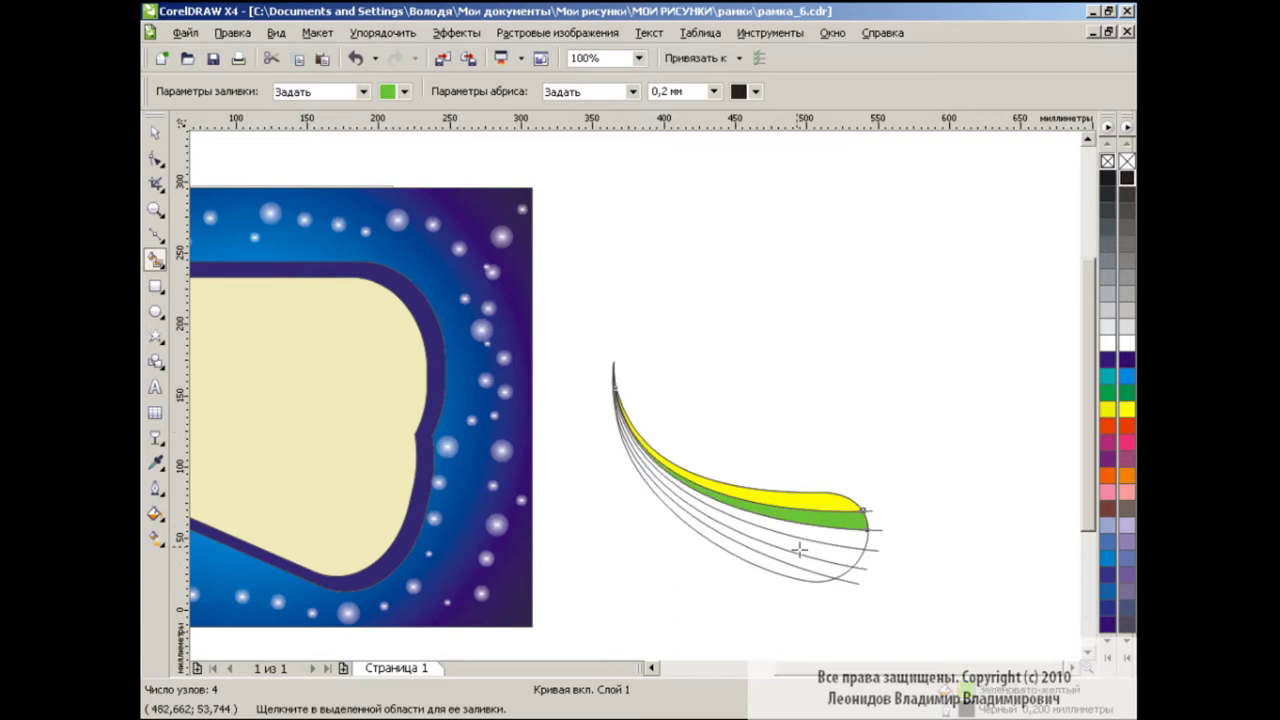
{"action": "left_click", "coordinate": [830, 570]}
Smart Fill the middle strip red and the two remaining lower strips blue
{"action": "left_click", "coordinate": [405, 92]}
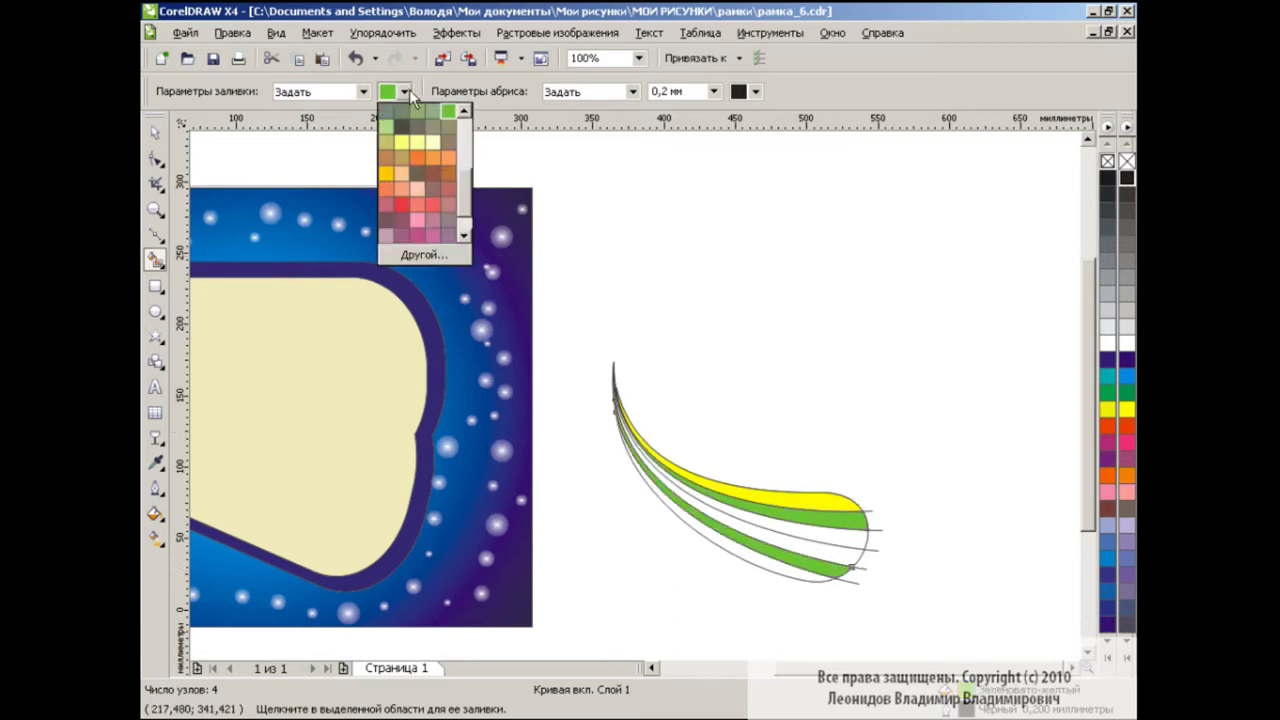
{"action": "scroll", "coordinate": [464, 150], "scroll_direction": "up", "scroll_amount": 5}
{"action": "left_click", "coordinate": [386, 158]}
{"action": "left_click", "coordinate": [836, 540]}
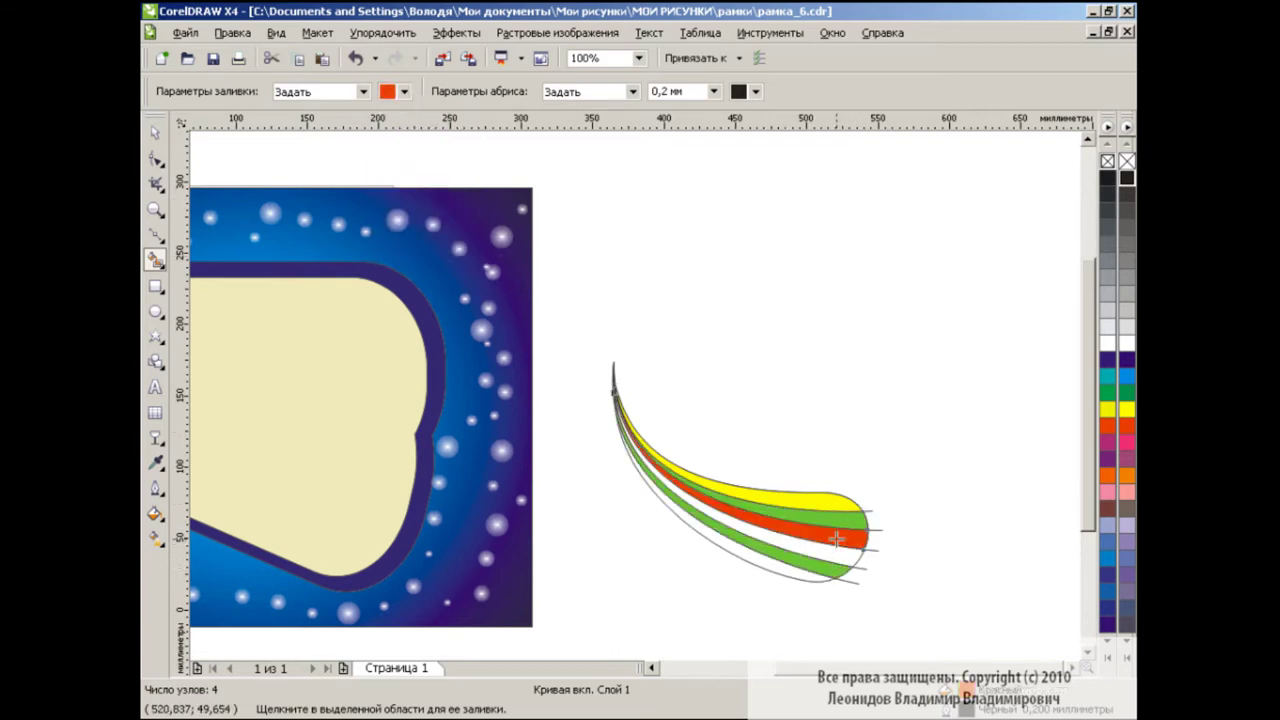
{"action": "left_click", "coordinate": [405, 92]}
{"action": "scroll", "coordinate": [464, 175], "scroll_direction": "down", "scroll_amount": 3}
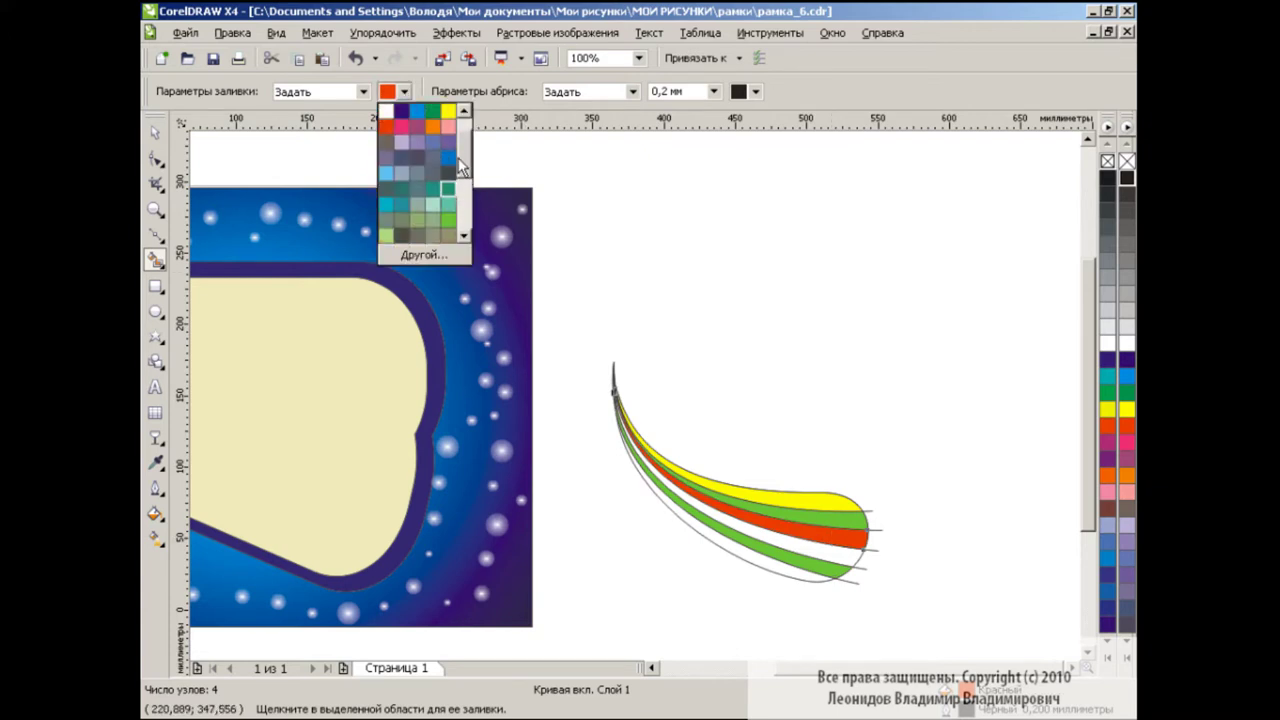
{"action": "scroll", "coordinate": [464, 175], "scroll_direction": "down", "scroll_amount": 2}
{"action": "left_click", "coordinate": [433, 171]}
{"action": "left_click", "coordinate": [808, 549]}
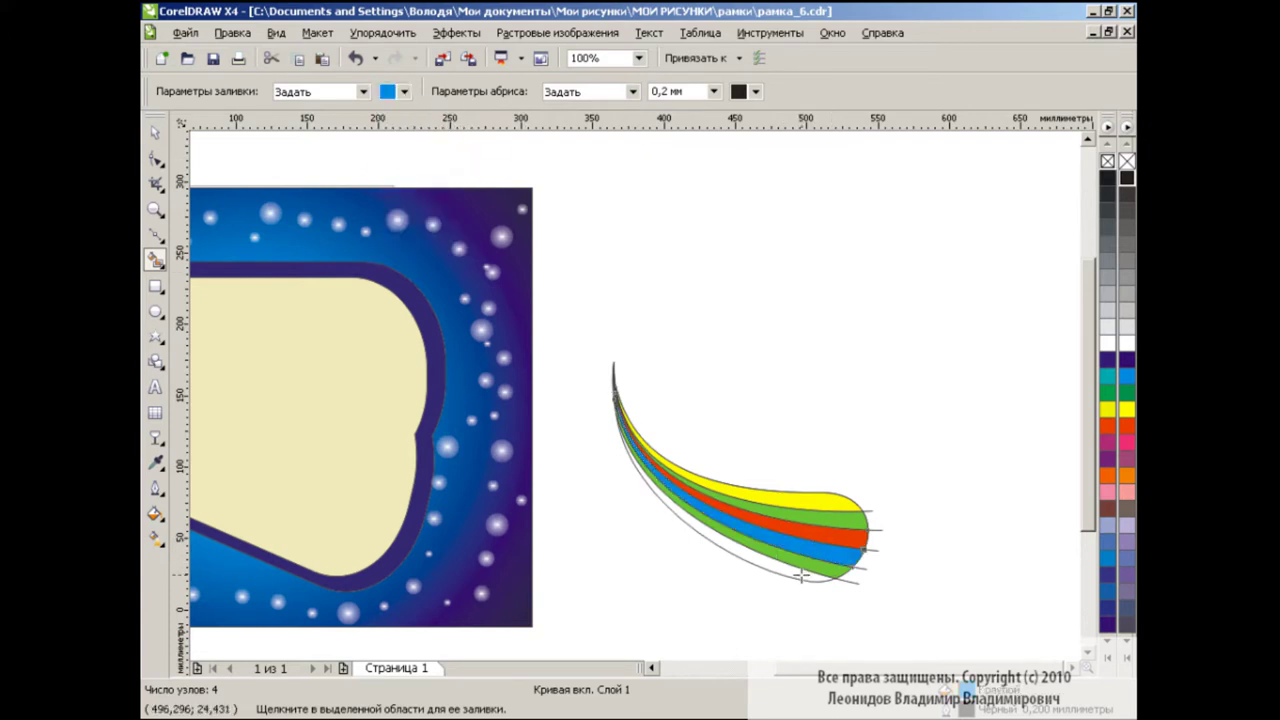
{"action": "left_click", "coordinate": [805, 582]}
{"action": "left_click", "coordinate": [157, 133]}
{"action": "left_click", "coordinate": [935, 437]}
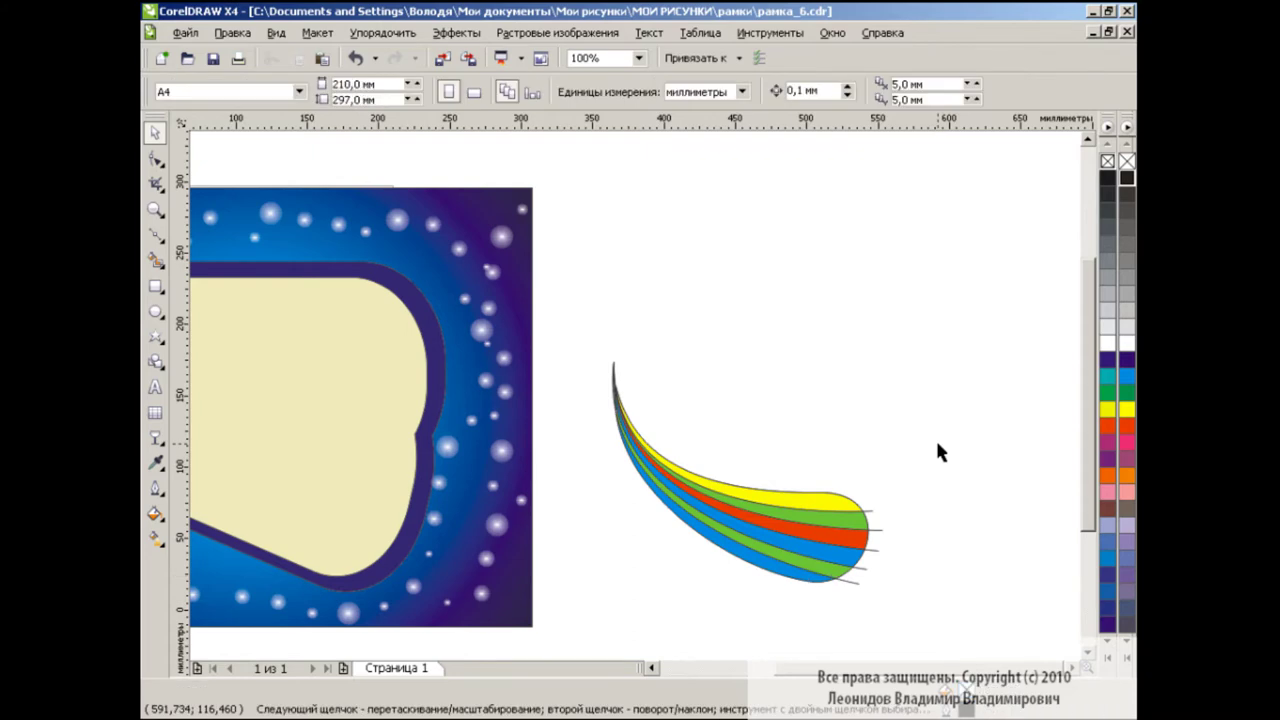
Enlarge the whole rainbow feather to about 145.8% and delete the stray lines past its end
{"action": "left_click", "coordinate": [840, 504]}
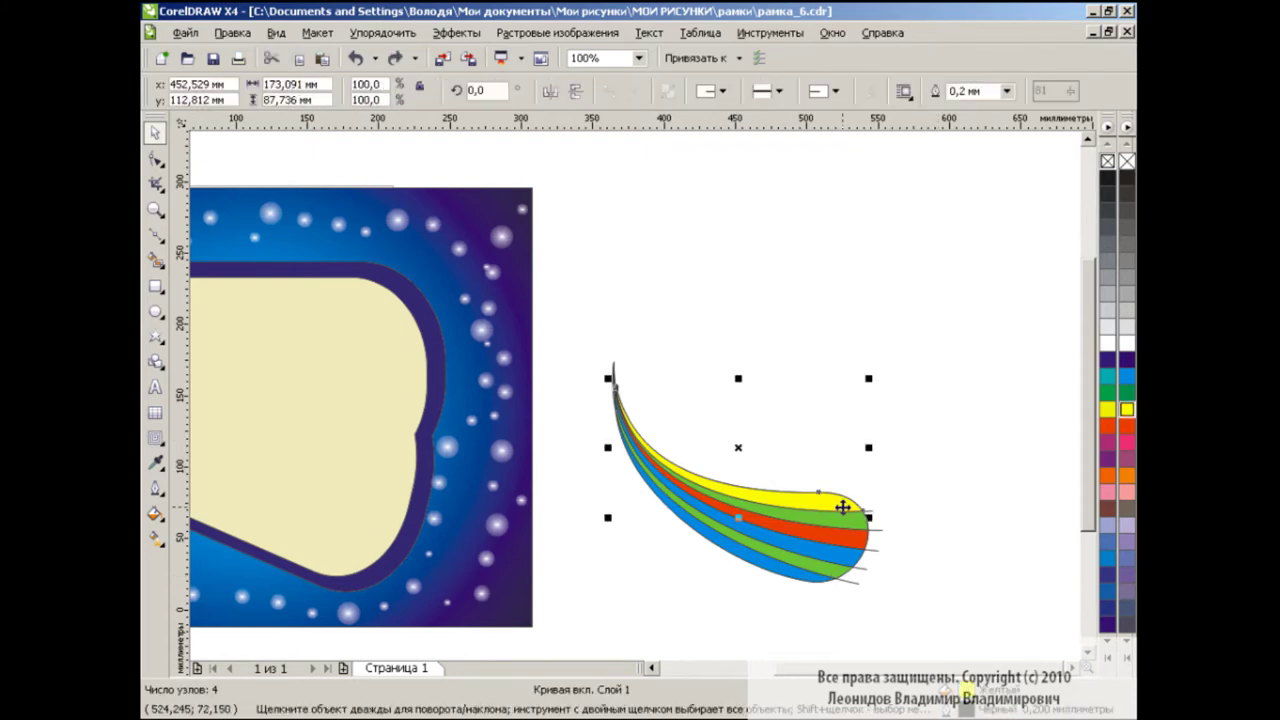
{"action": "left_click_drag", "start_coordinate": [971, 620], "coordinate": [545, 337]}
{"action": "left_click_drag", "start_coordinate": [892, 354], "coordinate": [1017, 248]}
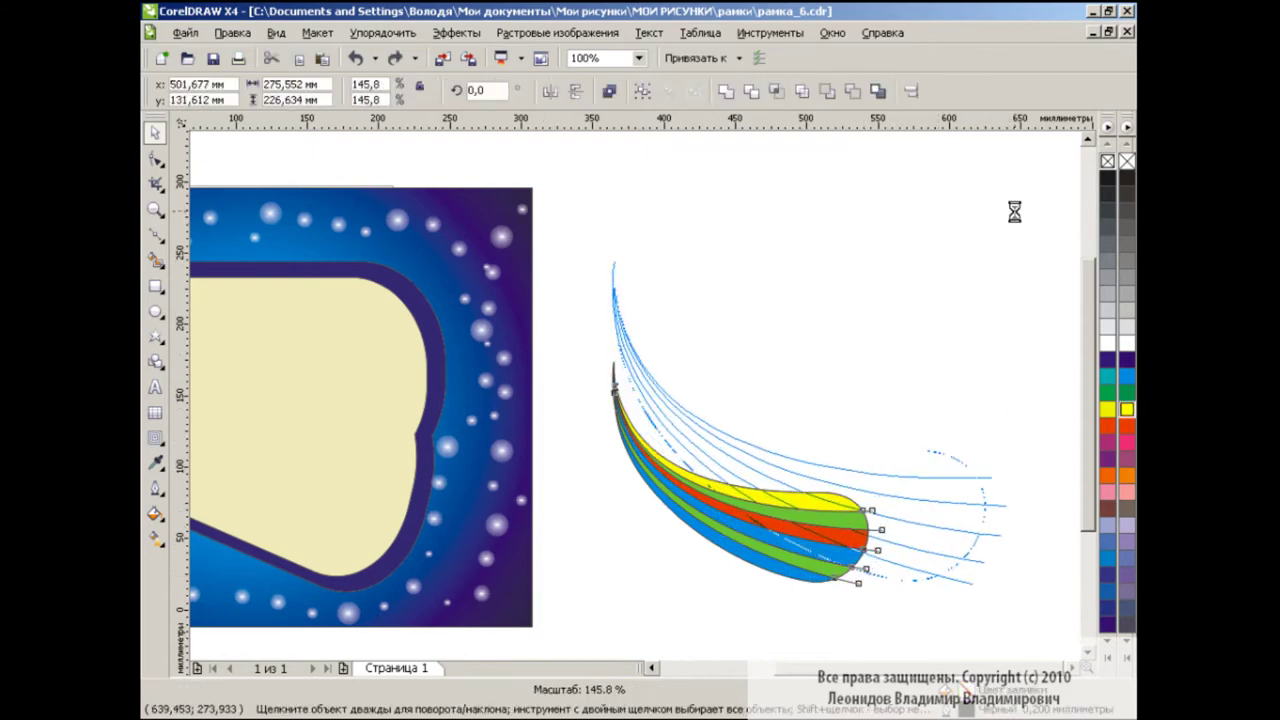
{"action": "left_click", "coordinate": [1054, 363]}
{"action": "left_click", "coordinate": [996, 506]}
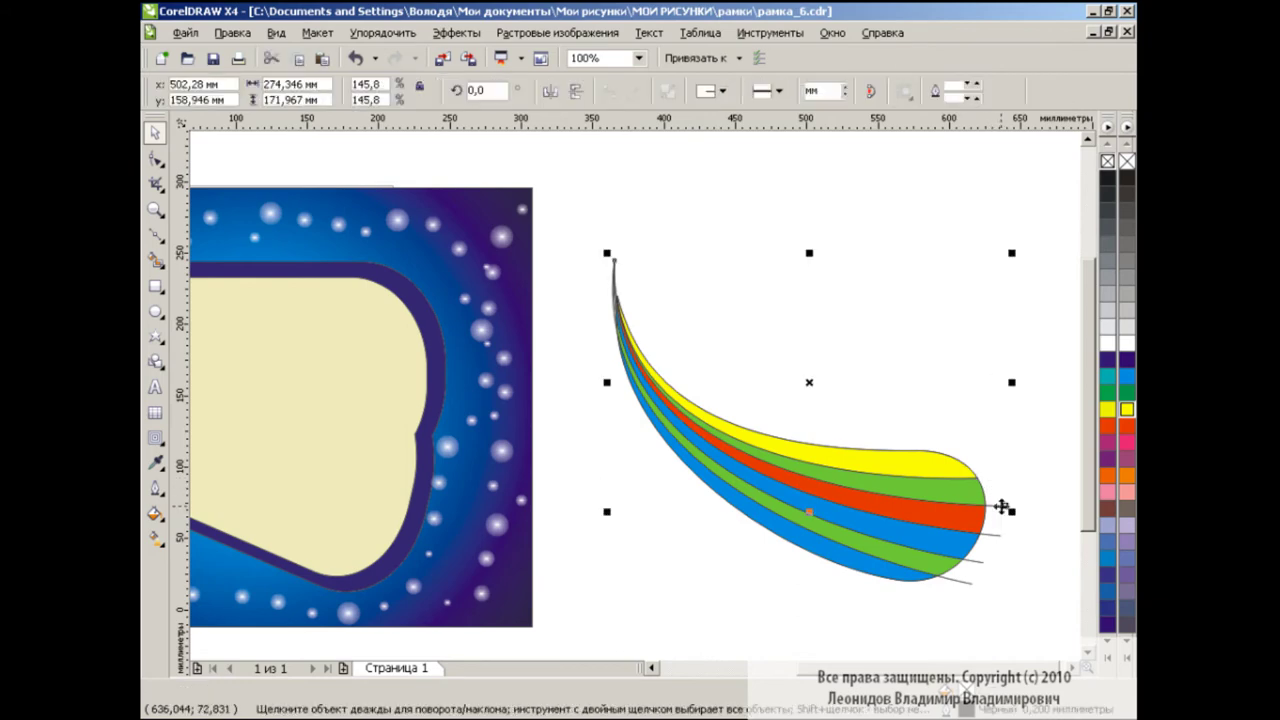
{"action": "key", "text": "Delete"}
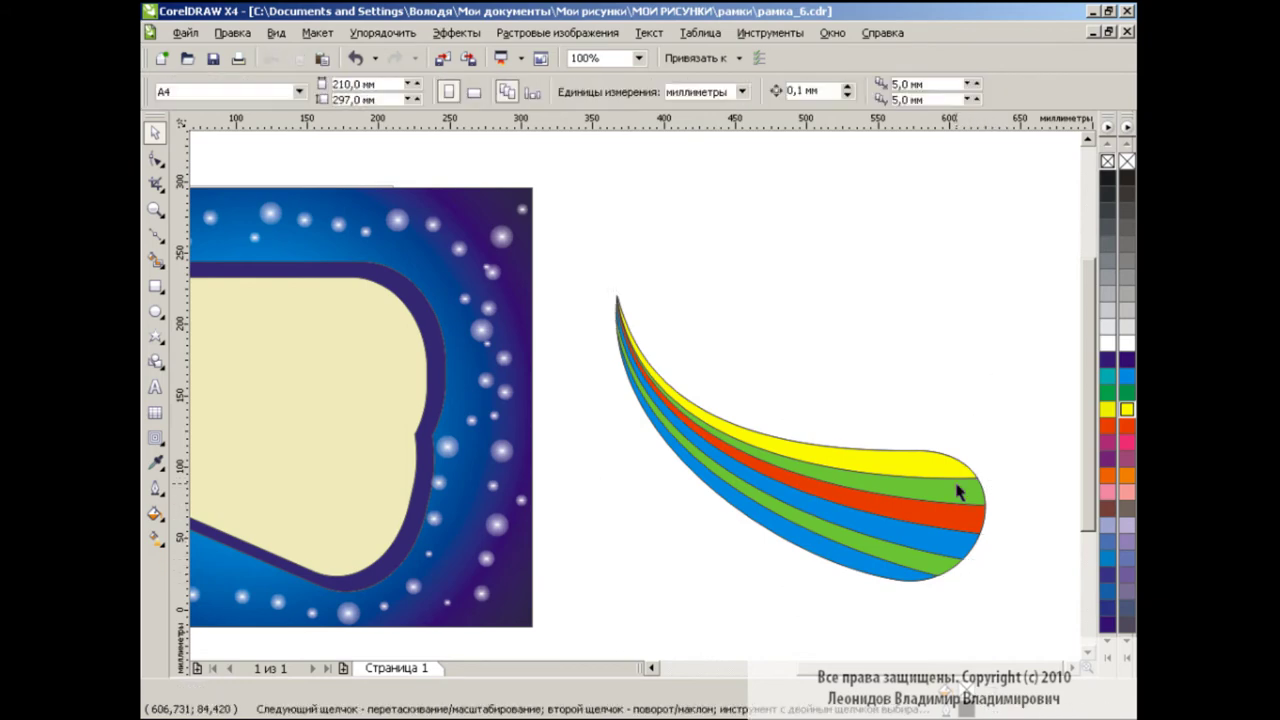
Refill the feather's top band with yellow from the palette
{"action": "left_click", "coordinate": [944, 464]}
{"action": "left_click", "coordinate": [1129, 418]}
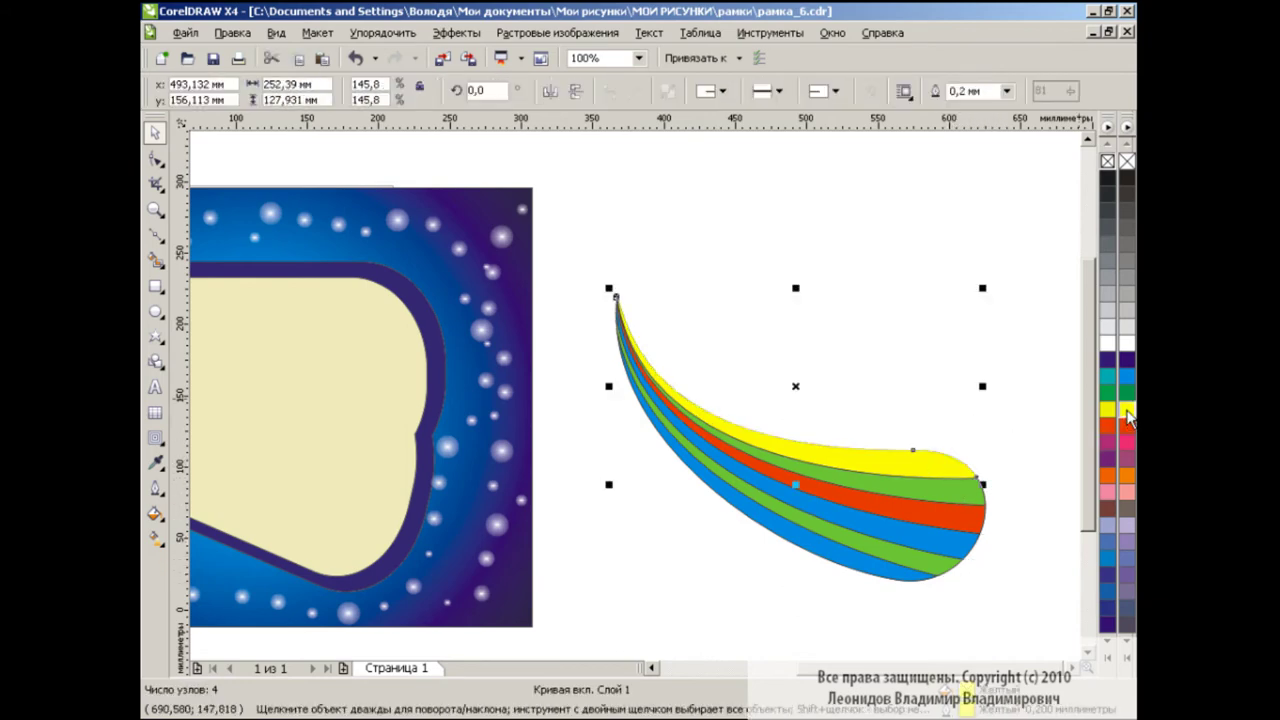
{"action": "left_click", "coordinate": [155, 461]}
{"action": "left_click", "coordinate": [155, 437]}
Add an inward contour to the yellow band and colour the second band green
{"action": "left_click", "coordinate": [229, 466]}
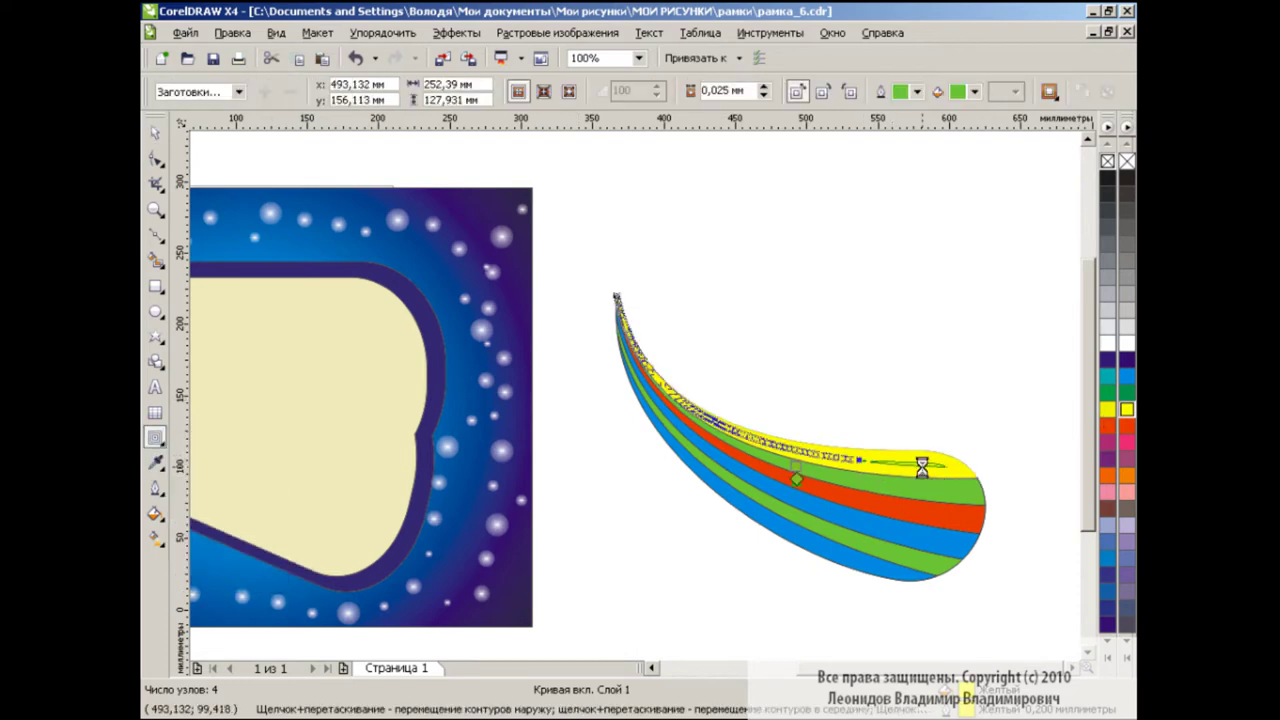
{"action": "left_click_drag", "start_coordinate": [928, 459], "coordinate": [796, 478]}
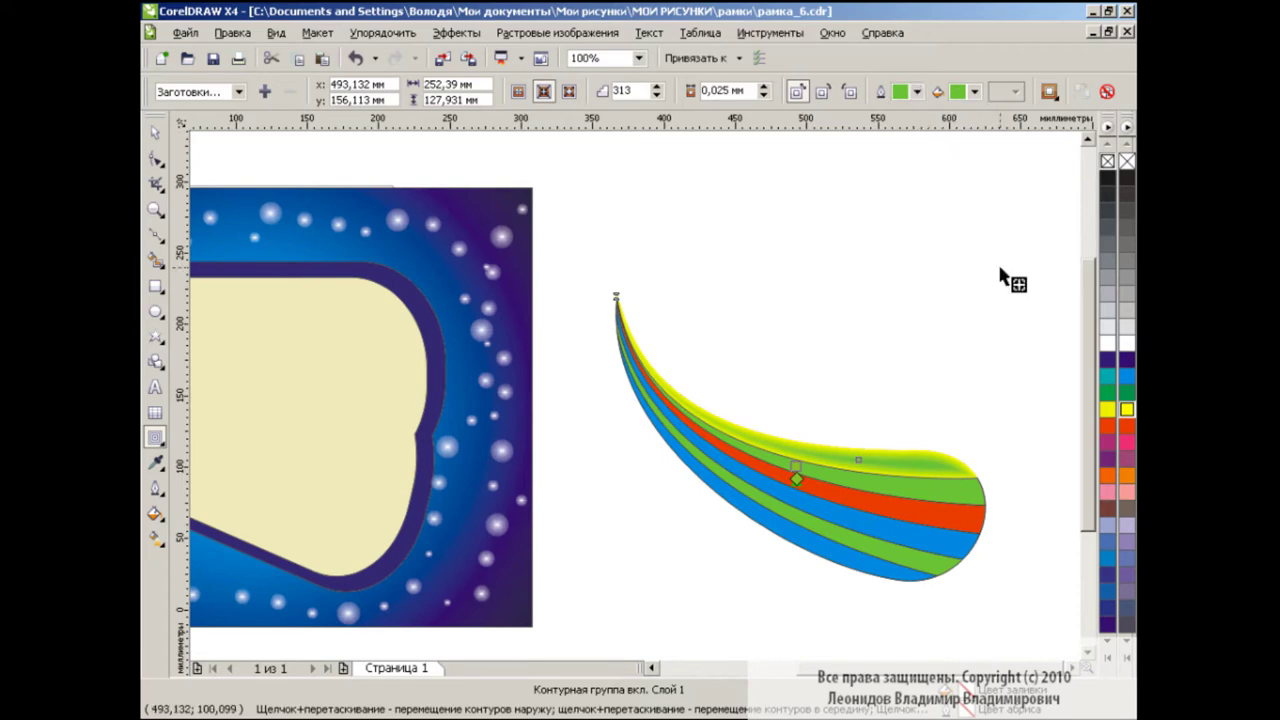
{"action": "left_click", "coordinate": [155, 132]}
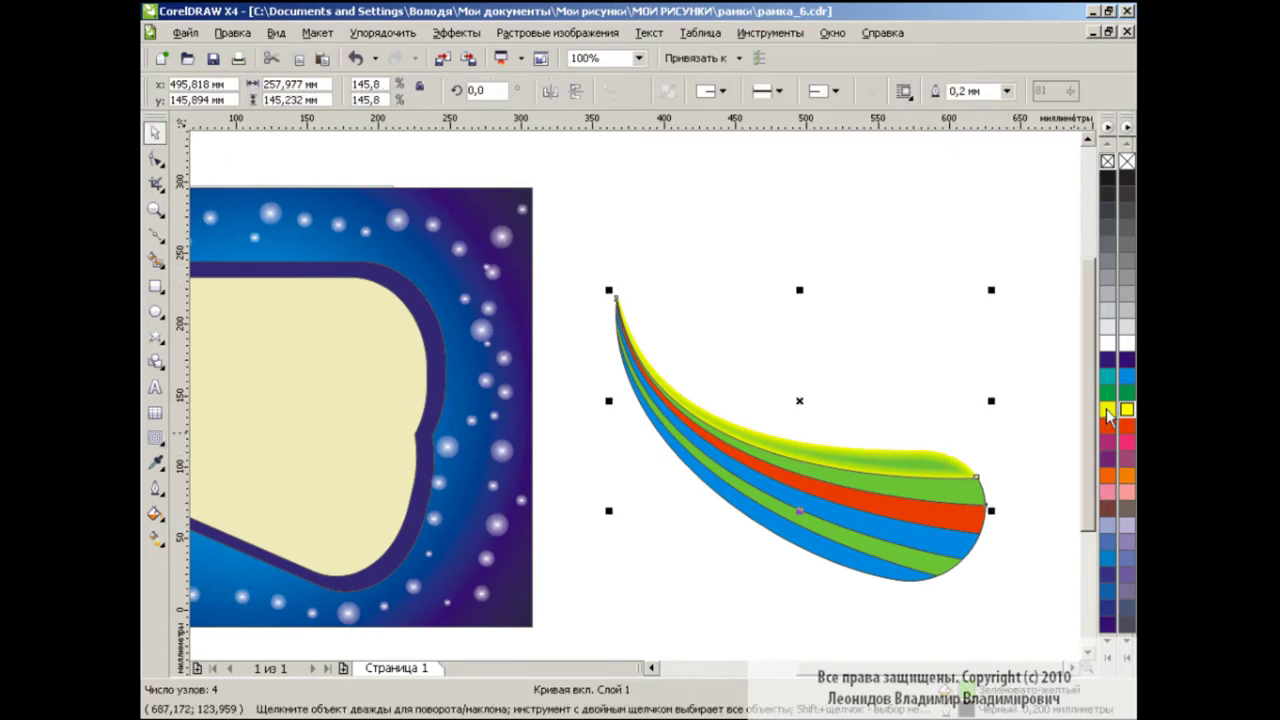
{"action": "left_click_drag", "start_coordinate": [1127, 393], "coordinate": [957, 486]}
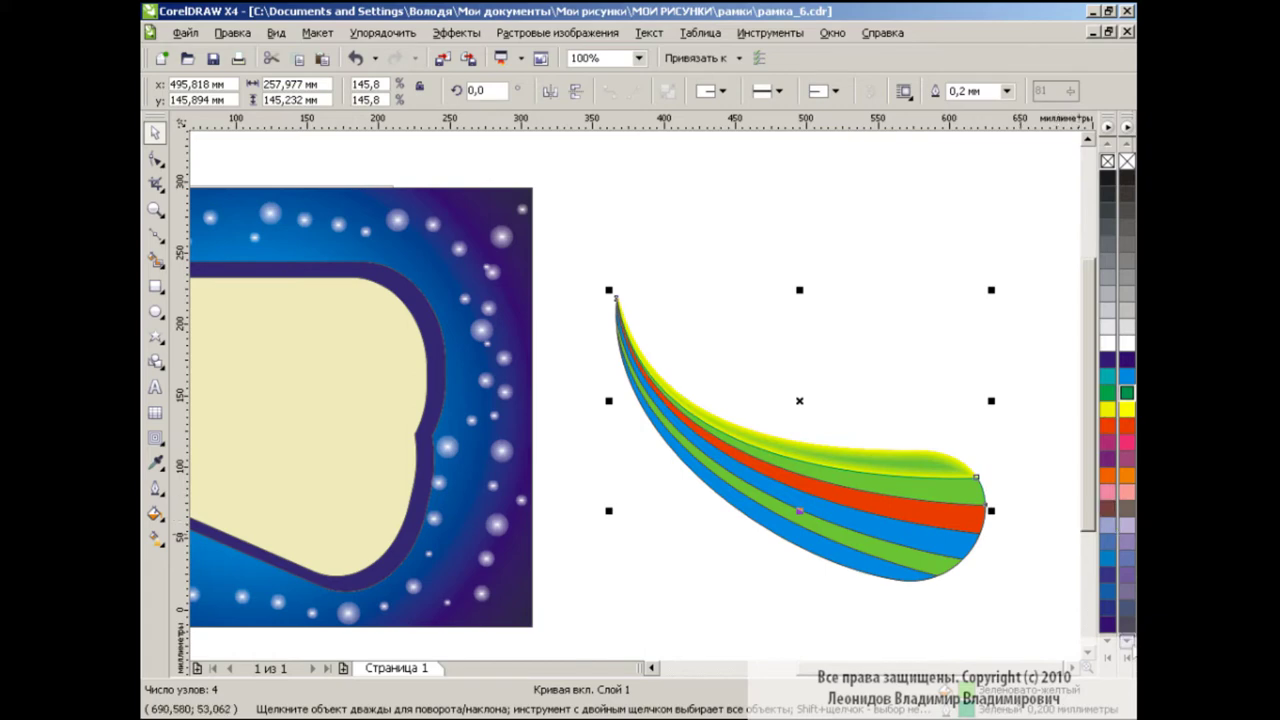
{"action": "scroll", "coordinate": [1127, 450], "scroll_direction": "down", "scroll_amount": 3}
{"action": "scroll", "coordinate": [1127, 450], "scroll_direction": "down", "scroll_amount": 3}
{"action": "scroll", "coordinate": [1127, 480], "scroll_direction": "down", "scroll_amount": 3}
{"action": "scroll", "coordinate": [1133, 512], "scroll_direction": "down", "scroll_amount": 2}
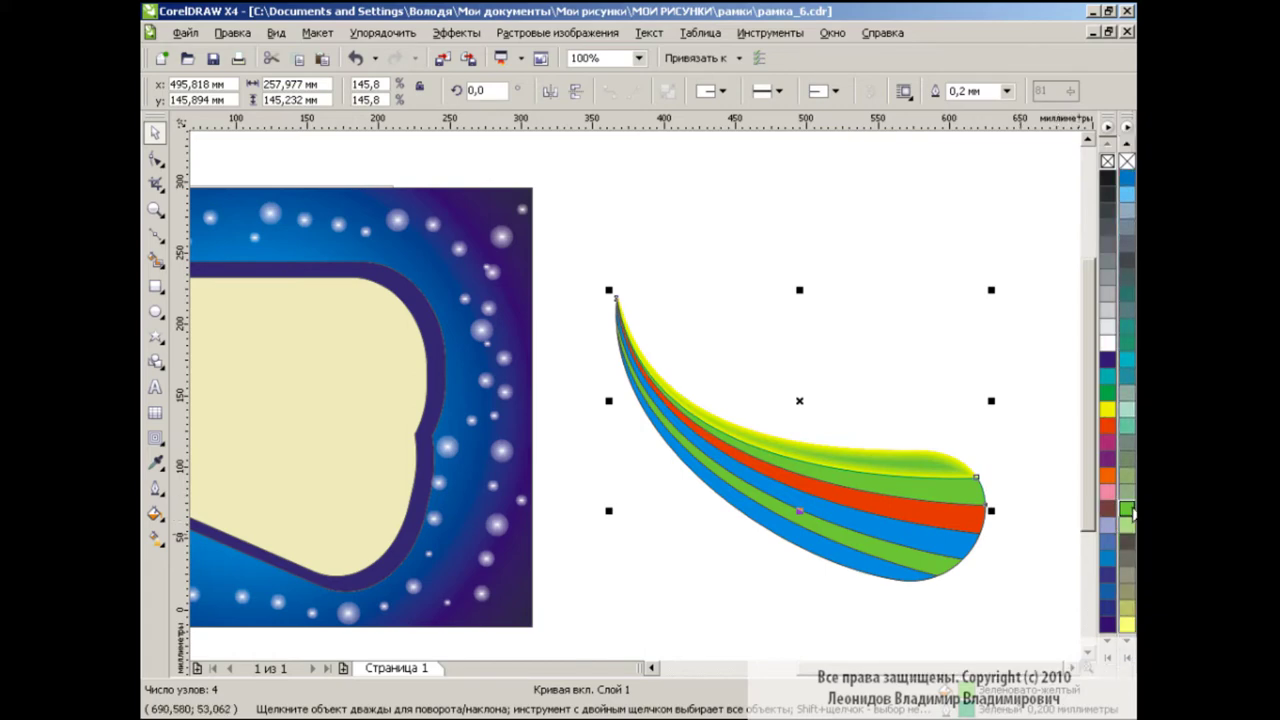
{"action": "left_click", "coordinate": [1127, 144]}
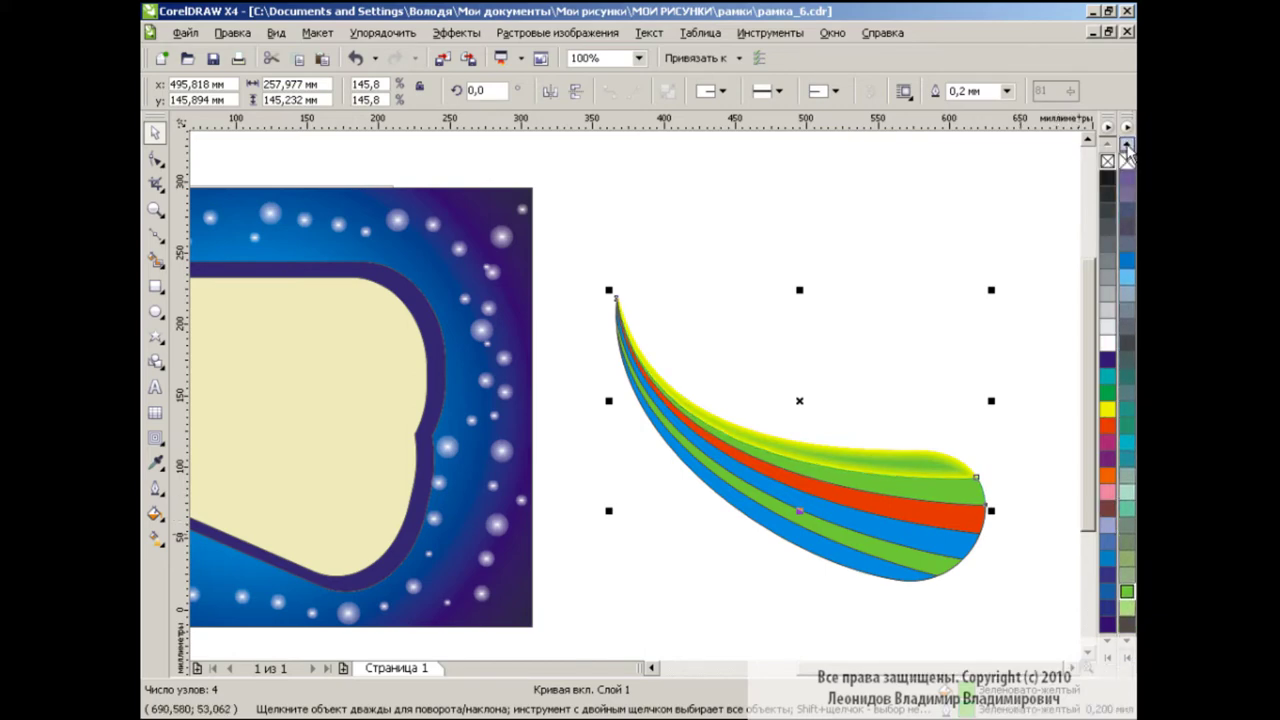
{"action": "left_click", "coordinate": [1127, 144]}
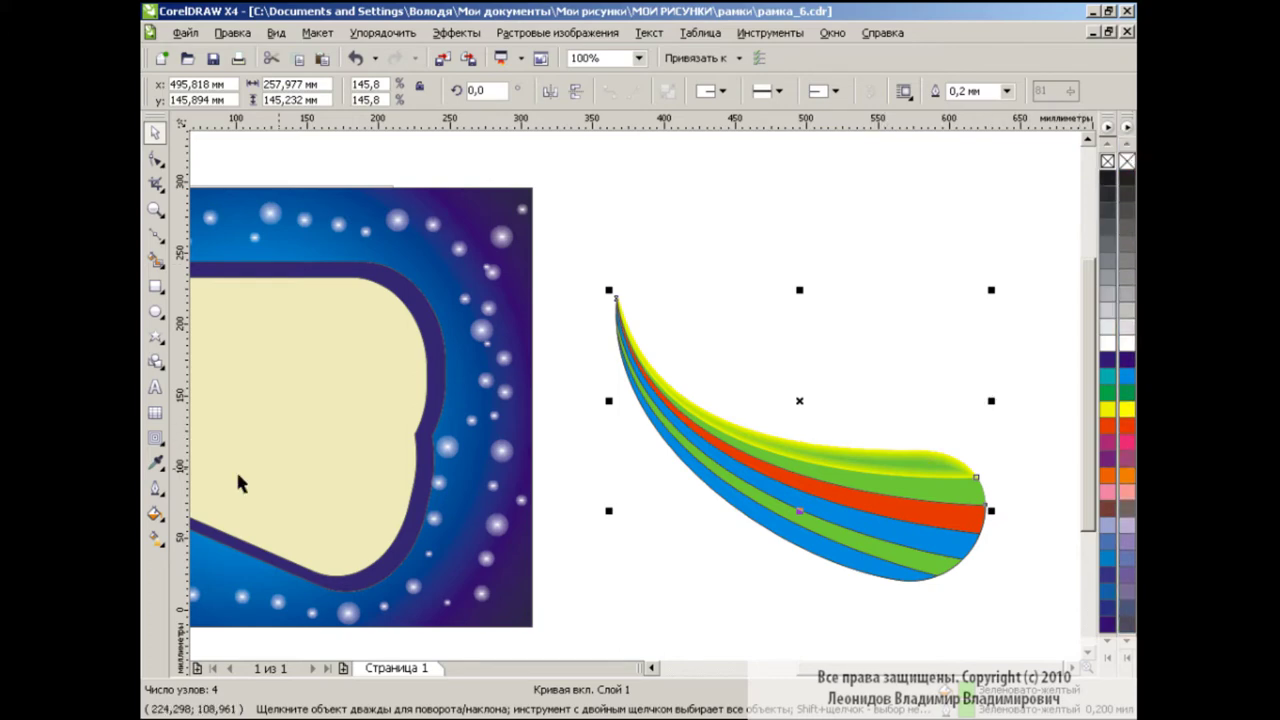
Contour the green band inward with yellow outline and fill end colours
{"action": "left_click", "coordinate": [155, 437]}
{"action": "left_click", "coordinate": [957, 500]}
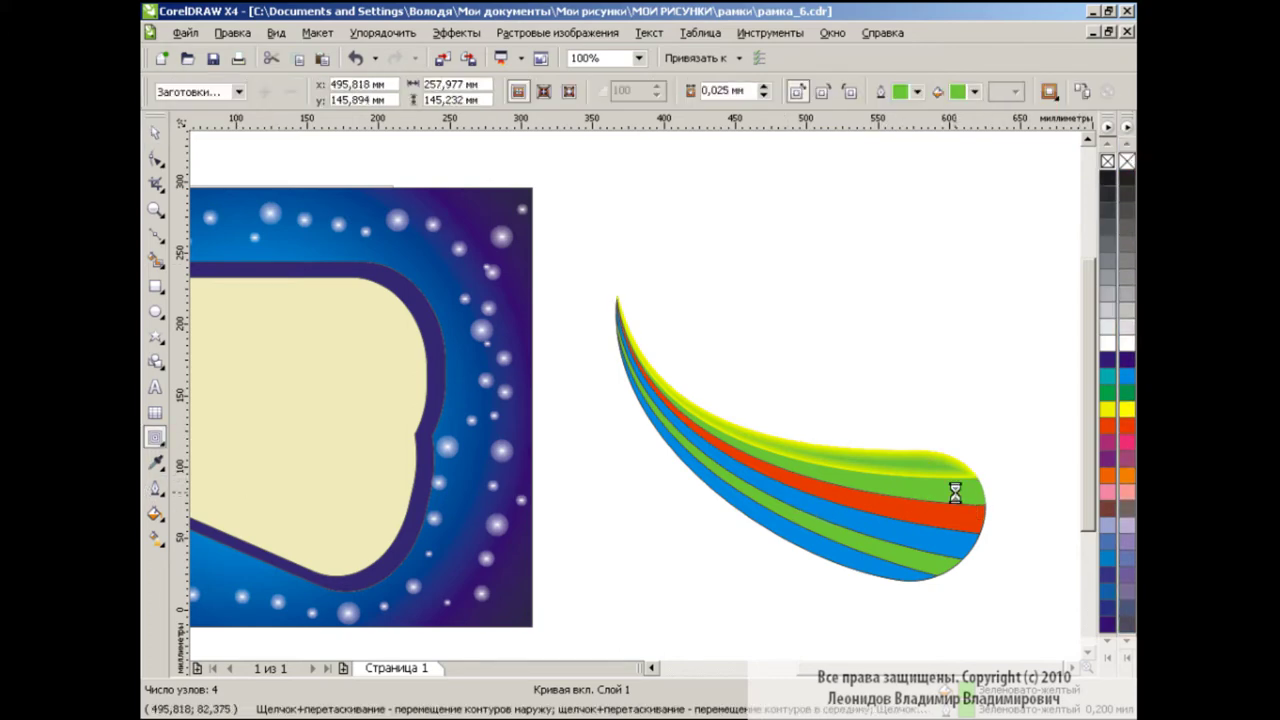
{"action": "left_click", "coordinate": [916, 91]}
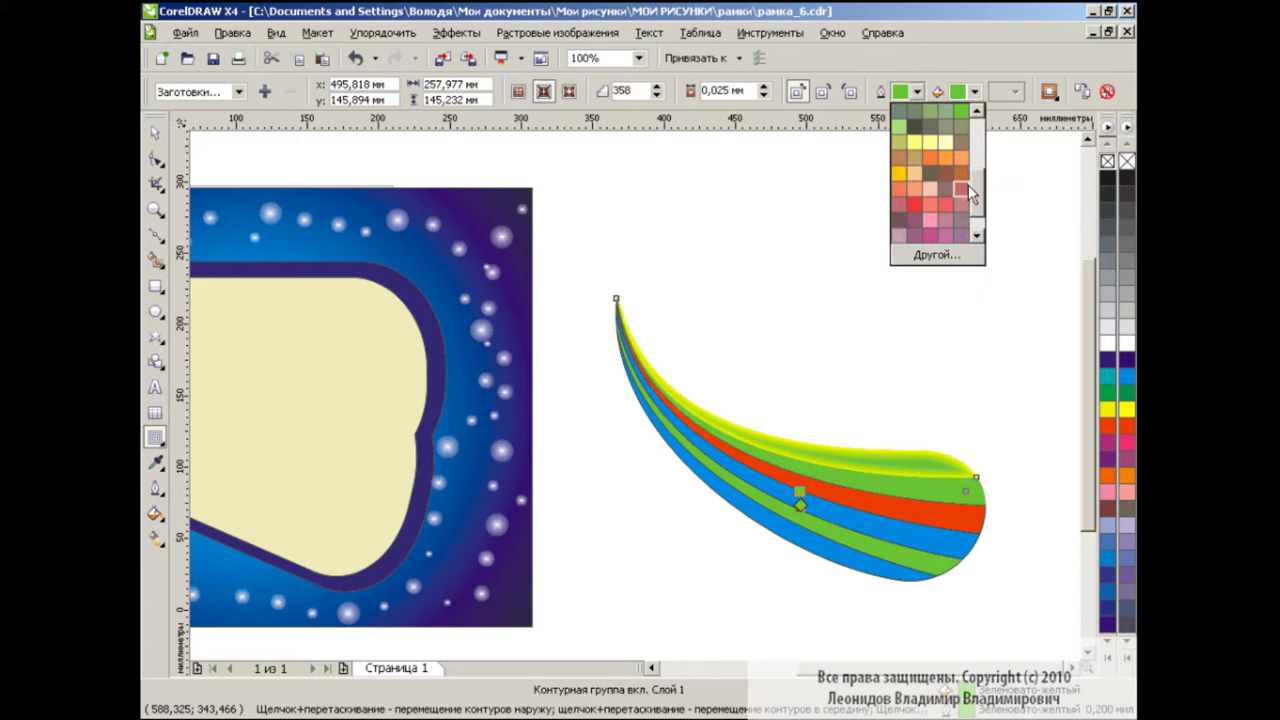
{"action": "scroll", "coordinate": [970, 195], "scroll_direction": "up", "scroll_amount": 2}
{"action": "left_click", "coordinate": [929, 142]}
{"action": "left_click", "coordinate": [975, 91]}
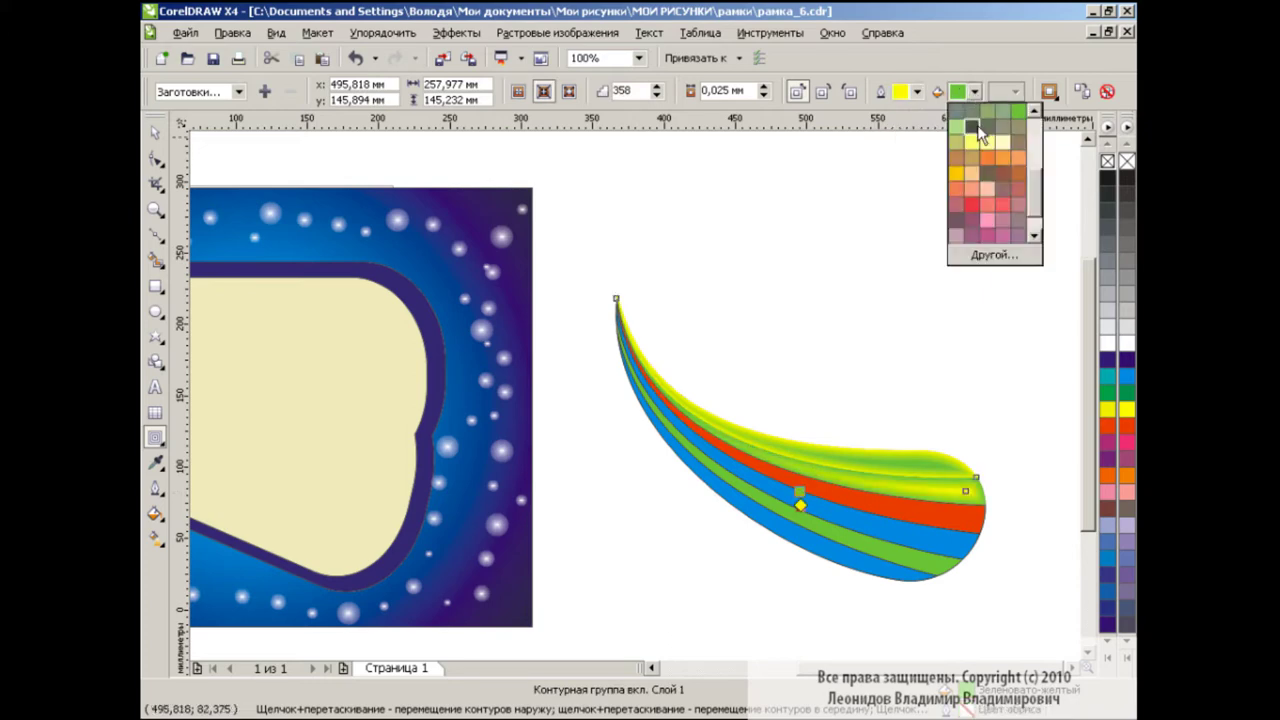
{"action": "left_click", "coordinate": [1038, 133]}
{"action": "left_click", "coordinate": [1019, 143]}
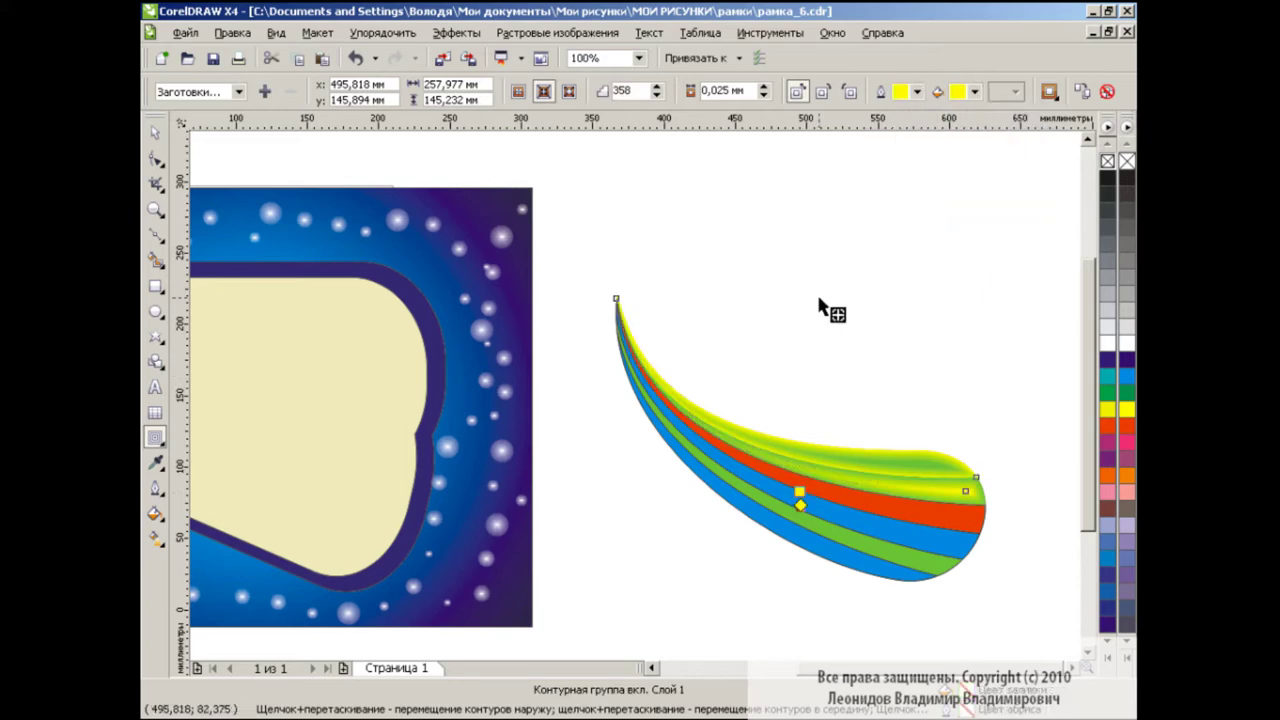
{"action": "key", "text": "space"}
{"action": "left_click", "coordinate": [985, 530]}
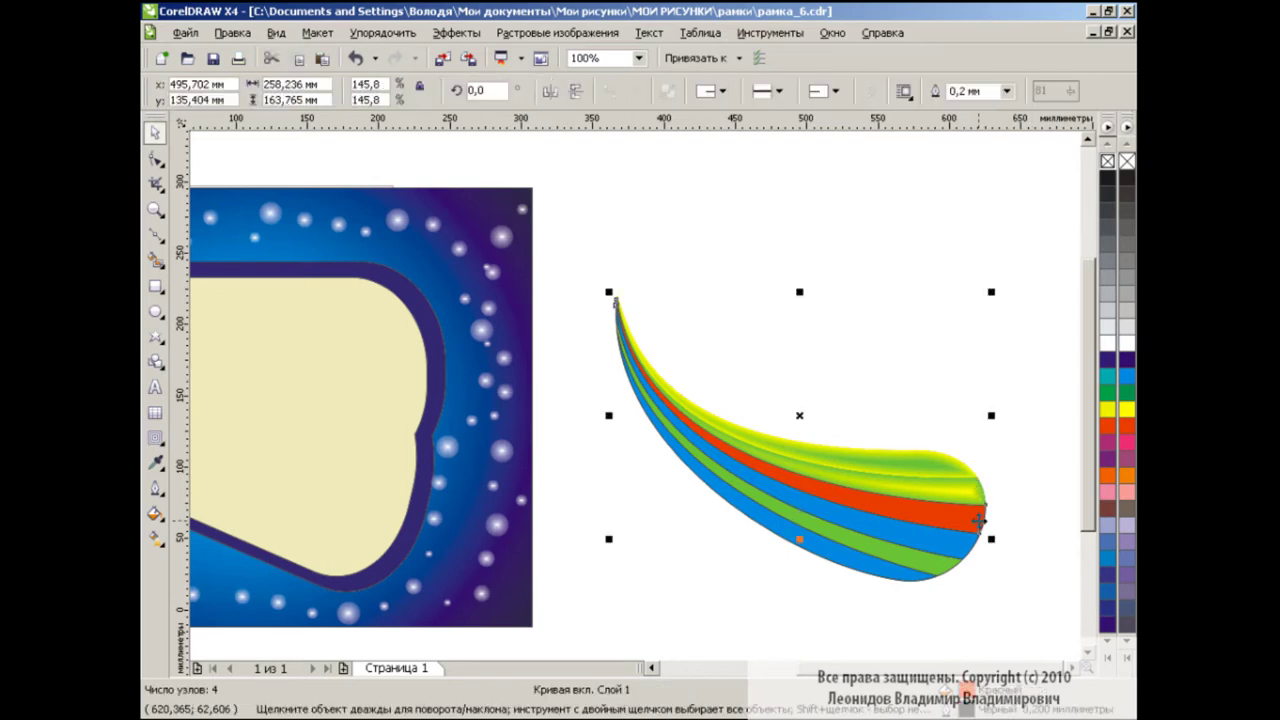
Give the red band a red outline and a contour blend ending in dark purple
{"action": "right_click", "coordinate": [1127, 425]}
{"action": "left_click", "coordinate": [1006, 576]}
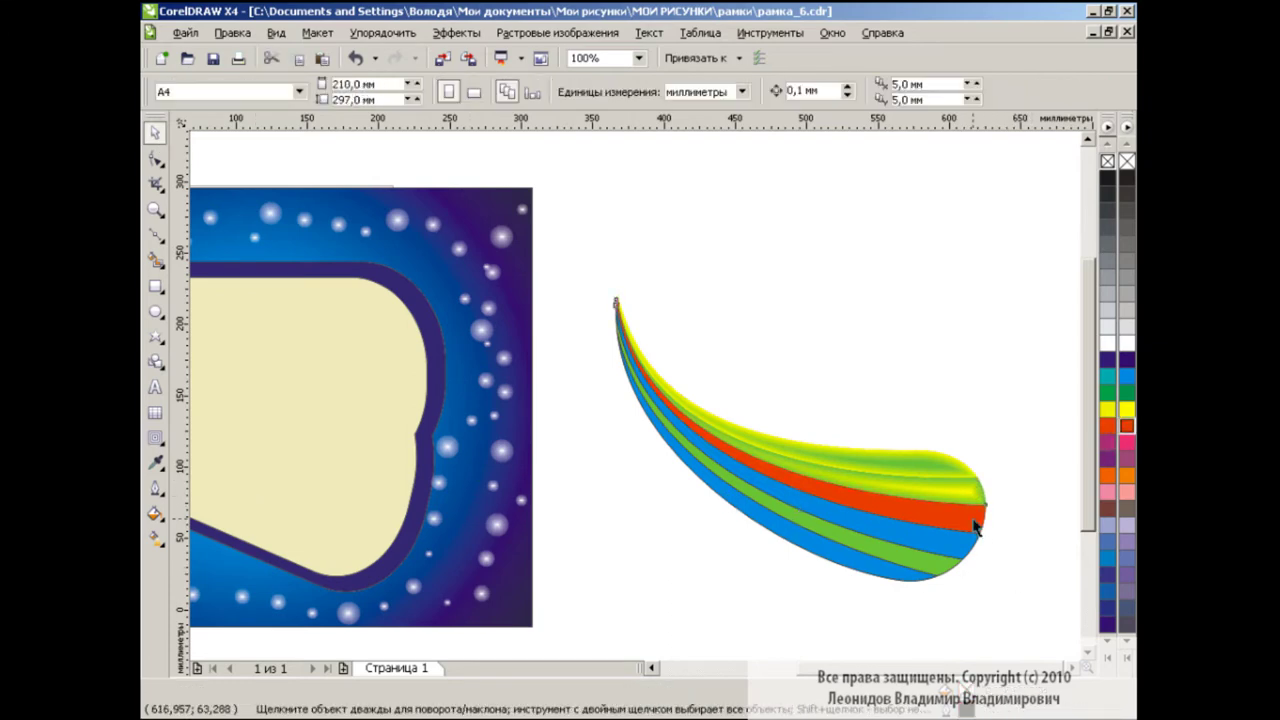
{"action": "left_click", "coordinate": [980, 522]}
{"action": "left_click", "coordinate": [155, 437]}
{"action": "left_click_drag", "start_coordinate": [970, 515], "coordinate": [966, 528]}
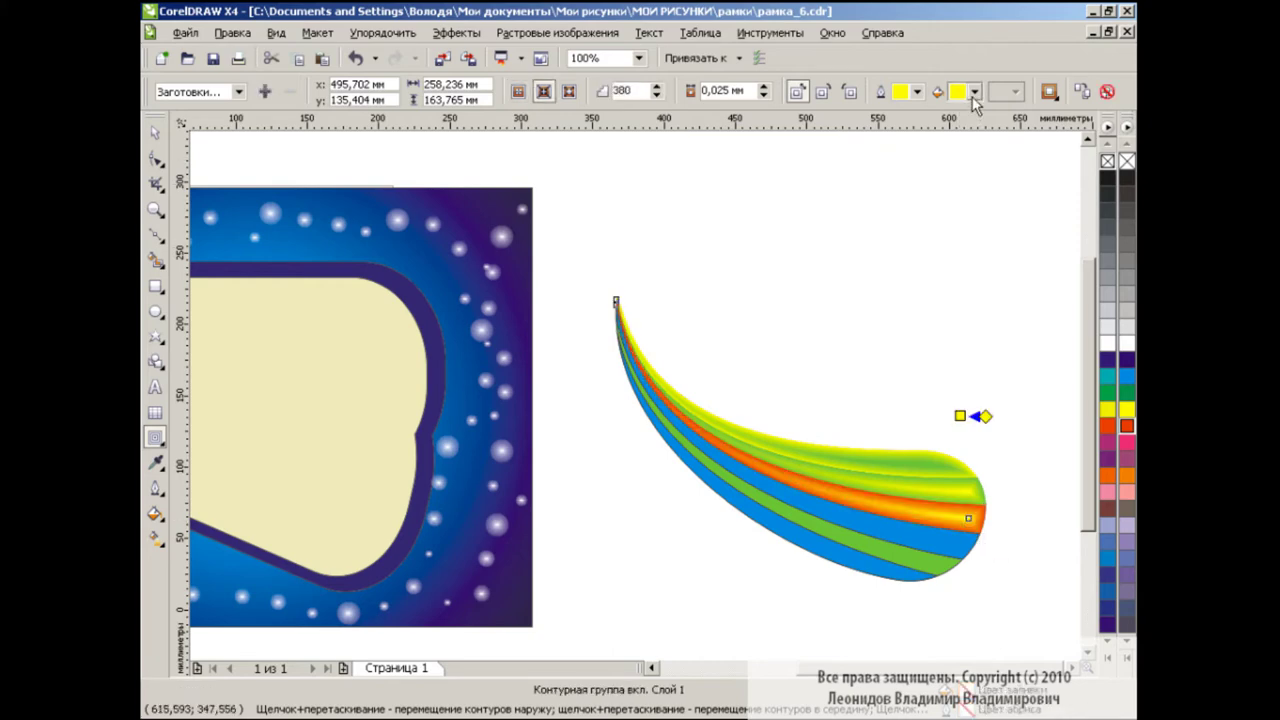
{"action": "left_click", "coordinate": [917, 92]}
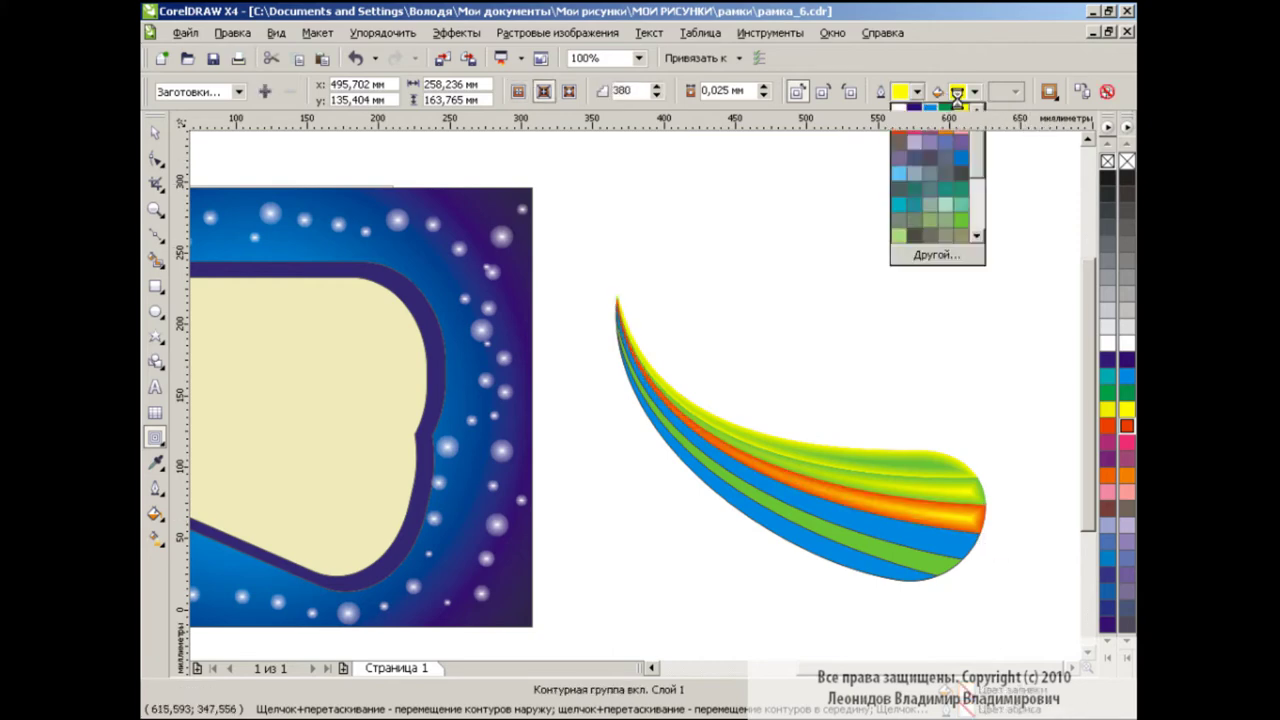
{"action": "left_click", "coordinate": [930, 111]}
{"action": "left_click", "coordinate": [914, 111]}
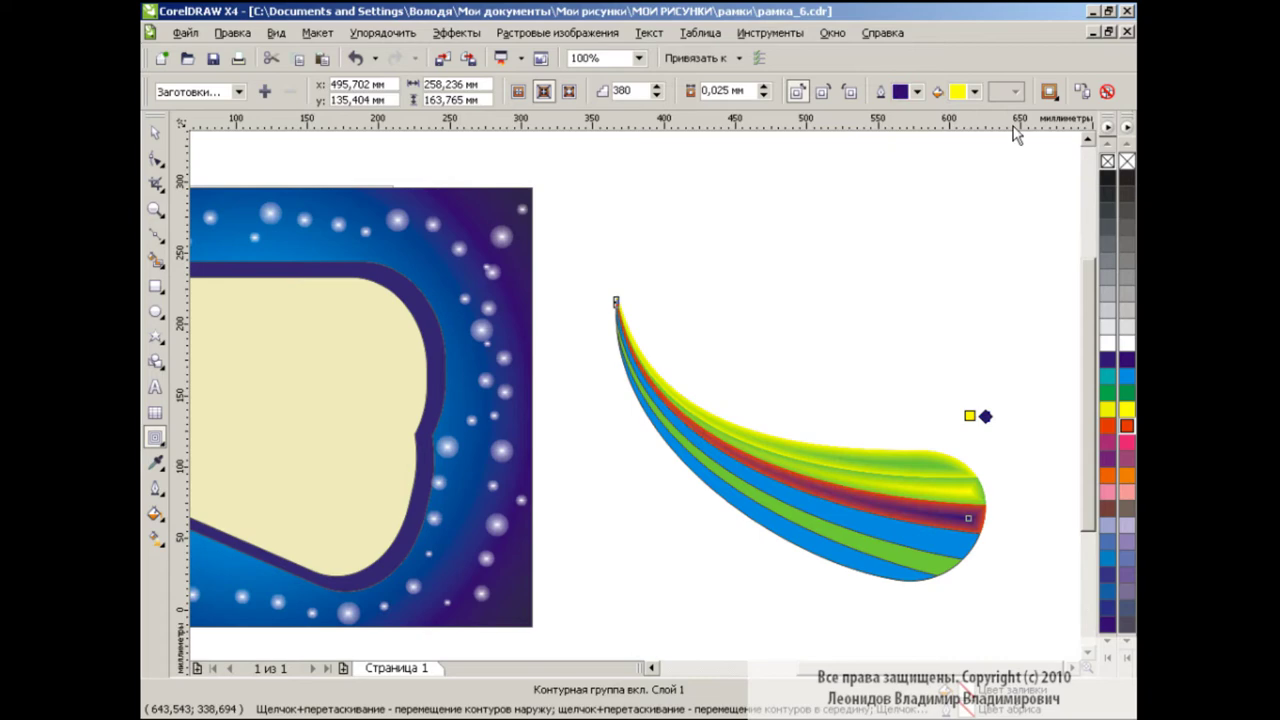
{"action": "left_click", "coordinate": [974, 92]}
{"action": "key", "text": "space"}
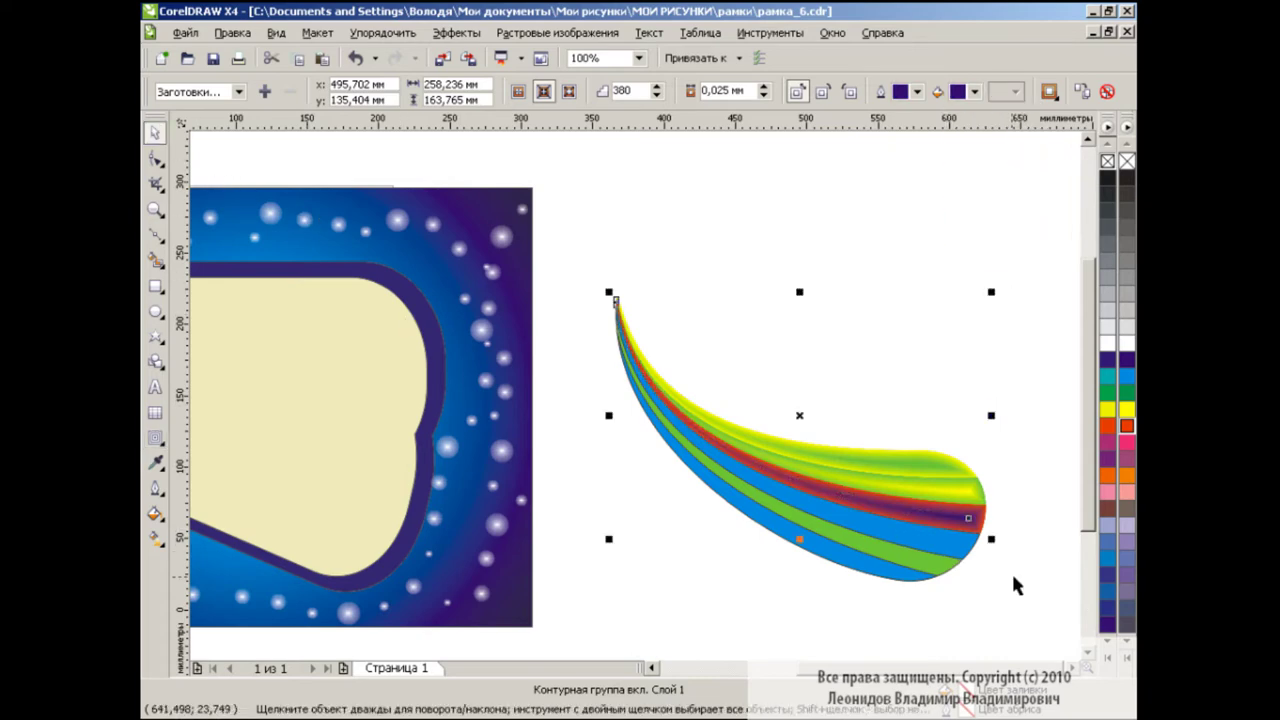
Add a contour to the next band down that ends in red
{"action": "left_click", "coordinate": [960, 550]}
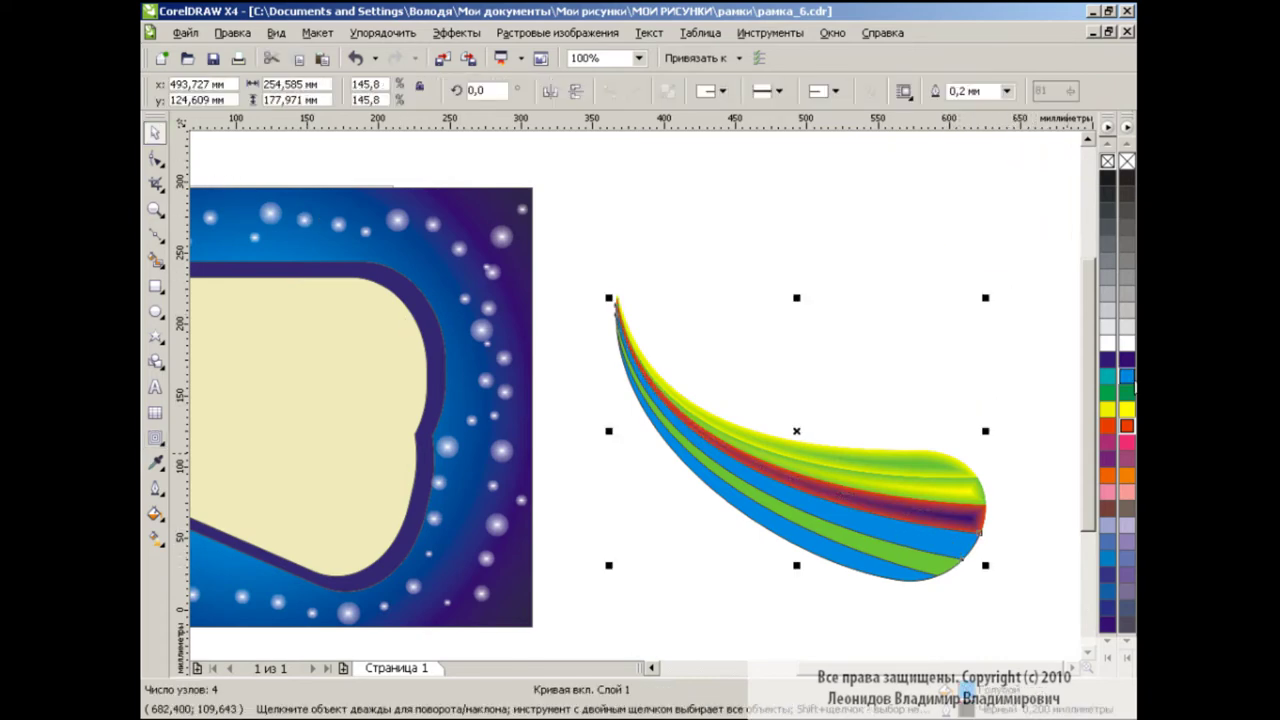
{"action": "left_click", "coordinate": [155, 437]}
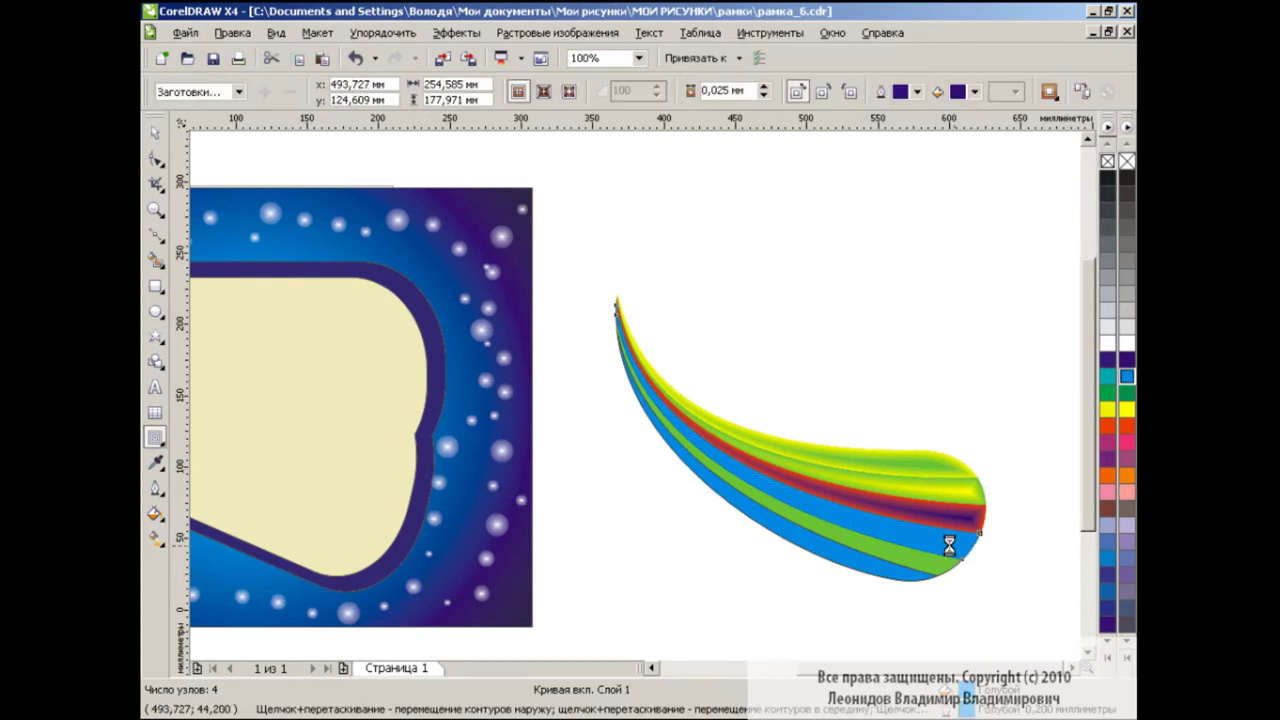
{"action": "left_click", "coordinate": [917, 91]}
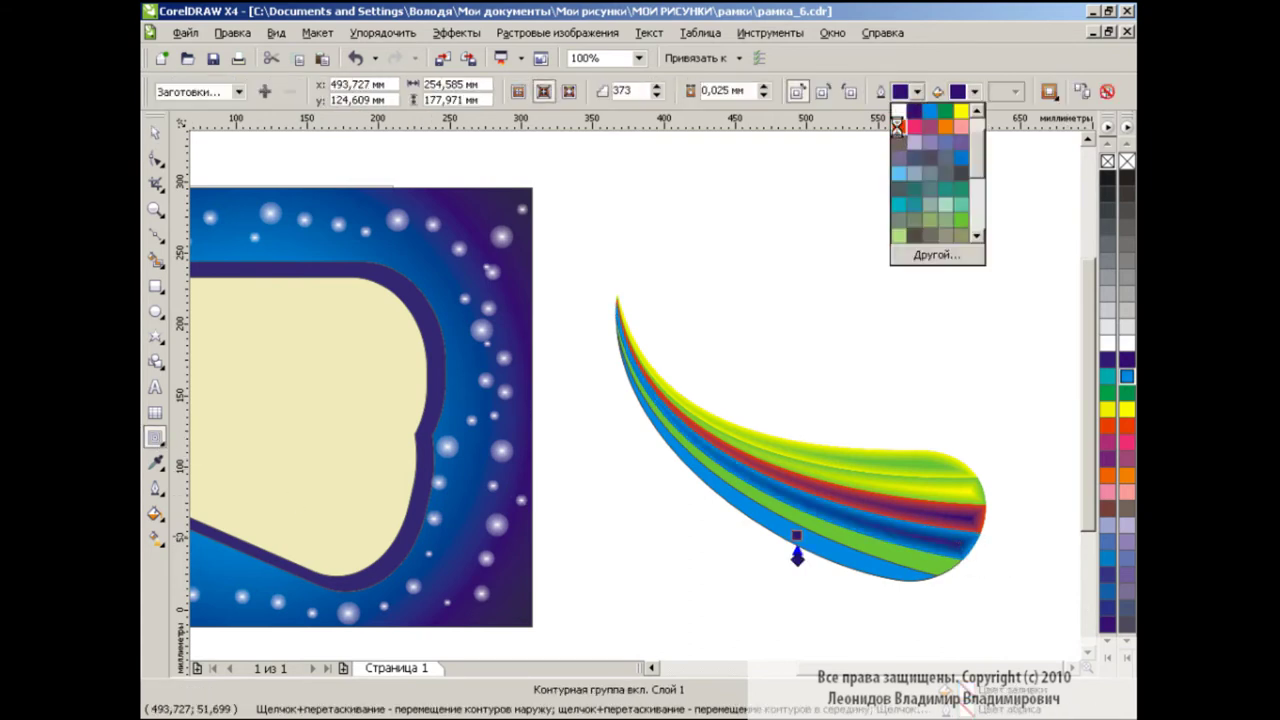
{"action": "left_click", "coordinate": [897, 126]}
{"action": "left_click", "coordinate": [975, 91]}
{"action": "key", "text": "Escape"}
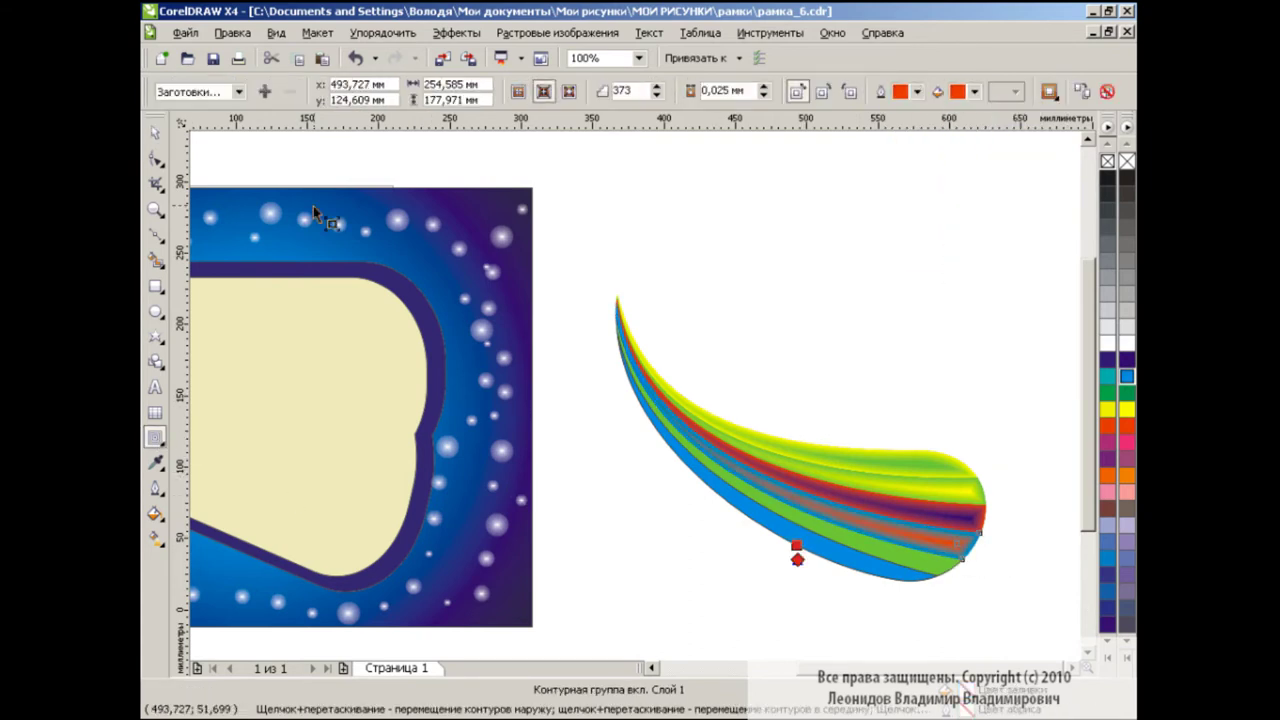
{"action": "key", "text": "space"}
{"action": "key", "text": "Escape"}
Add a yellow contour blend to another band of the feather
{"action": "left_click", "coordinate": [940, 572]}
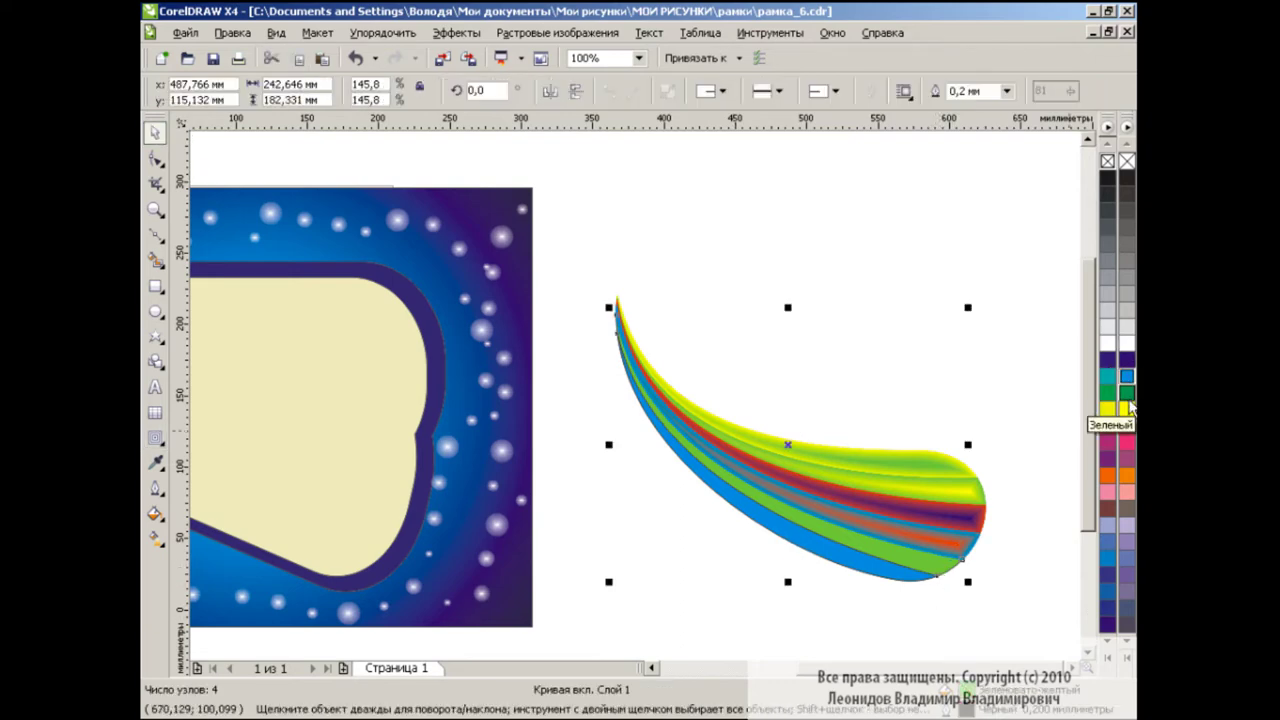
{"action": "left_click", "coordinate": [1127, 644]}
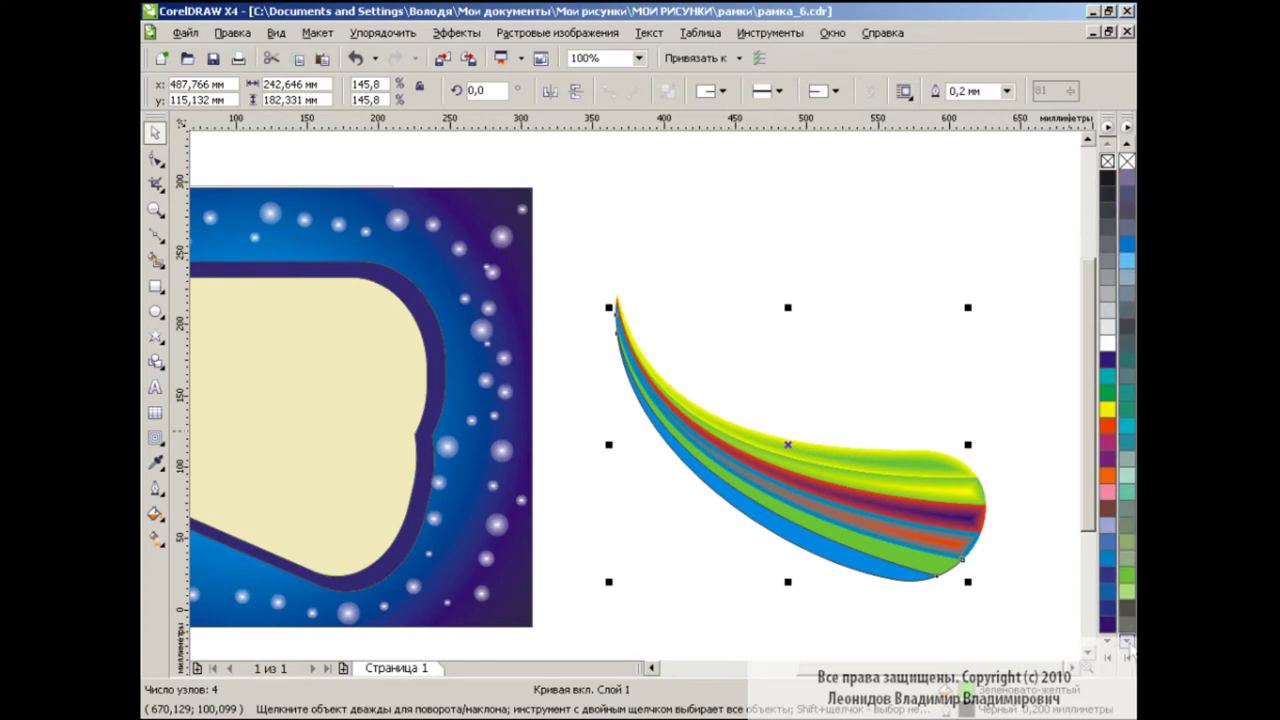
{"action": "left_click", "coordinate": [902, 578]}
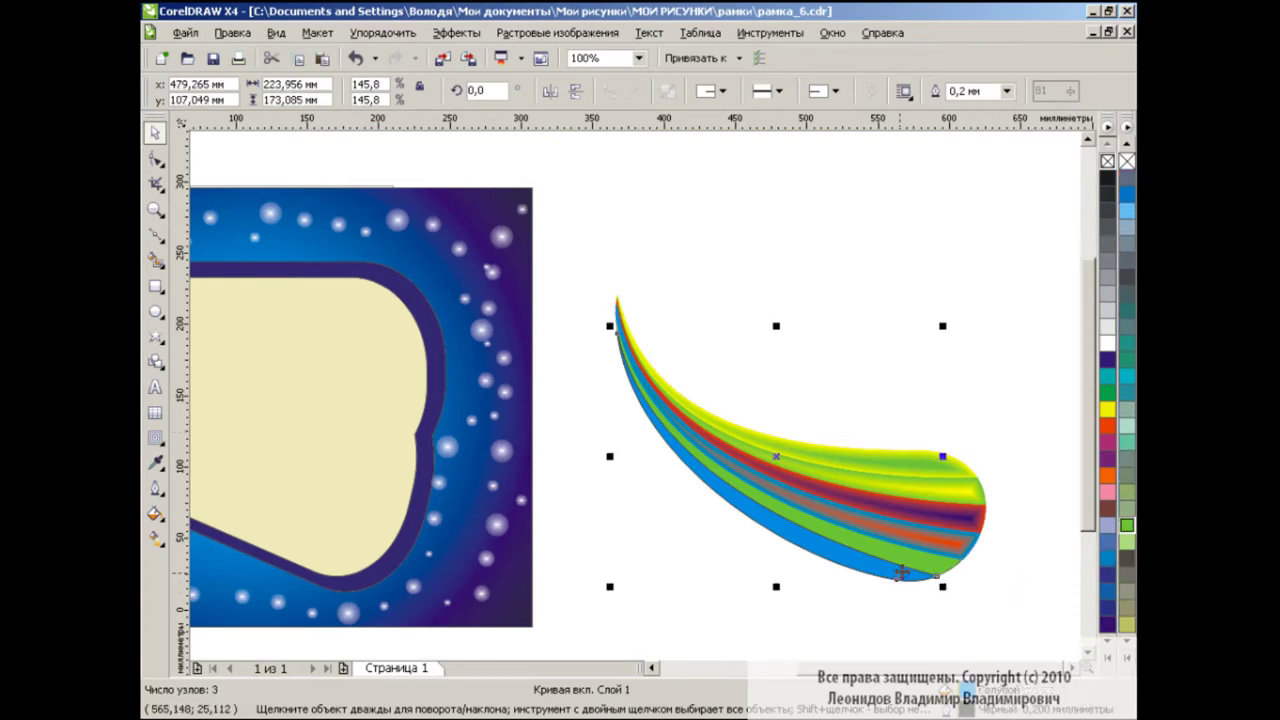
{"action": "left_click", "coordinate": [1127, 143]}
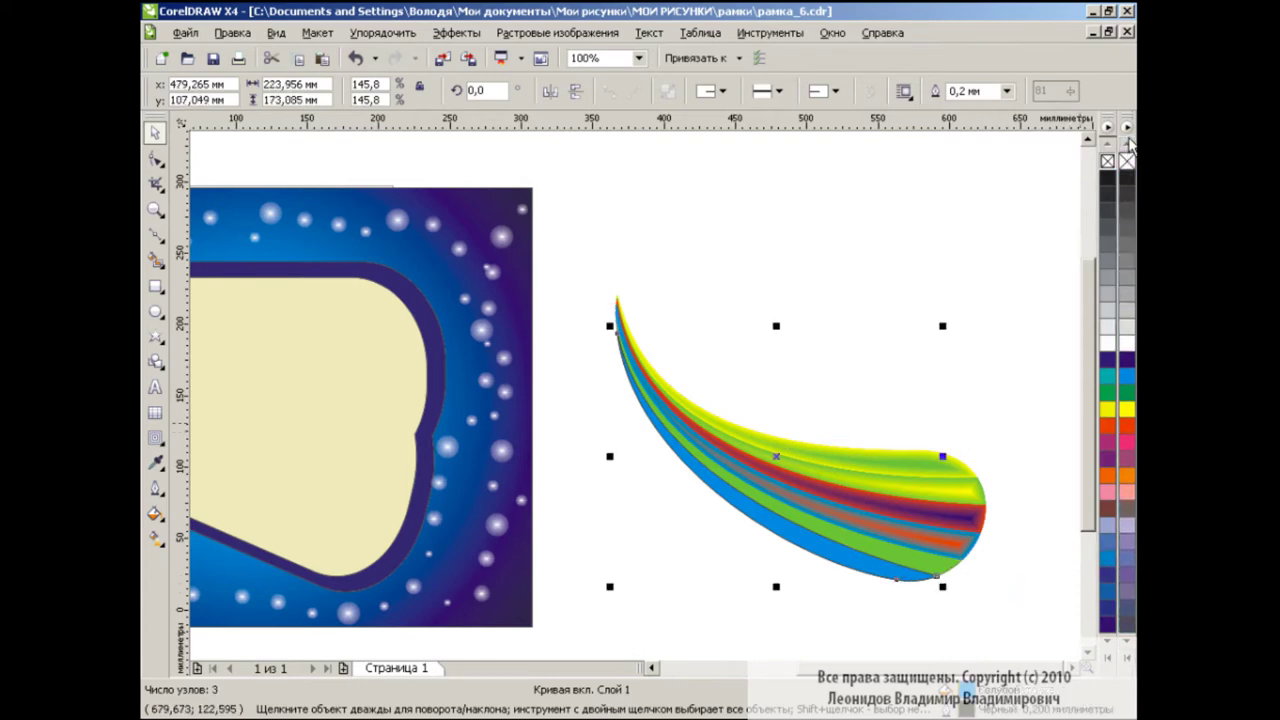
{"action": "left_click", "coordinate": [1020, 443]}
{"action": "left_click", "coordinate": [929, 571]}
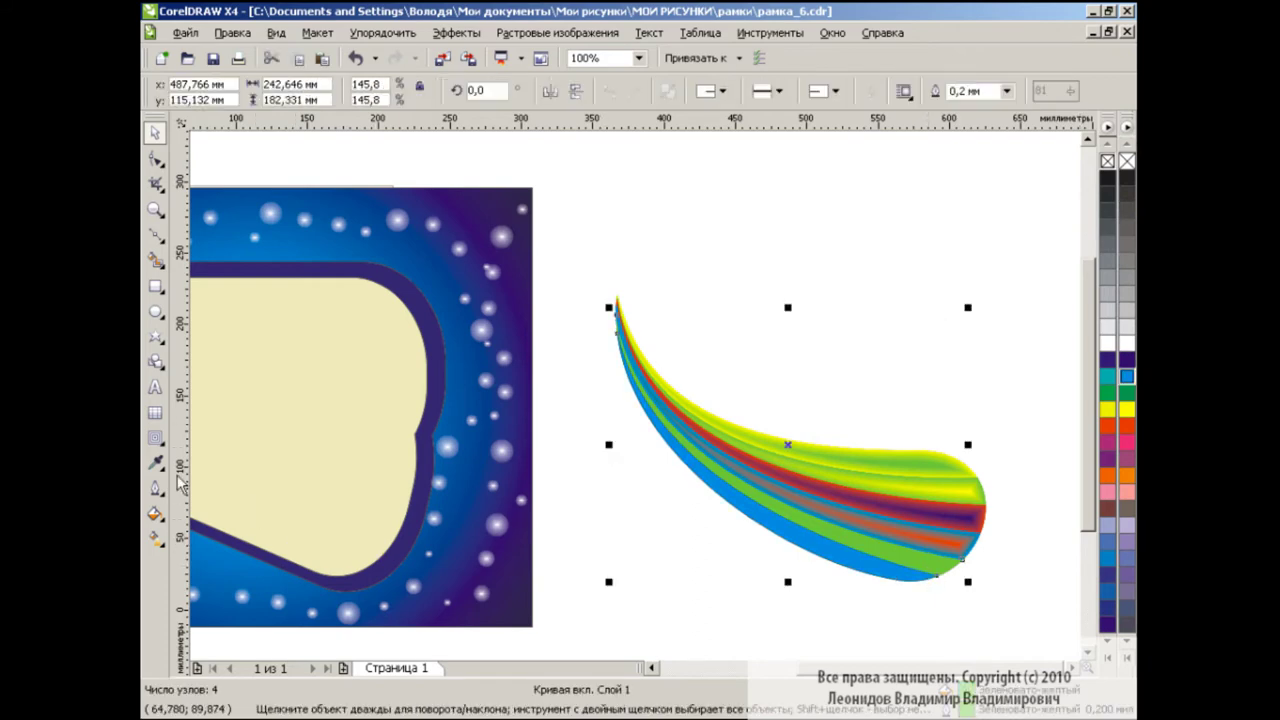
{"action": "left_click", "coordinate": [154, 437]}
{"action": "left_click_drag", "start_coordinate": [940, 575], "coordinate": [914, 560]}
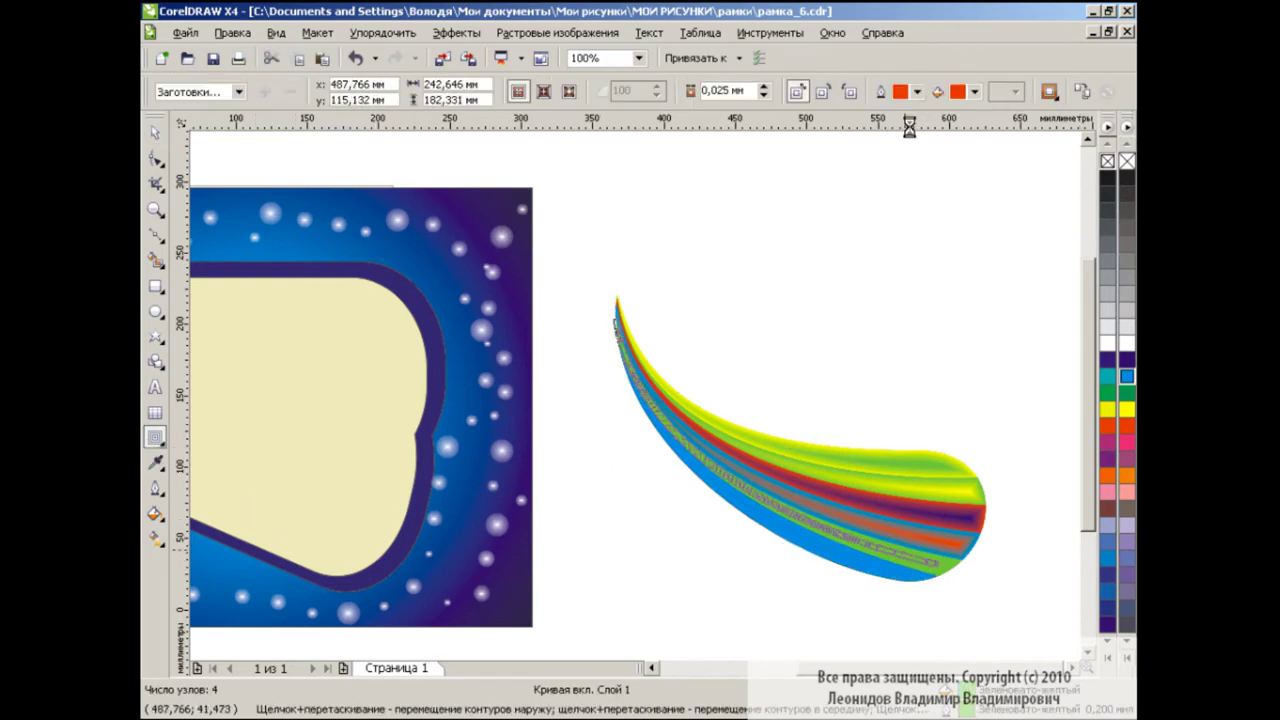
{"action": "left_click", "coordinate": [916, 91]}
{"action": "left_click", "coordinate": [960, 142]}
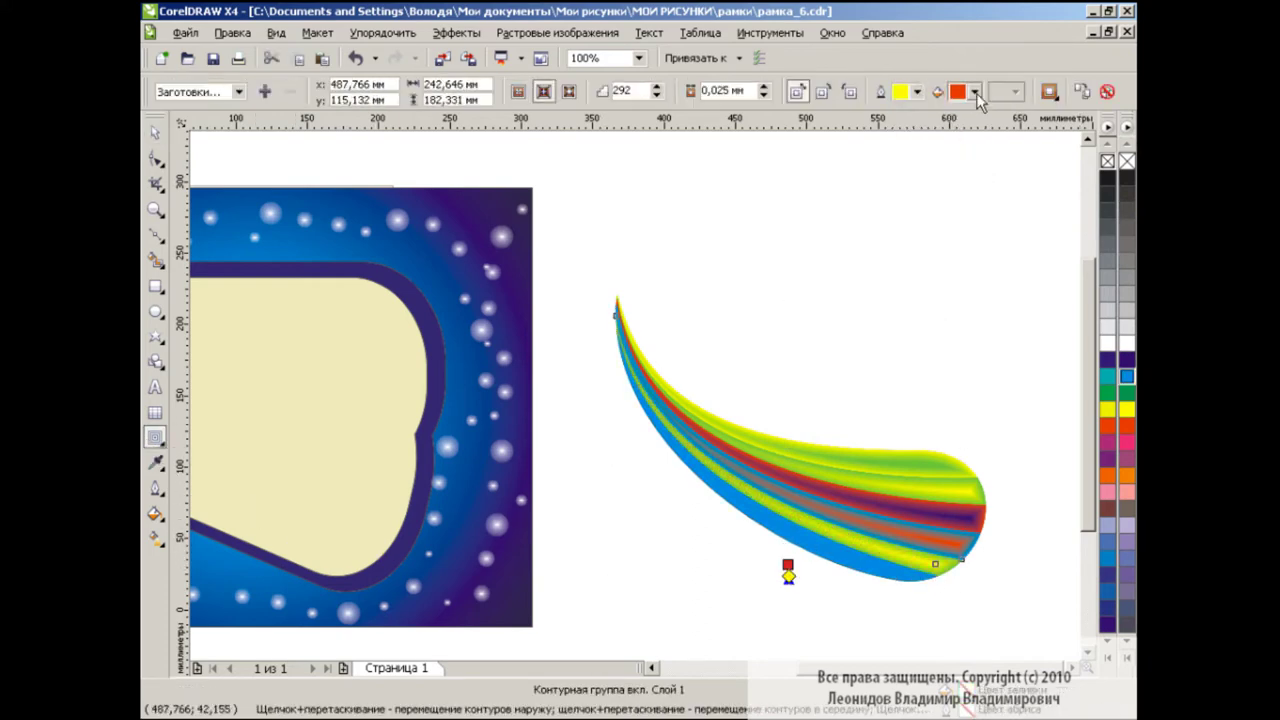
{"action": "left_click", "coordinate": [975, 91]}
{"action": "left_click", "coordinate": [1019, 143]}
{"action": "left_click", "coordinate": [155, 131]}
Copy the contour effect from another band onto the feather curve with Copy Effect > Contour From
{"action": "left_click", "coordinate": [874, 590]}
{"action": "left_click", "coordinate": [880, 560]}
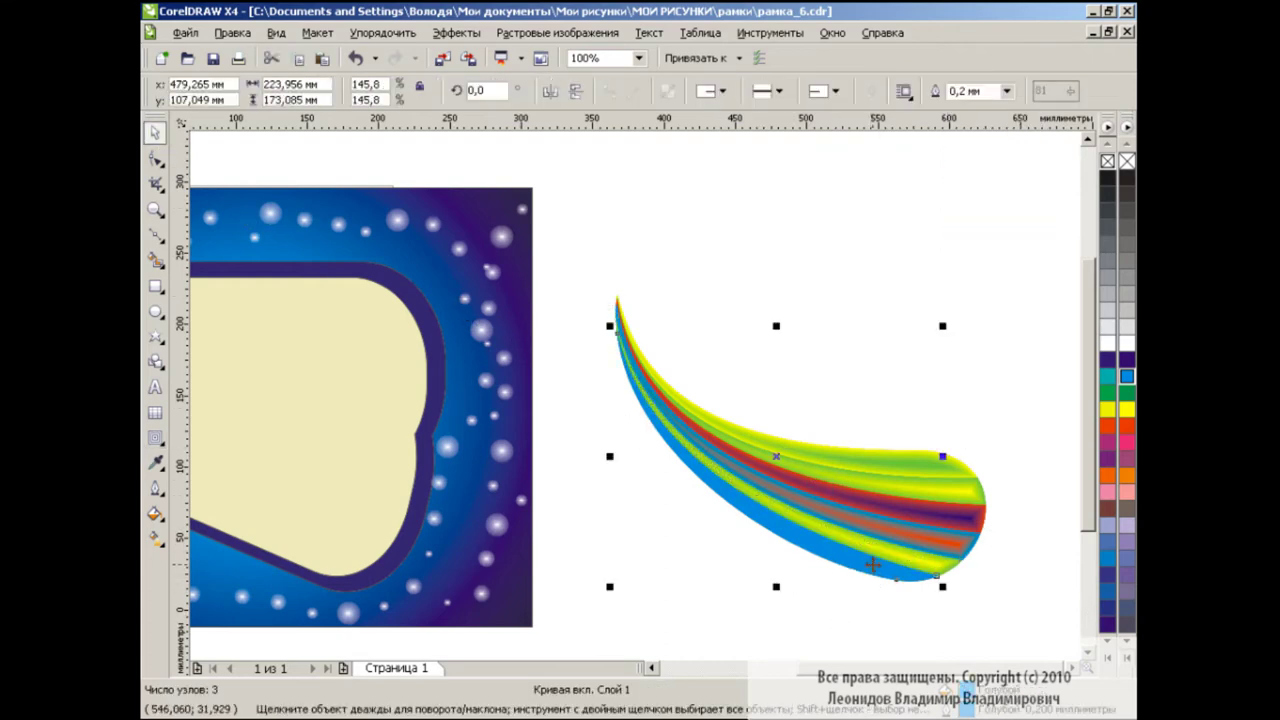
{"action": "left_click", "coordinate": [456, 32]}
{"action": "mouse_move", "coordinate": [512, 402]}
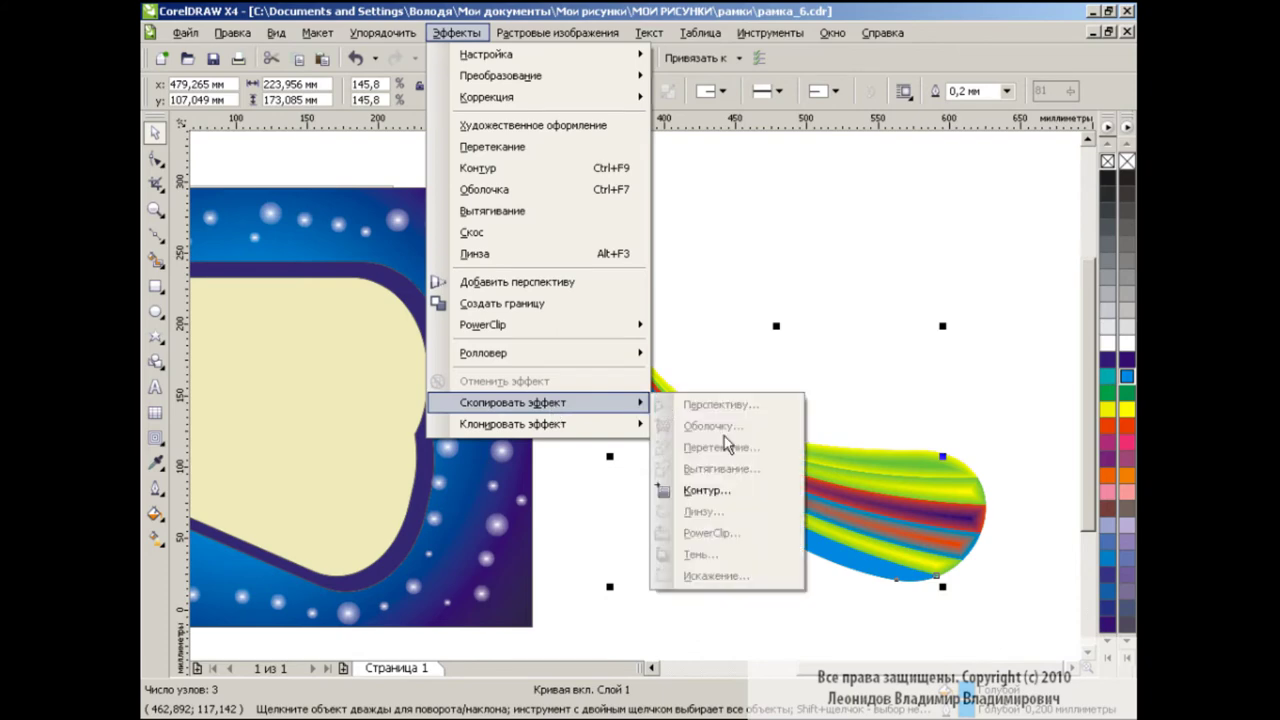
{"action": "left_click", "coordinate": [740, 490]}
{"action": "left_click", "coordinate": [966, 543]}
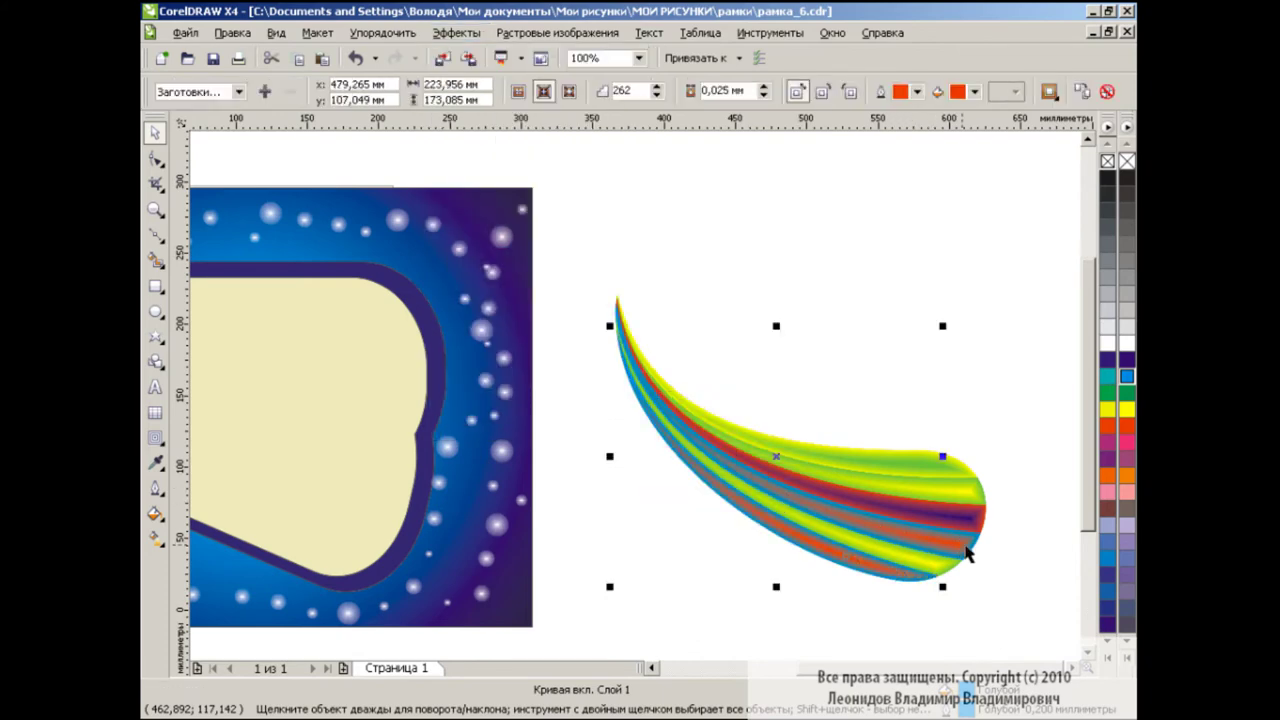
{"action": "left_click", "coordinate": [988, 343]}
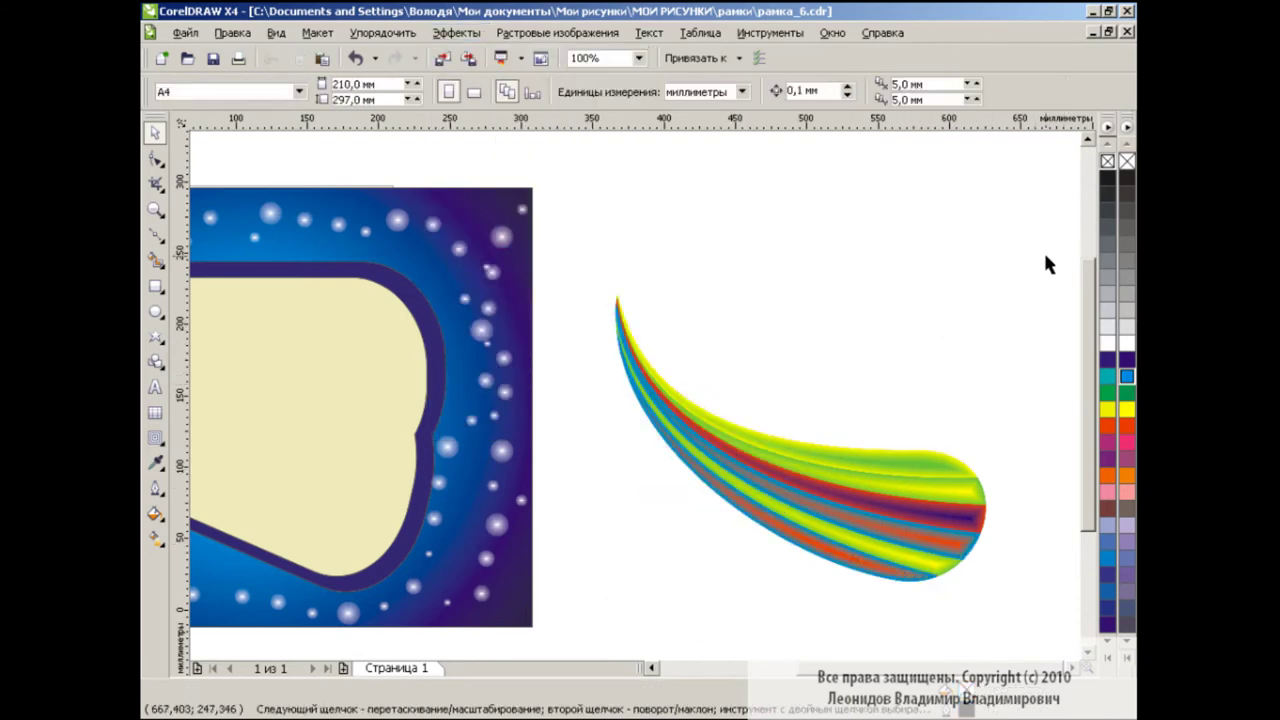
Scale the feather group down and move it toward the frame's left side
{"action": "left_click_drag", "start_coordinate": [1052, 240], "coordinate": [563, 622]}
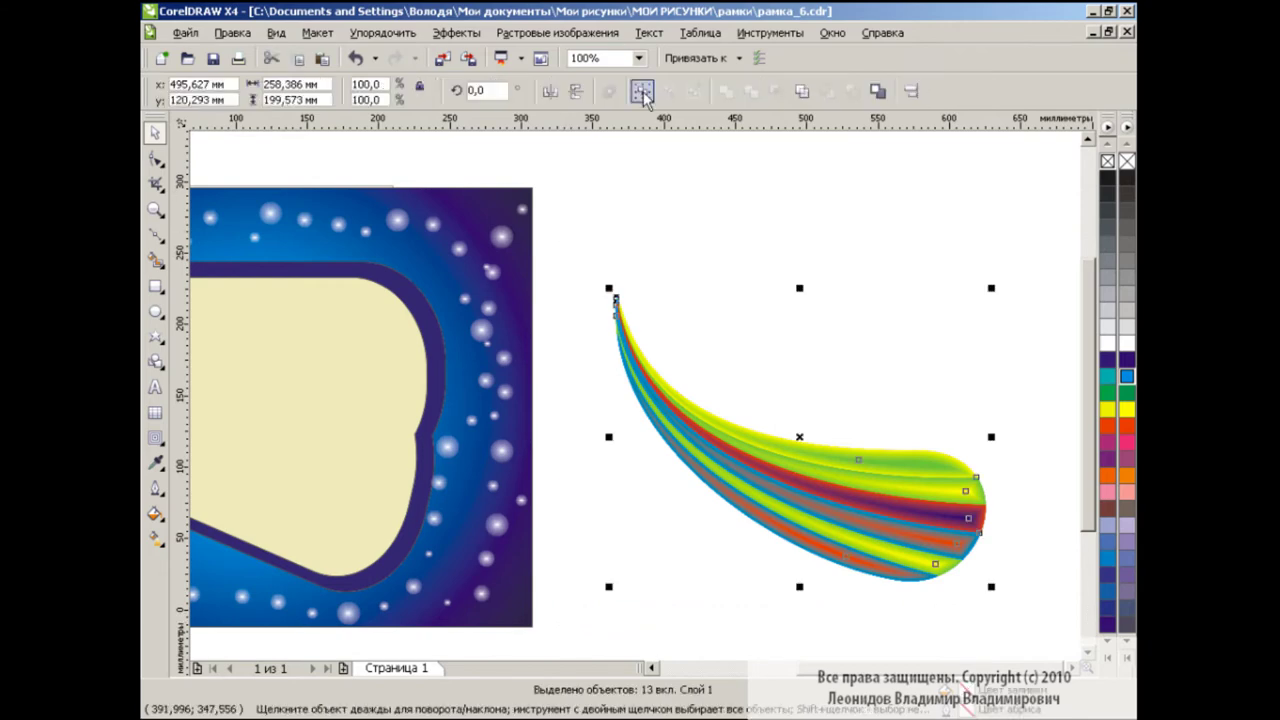
{"action": "left_click_drag", "start_coordinate": [991, 587], "coordinate": [743, 452]}
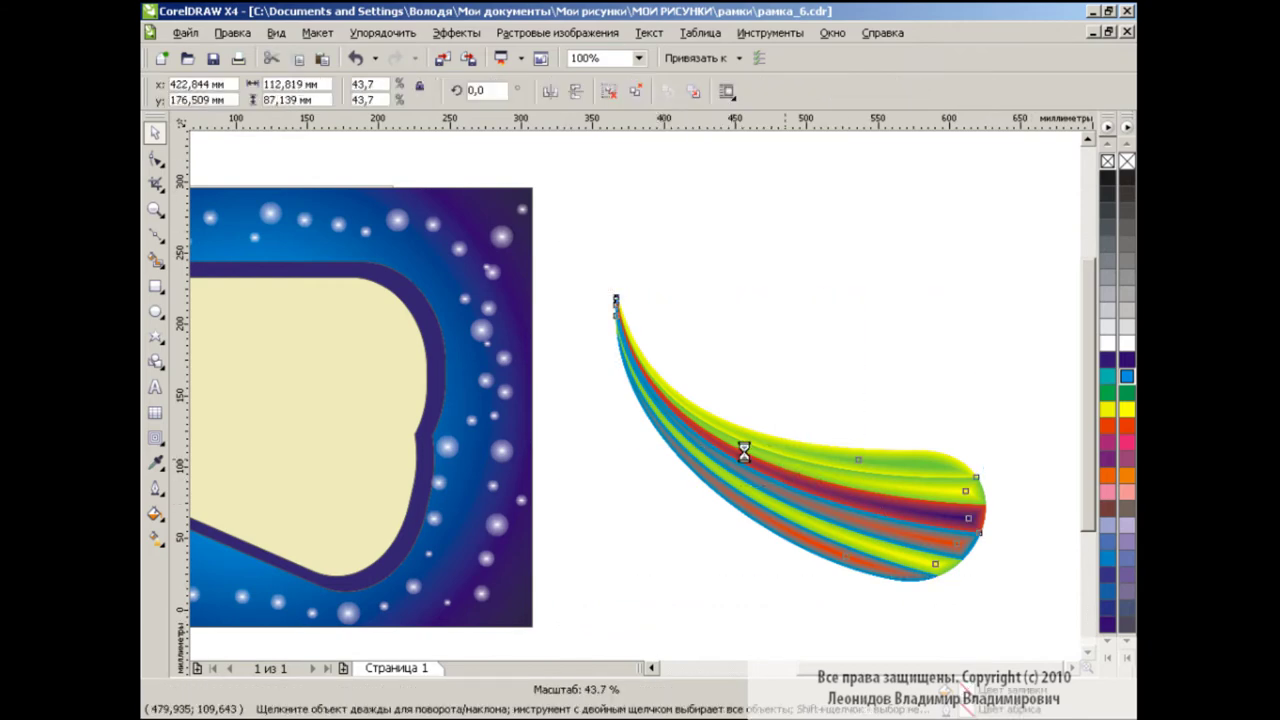
{"action": "left_click_drag", "start_coordinate": [694, 354], "coordinate": [331, 412]}
{"action": "scroll", "coordinate": [728, 676], "scroll_direction": "left", "scroll_amount": 5}
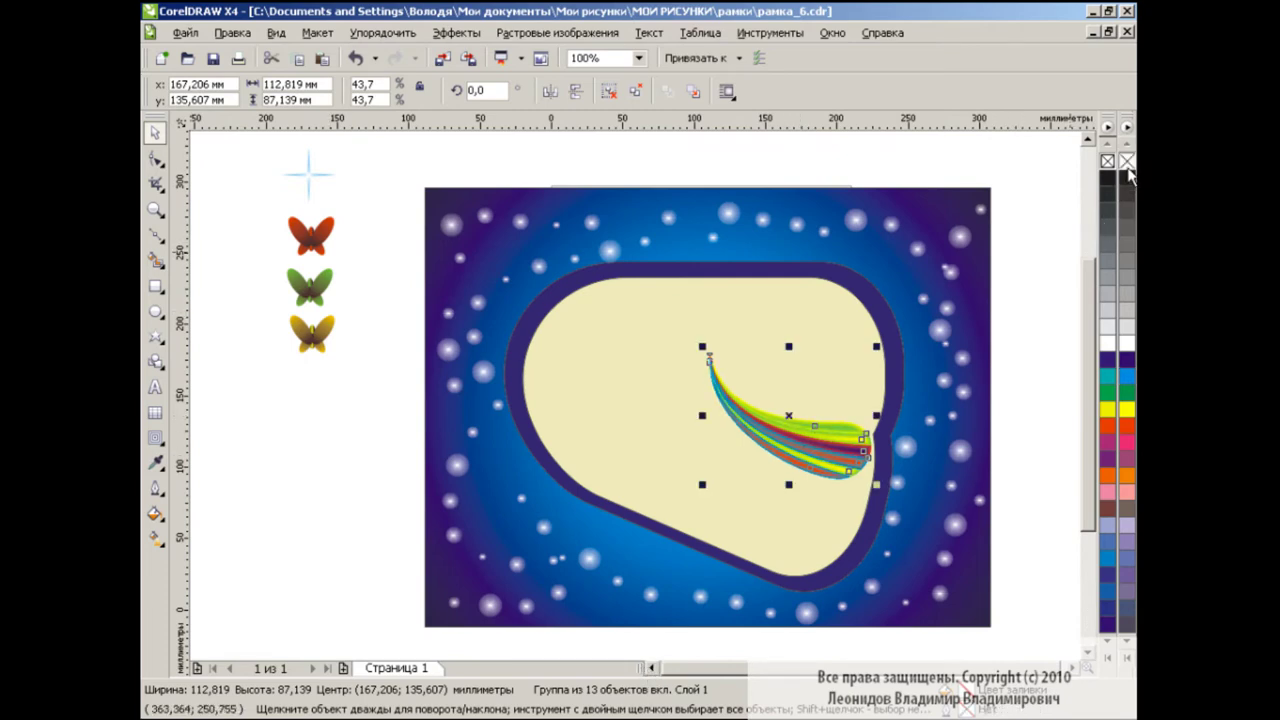
{"action": "left_click", "coordinate": [357, 59]}
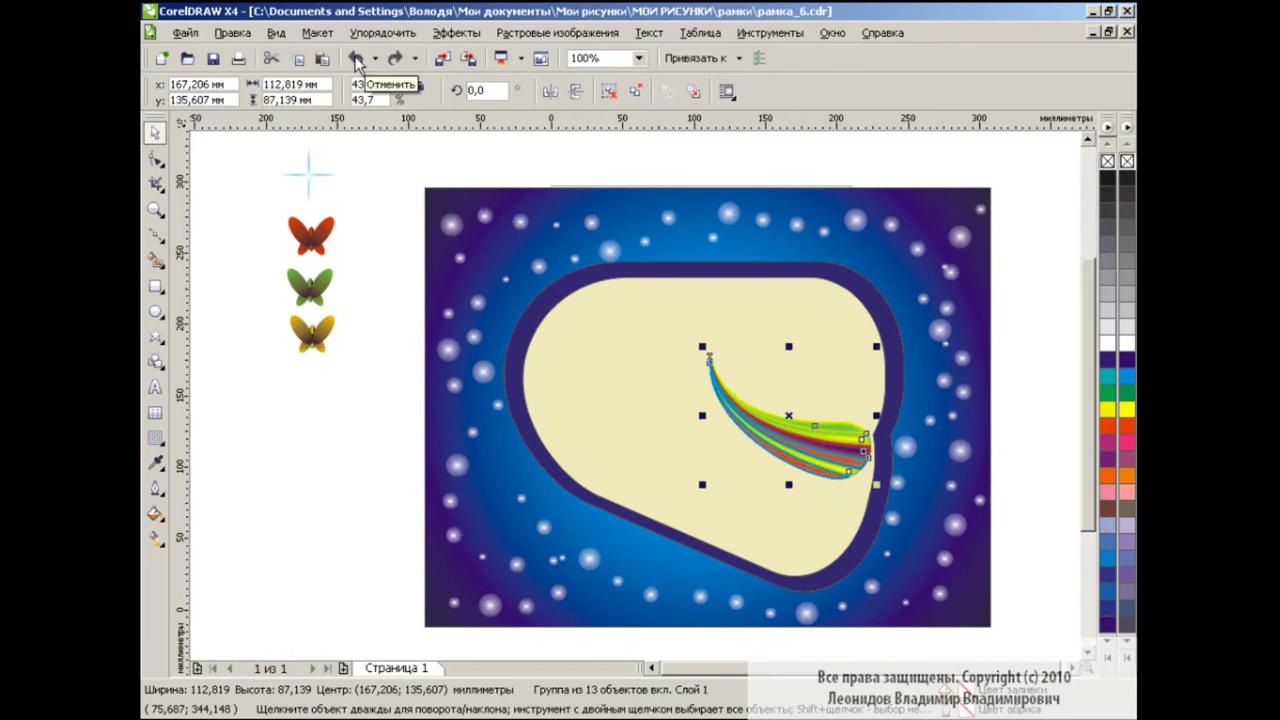
{"action": "left_click_drag", "start_coordinate": [877, 484], "coordinate": [990, 566]}
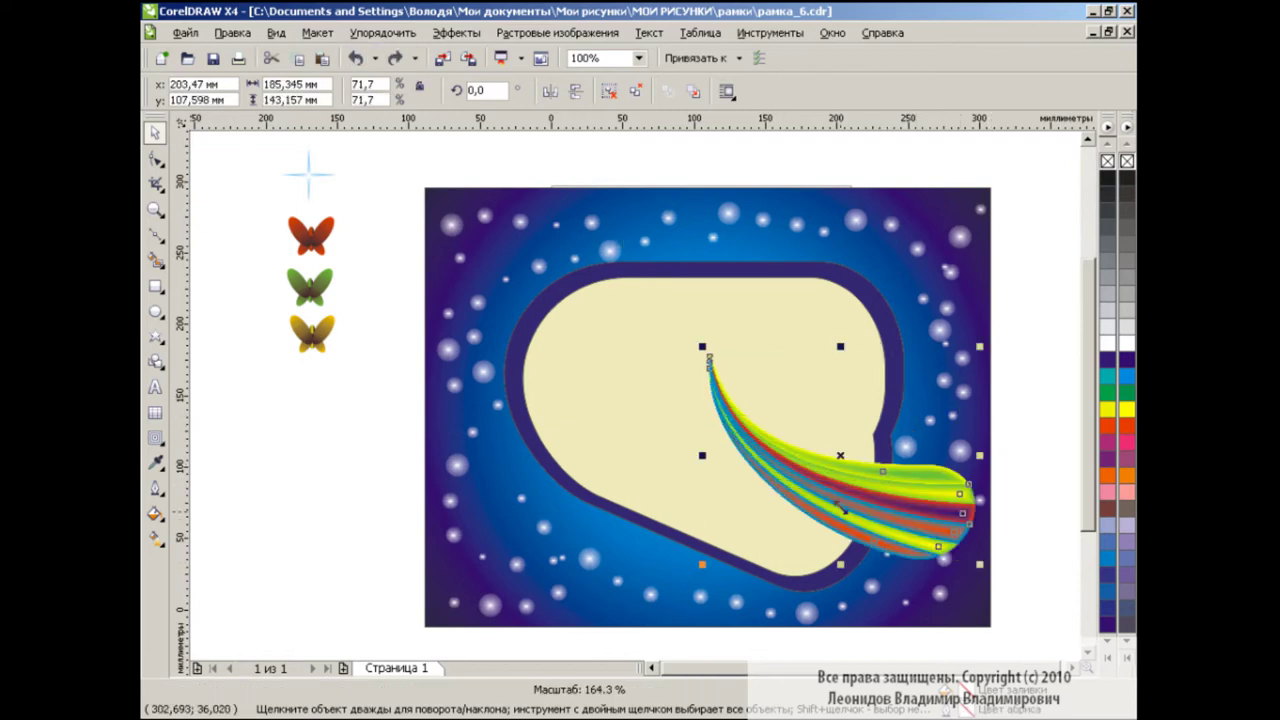
{"action": "mouse_move", "coordinate": [840, 451]}
{"action": "left_mouse_down"}
{"action": "mouse_move", "coordinate": [623, 452]}
{"action": "mouse_move", "coordinate": [651, 476]}
{"action": "mouse_move", "coordinate": [640, 464]}
{"action": "left_mouse_up"}
Fine-tune the feather to 61.8% scale and tilt it to 355.9° in the lower-left
{"action": "left_click", "coordinate": [882, 468]}
{"action": "left_click", "coordinate": [715, 528]}
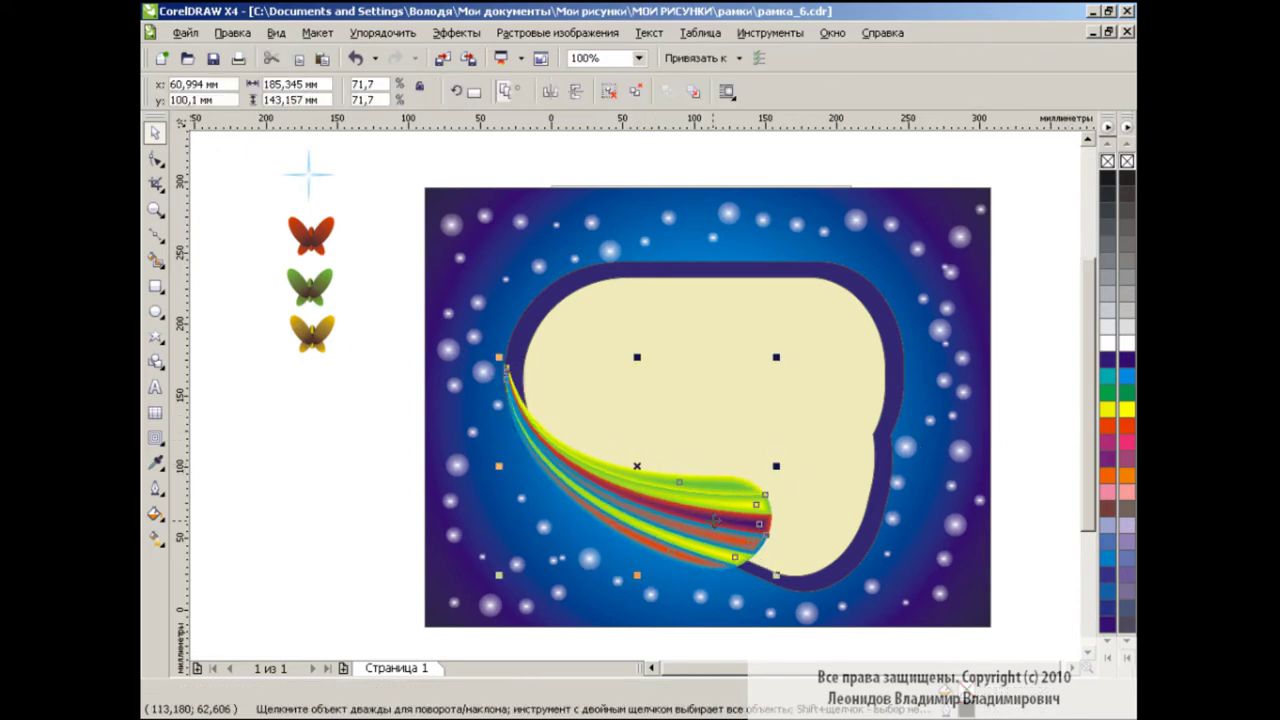
{"action": "left_click_drag", "start_coordinate": [776, 575], "coordinate": [710, 523]}
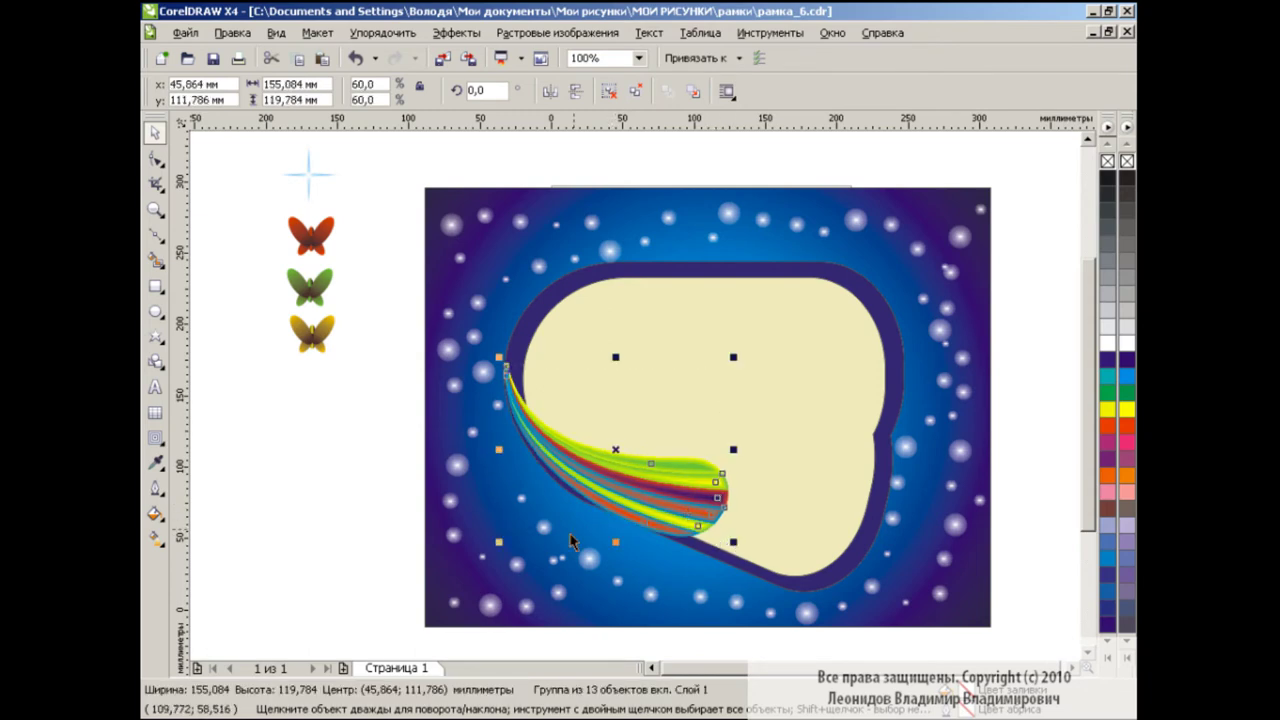
{"action": "left_click_drag", "start_coordinate": [499, 543], "coordinate": [491, 548]}
{"action": "left_click", "coordinate": [613, 455]}
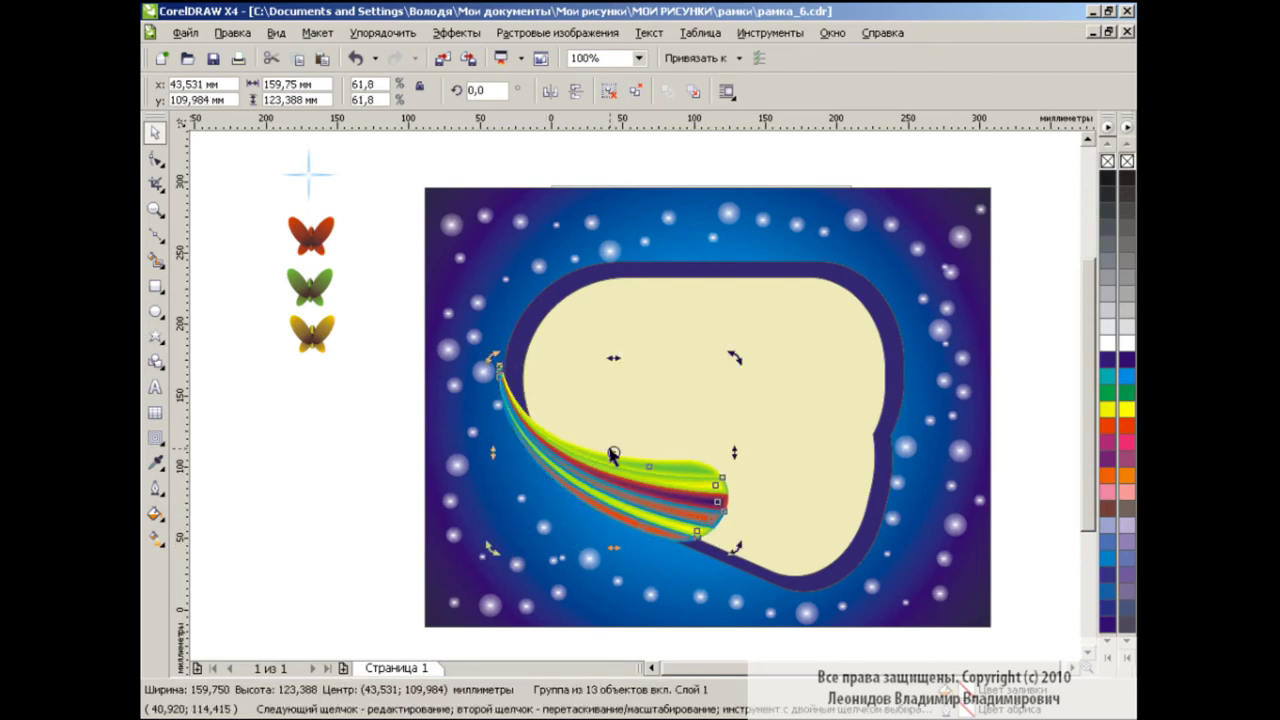
{"action": "left_click_drag", "start_coordinate": [733, 360], "coordinate": [737, 363]}
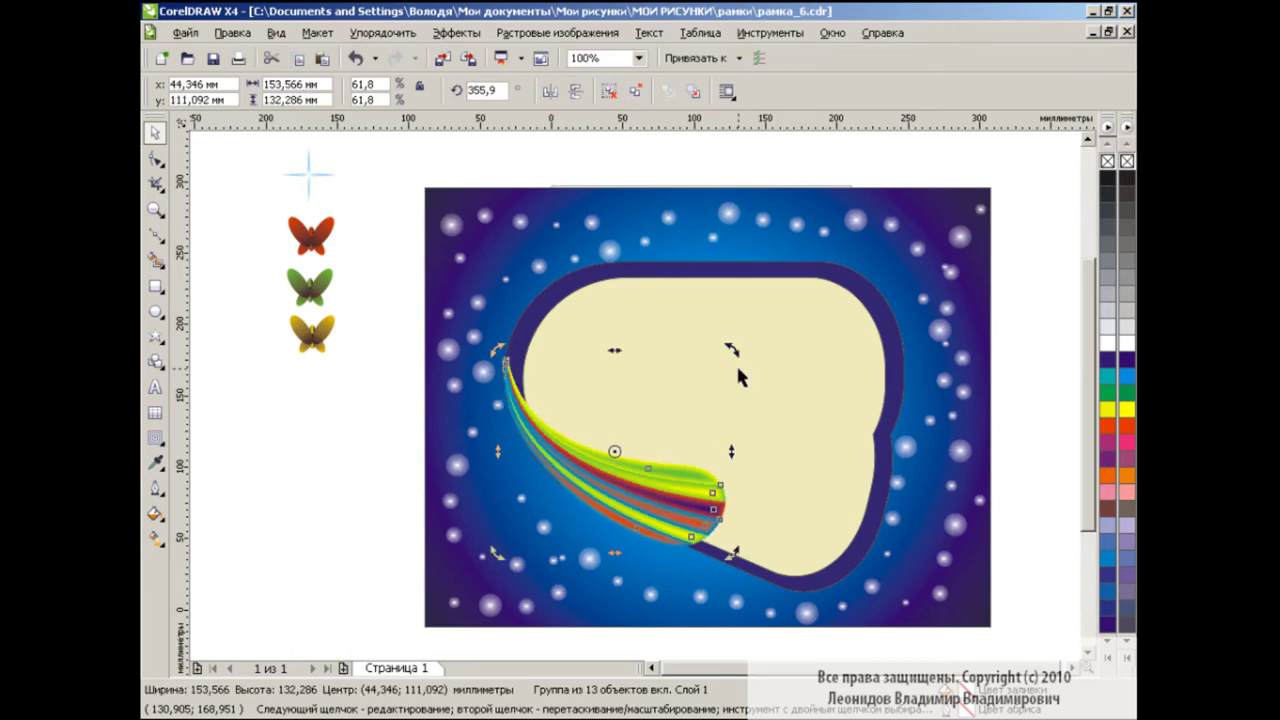
{"action": "left_click", "coordinate": [286, 415]}
{"action": "scroll", "coordinate": [843, 622], "scroll_direction": "right", "scroll_amount": 1}
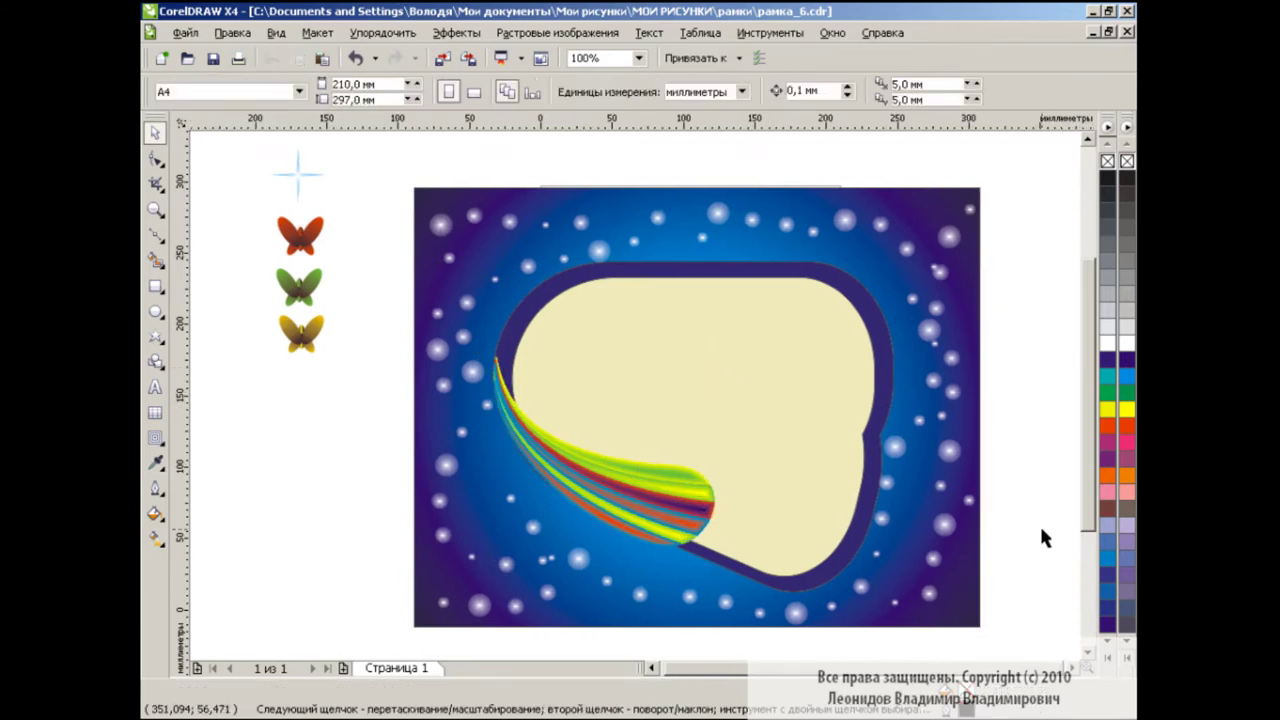
{"action": "left_click", "coordinate": [700, 490]}
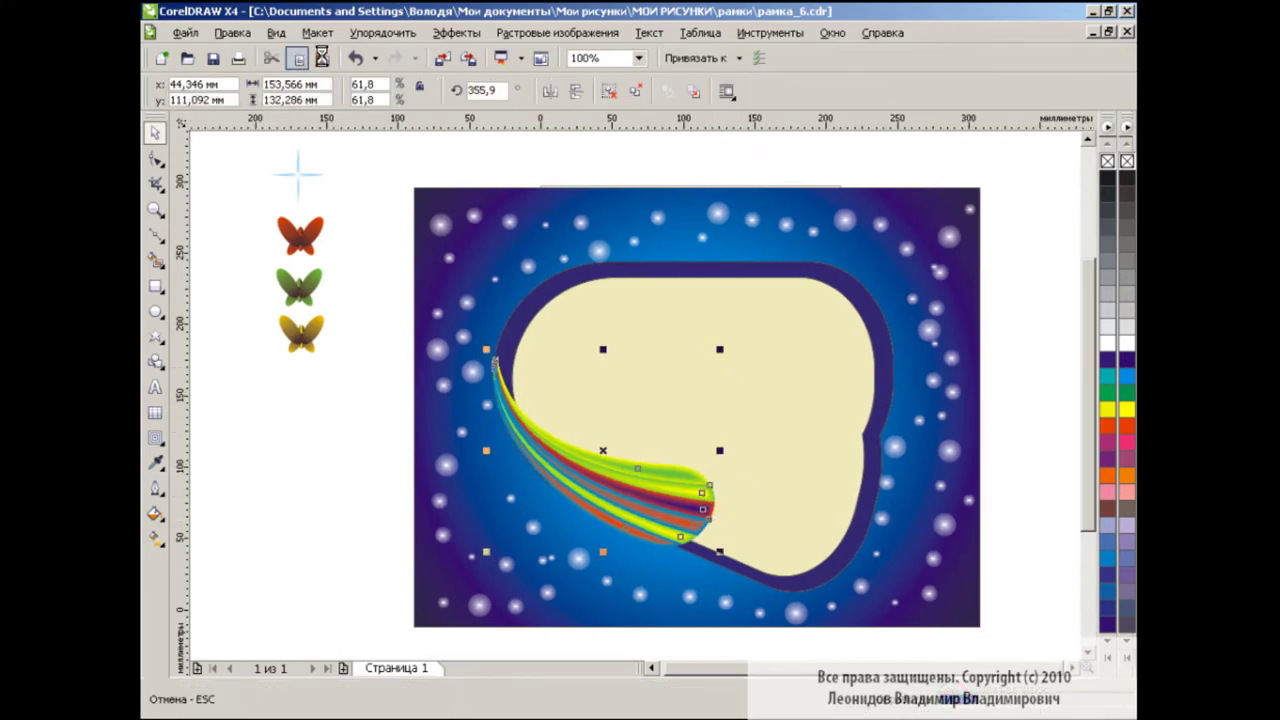
Paste a horizontally mirrored feather copy, move it right and rotate it about 169°
{"action": "left_click", "coordinate": [322, 60]}
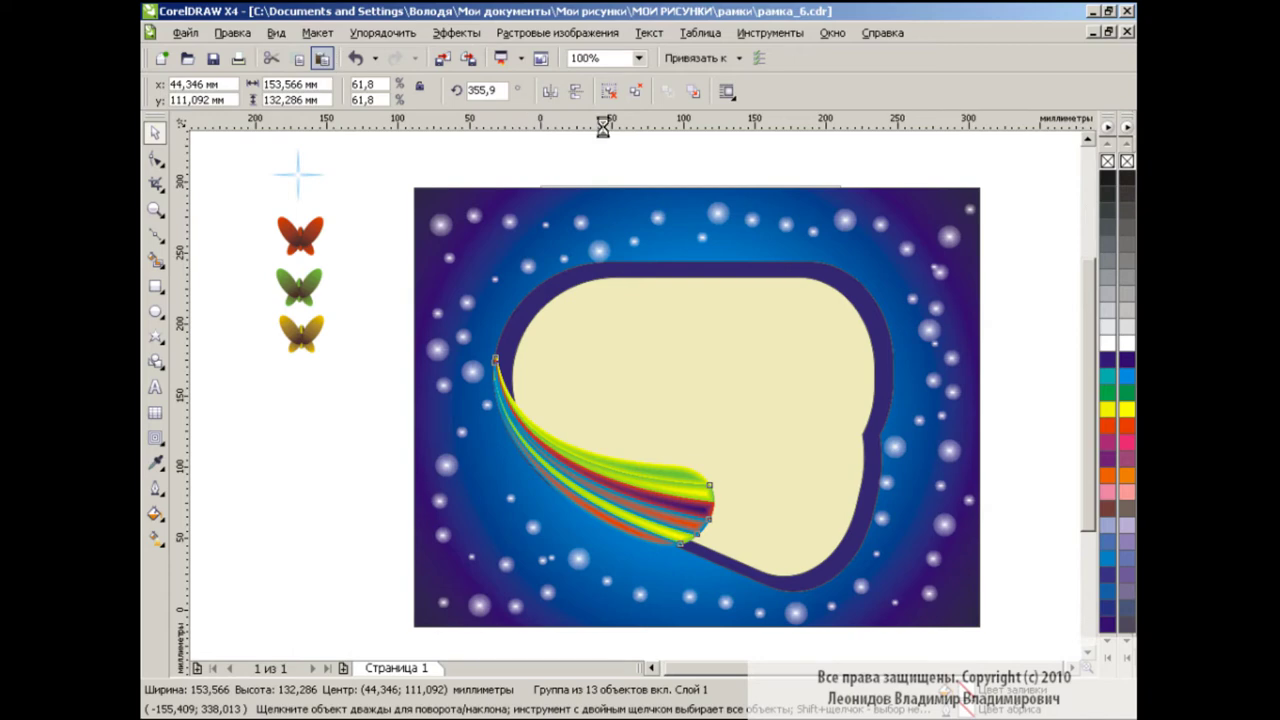
{"action": "left_click", "coordinate": [550, 91]}
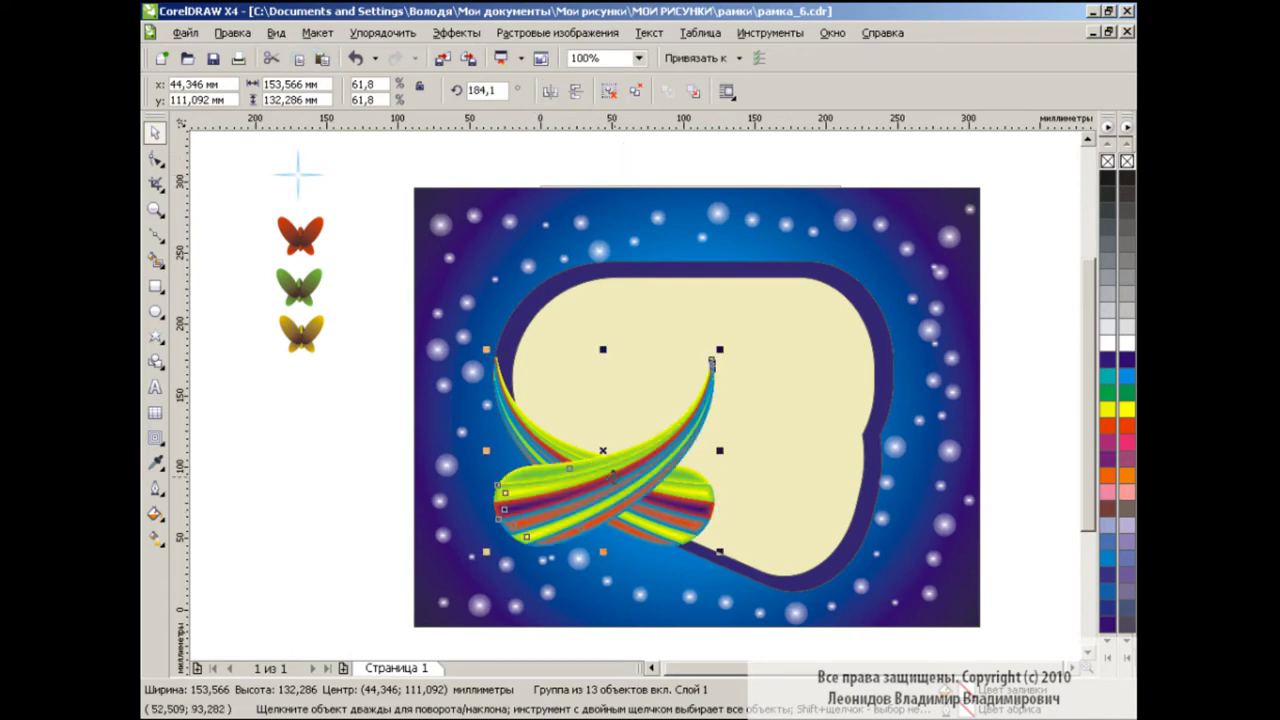
{"action": "left_click_drag", "start_coordinate": [606, 475], "coordinate": [771, 486]}
{"action": "left_click", "coordinate": [765, 455]}
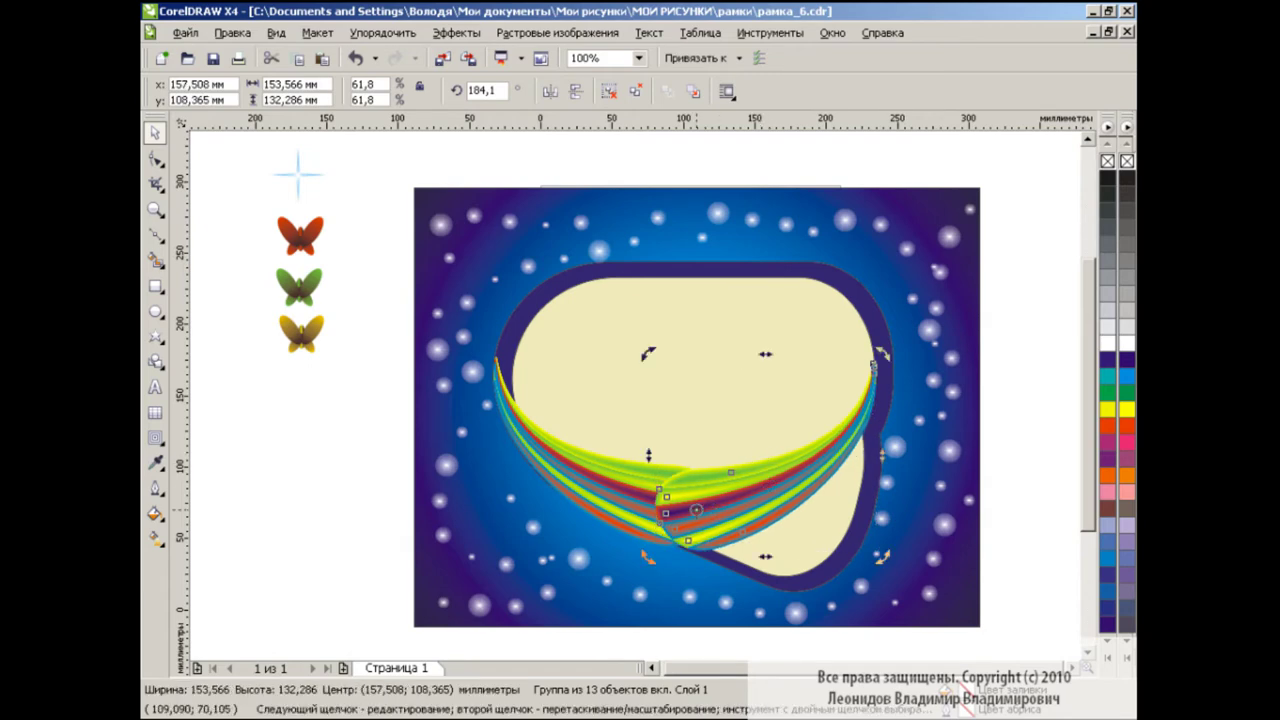
{"action": "mouse_move", "coordinate": [882, 356]}
{"action": "left_mouse_down"}
{"action": "mouse_move", "coordinate": [903, 413]}
{"action": "mouse_move", "coordinate": [851, 438]}
{"action": "left_mouse_up"}
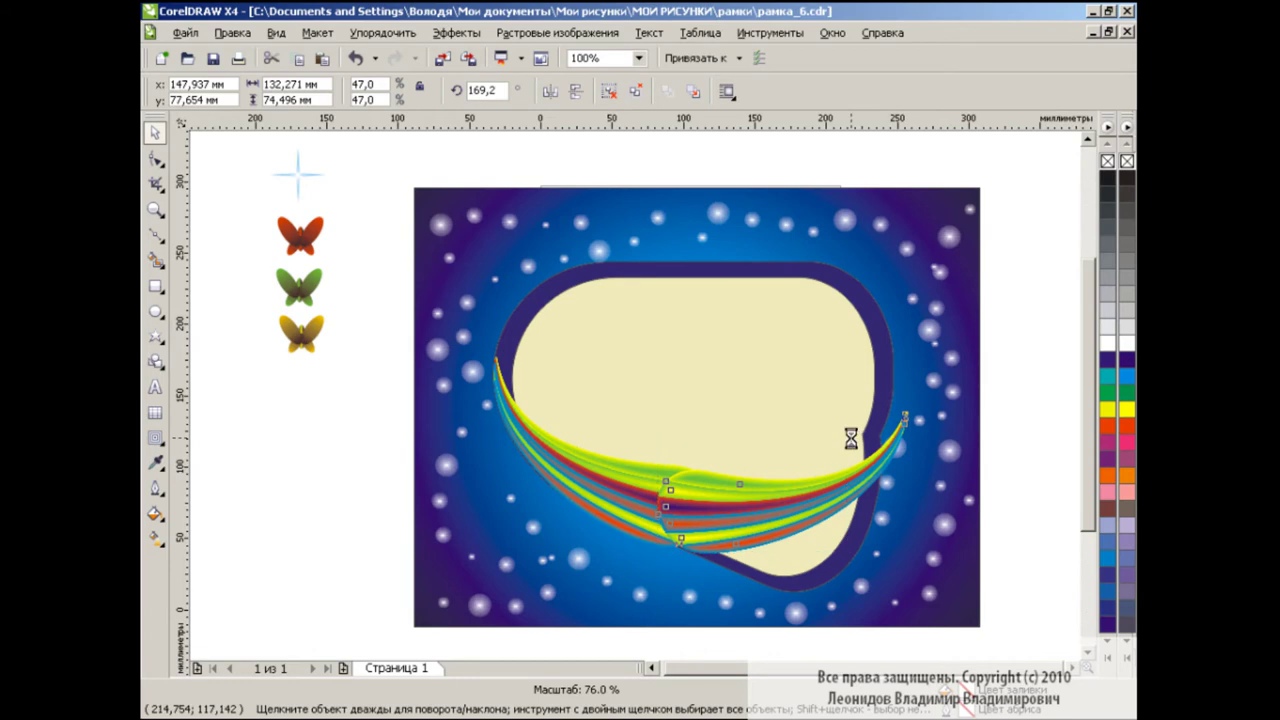
{"action": "left_click", "coordinate": [751, 506]}
Rescale the mirrored feather narrower and taller so it meets the first feather
{"action": "left_click", "coordinate": [805, 495], "text": "alt"}
{"action": "double_click", "coordinate": [805, 495]}
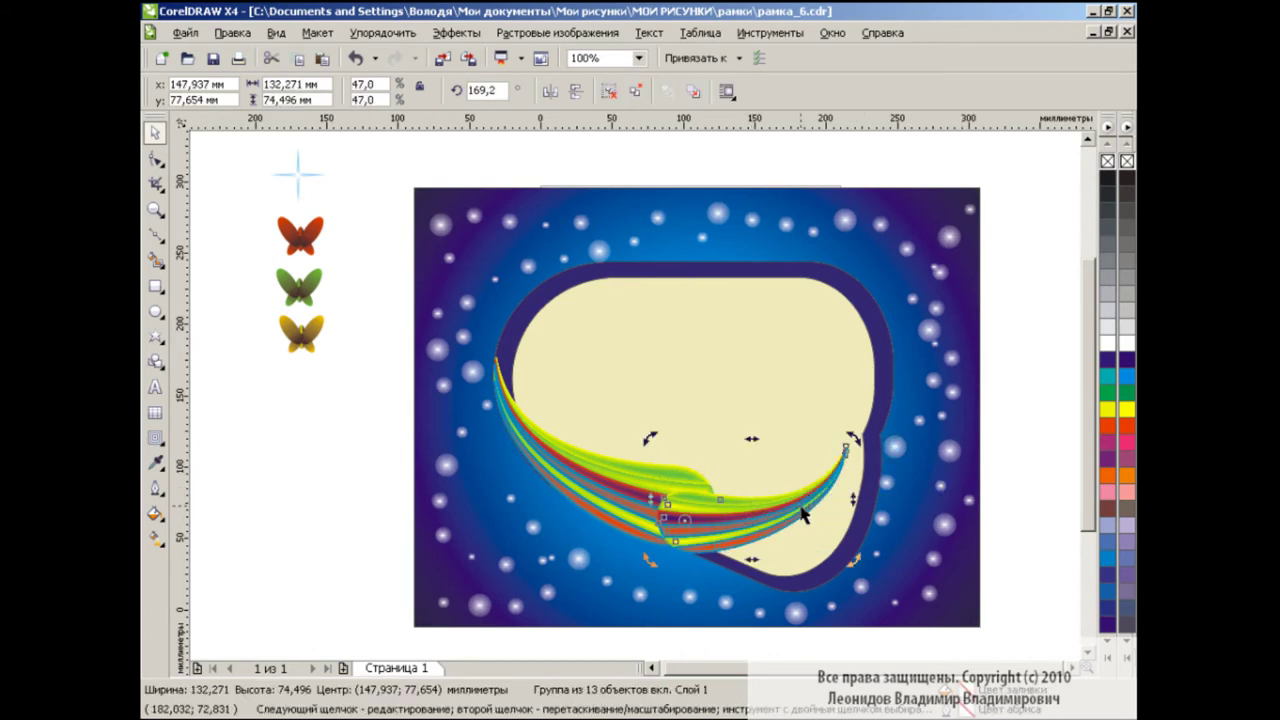
{"action": "left_click_drag", "start_coordinate": [883, 487], "coordinate": [858, 497]}
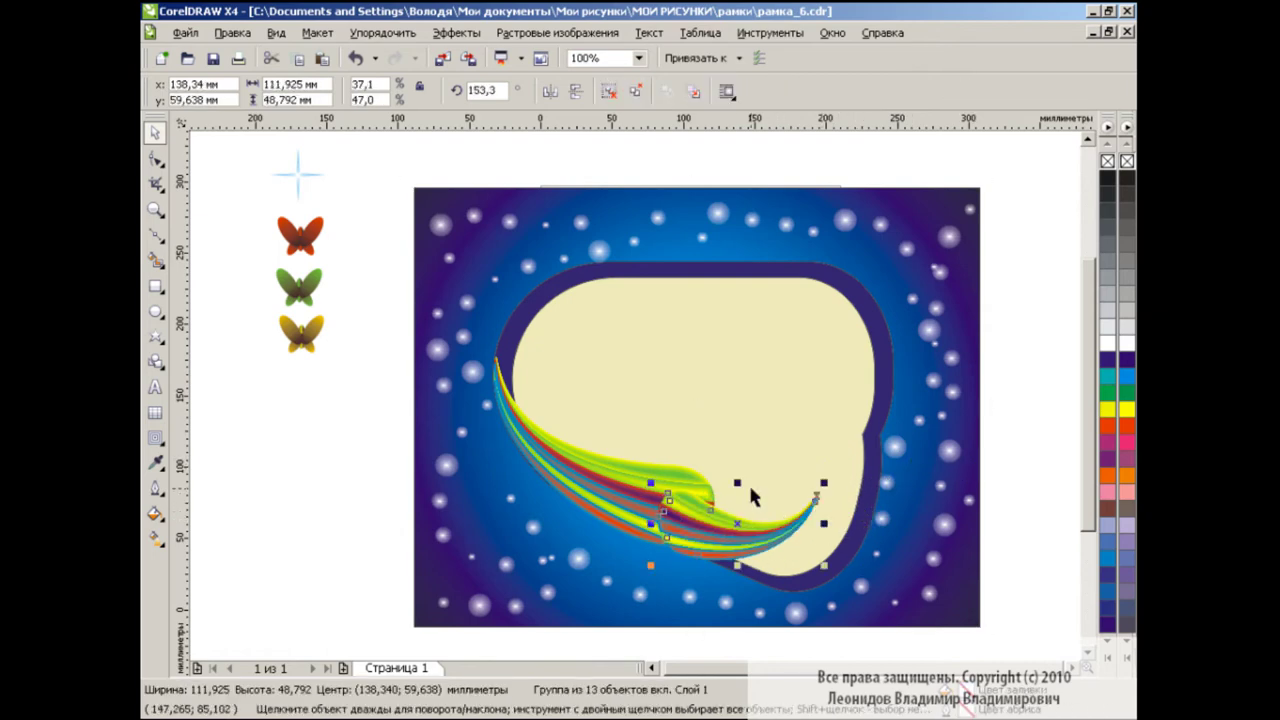
{"action": "left_click_drag", "start_coordinate": [737, 482], "coordinate": [737, 459]}
{"action": "left_click", "coordinate": [890, 445]}
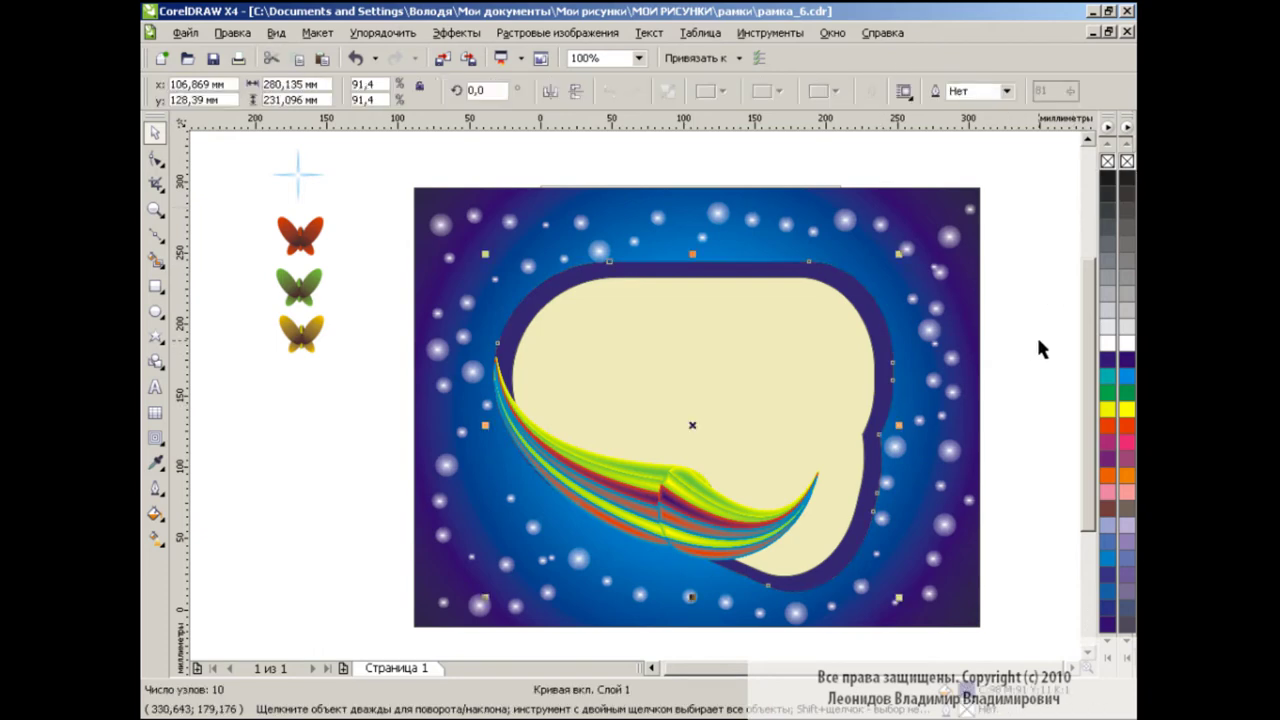
Select both rainbow feathers and group them
{"action": "left_click", "coordinate": [856, 357]}
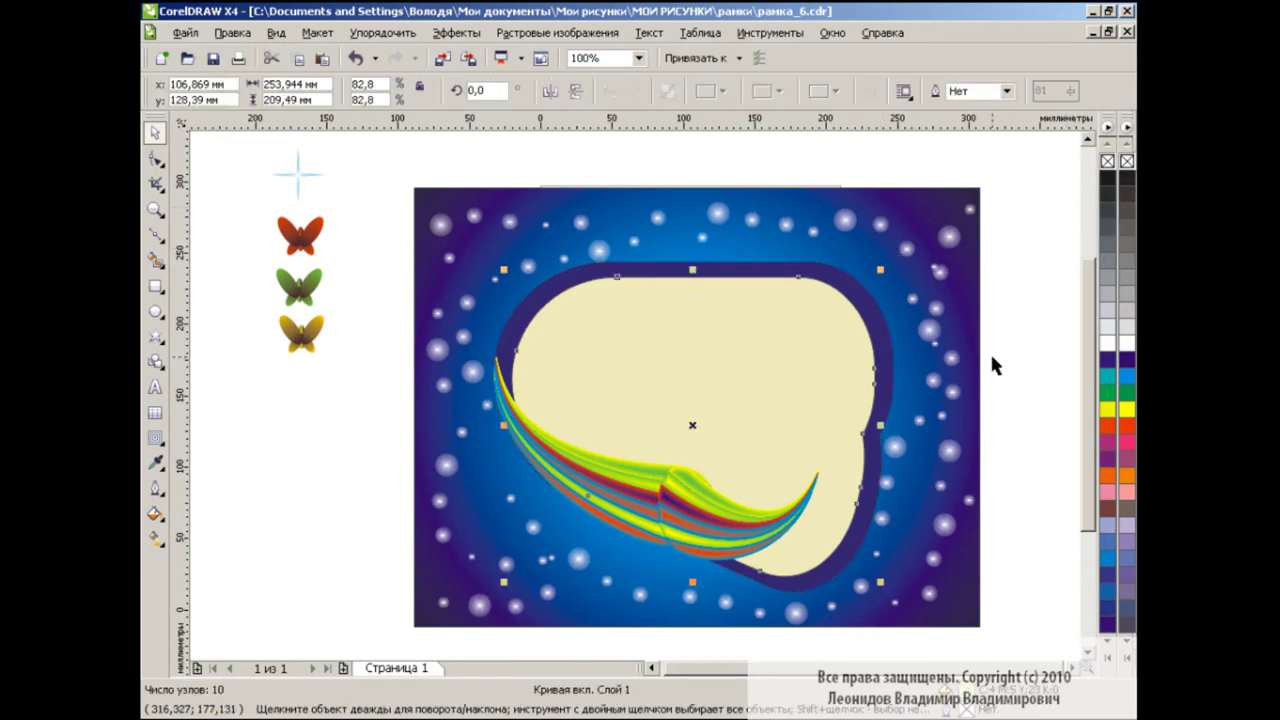
{"action": "left_click", "coordinate": [1018, 362]}
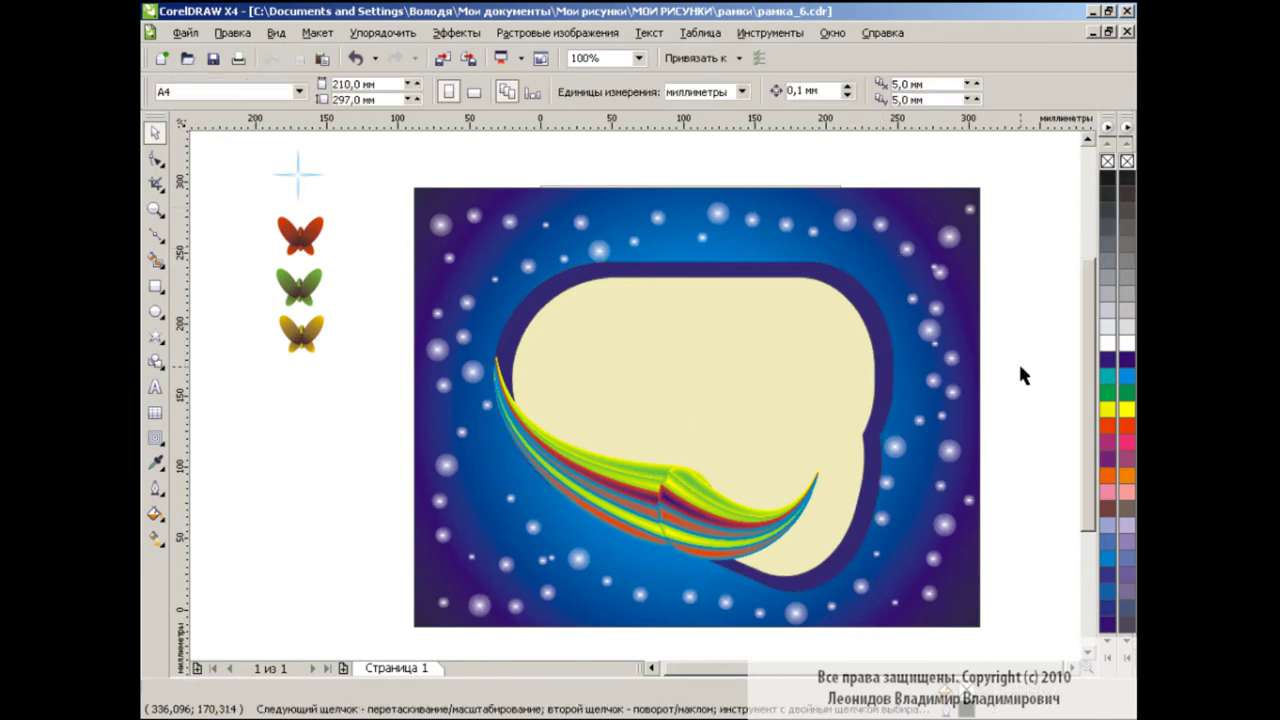
{"action": "left_click", "coordinate": [697, 522]}
{"action": "left_click", "coordinate": [663, 94]}
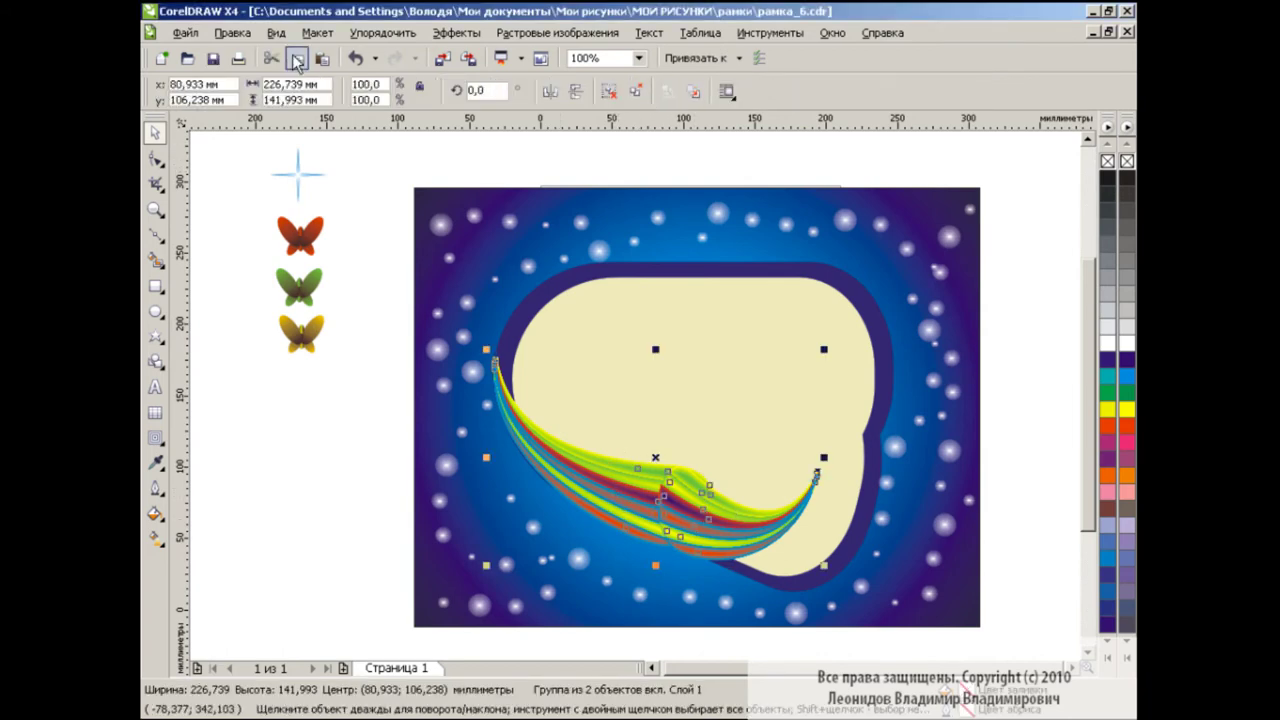
Paste a vertically mirrored copy of the pair across the top, rotated to about 346°
{"action": "left_click", "coordinate": [328, 62]}
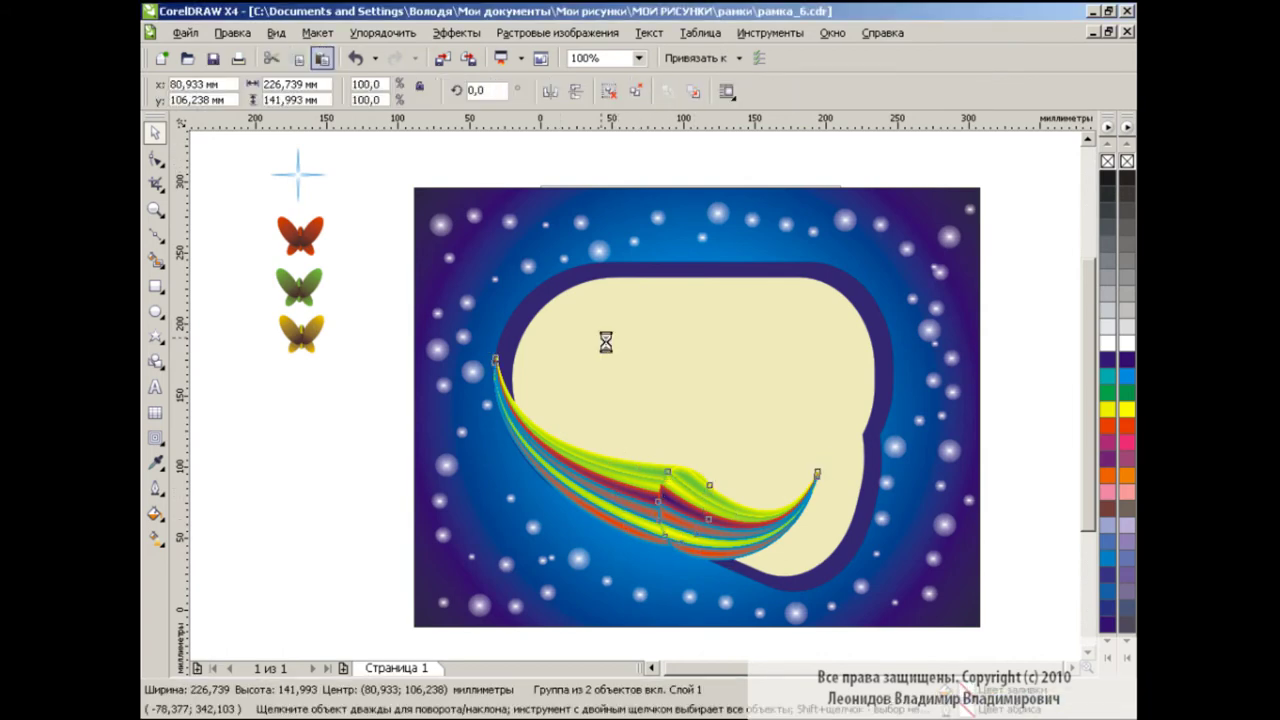
{"action": "left_click", "coordinate": [577, 91]}
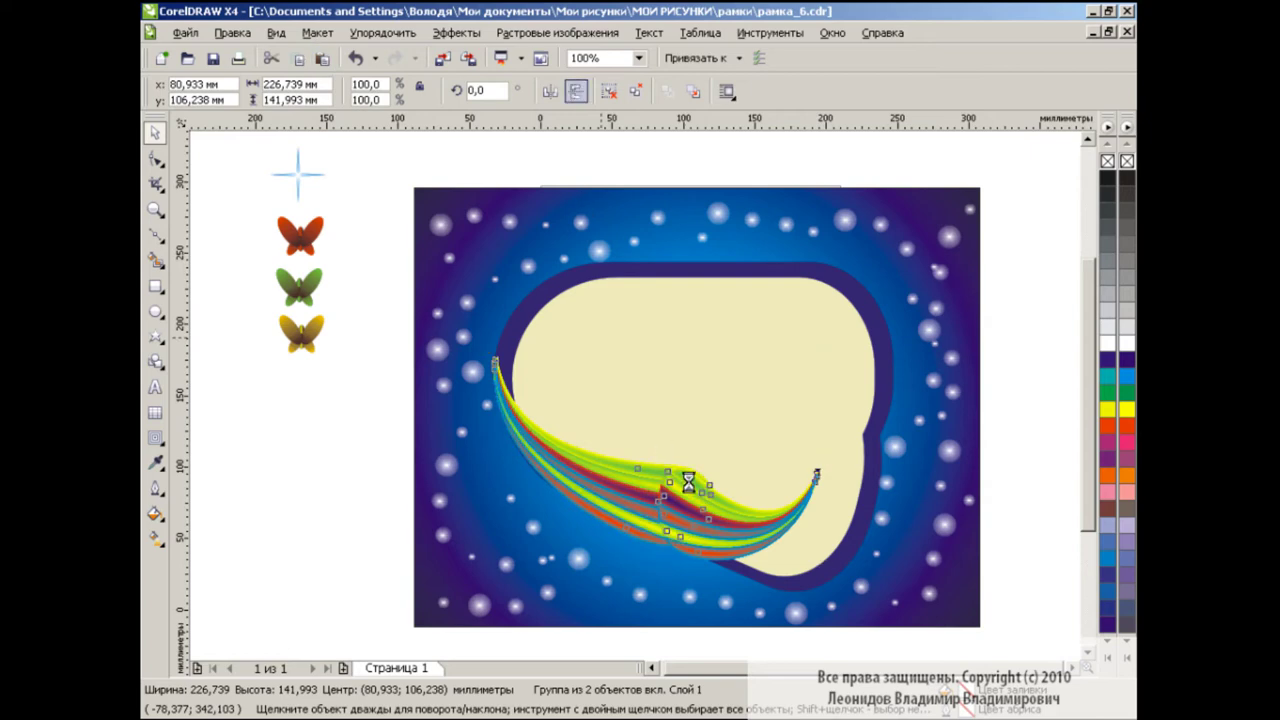
{"action": "left_click_drag", "start_coordinate": [663, 413], "coordinate": [741, 315]}
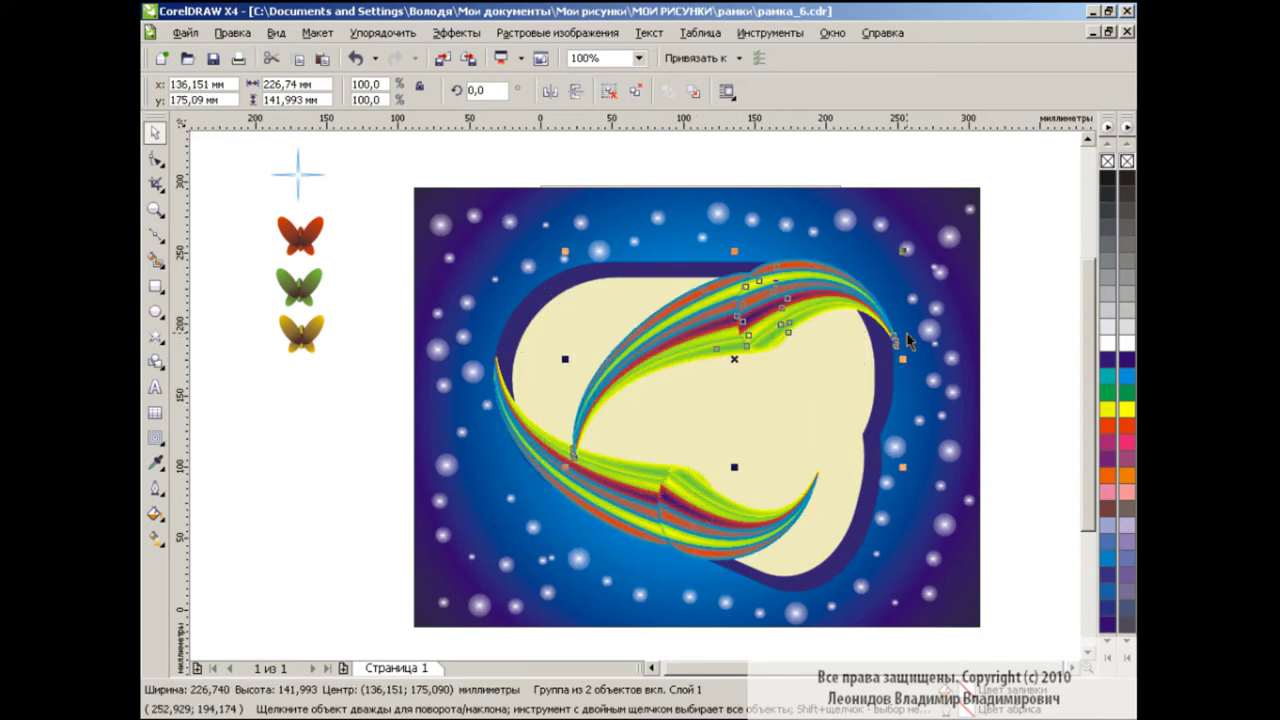
{"action": "left_click", "coordinate": [890, 277]}
{"action": "mouse_move", "coordinate": [905, 252]}
{"action": "left_mouse_down"}
{"action": "mouse_move", "coordinate": [914, 285]}
{"action": "mouse_move", "coordinate": [905, 280]}
{"action": "left_mouse_up"}
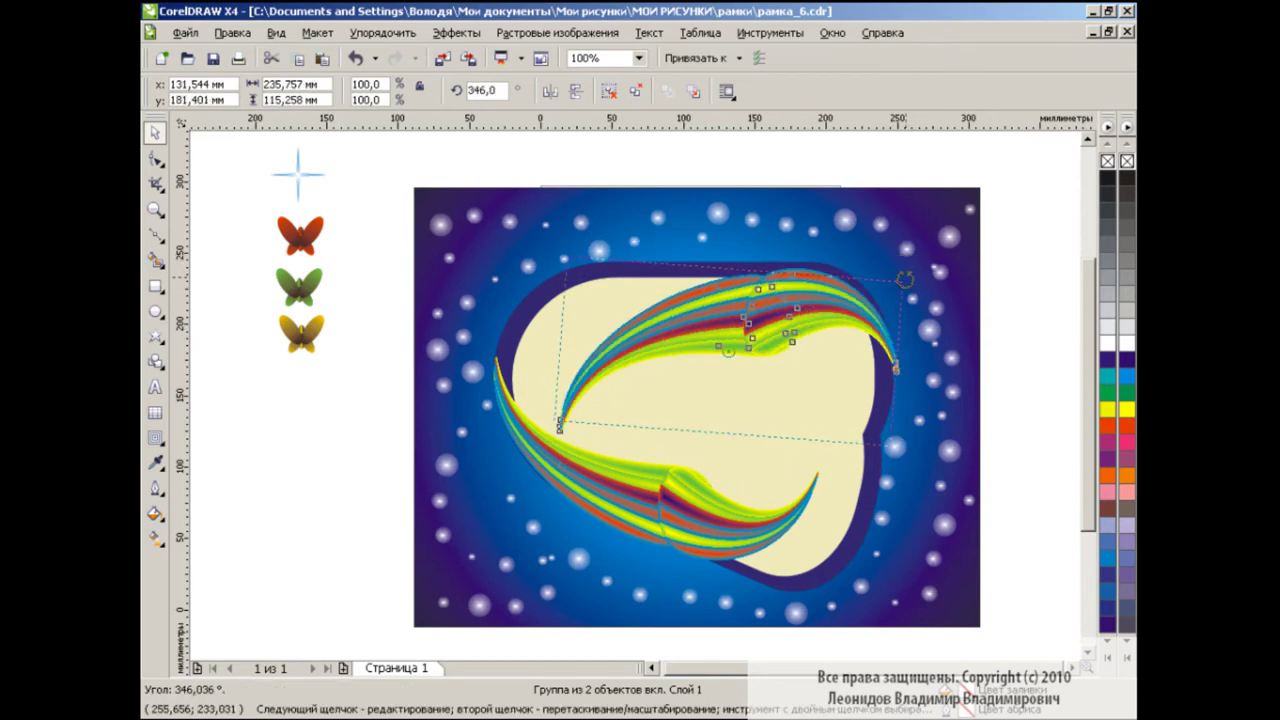
{"action": "mouse_move", "coordinate": [800, 303]}
{"action": "left_mouse_down"}
{"action": "mouse_move", "coordinate": [801, 285]}
{"action": "mouse_move", "coordinate": [839, 293]}
{"action": "left_mouse_up"}
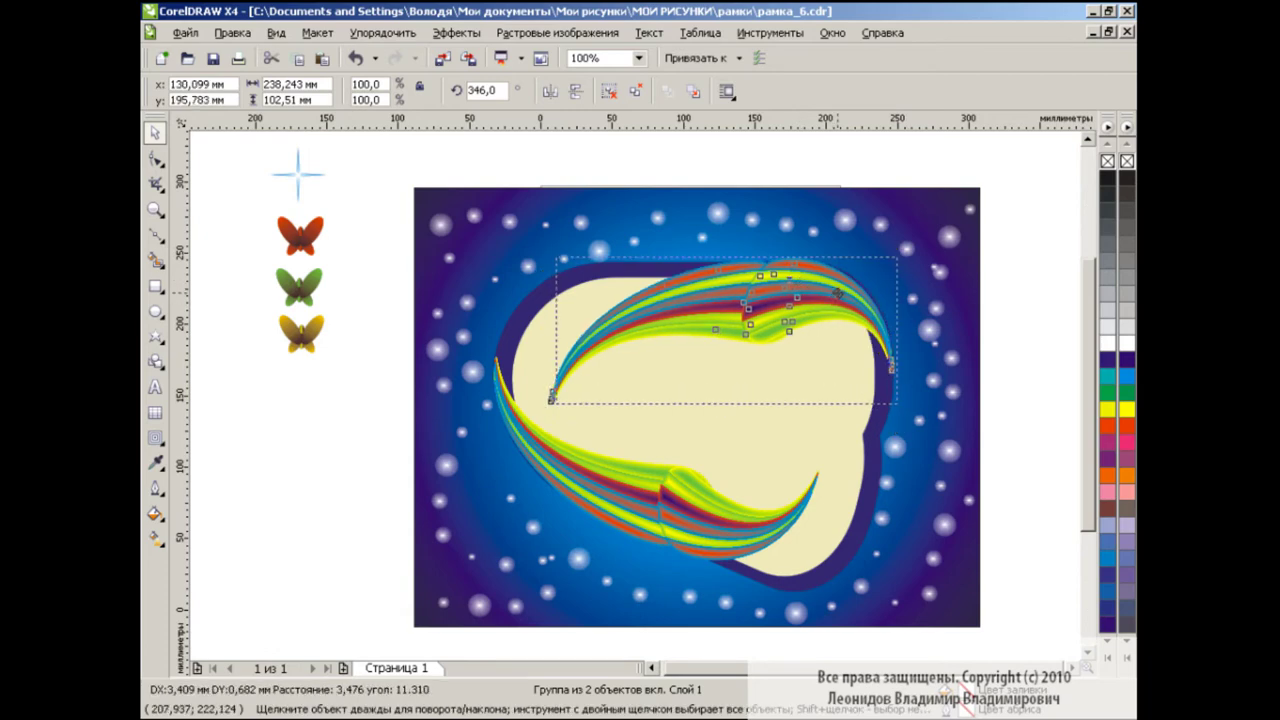
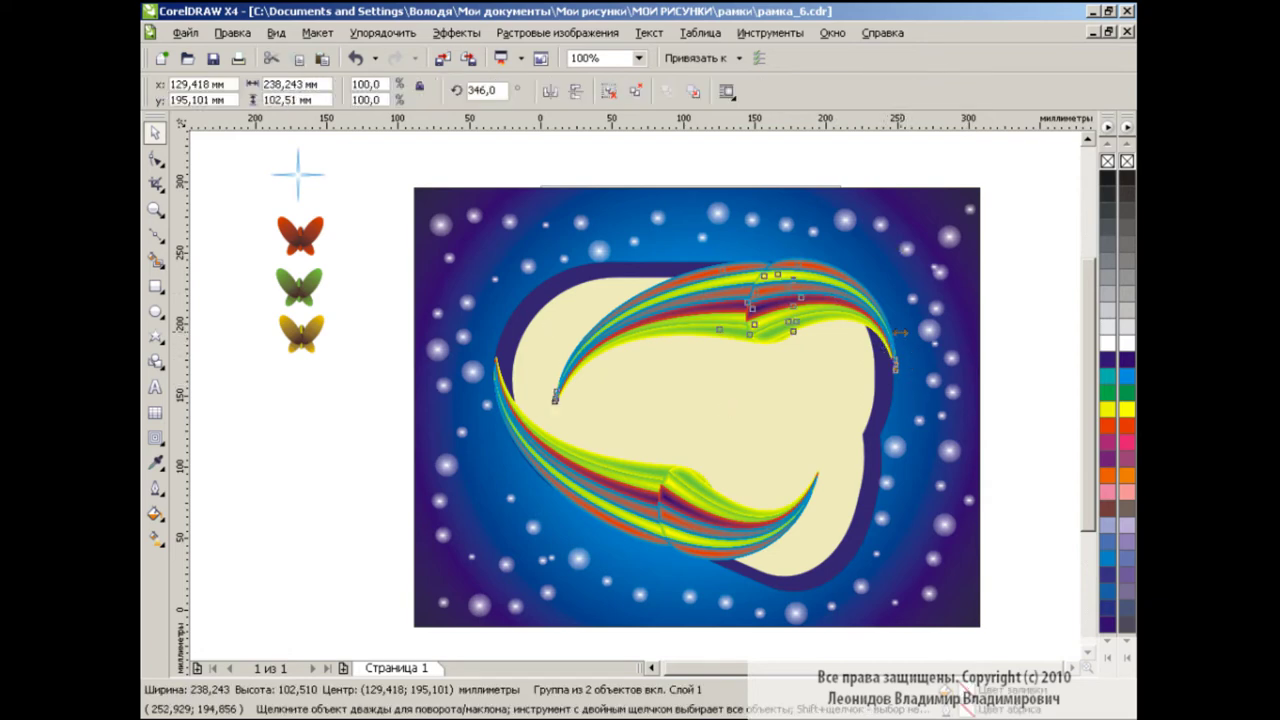
Ungroup the upper rainbow ribbon and rotate it to about 322° over the panel's top
{"action": "left_click_drag", "start_coordinate": [900, 333], "coordinate": [898, 333]}
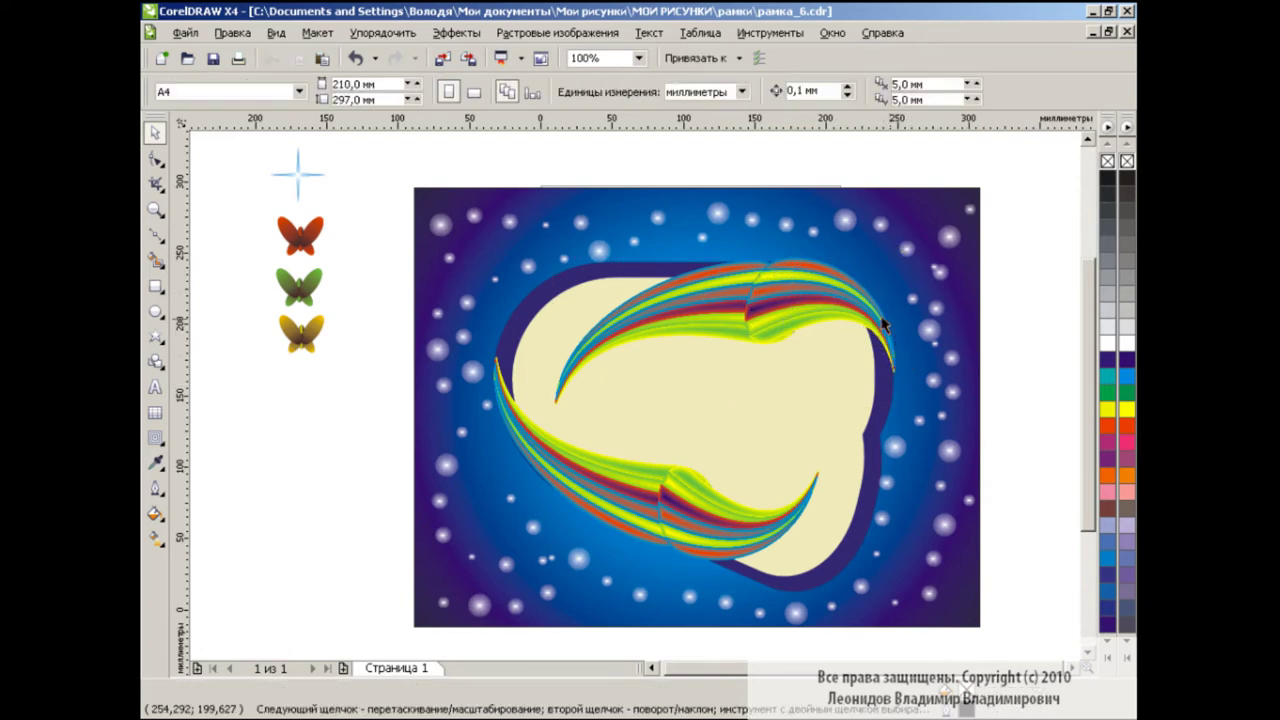
{"action": "left_click", "coordinate": [975, 345]}
{"action": "left_click", "coordinate": [857, 323]}
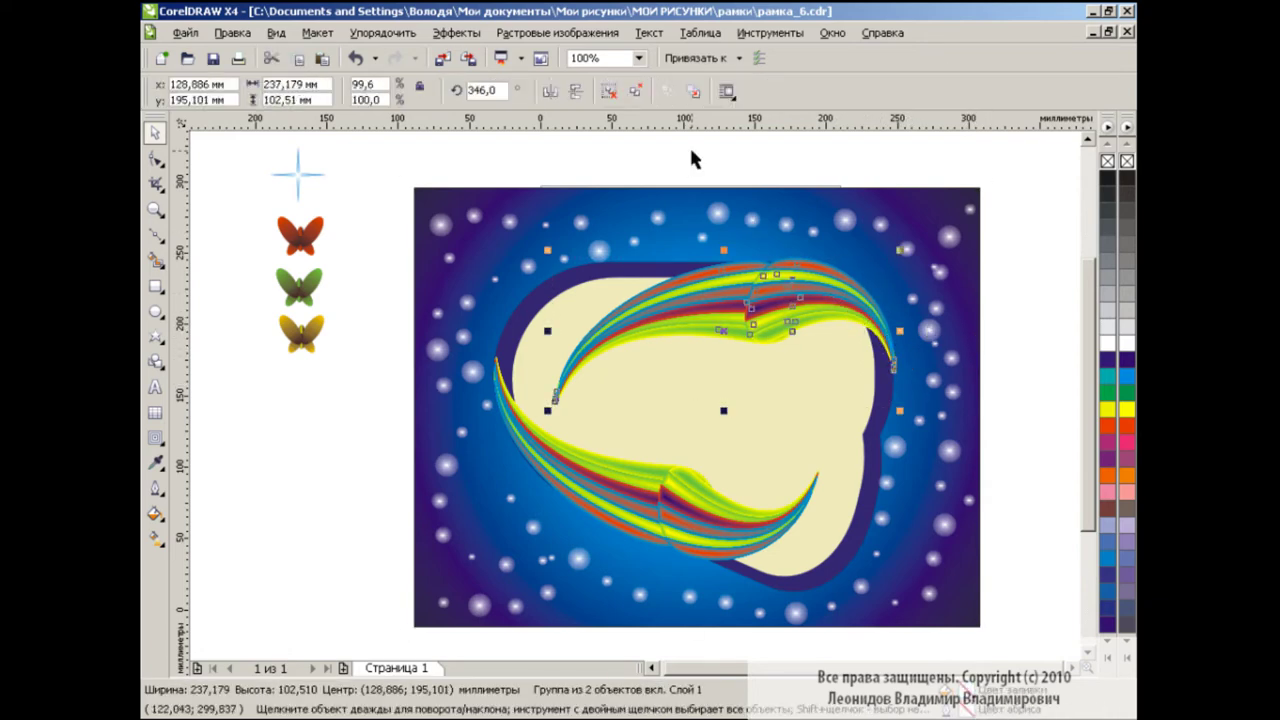
{"action": "left_click", "coordinate": [613, 94]}
{"action": "left_click", "coordinate": [714, 323]}
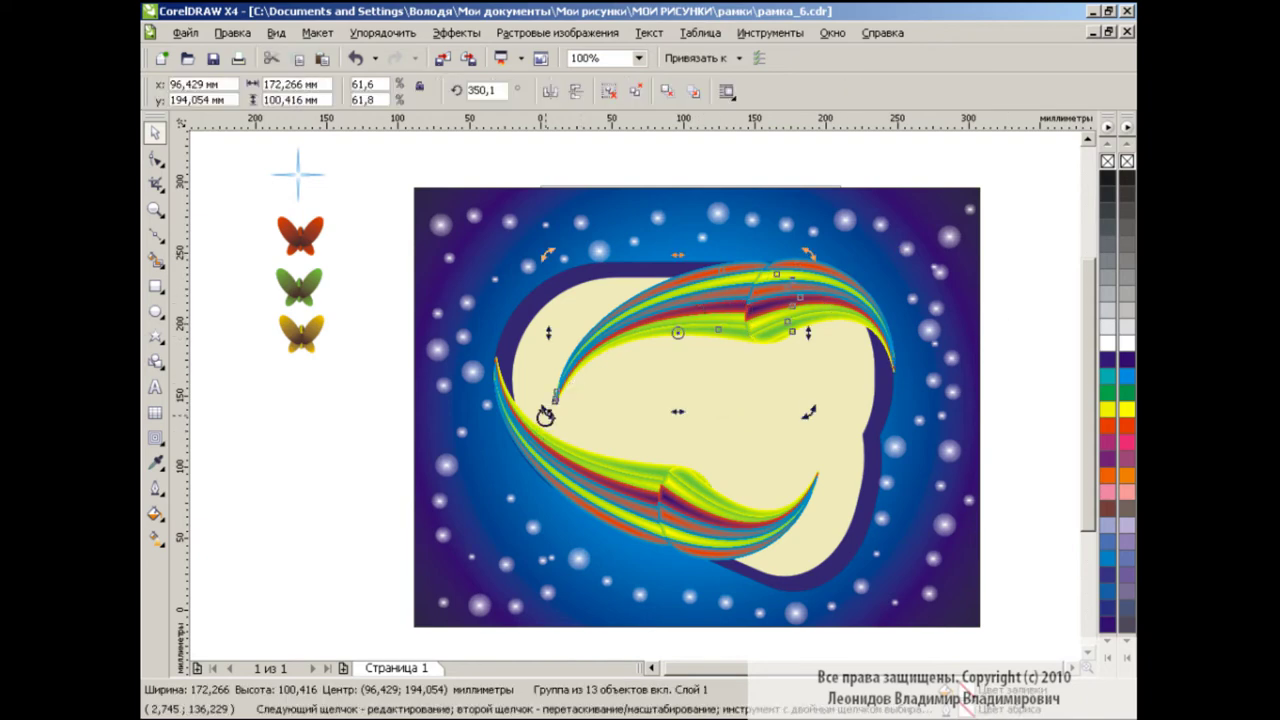
{"action": "left_click_drag", "start_coordinate": [530, 420], "coordinate": [505, 311]}
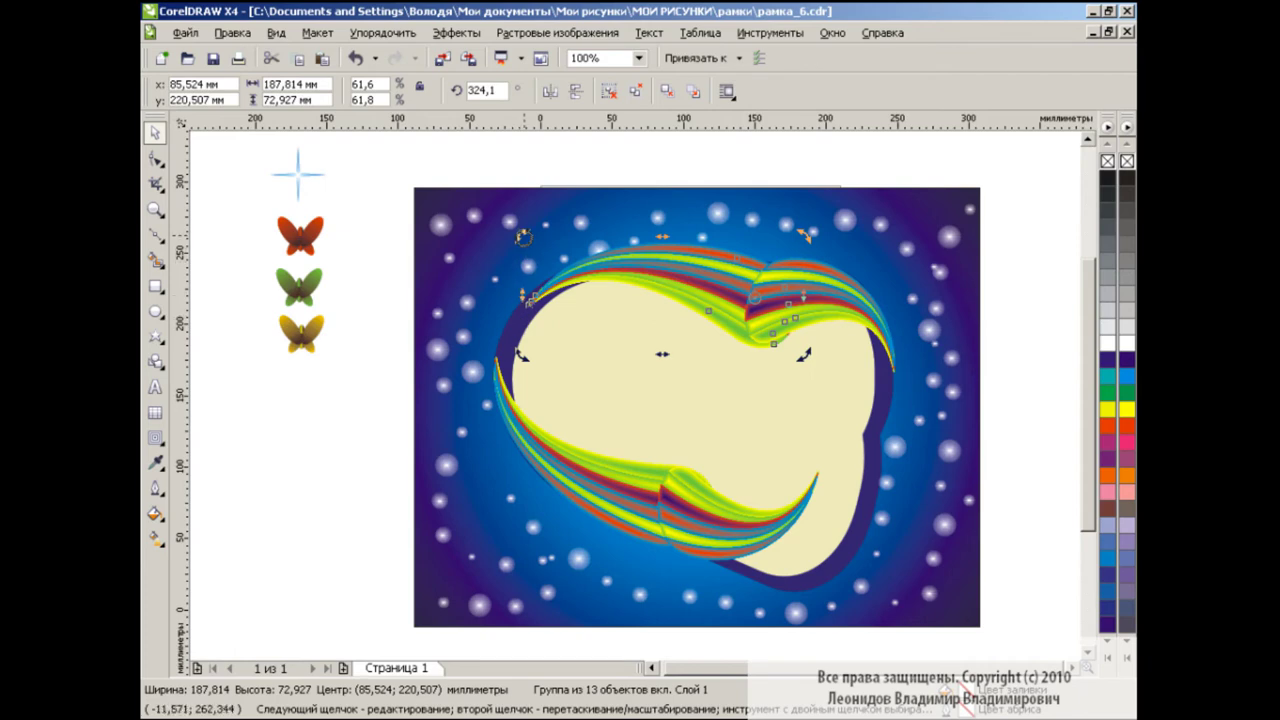
{"action": "left_click_drag", "start_coordinate": [521, 237], "coordinate": [524, 230]}
Group the two upper ribbon pieces back together
{"action": "left_click", "coordinate": [1026, 318]}
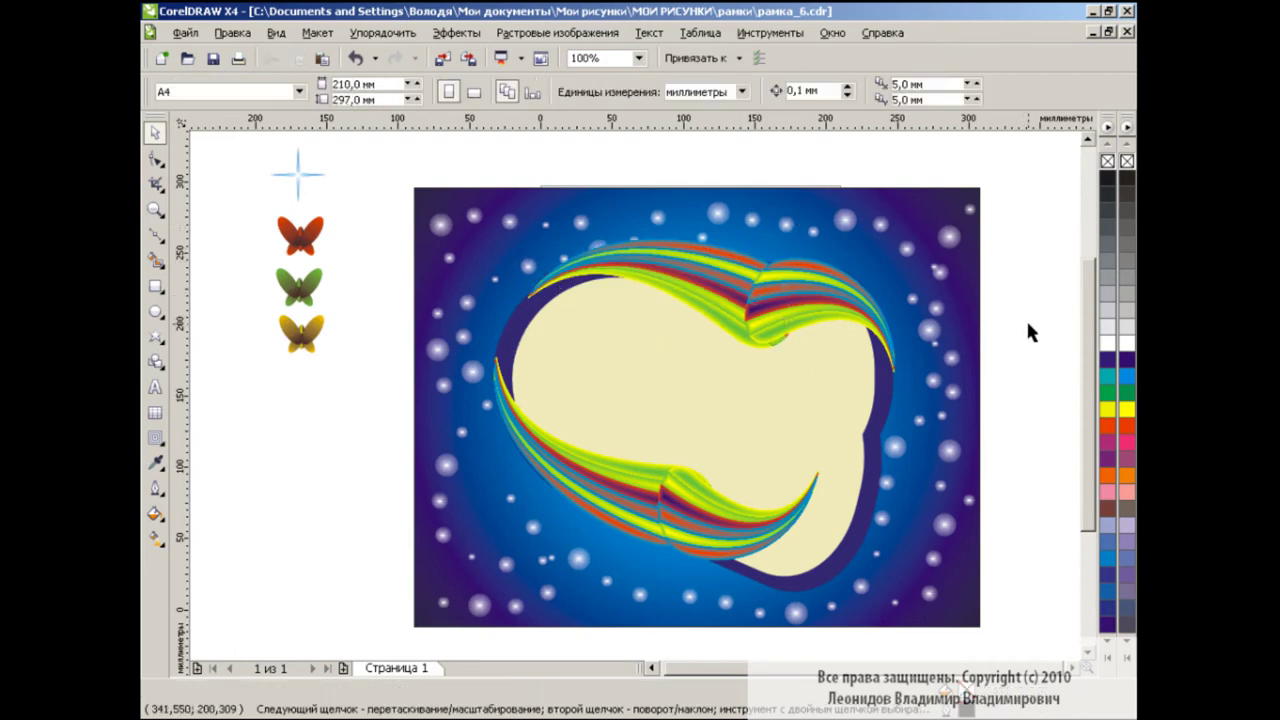
{"action": "left_click", "coordinate": [829, 294]}
{"action": "left_click", "coordinate": [880, 330], "text": "shift"}
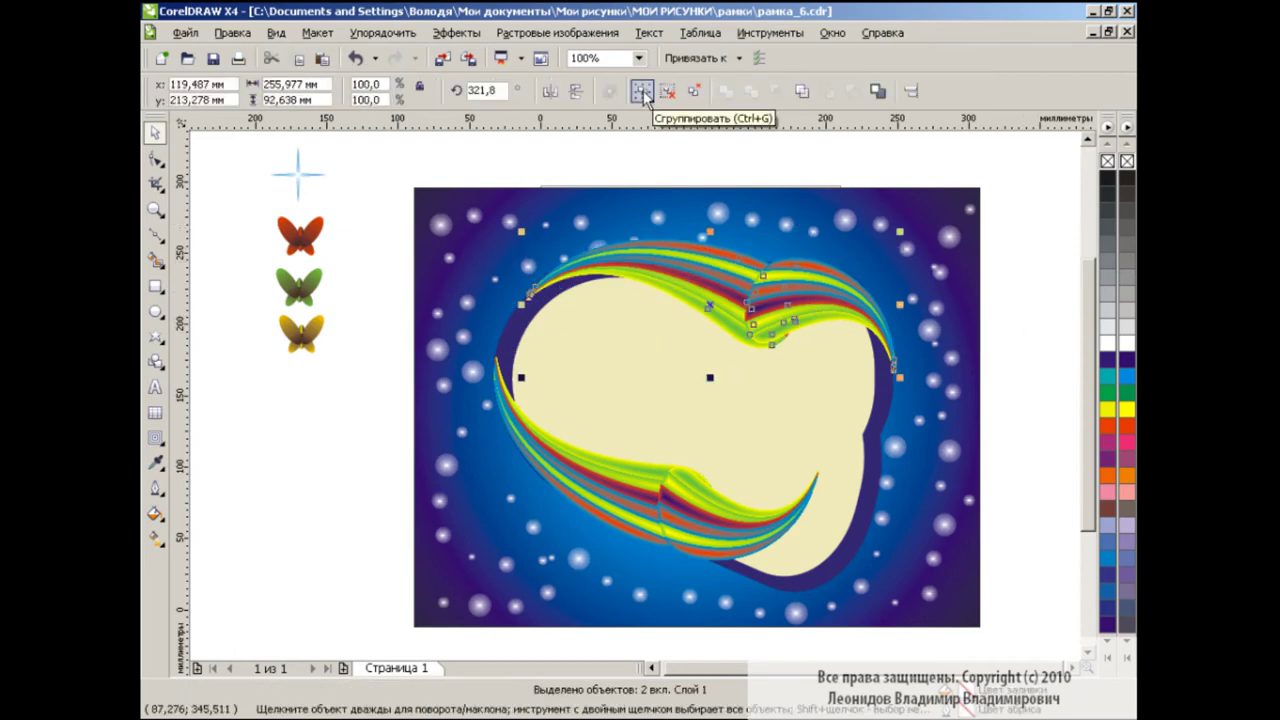
{"action": "left_click", "coordinate": [643, 93]}
{"action": "left_click", "coordinate": [1035, 380]}
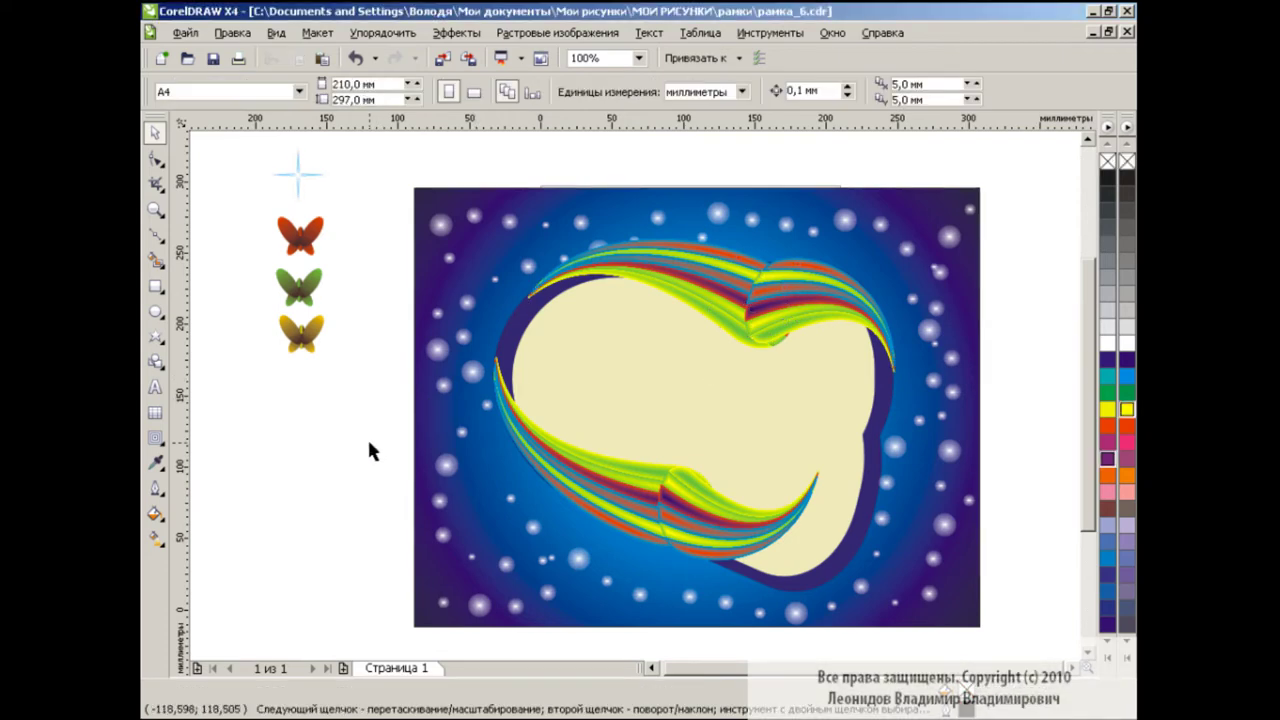
Draw a circle beside the butterflies with a smaller concentric copy, and combine them into a ring
{"action": "left_click", "coordinate": [156, 312]}
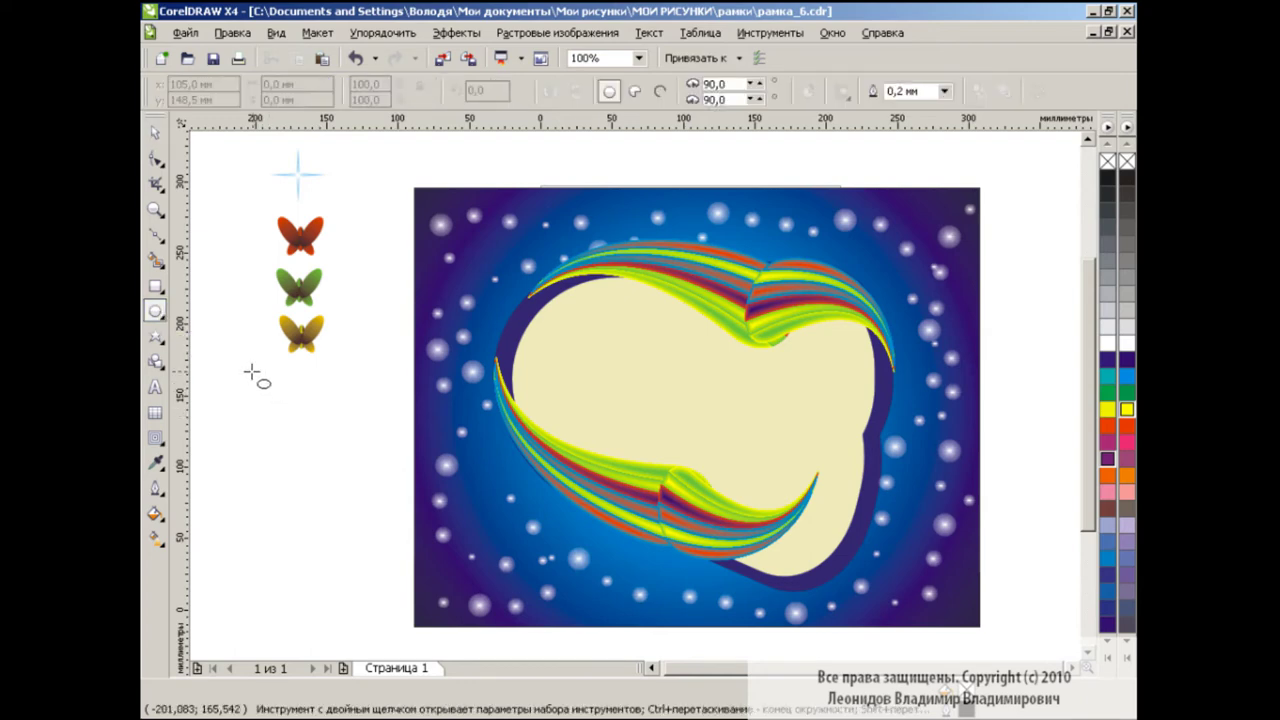
{"action": "left_click_drag", "start_coordinate": [252, 371], "coordinate": [380, 497]}
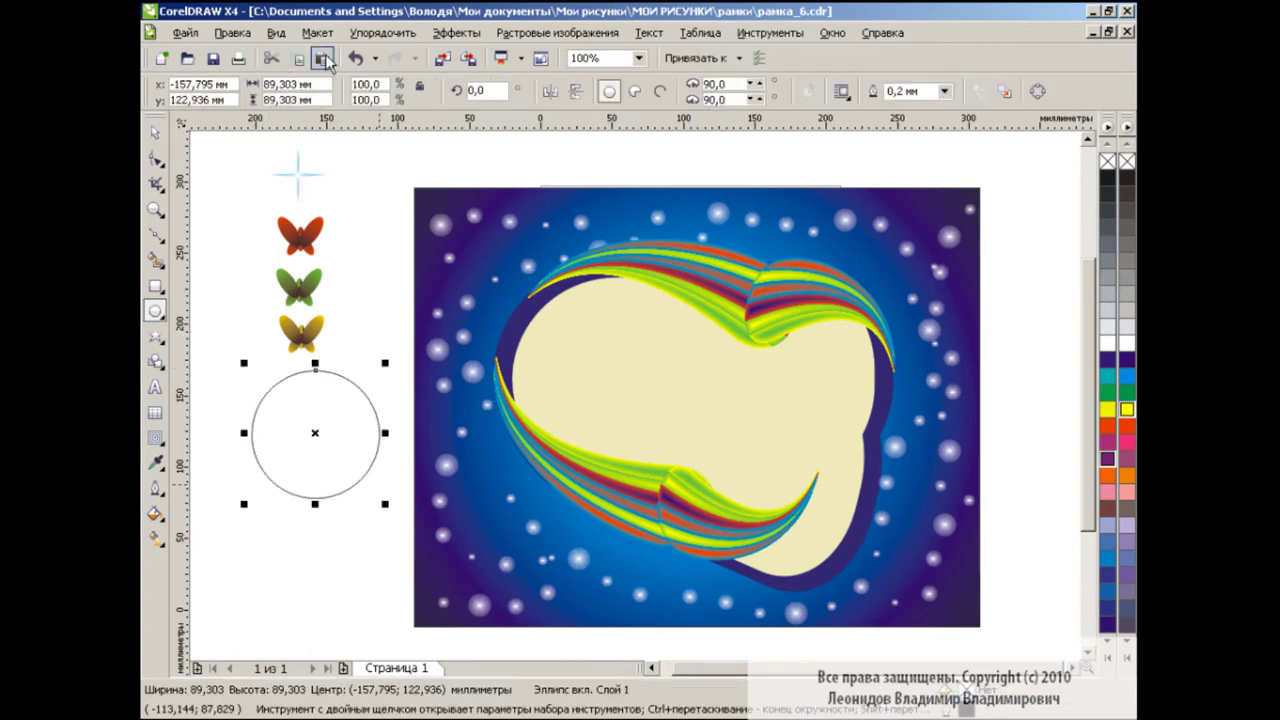
{"action": "left_click_drag", "start_coordinate": [385, 363], "coordinate": [379, 367]}
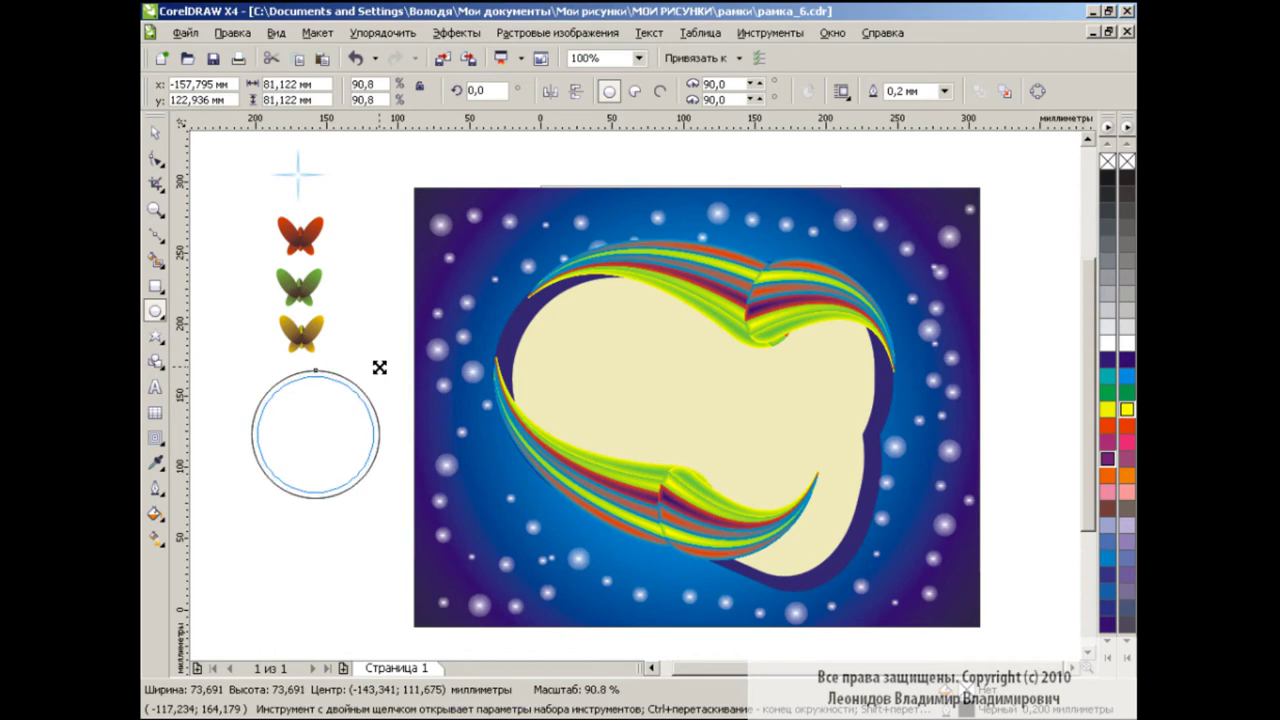
{"action": "left_click", "coordinate": [163, 140]}
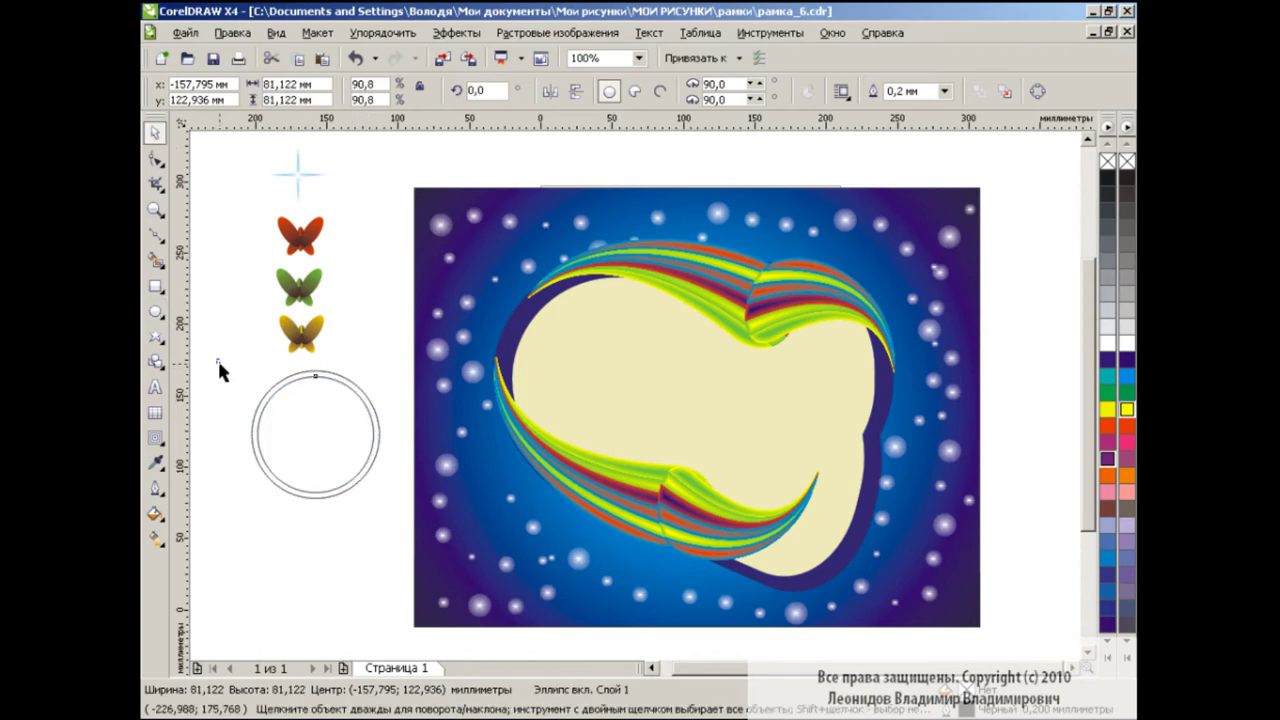
{"action": "mouse_move", "coordinate": [217, 358]}
{"action": "left_mouse_down"}
{"action": "mouse_move", "coordinate": [394, 522]}
{"action": "mouse_move", "coordinate": [231, 331]}
{"action": "left_mouse_up"}
{"action": "left_click", "coordinate": [370, 405]}
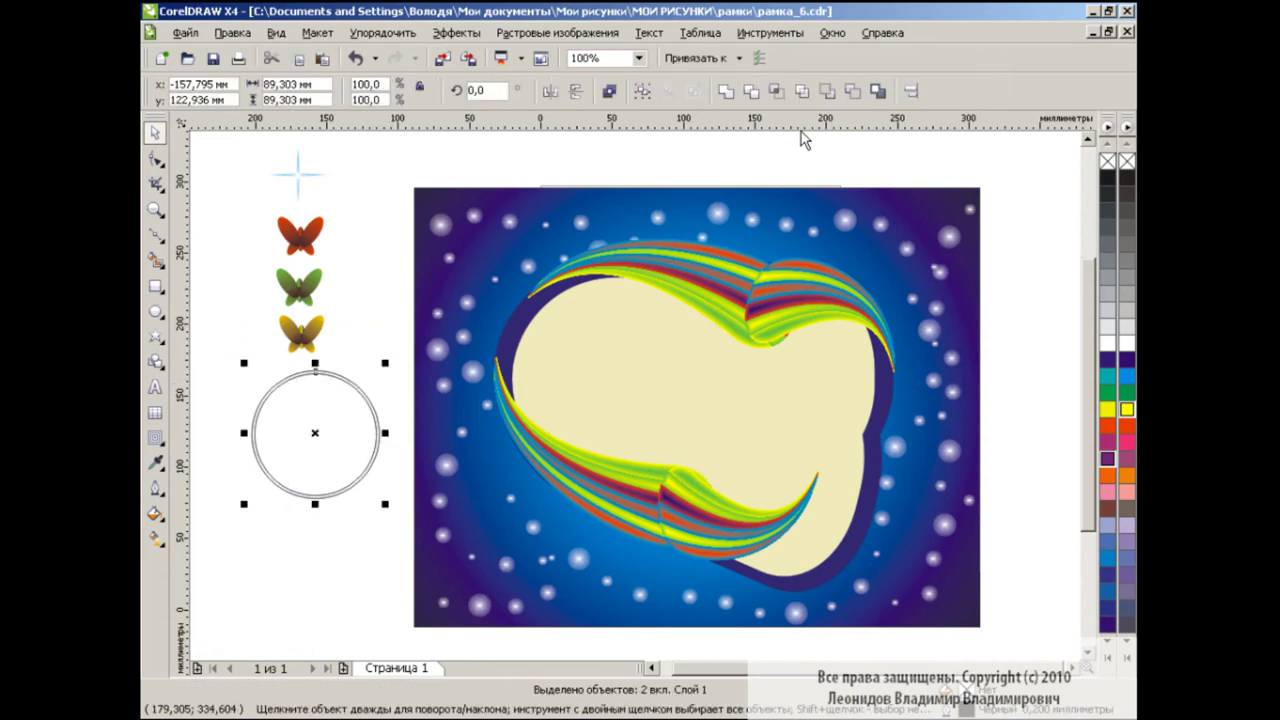
{"action": "left_click", "coordinate": [851, 92]}
{"action": "left_click", "coordinate": [408, 523]}
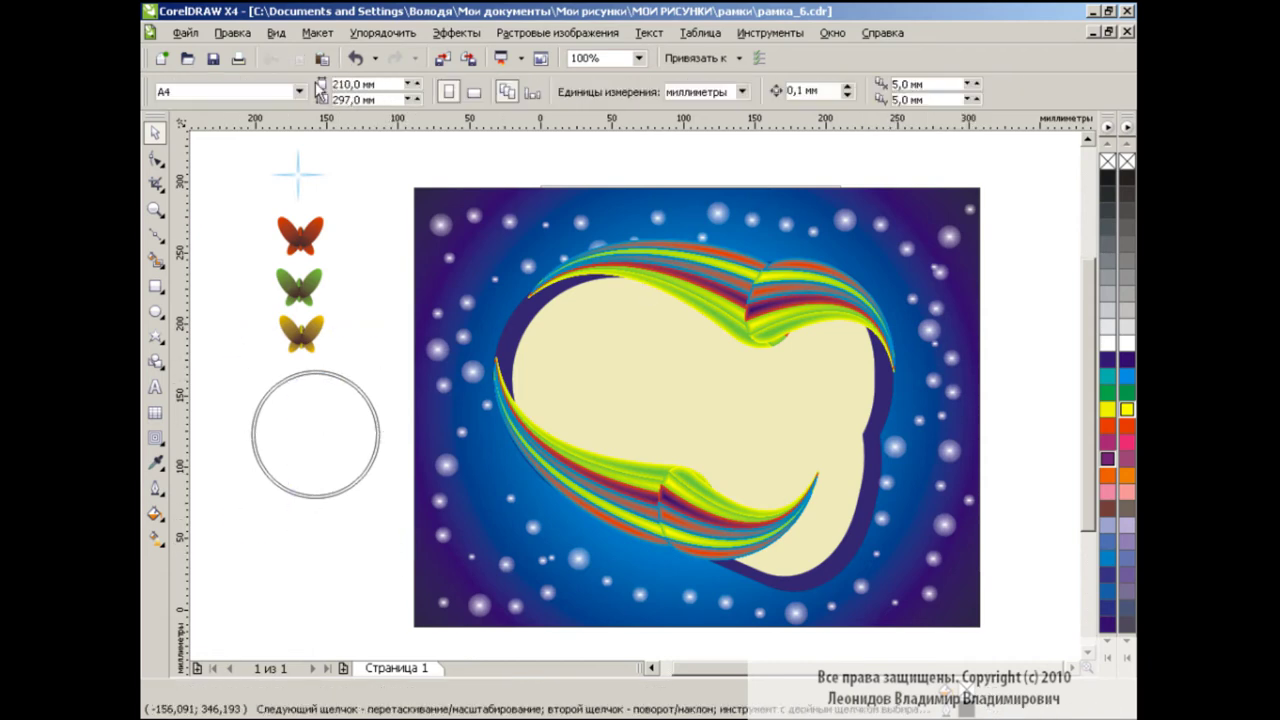
Paste smaller circle copies into the ring's centre to form concentric circles
{"action": "left_click", "coordinate": [322, 58]}
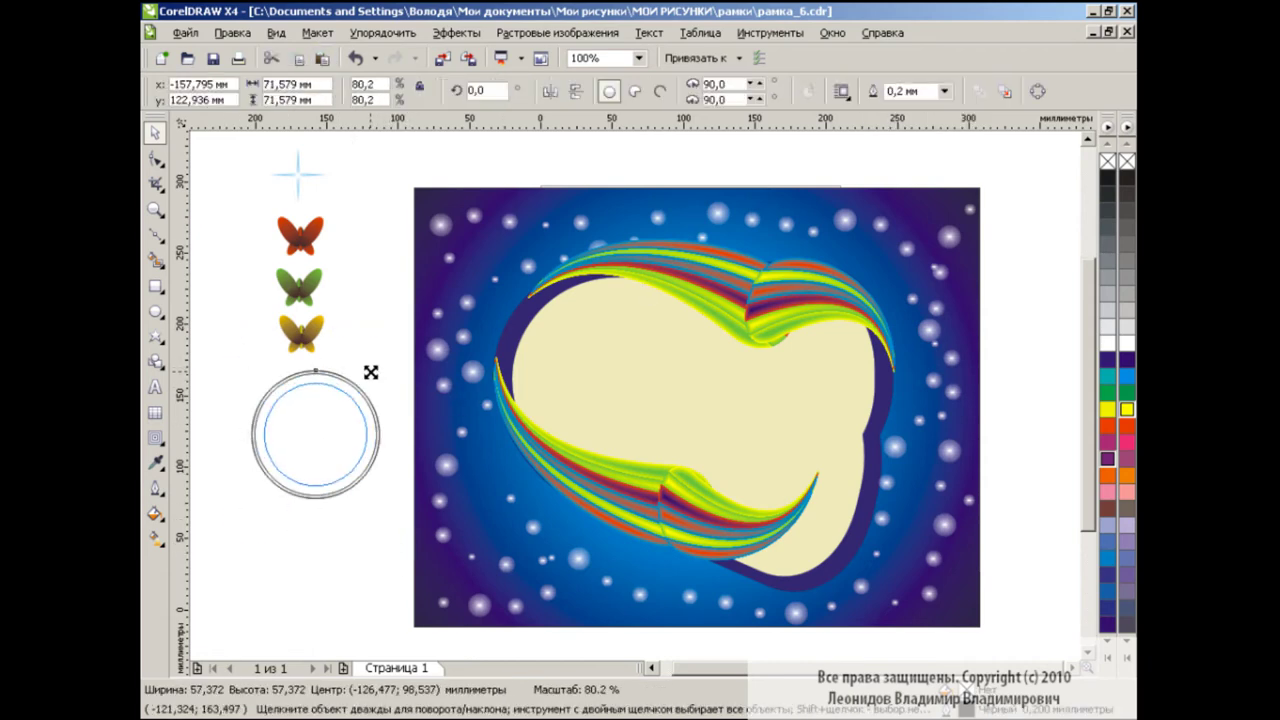
{"action": "left_click_drag", "start_coordinate": [384, 365], "coordinate": [358, 398]}
{"action": "left_click", "coordinate": [297, 58]}
{"action": "left_click", "coordinate": [322, 58]}
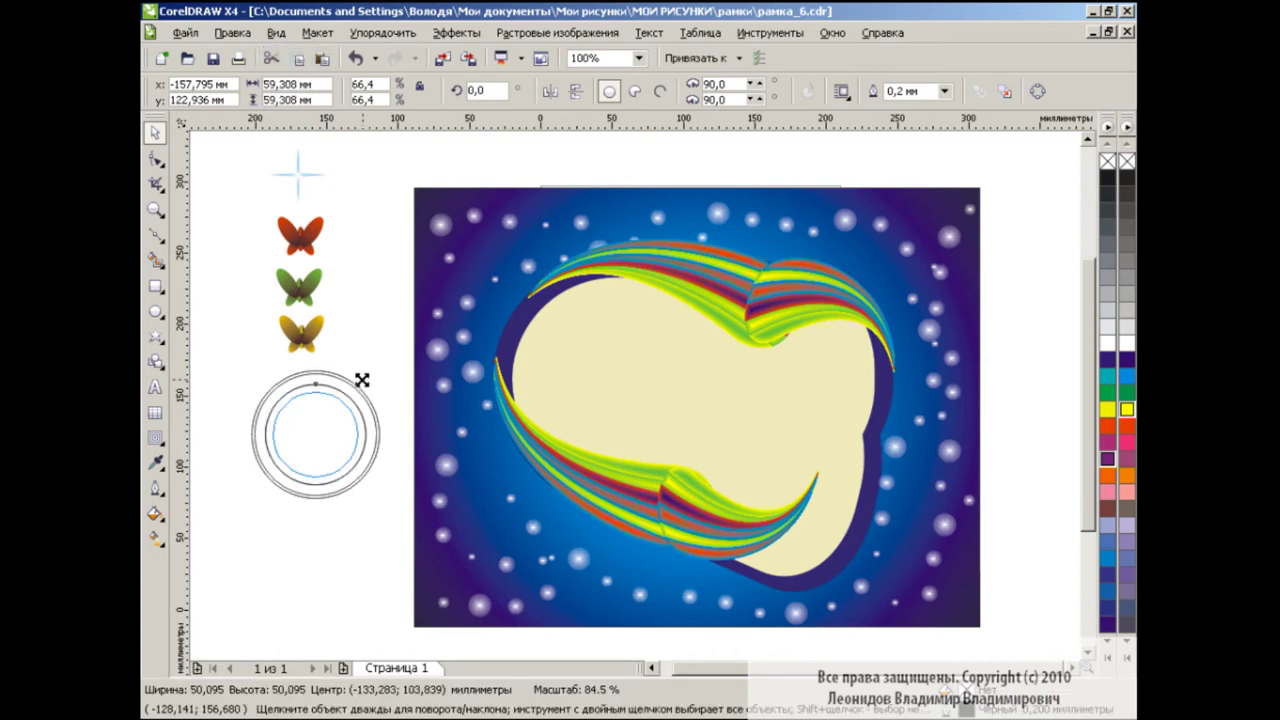
{"action": "left_click", "coordinate": [356, 410], "text": "shift"}
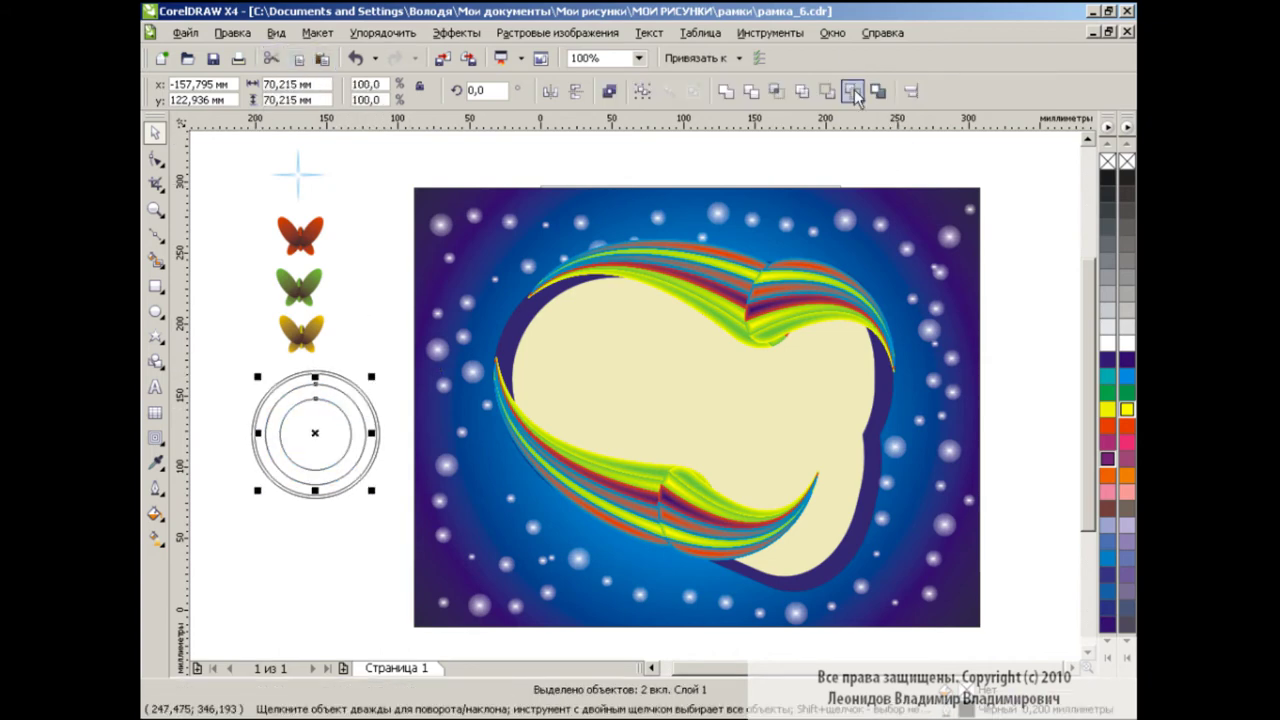
{"action": "left_click", "coordinate": [333, 565]}
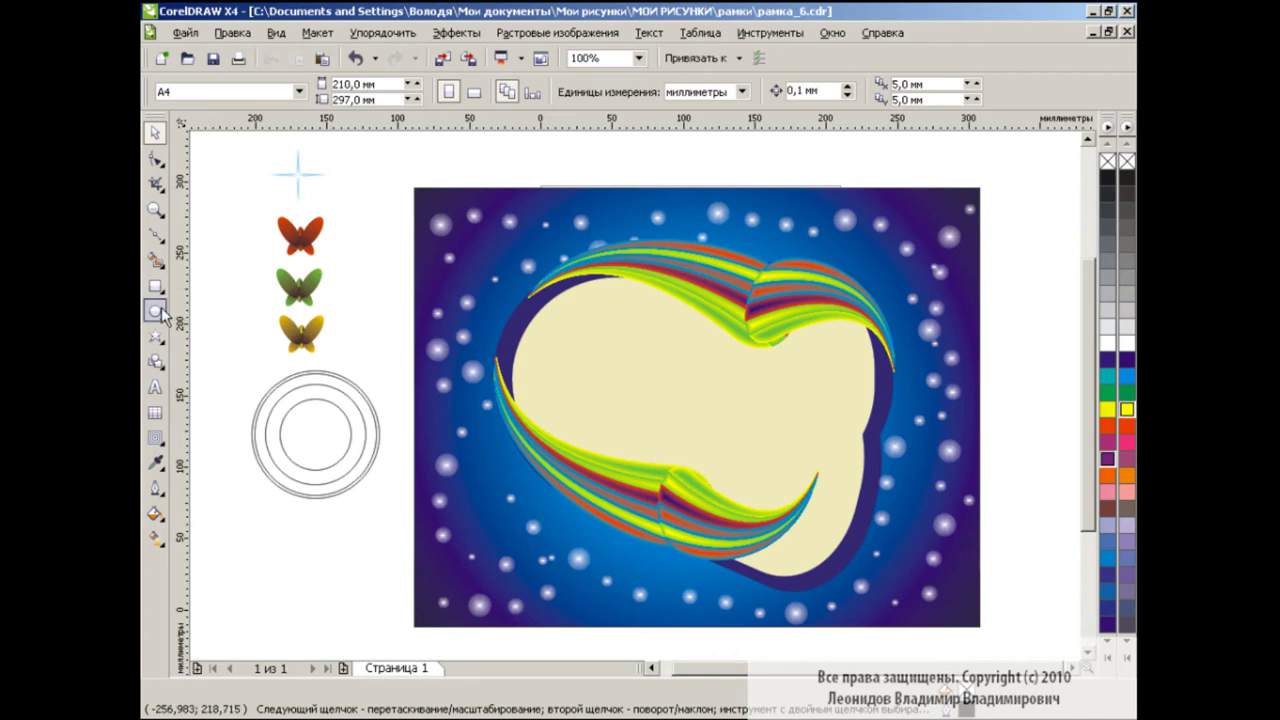
{"action": "left_click_drag", "start_coordinate": [368, 374], "coordinate": [345, 403]}
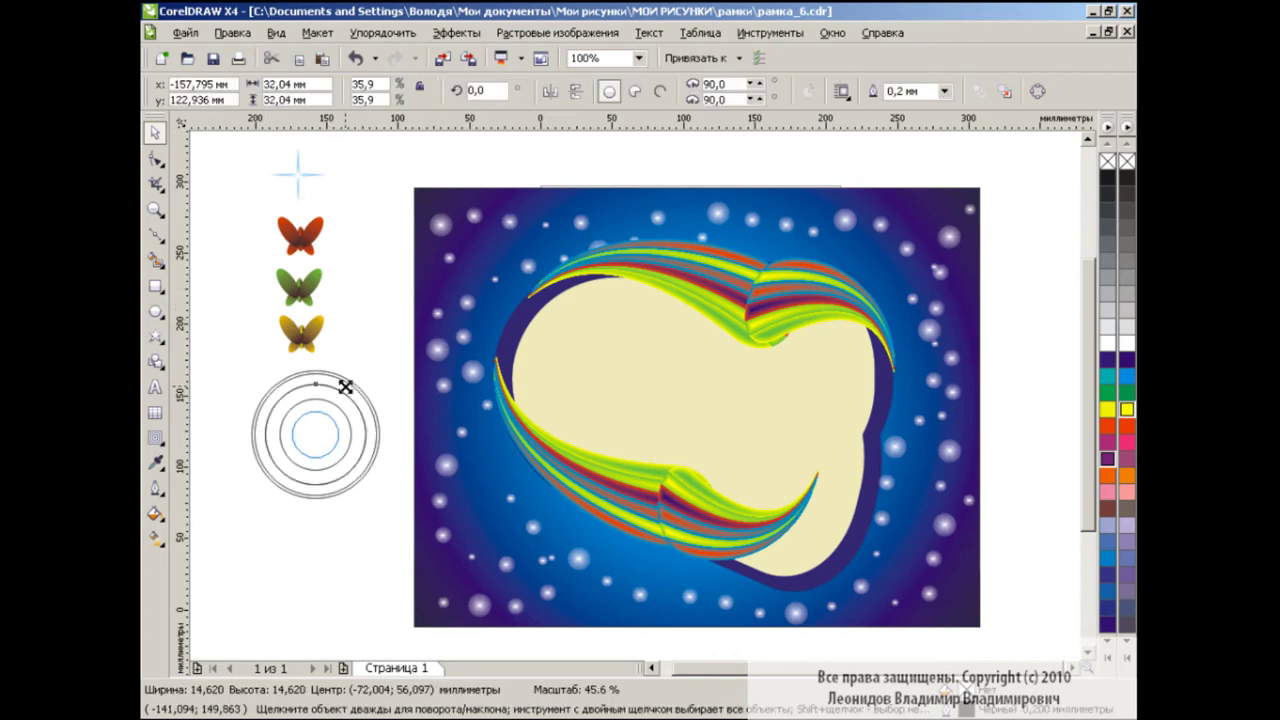
{"action": "left_click", "coordinate": [333, 521]}
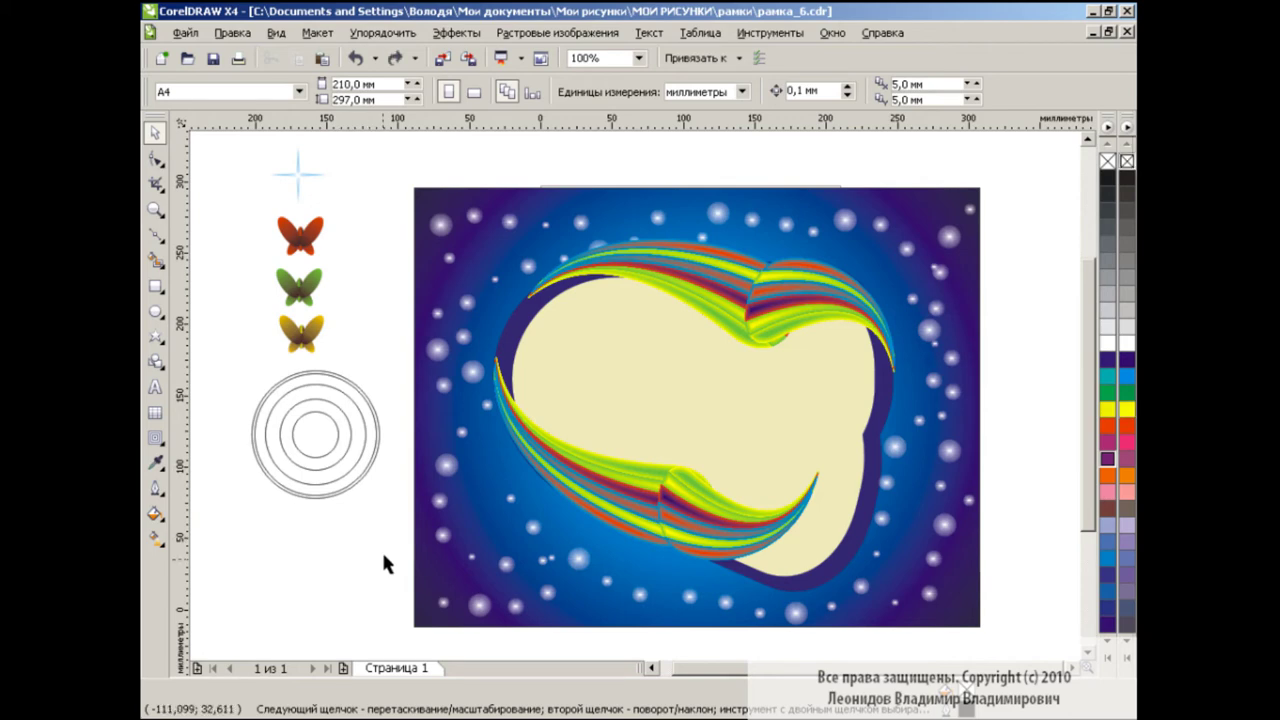
Select the three concentric circles and place a copy below the original
{"action": "mouse_move", "coordinate": [400, 543]}
{"action": "left_mouse_down"}
{"action": "mouse_move", "coordinate": [373, 536]}
{"action": "mouse_move", "coordinate": [237, 360]}
{"action": "left_mouse_up"}
{"action": "left_click", "coordinate": [297, 60]}
{"action": "left_click", "coordinate": [322, 58]}
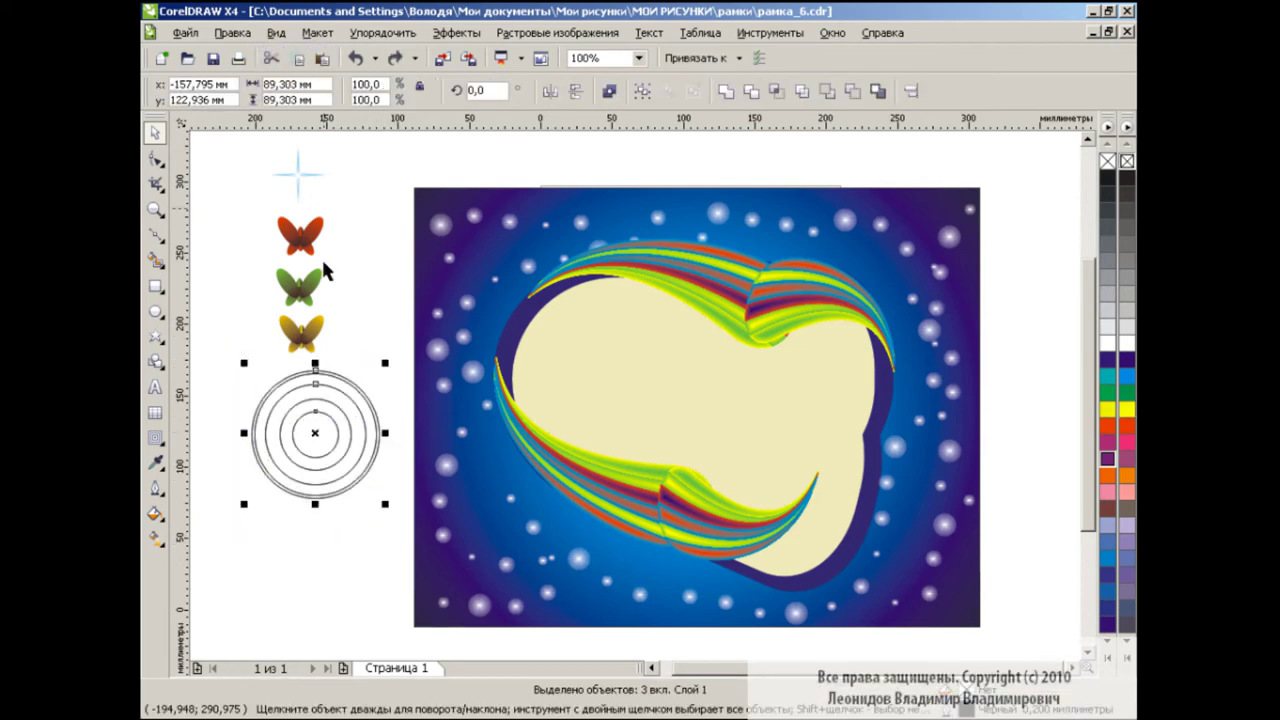
{"action": "left_click_drag", "start_coordinate": [315, 433], "coordinate": [315, 574]}
Replace the lower copy's inner circle with a ring shrunk to 31.3%
{"action": "left_click", "coordinate": [286, 571]}
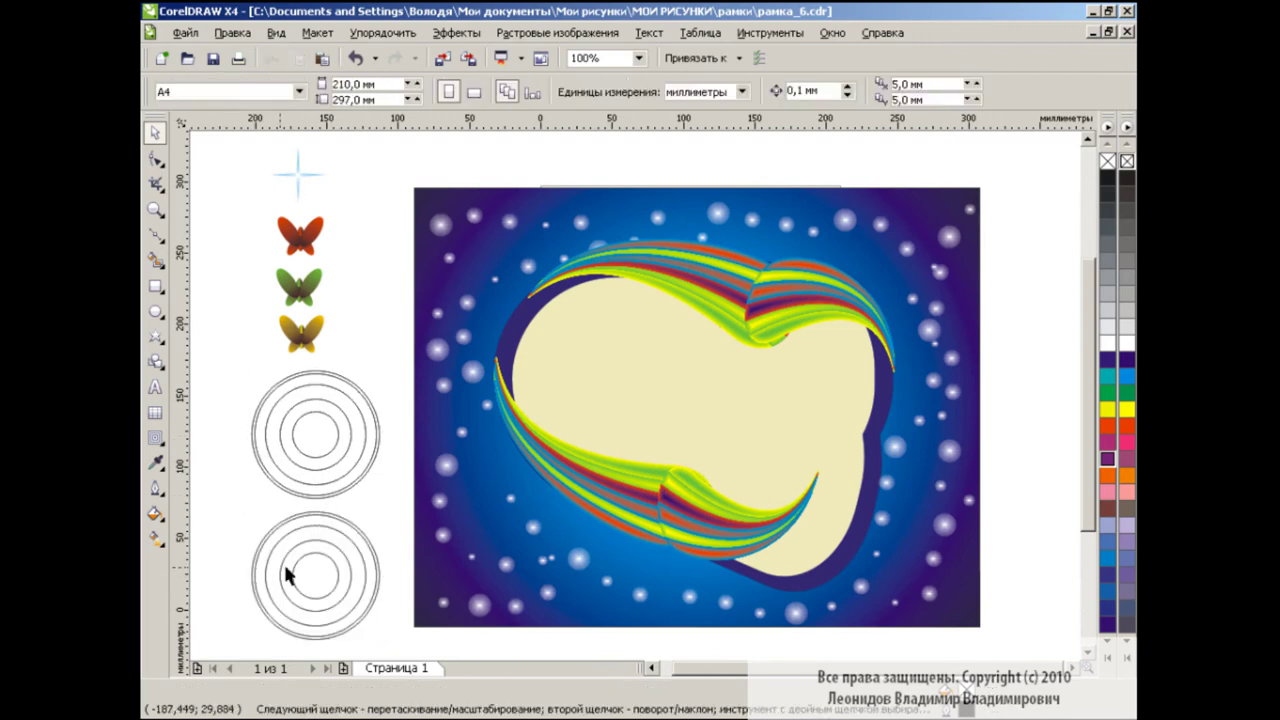
{"action": "left_click", "coordinate": [329, 591]}
{"action": "key", "text": "Delete"}
{"action": "left_click", "coordinate": [371, 549]}
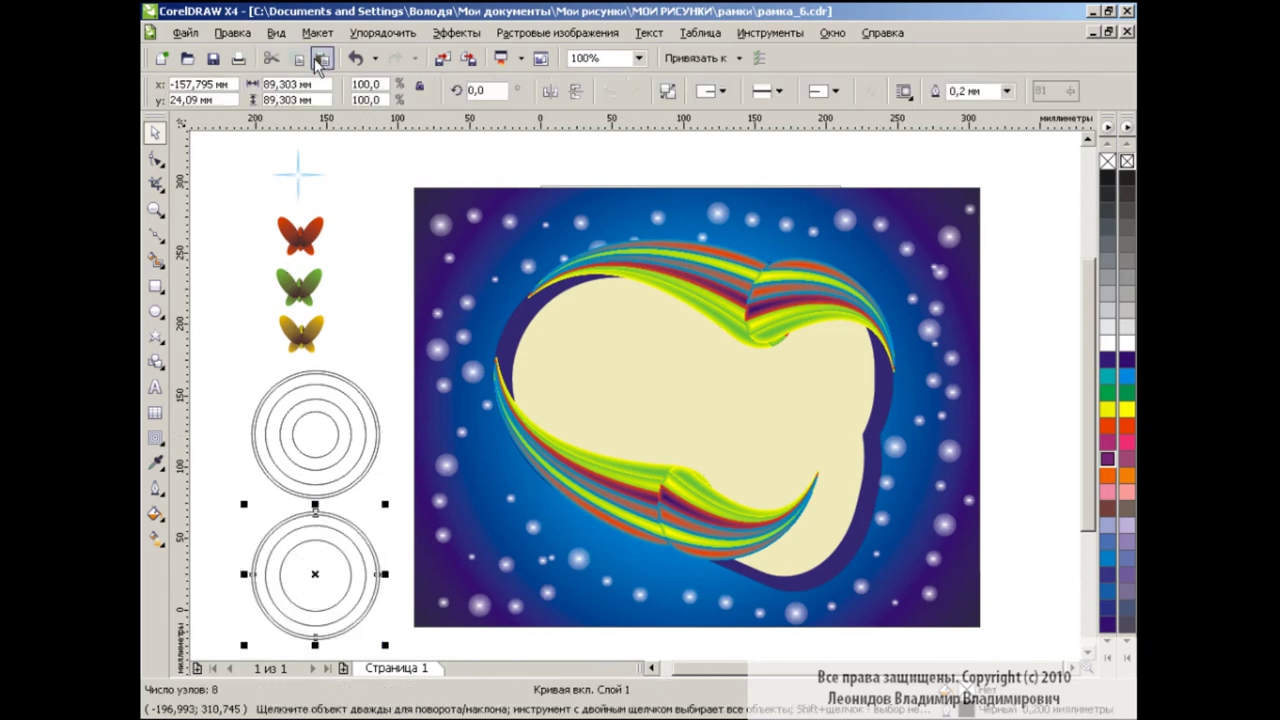
{"action": "mouse_move", "coordinate": [385, 504]}
{"action": "left_mouse_down"}
{"action": "mouse_move", "coordinate": [338, 532]}
{"action": "mouse_move", "coordinate": [295, 363]}
{"action": "left_mouse_up"}
{"action": "left_click", "coordinate": [373, 499]}
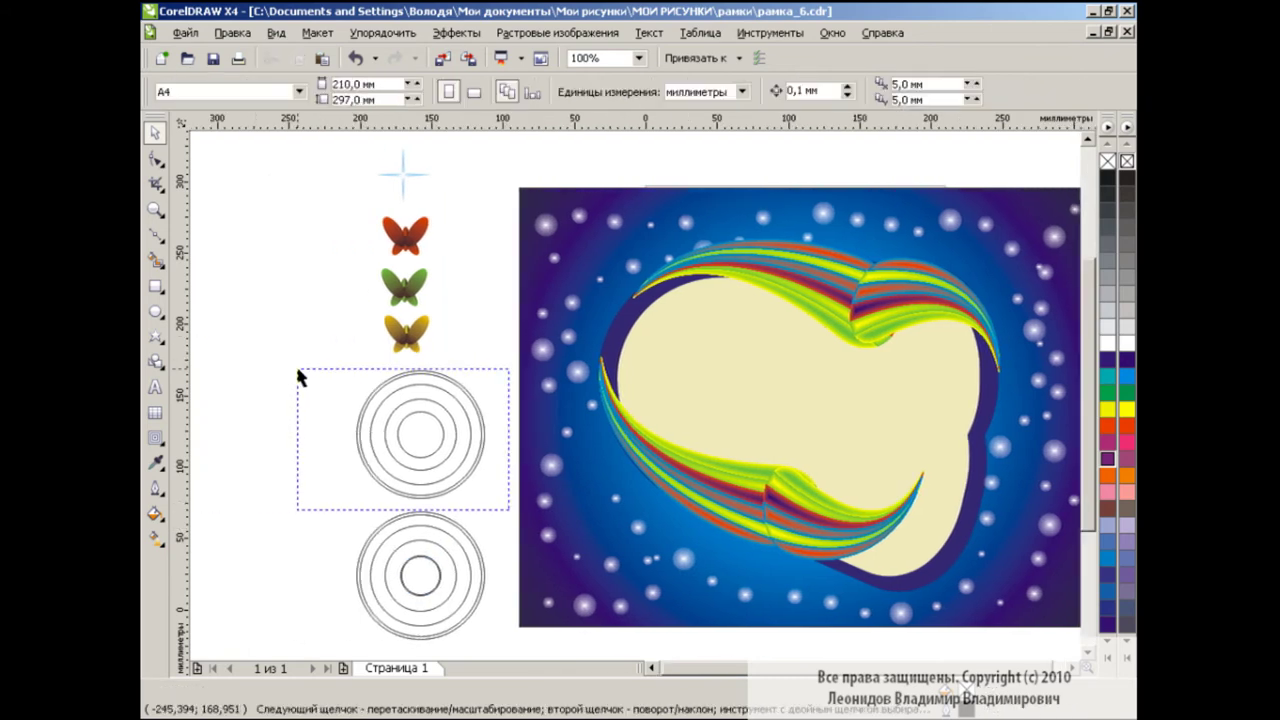
{"action": "scroll", "coordinate": [577, 462], "scroll_direction": "right", "scroll_amount": 2}
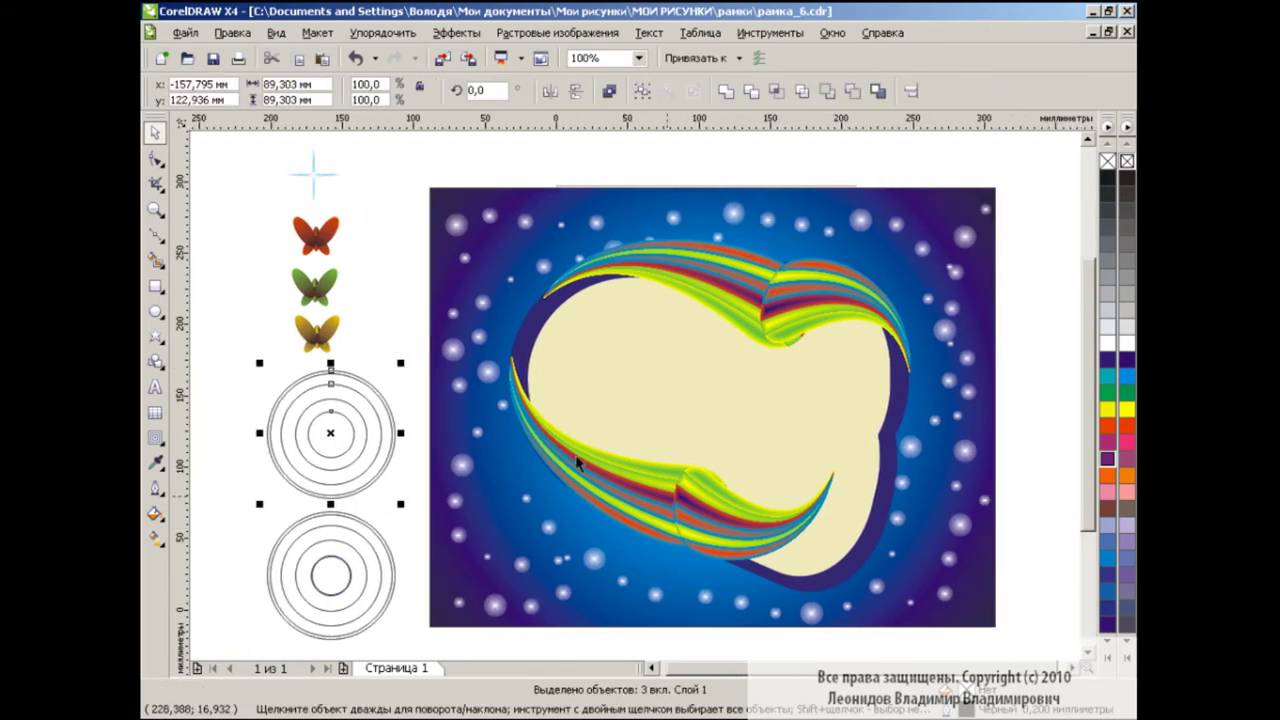
Give the upper ring ornament a custom yellow-to-green fountain fill
{"action": "left_click", "coordinate": [153, 512]}
{"action": "left_click", "coordinate": [223, 553]}
{"action": "left_click", "coordinate": [556, 350]}
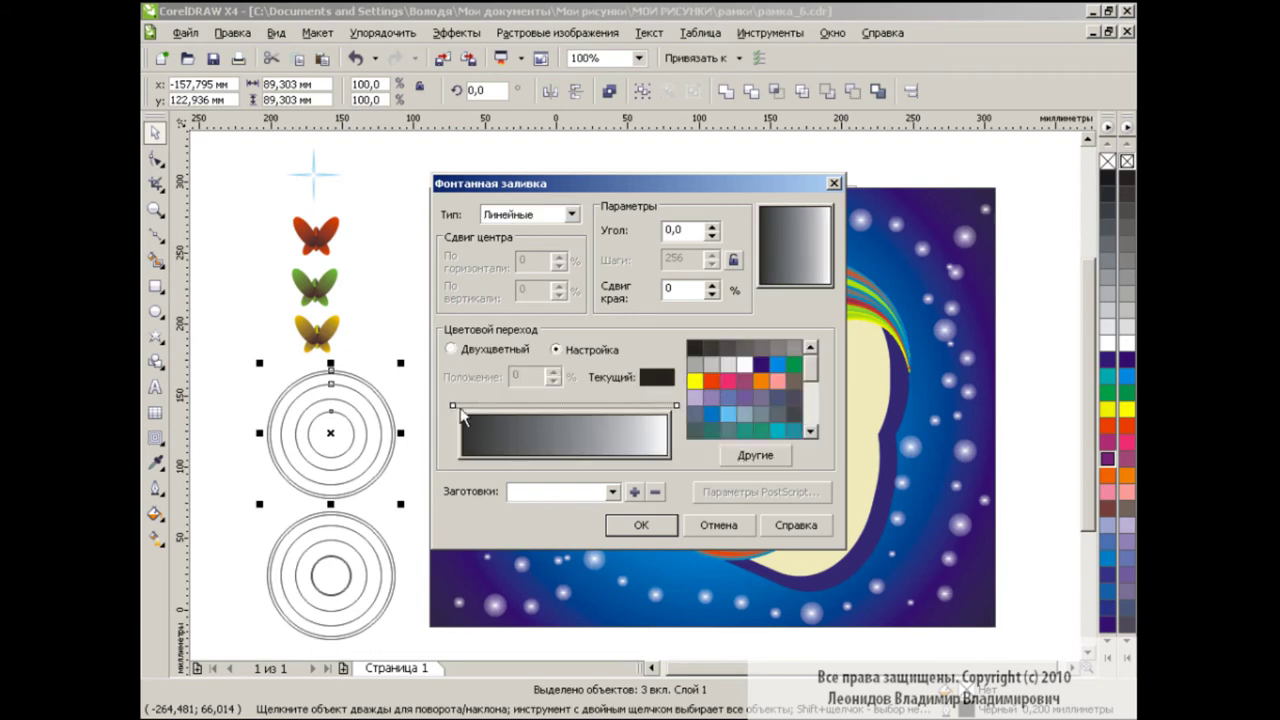
{"action": "left_click", "coordinate": [694, 380]}
{"action": "left_click", "coordinate": [676, 405]}
{"action": "scroll", "coordinate": [814, 367], "scroll_direction": "down", "scroll_amount": 2}
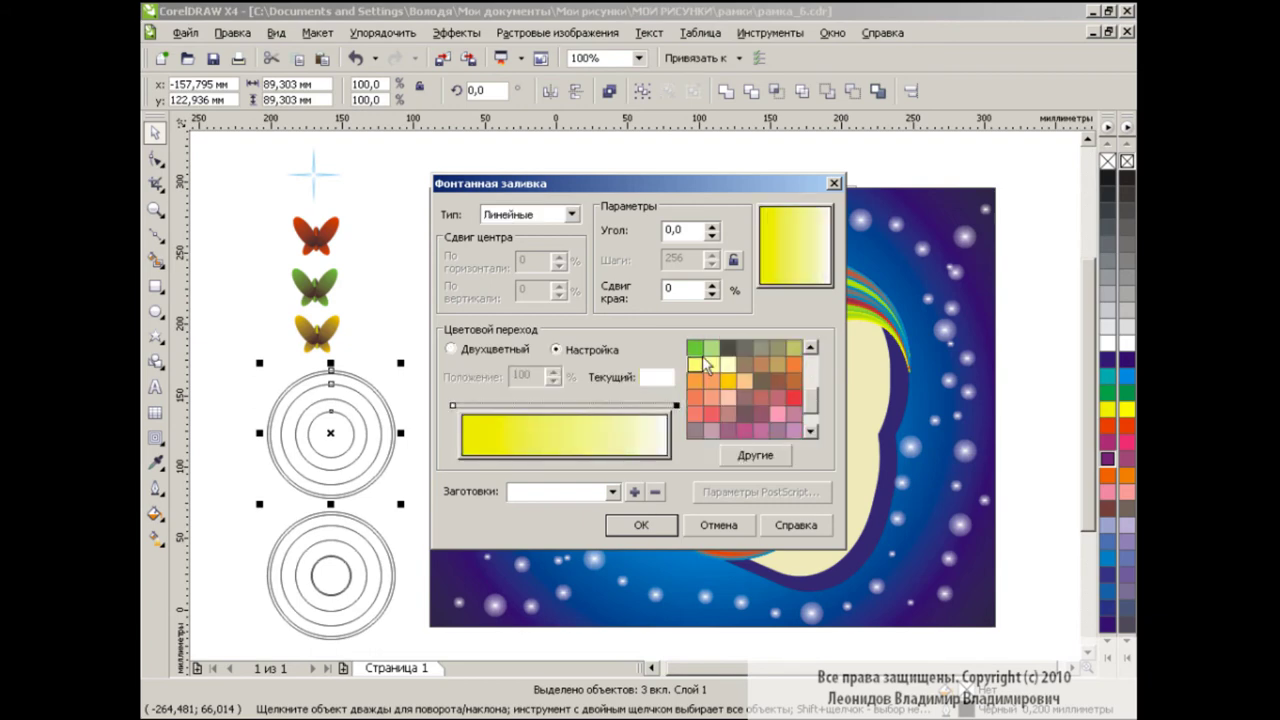
{"action": "left_click", "coordinate": [694, 347]}
{"action": "left_click", "coordinate": [668, 530]}
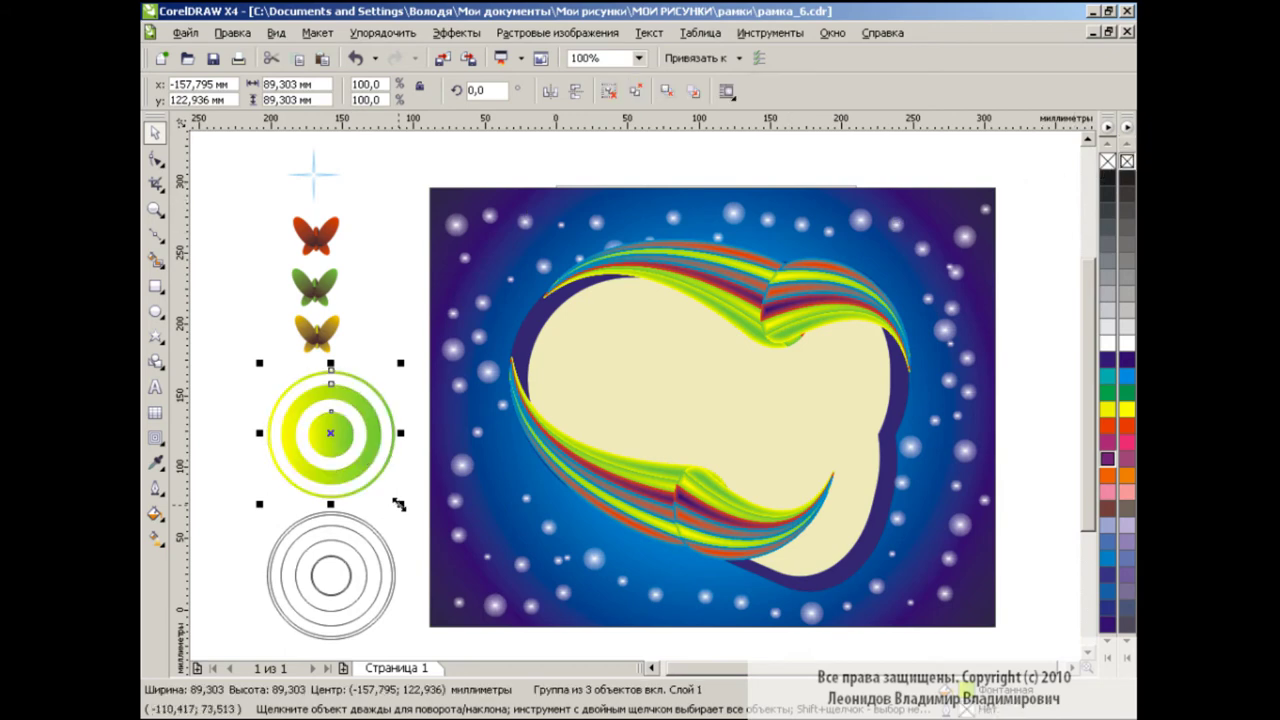
Shrink the filled ornament to 61.1% and move it beside the picture
{"action": "left_click_drag", "start_coordinate": [400, 503], "coordinate": [345, 447]}
{"action": "left_click_drag", "start_coordinate": [309, 408], "coordinate": [1039, 205]}
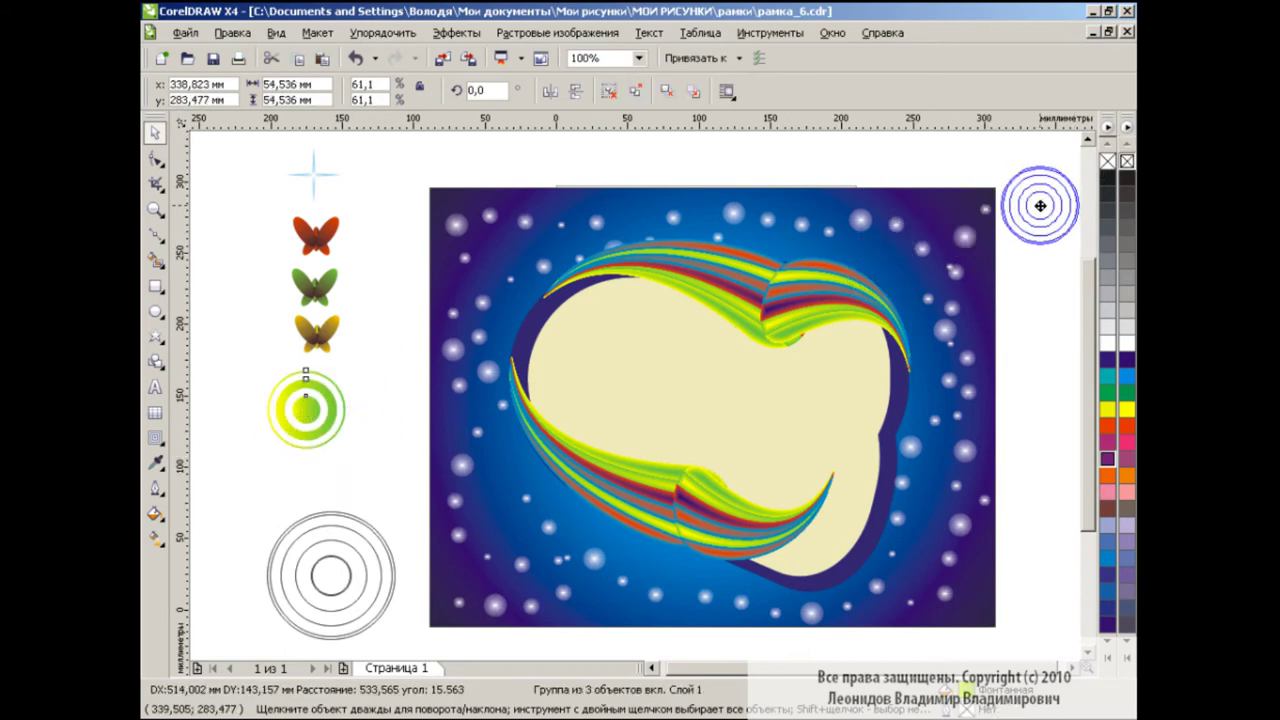
{"action": "left_click_drag", "start_coordinate": [245, 484], "coordinate": [440, 624]}
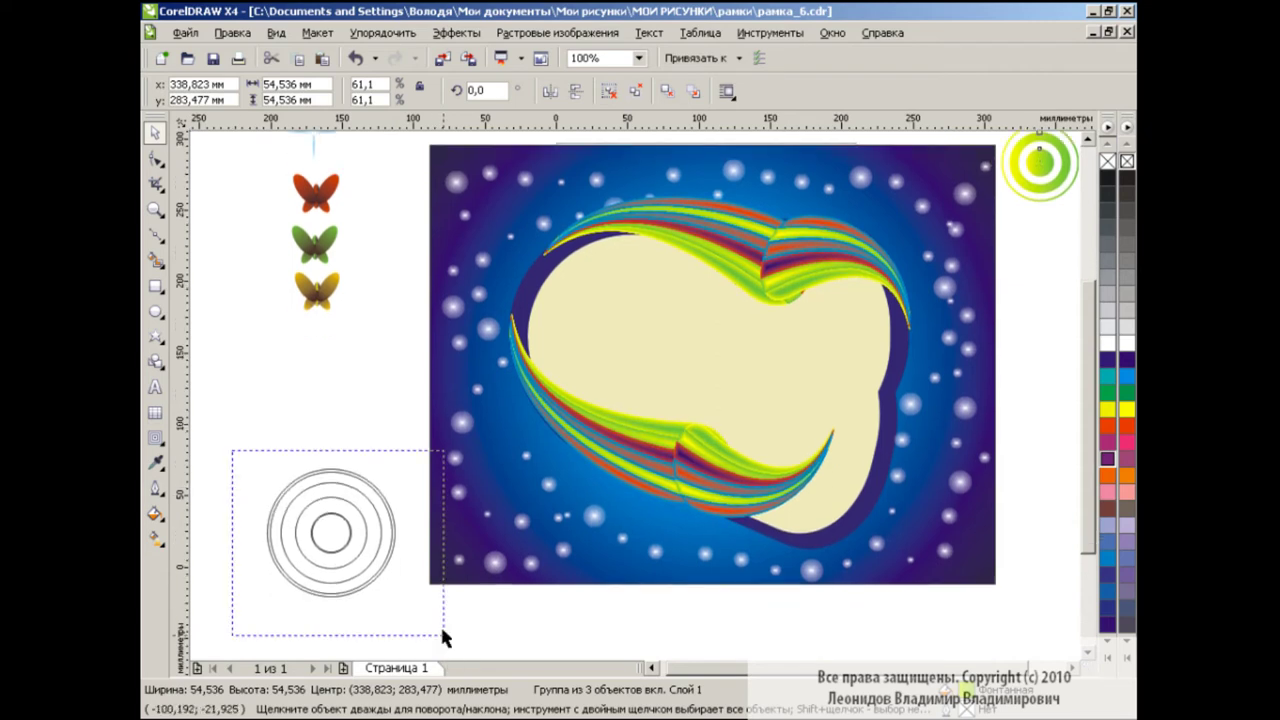
{"action": "scroll", "coordinate": [750, 450], "scroll_direction": "up", "scroll_amount": 1}
Fill the ring with a custom yellow-to-green fountain fill
{"action": "left_click", "coordinate": [155, 513]}
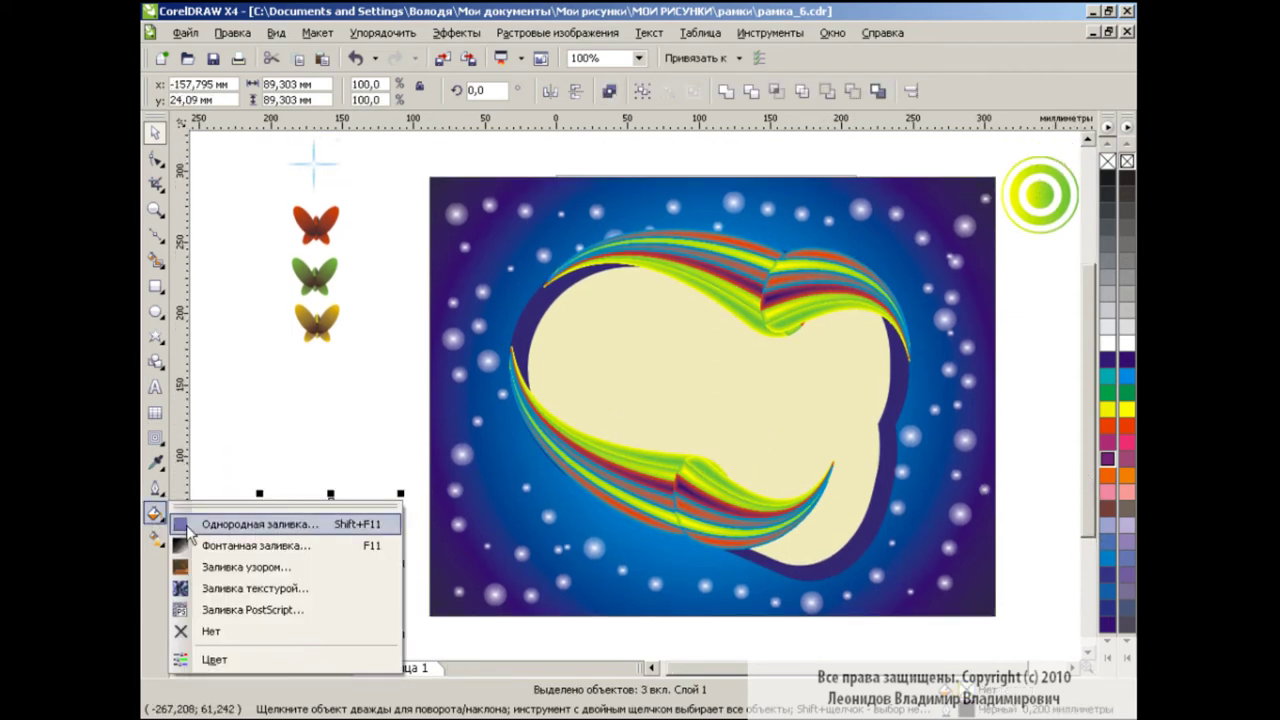
{"action": "left_click", "coordinate": [240, 549]}
{"action": "left_click", "coordinate": [556, 350]}
{"action": "left_click", "coordinate": [694, 380]}
{"action": "left_click", "coordinate": [676, 406]}
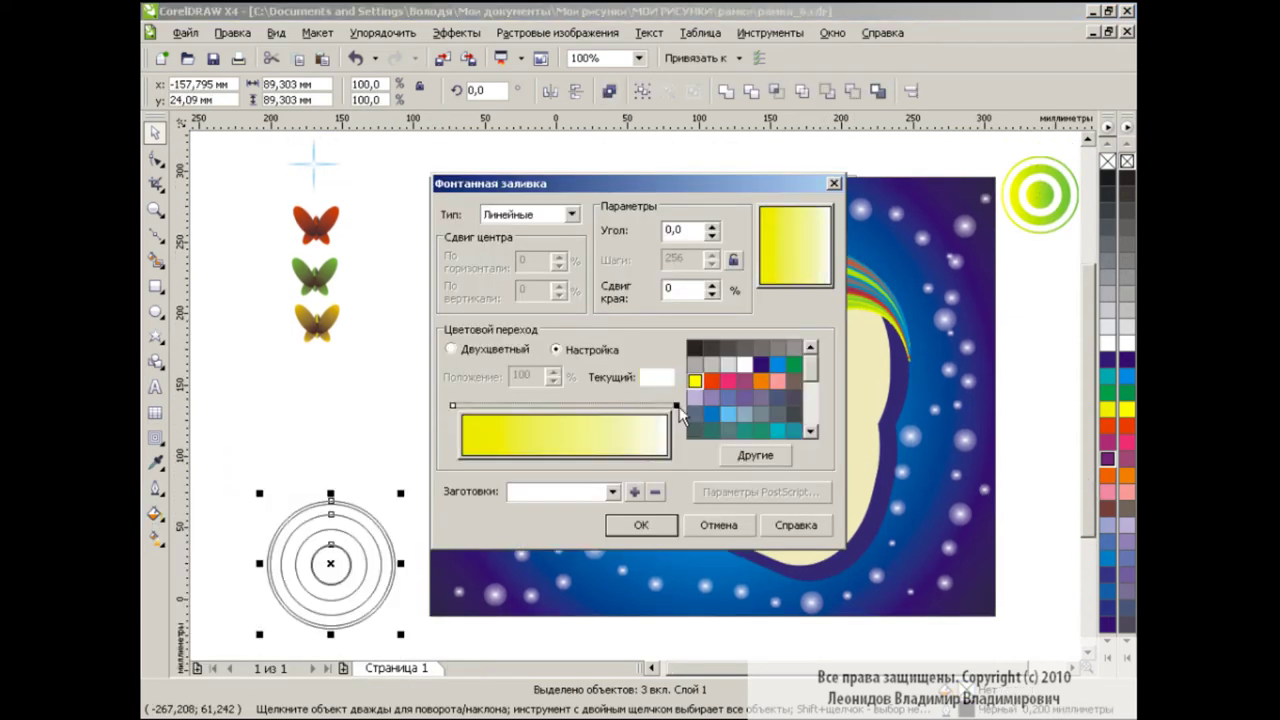
{"action": "left_click", "coordinate": [816, 390]}
{"action": "left_click", "coordinate": [694, 413]}
{"action": "left_click", "coordinate": [670, 520]}
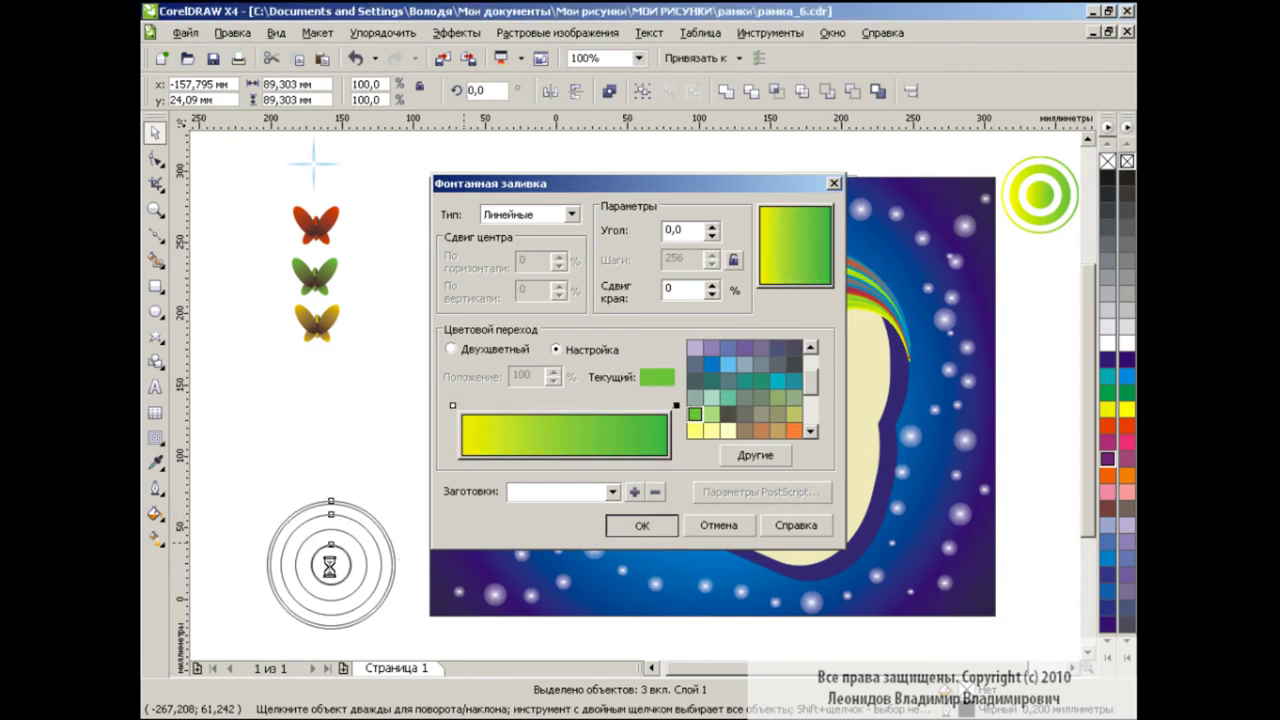
Remove the ring's outline and place a shrunken copy in the right column
{"action": "left_click_drag", "start_coordinate": [331, 566], "coordinate": [332, 444]}
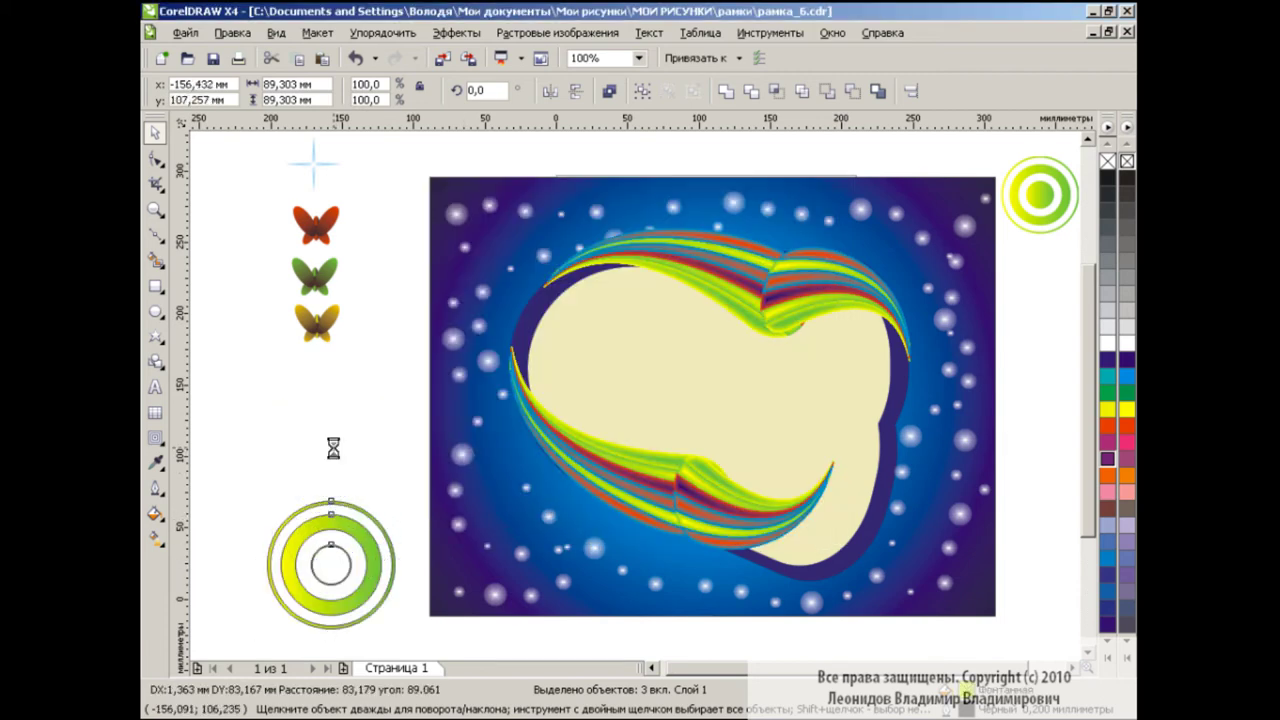
{"action": "right_click", "coordinate": [1127, 161]}
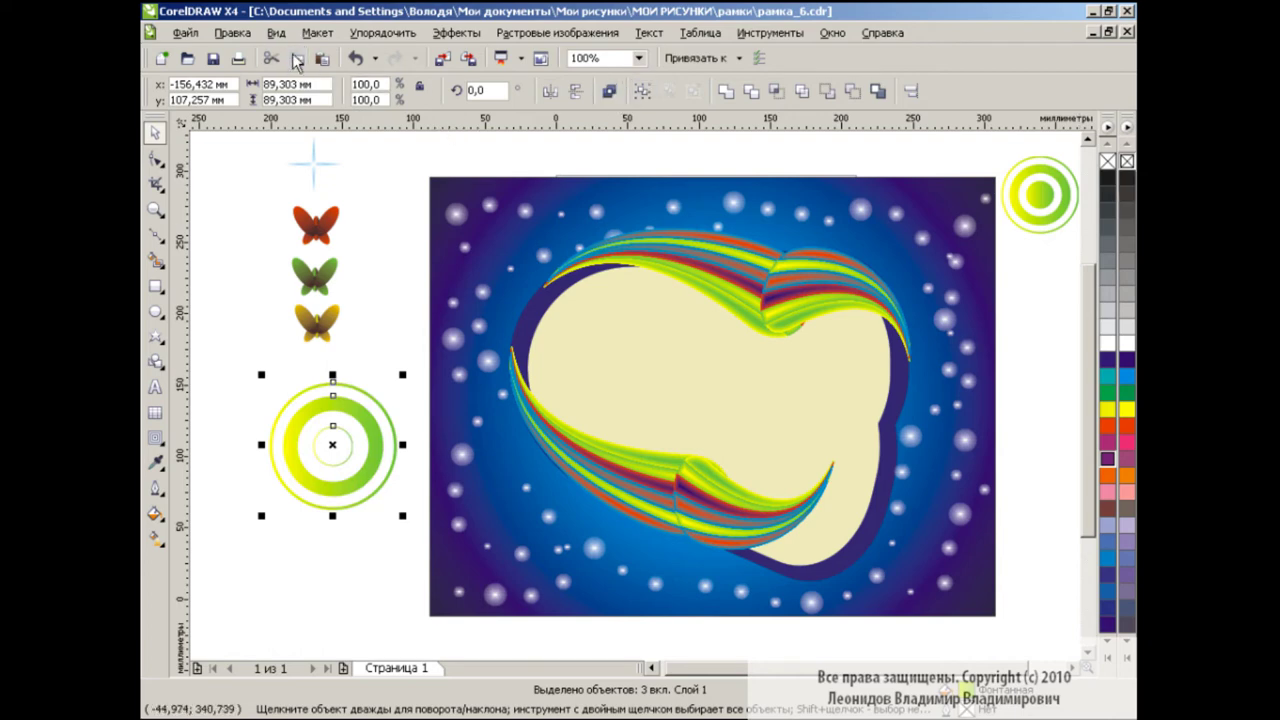
{"action": "mouse_move", "coordinate": [399, 513]}
{"action": "left_mouse_down"}
{"action": "mouse_move", "coordinate": [318, 430]}
{"action": "mouse_move", "coordinate": [1039, 272]}
{"action": "left_mouse_up"}
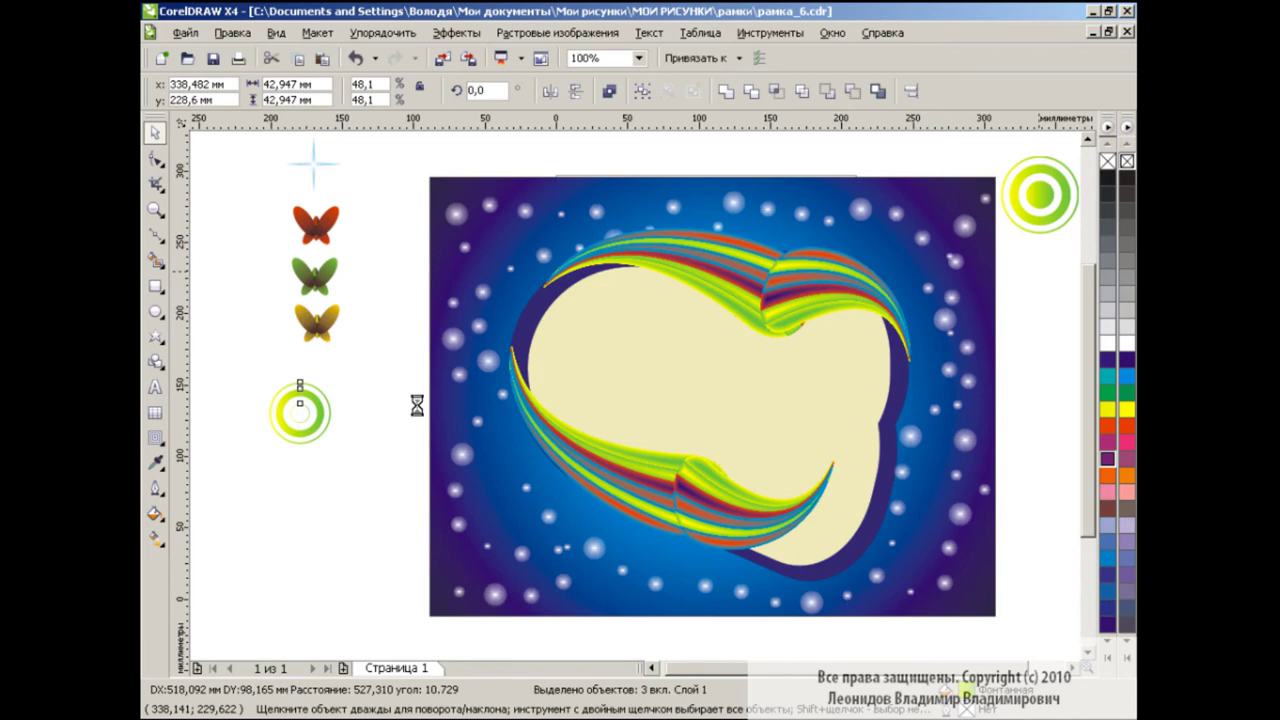
{"action": "left_click", "coordinate": [322, 58]}
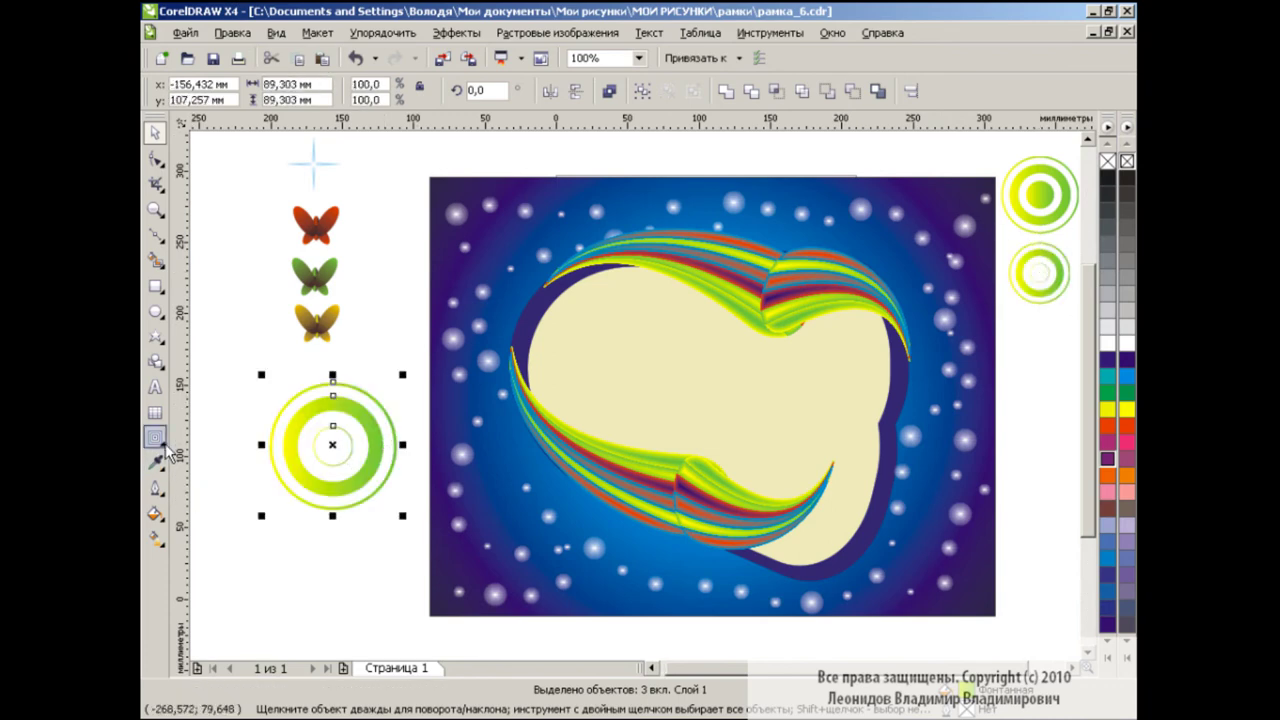
Recolour the ring yellow-to-blue at -48°, shrinking a copy to half size in the right column
{"action": "left_click", "coordinate": [155, 513]}
{"action": "left_click", "coordinate": [237, 545]}
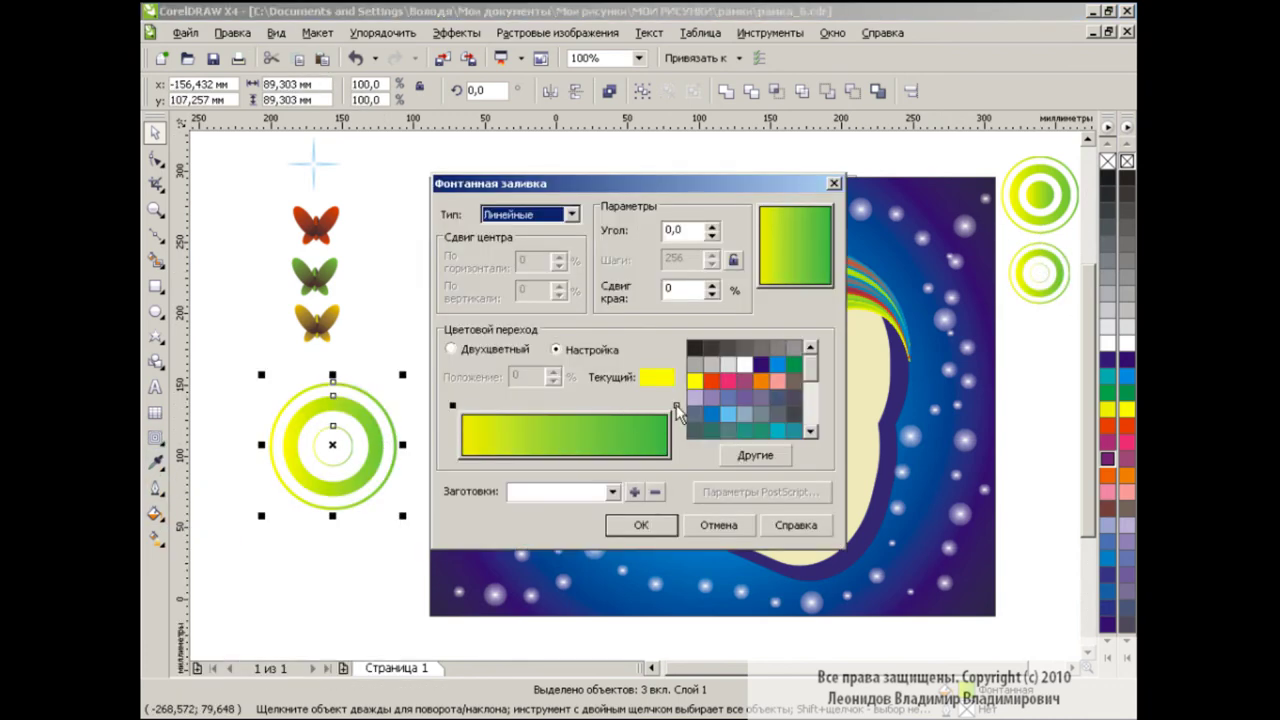
{"action": "left_click", "coordinate": [676, 407]}
{"action": "left_click", "coordinate": [778, 366]}
{"action": "left_click", "coordinate": [646, 528]}
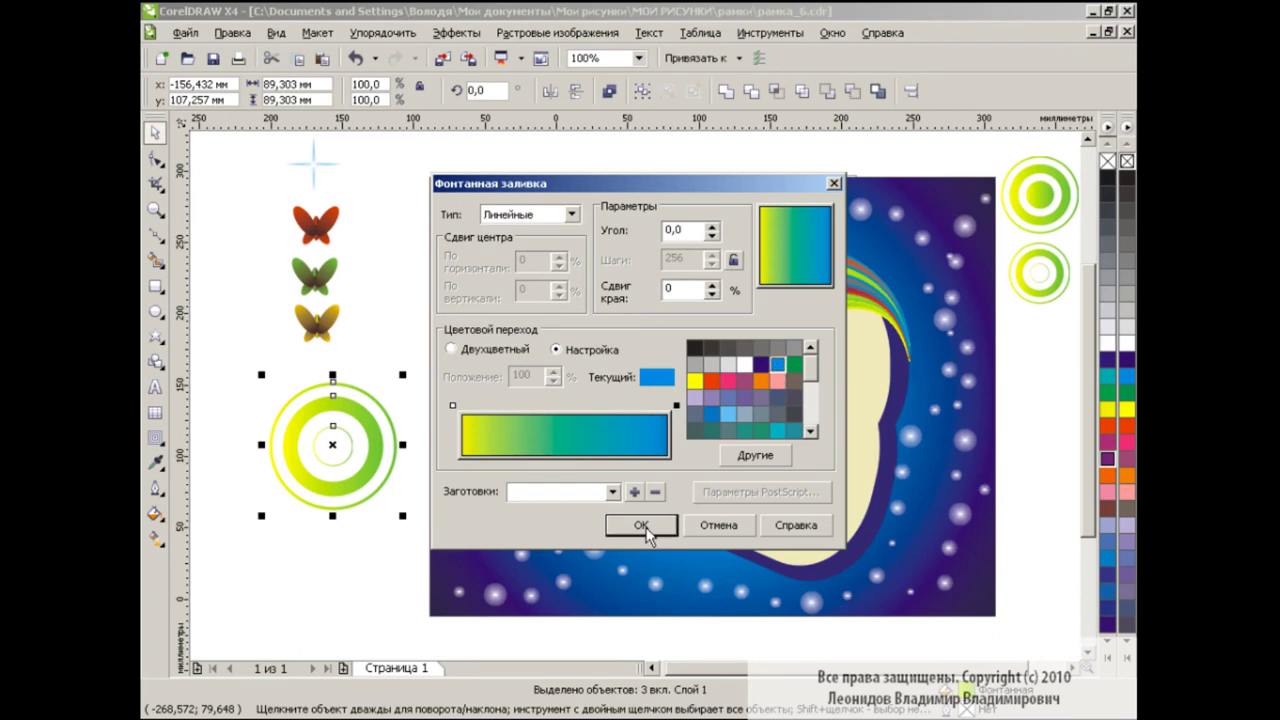
{"action": "left_click_drag", "start_coordinate": [772, 244], "coordinate": [813, 266]}
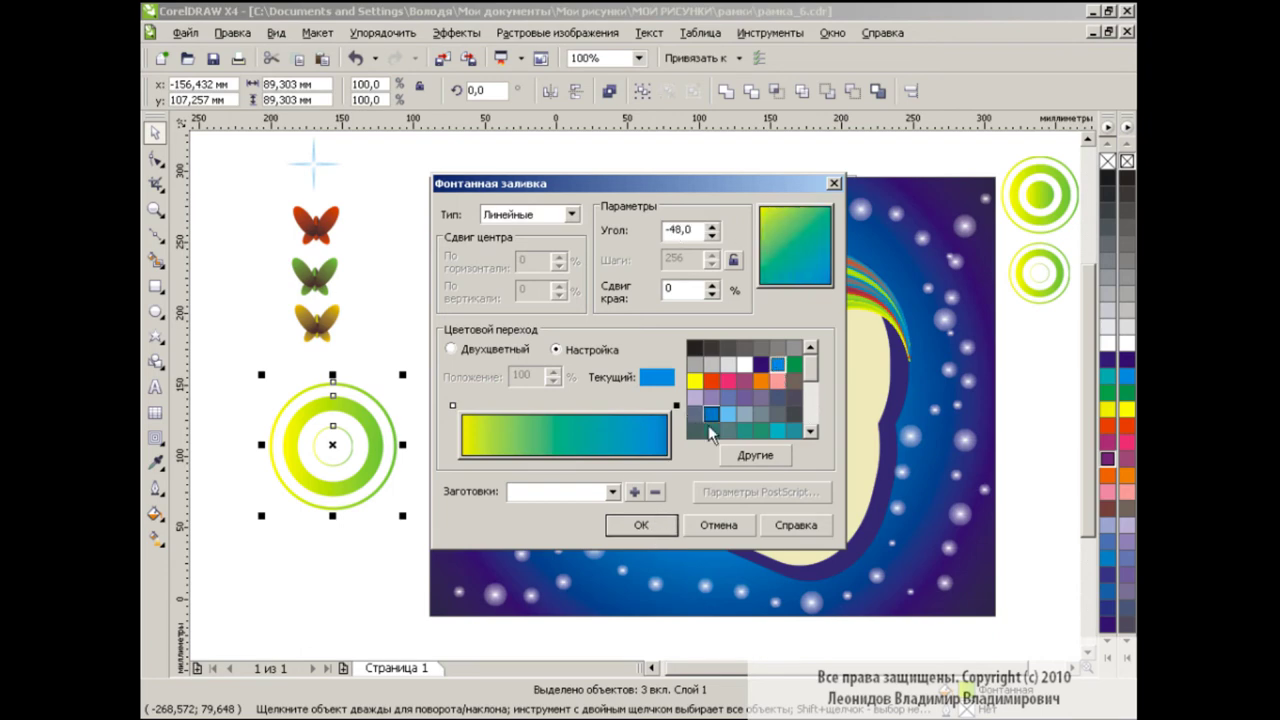
{"action": "left_click", "coordinate": [650, 524]}
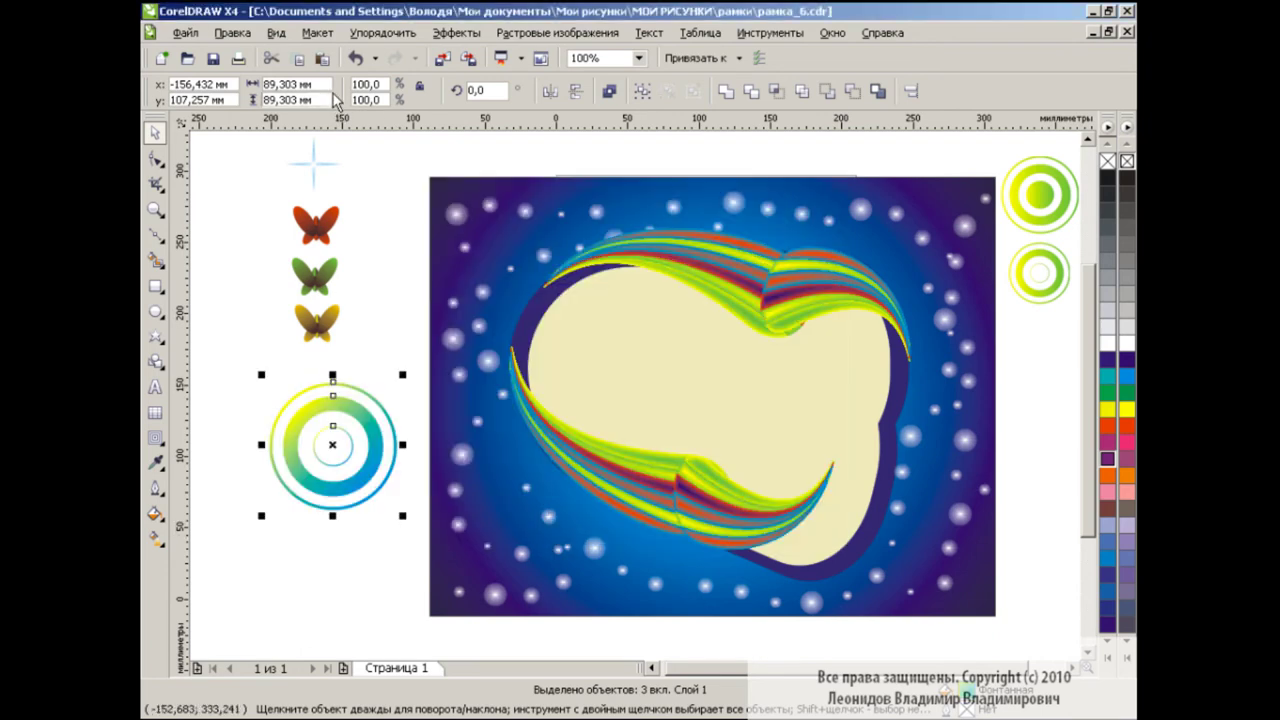
{"action": "left_click", "coordinate": [640, 91]}
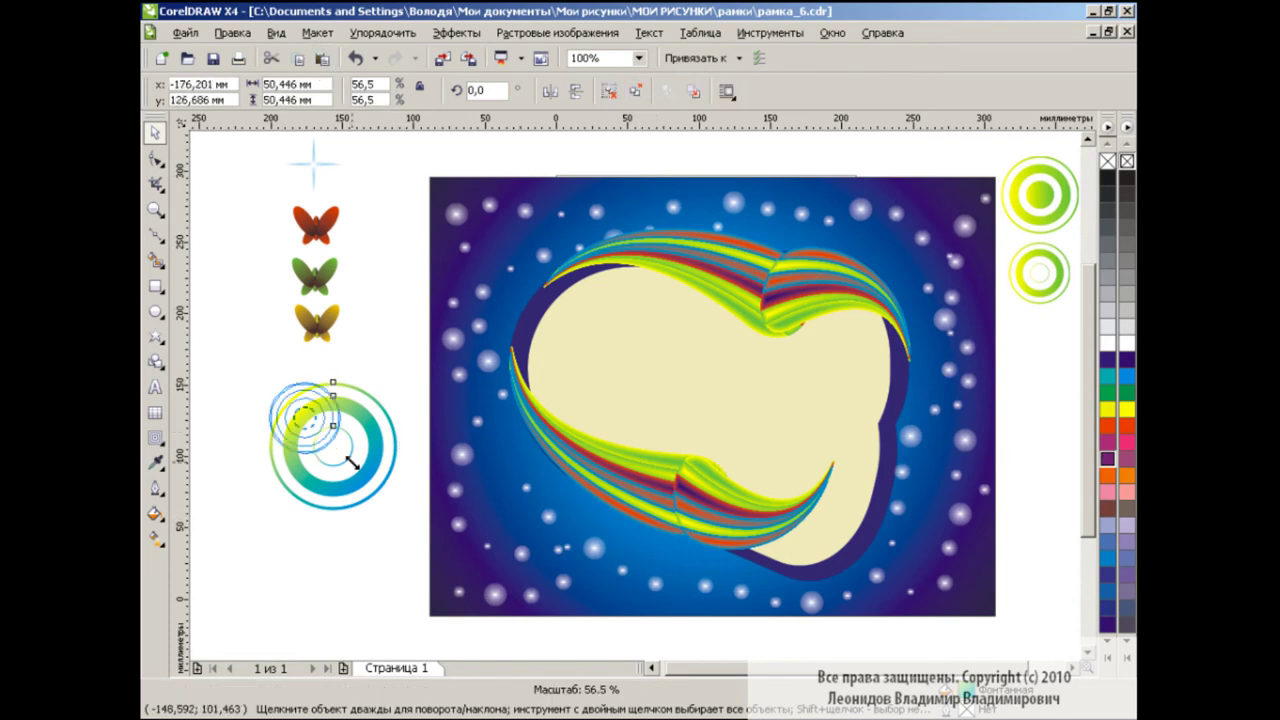
{"action": "mouse_move", "coordinate": [401, 515]}
{"action": "left_mouse_down"}
{"action": "mouse_move", "coordinate": [340, 453]}
{"action": "mouse_move", "coordinate": [1041, 356]}
{"action": "left_mouse_up"}
{"action": "left_click", "coordinate": [322, 58]}
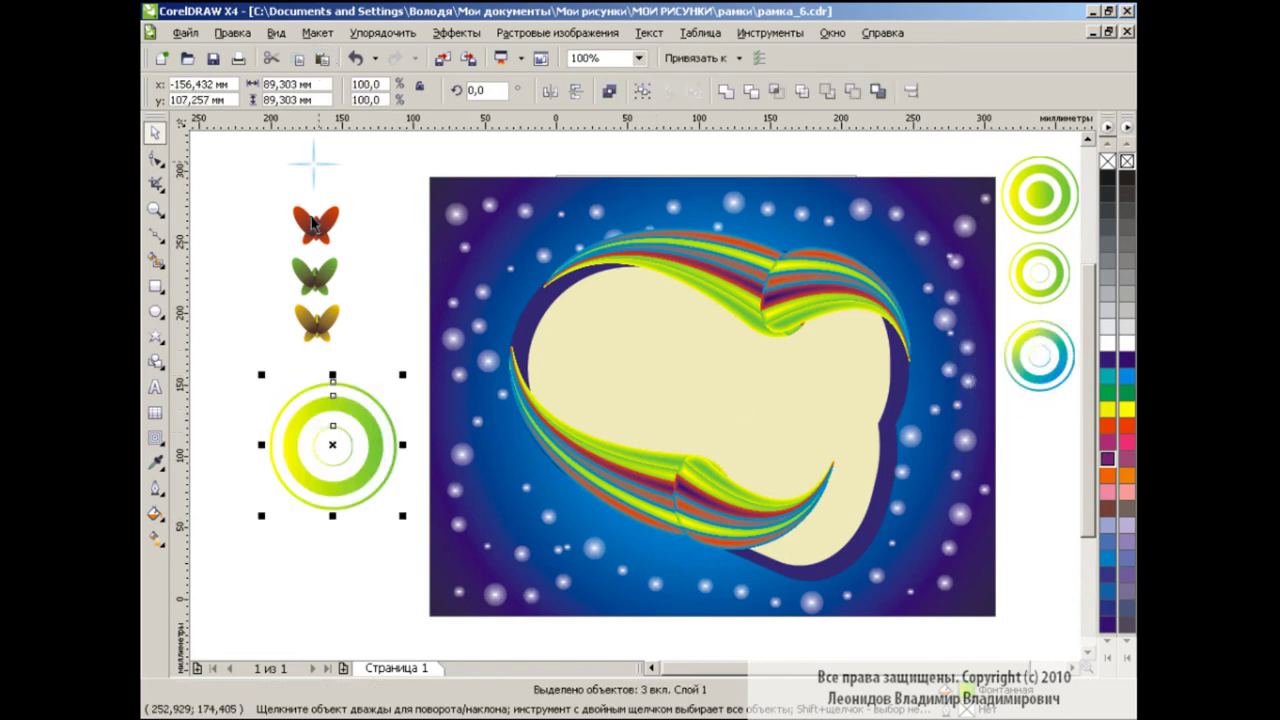
Change the ring's fountain fill to red-to-green
{"action": "left_click", "coordinate": [155, 513]}
{"action": "left_click", "coordinate": [280, 543]}
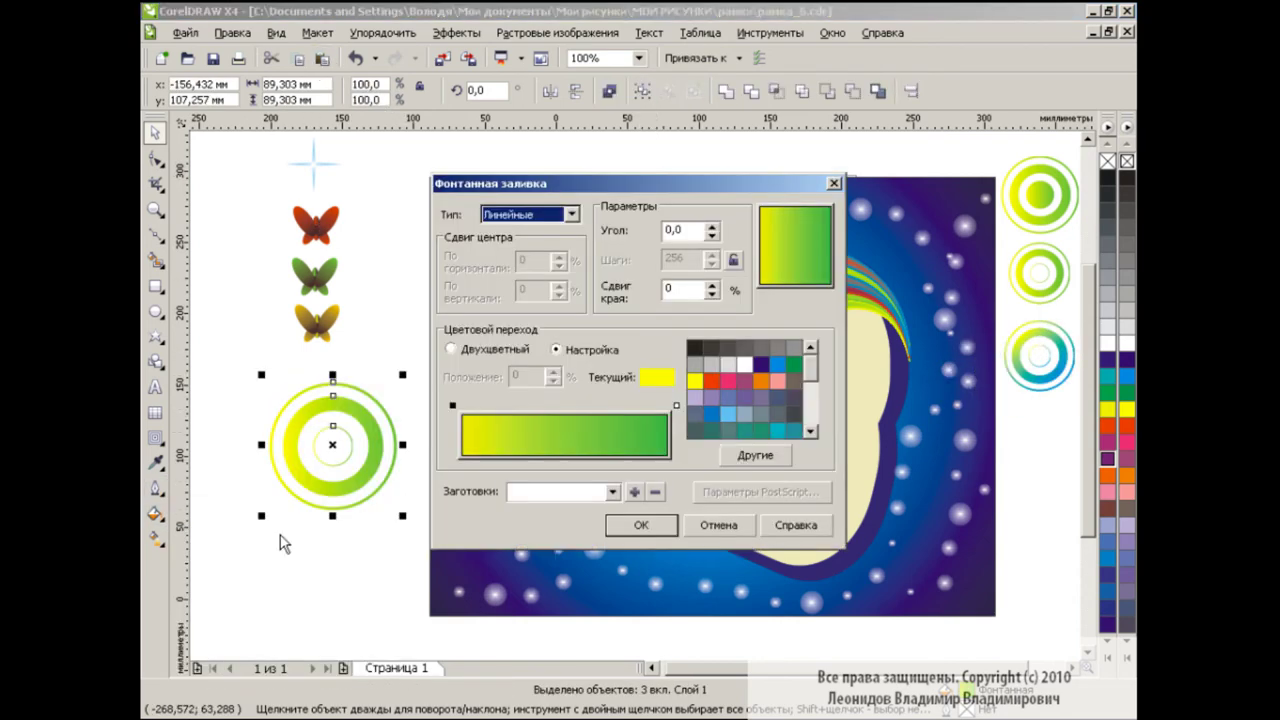
{"action": "left_click", "coordinate": [453, 407]}
{"action": "mouse_move", "coordinate": [815, 372]}
{"action": "left_mouse_down"}
{"action": "mouse_move", "coordinate": [815, 420]}
{"action": "mouse_move", "coordinate": [815, 405]}
{"action": "left_mouse_up"}
{"action": "left_click", "coordinate": [794, 414]}
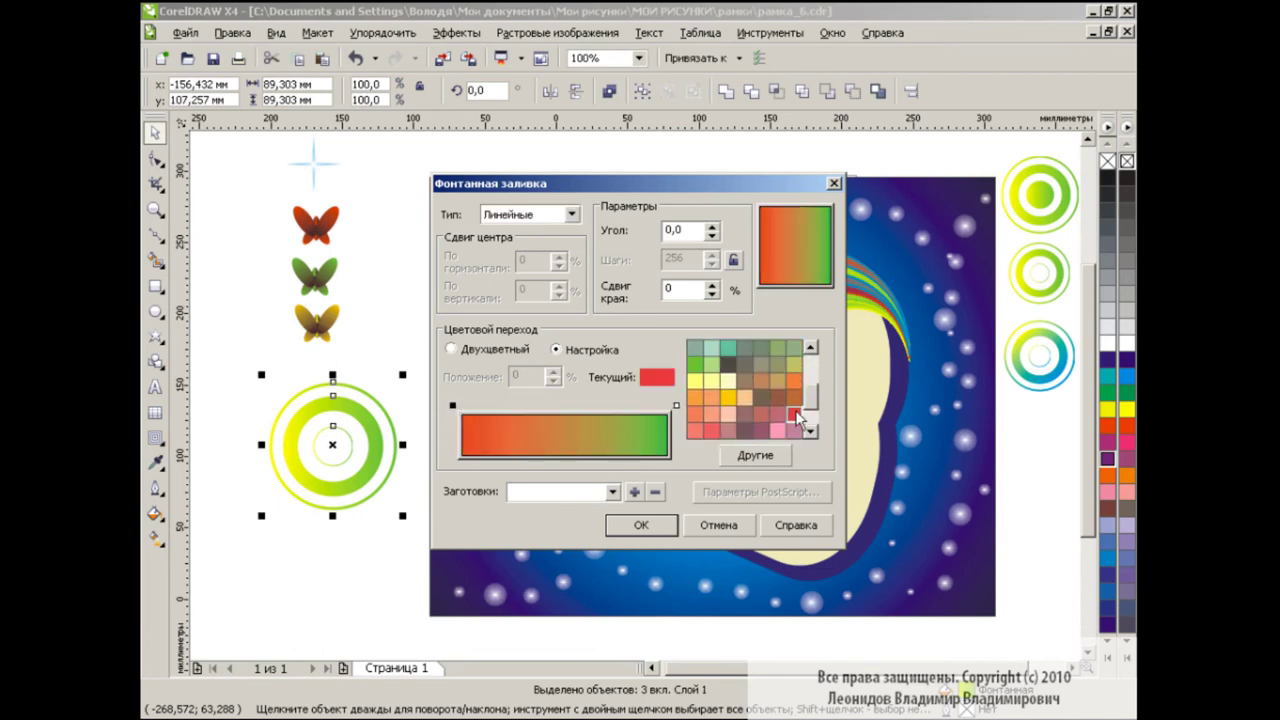
{"action": "left_click", "coordinate": [662, 528]}
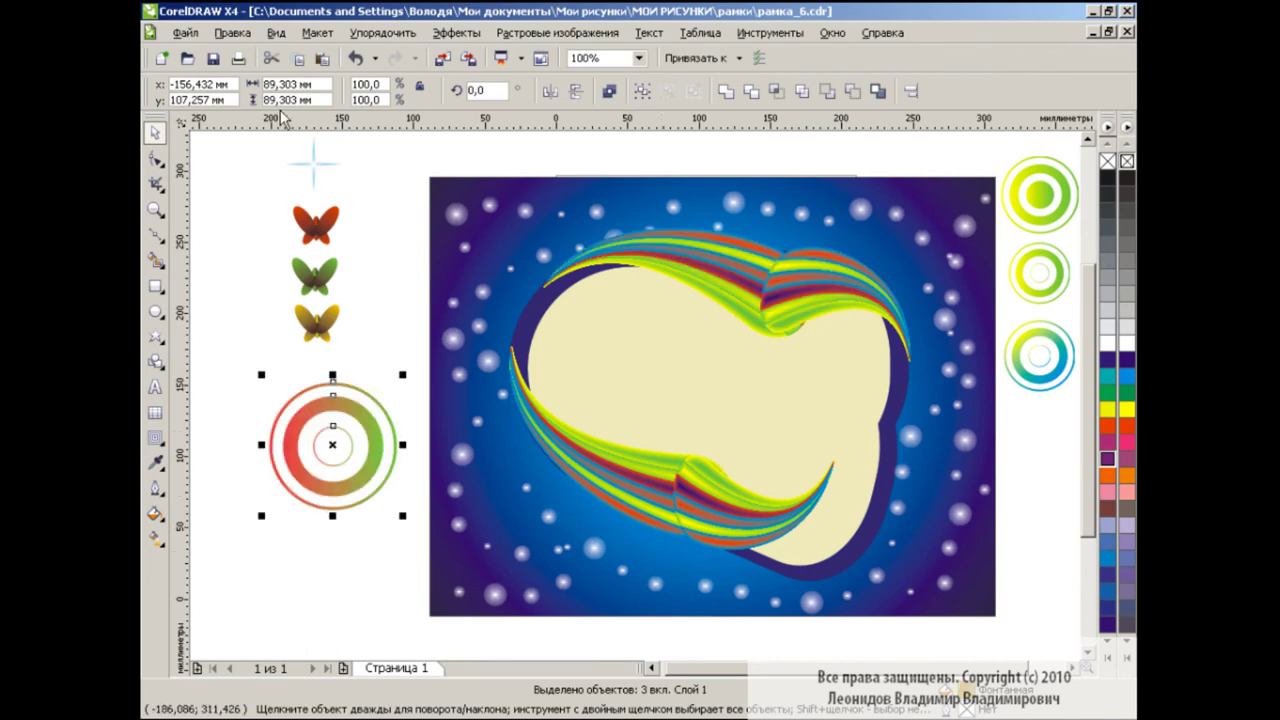
Group the red-green ring, shrink it to about 57% and move it to the right column
{"action": "key", "text": "ctrl+g"}
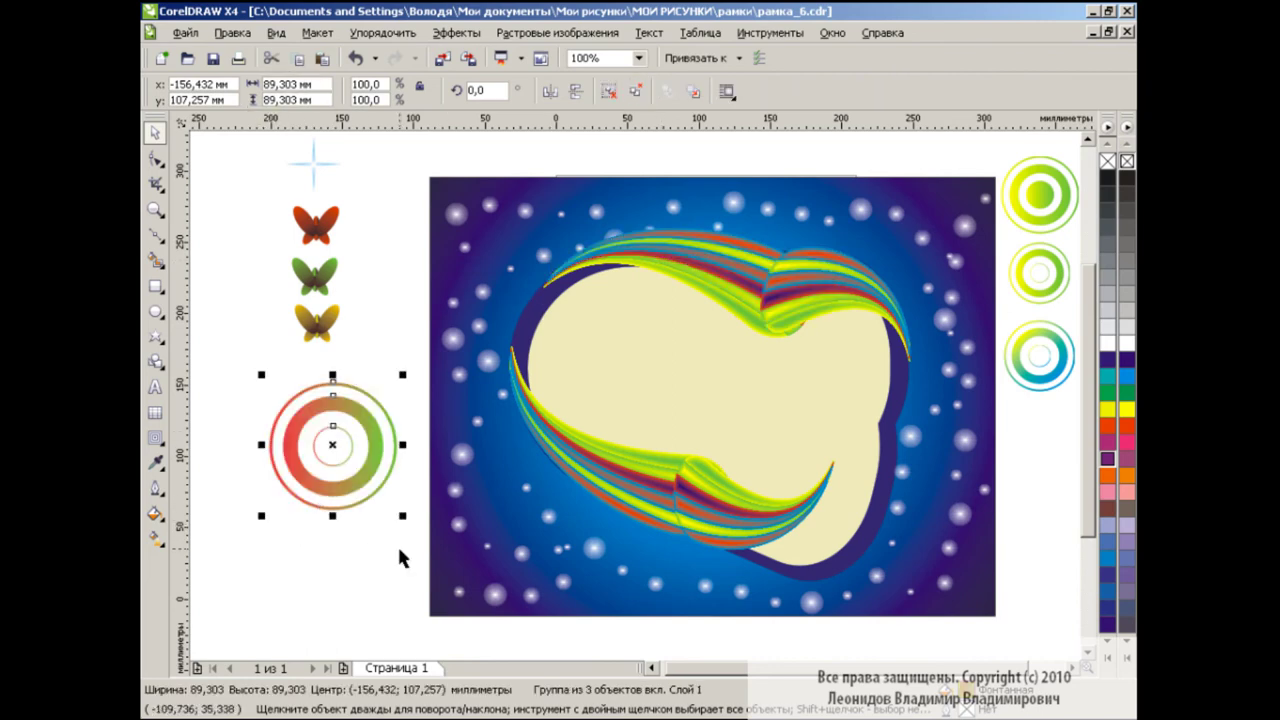
{"action": "left_click_drag", "start_coordinate": [403, 516], "coordinate": [348, 461]}
{"action": "left_click_drag", "start_coordinate": [309, 420], "coordinate": [1044, 443]}
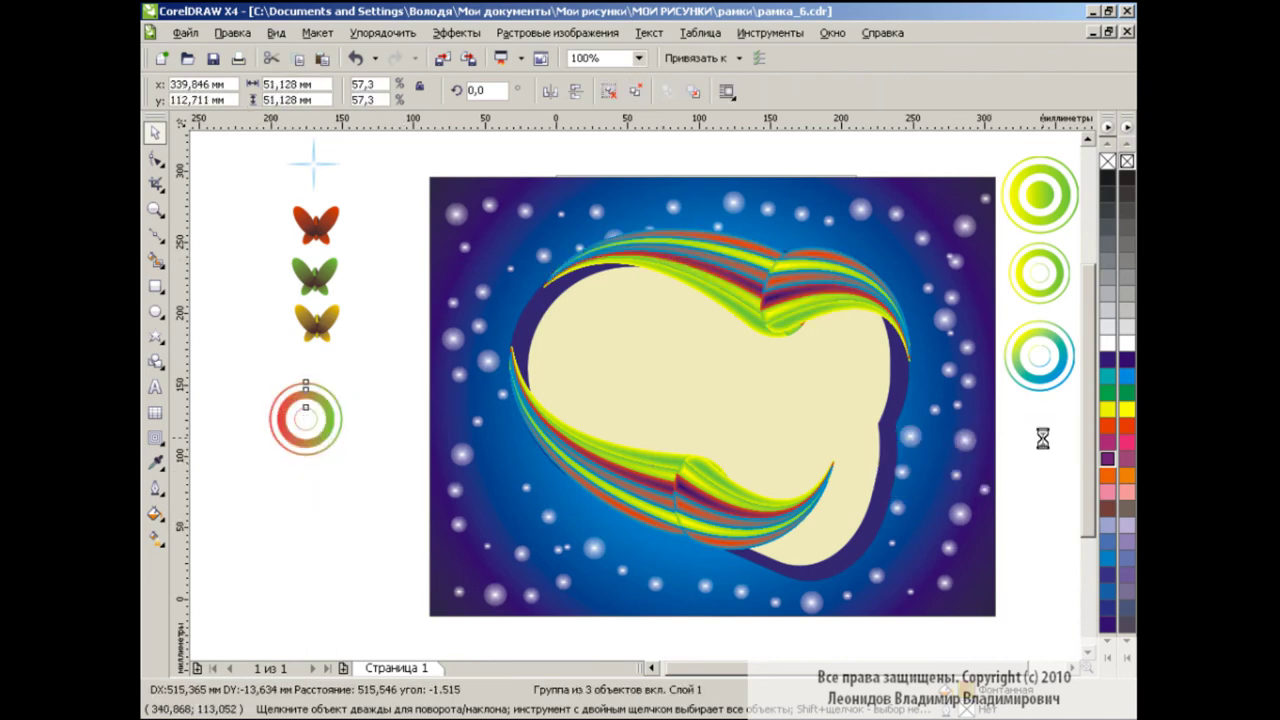
{"action": "left_click", "coordinate": [1050, 225]}
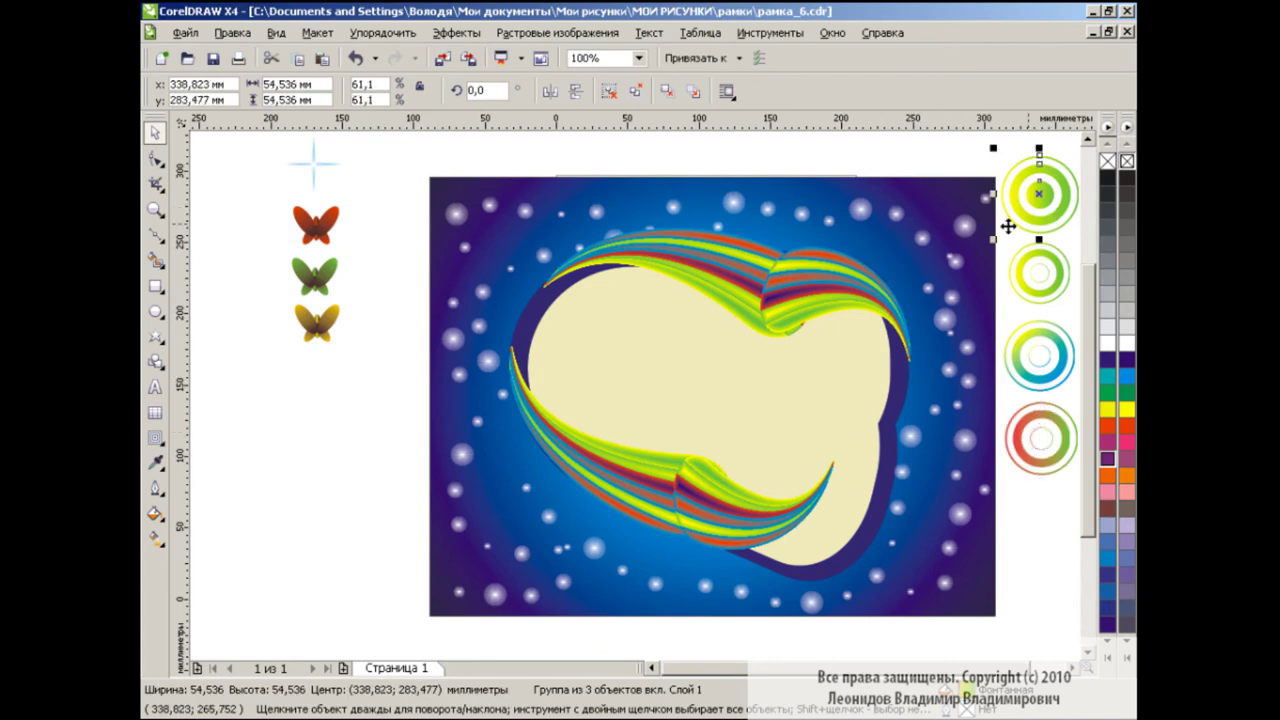
Copy the top ring to the left of the page and enlarge it to about 103 mm
{"action": "left_click", "coordinate": [321, 58]}
{"action": "left_click_drag", "start_coordinate": [1043, 193], "coordinate": [318, 430]}
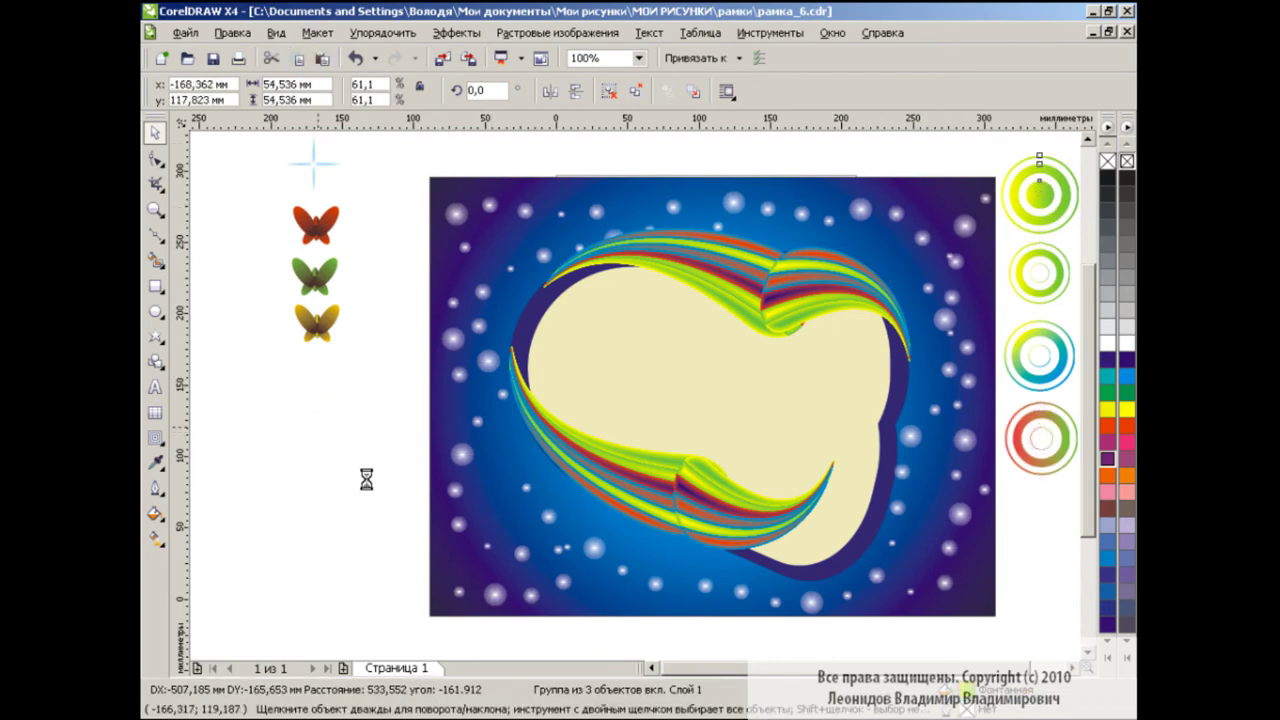
{"action": "left_click_drag", "start_coordinate": [360, 477], "coordinate": [405, 515]}
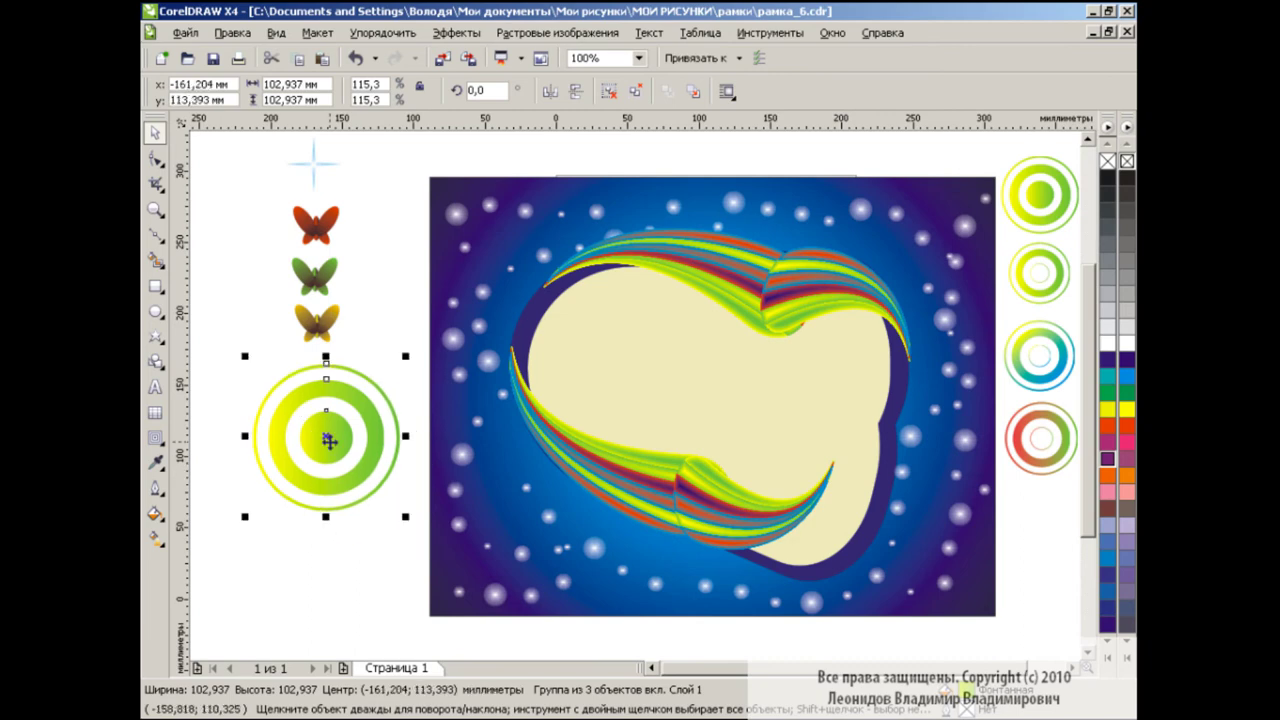
Give the ring copy an orange-red to yellow-orange fountain fill
{"action": "left_click", "coordinate": [156, 513]}
{"action": "left_click", "coordinate": [238, 546]}
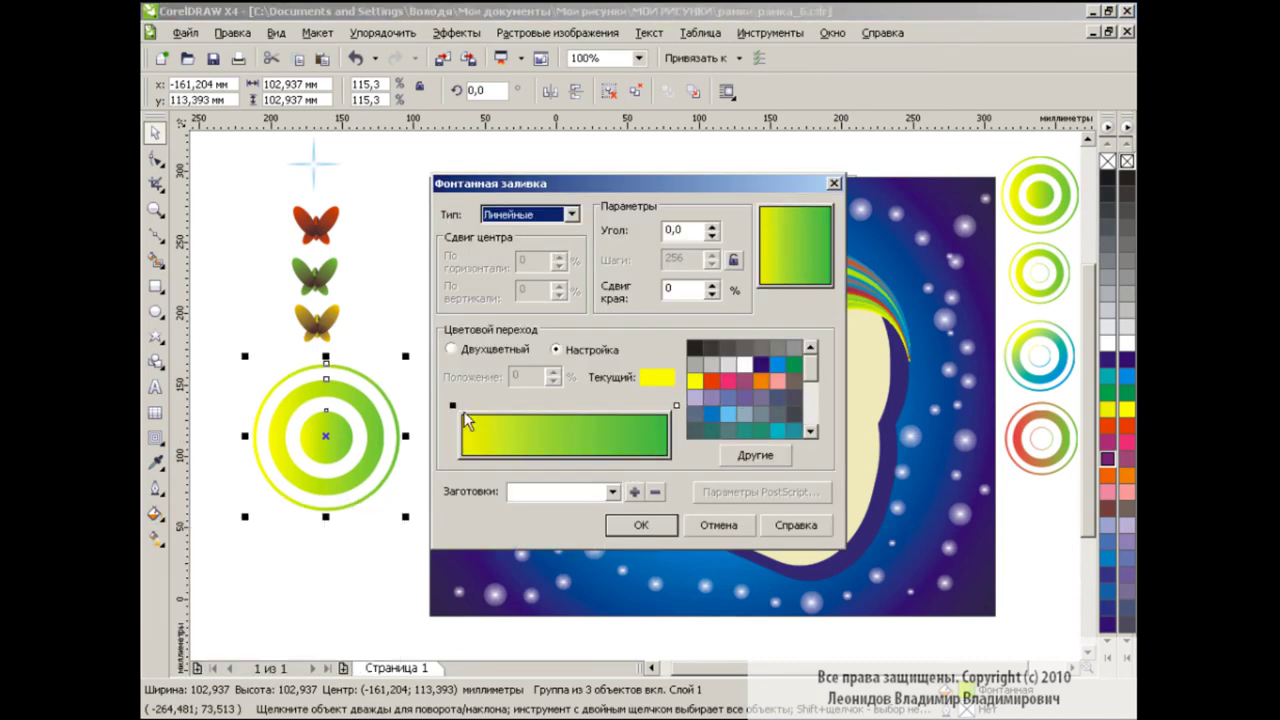
{"action": "left_click", "coordinate": [455, 409]}
{"action": "left_click", "coordinate": [710, 381]}
{"action": "left_click", "coordinate": [676, 405]}
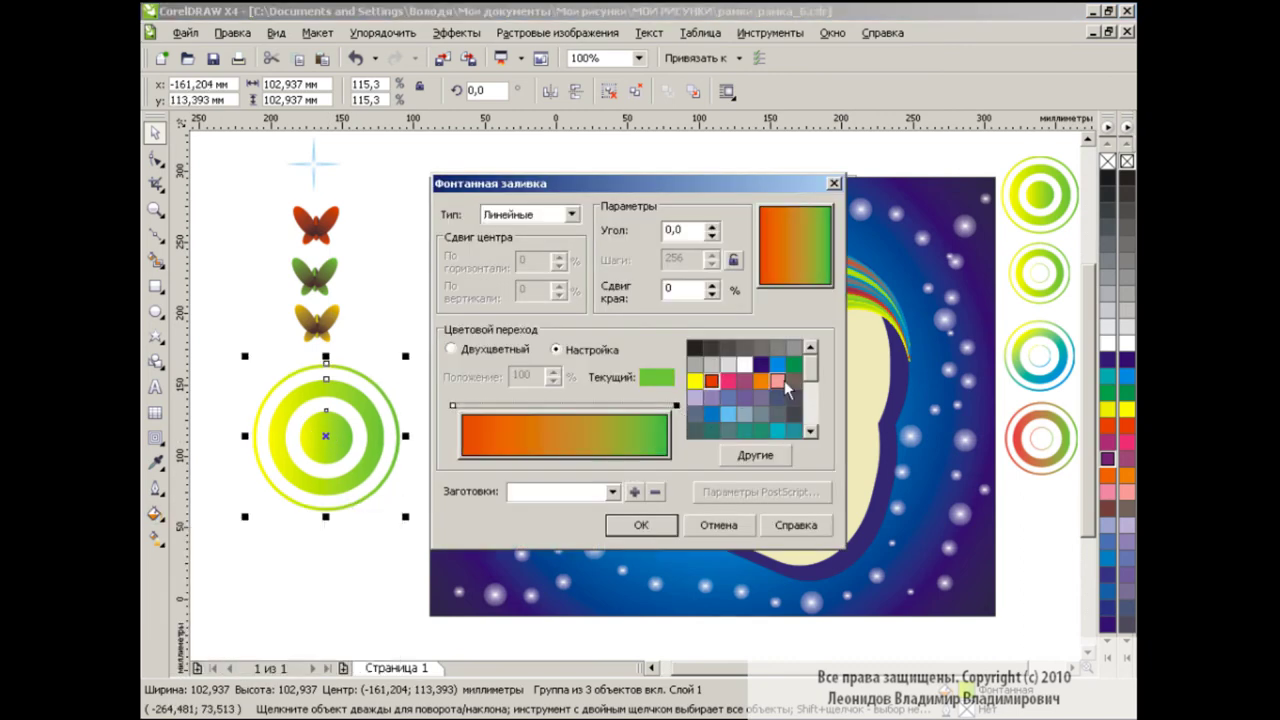
{"action": "left_click", "coordinate": [762, 366]}
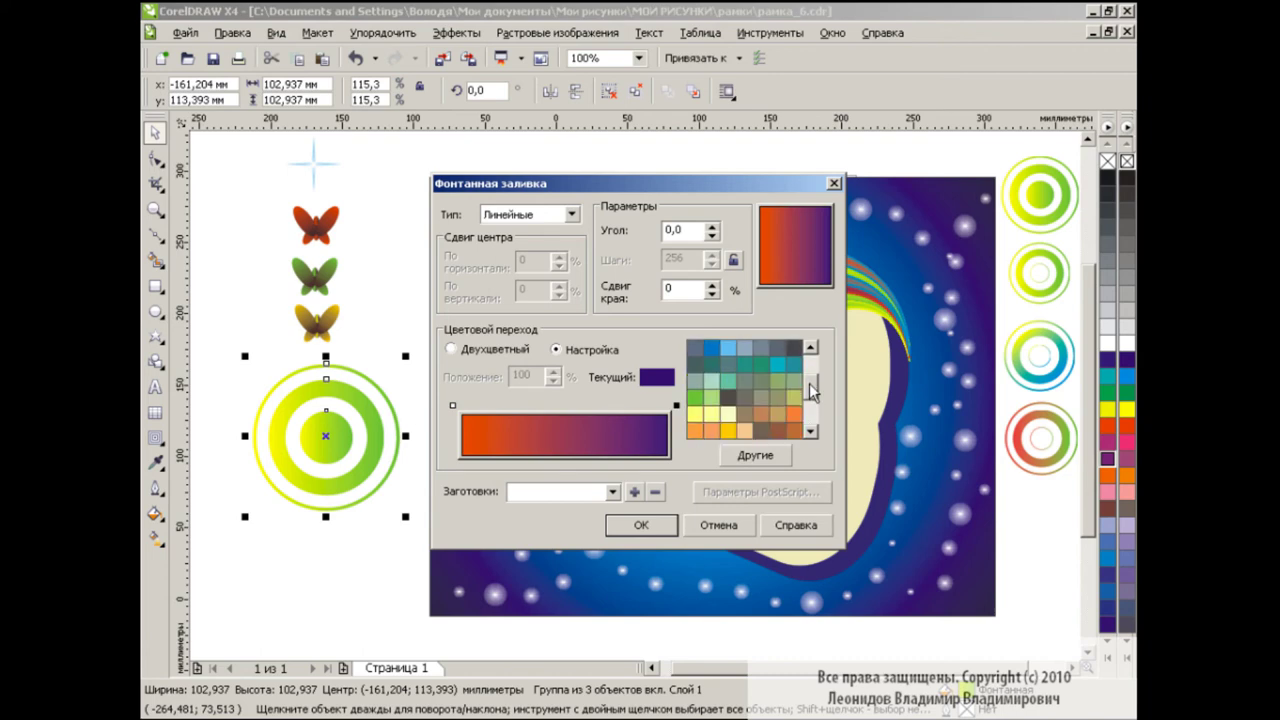
{"action": "left_click_drag", "start_coordinate": [812, 374], "coordinate": [812, 402]}
{"action": "left_click", "coordinate": [728, 381]}
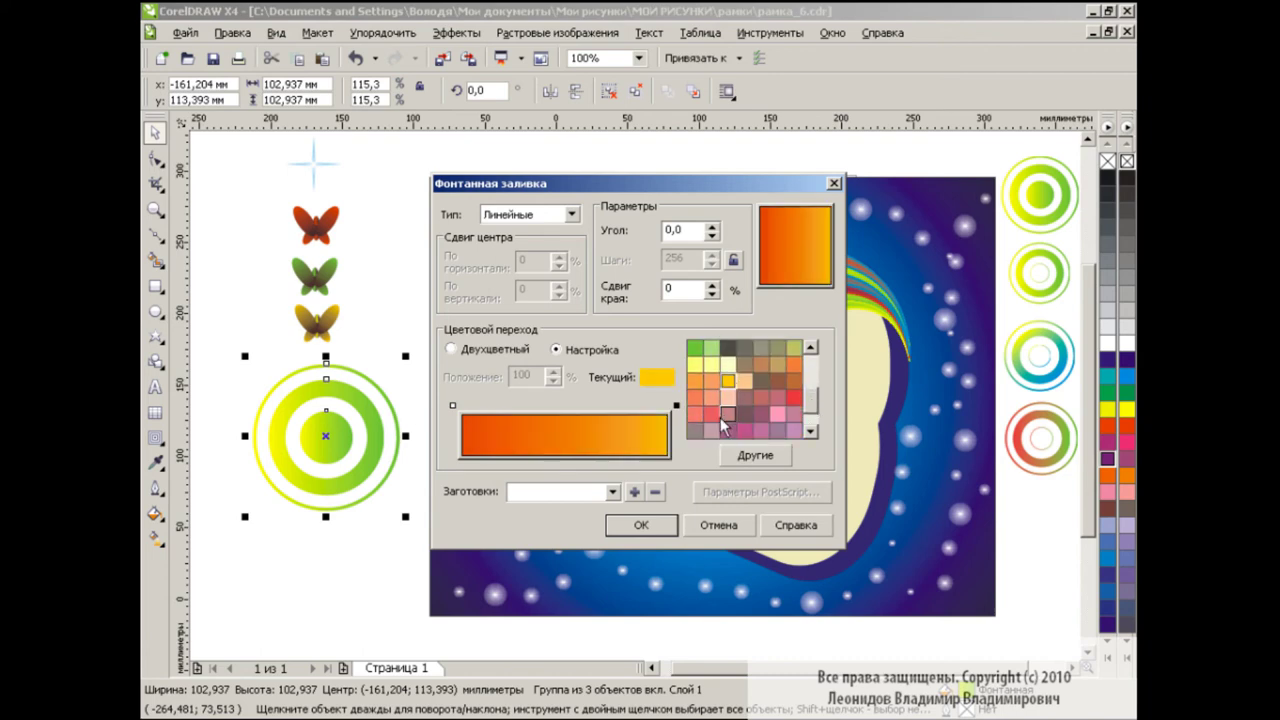
{"action": "left_click", "coordinate": [641, 525]}
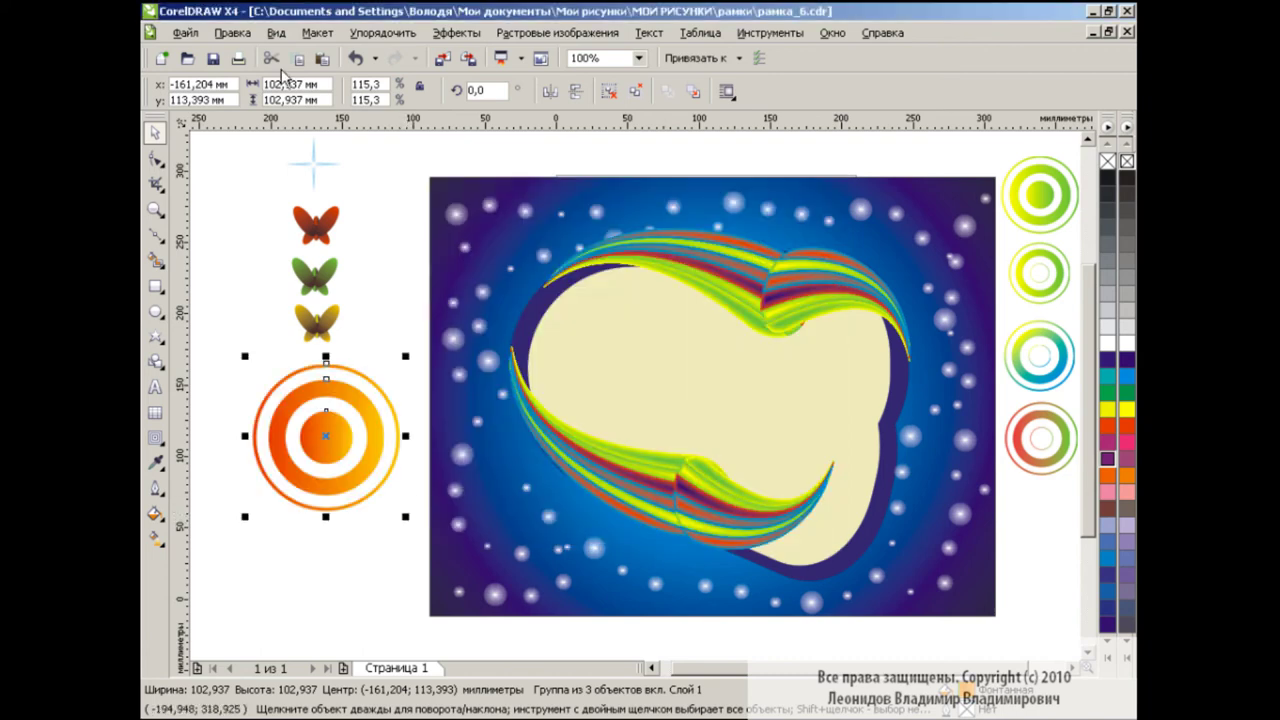
Shrink the orange ring to about 79% and place a copy at the right edge
{"action": "left_click_drag", "start_coordinate": [404, 516], "coordinate": [359, 470]}
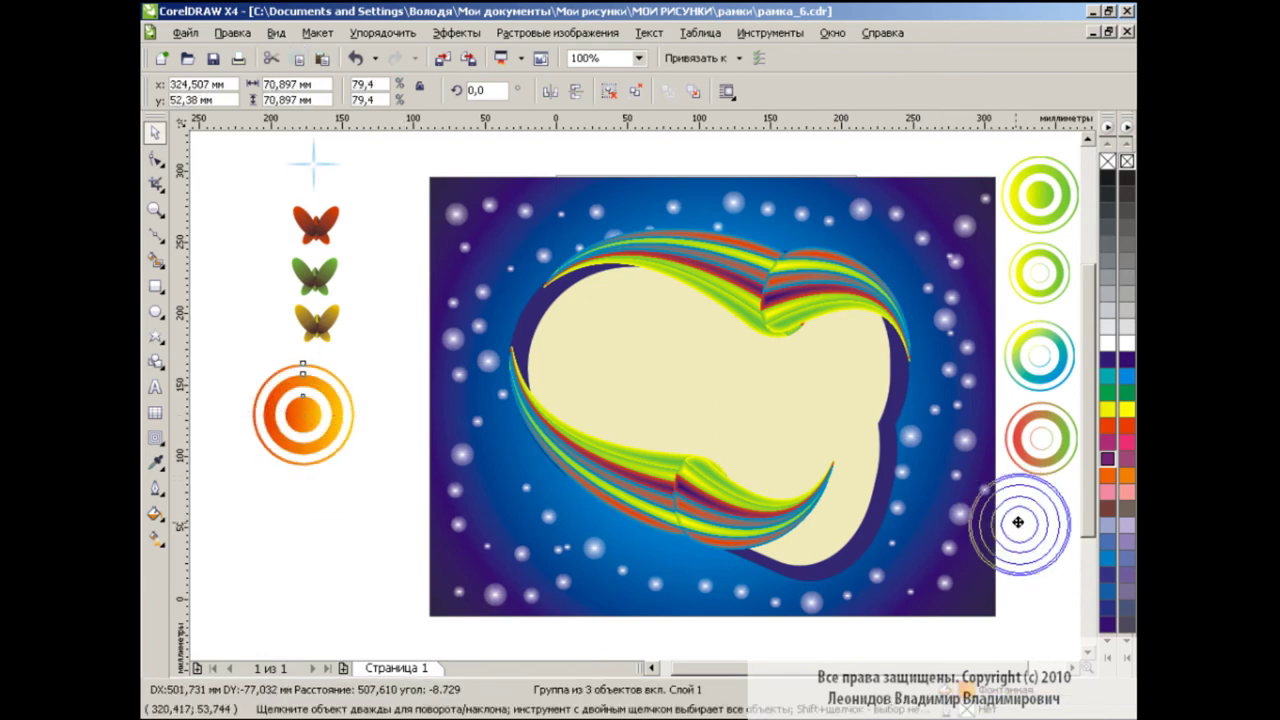
{"action": "left_click_drag", "start_coordinate": [578, 455], "coordinate": [1020, 522]}
{"action": "left_click", "coordinate": [322, 58]}
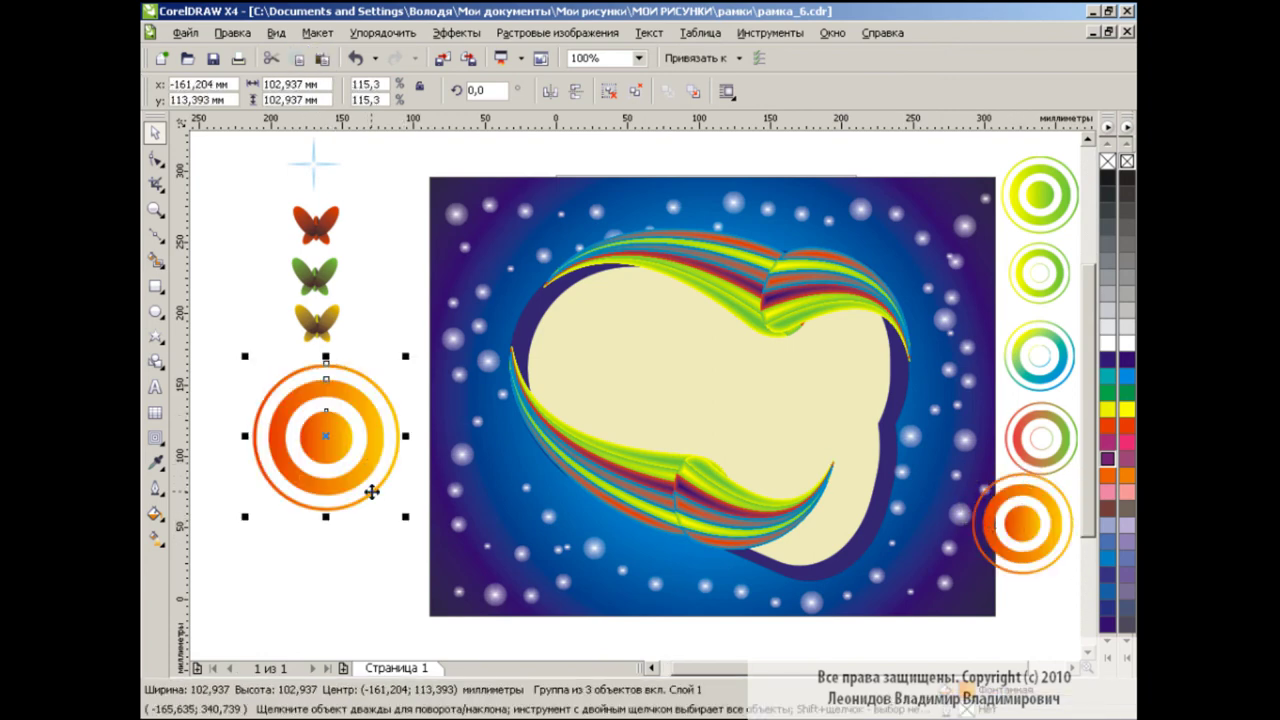
Fill the left ring blue-to-magenta, shrink it and reposition it in the left margin
{"action": "left_click", "coordinate": [155, 513]}
{"action": "left_click", "coordinate": [250, 540]}
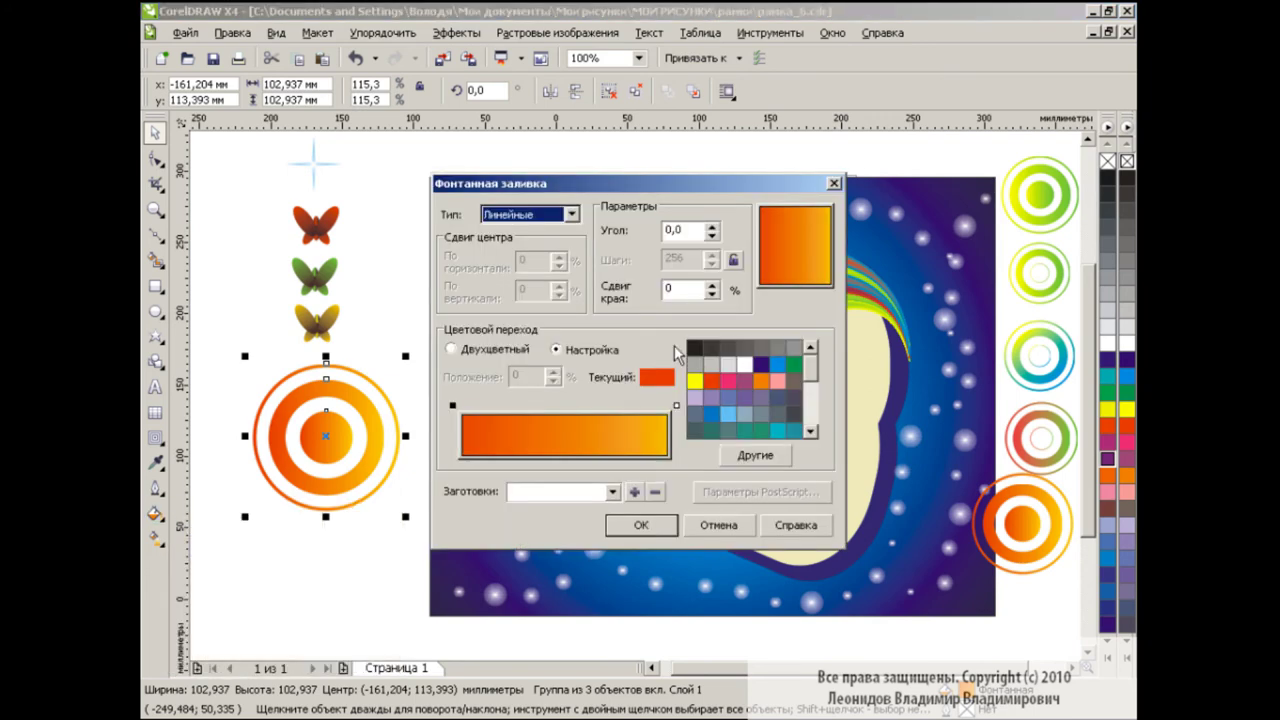
{"action": "left_click", "coordinate": [777, 363]}
{"action": "scroll", "coordinate": [727, 382], "scroll_direction": "down", "scroll_amount": 1}
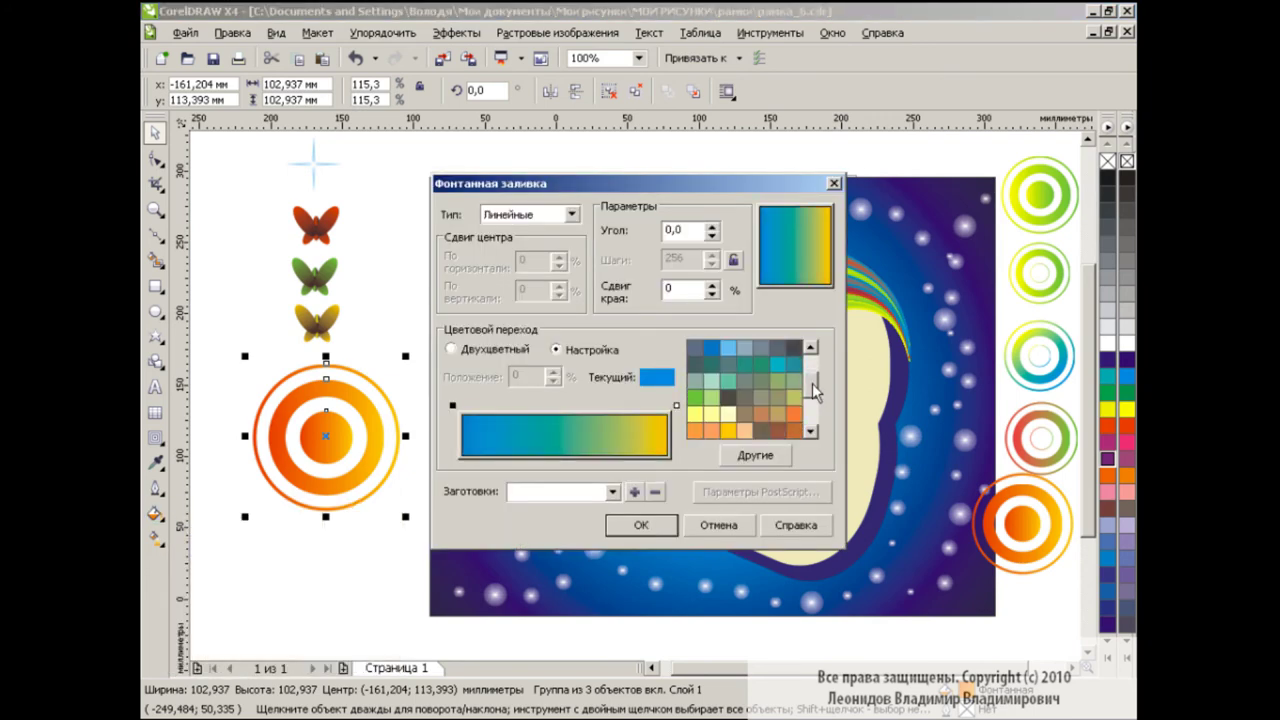
{"action": "left_click", "coordinate": [676, 405]}
{"action": "left_click", "coordinate": [727, 365]}
{"action": "left_click", "coordinate": [648, 525]}
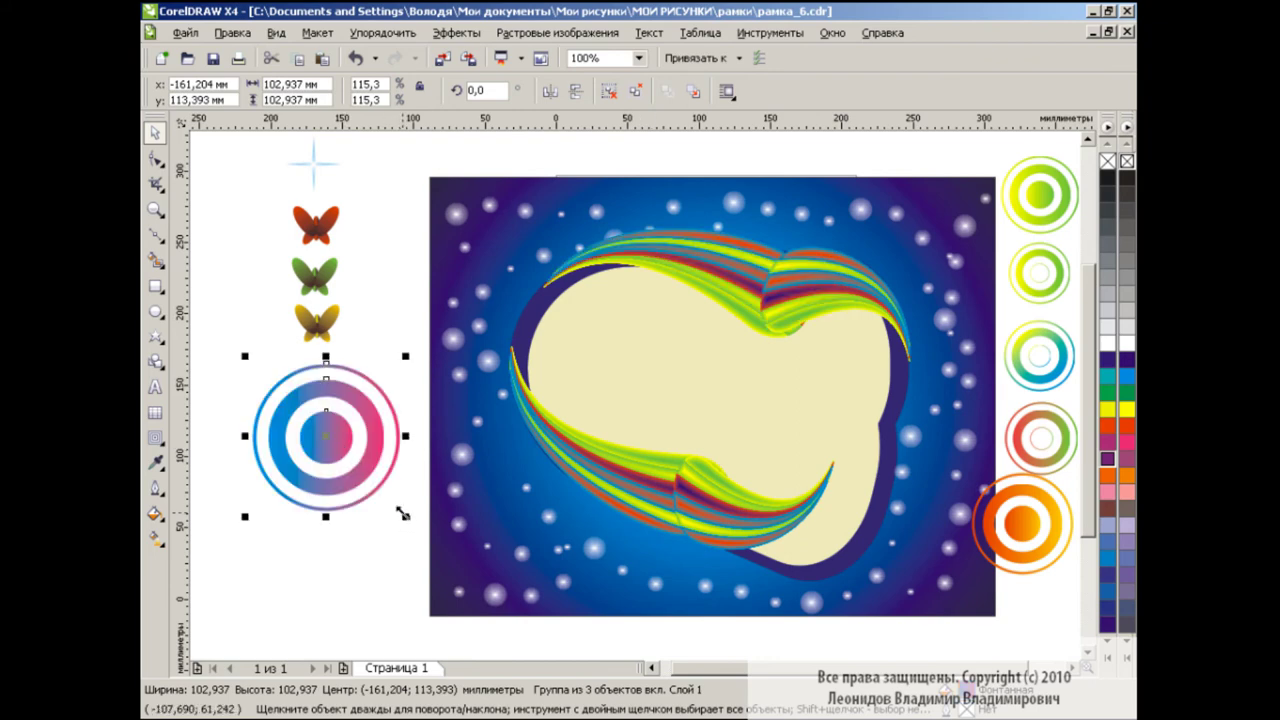
{"action": "left_click_drag", "start_coordinate": [400, 512], "coordinate": [371, 470]}
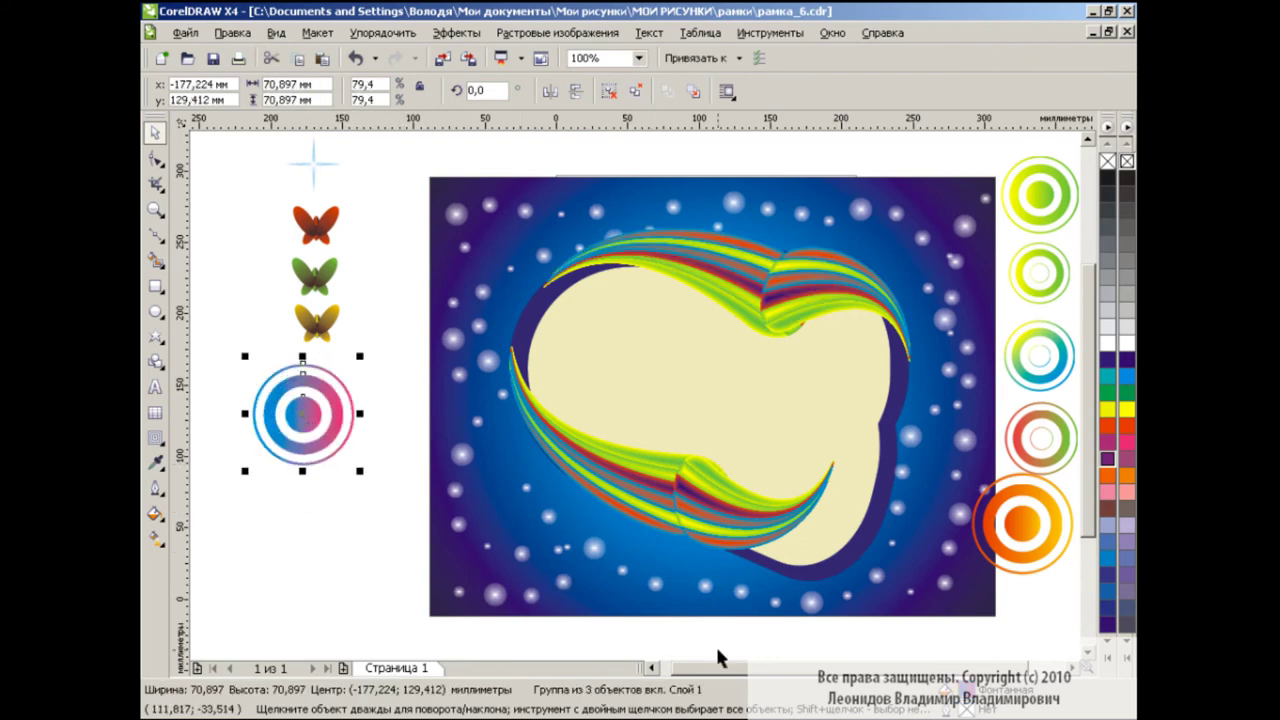
{"action": "left_click_drag", "start_coordinate": [717, 655], "coordinate": [737, 655]}
Place orange rings onto the lower and upper rainbow ribbons
{"action": "left_click_drag", "start_coordinate": [258, 415], "coordinate": [307, 437]}
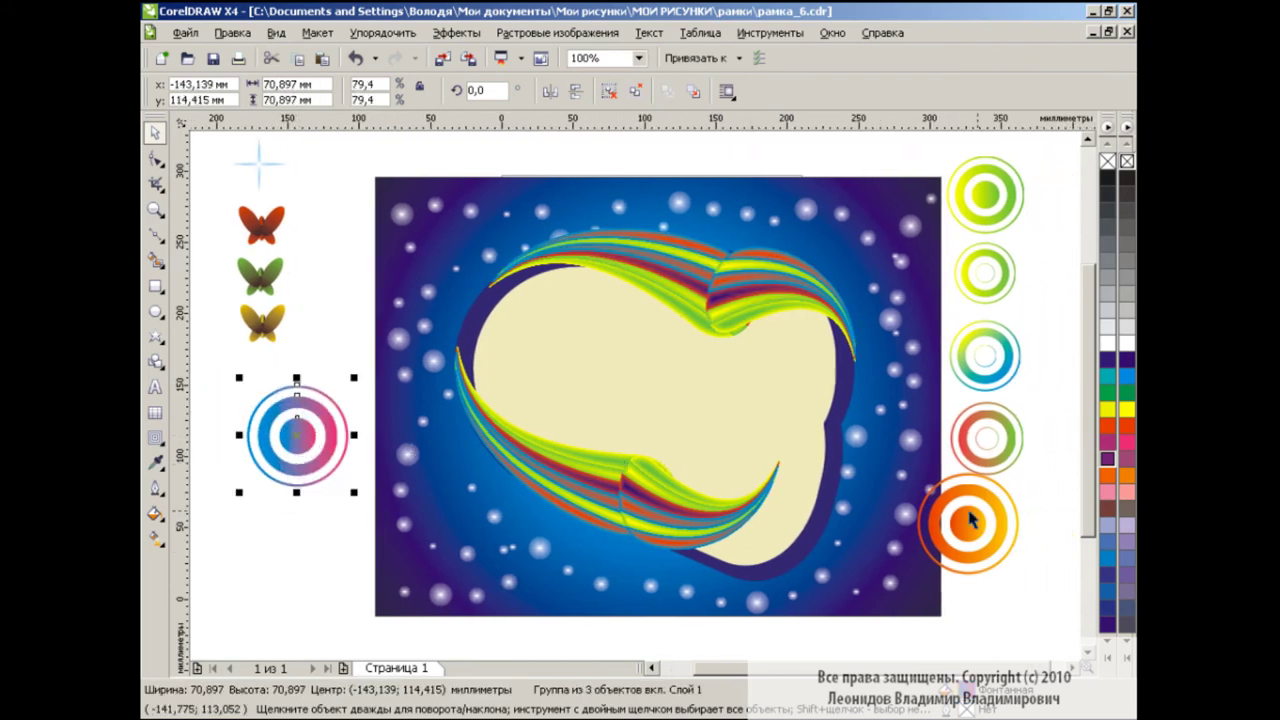
{"action": "mouse_move", "coordinate": [970, 518]}
{"action": "left_mouse_down"}
{"action": "mouse_move", "coordinate": [1017, 542]}
{"action": "mouse_move", "coordinate": [632, 467]}
{"action": "mouse_move", "coordinate": [768, 512]}
{"action": "left_mouse_up"}
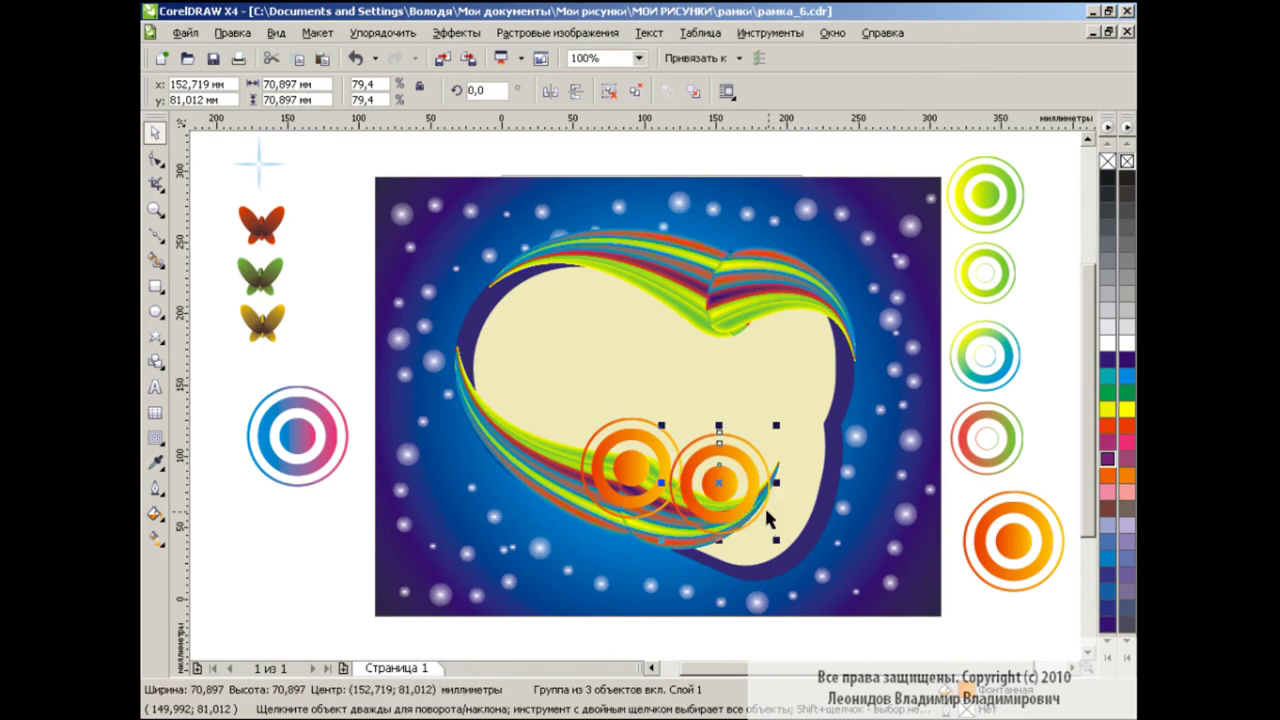
{"action": "left_click_drag", "start_coordinate": [718, 482], "coordinate": [725, 300]}
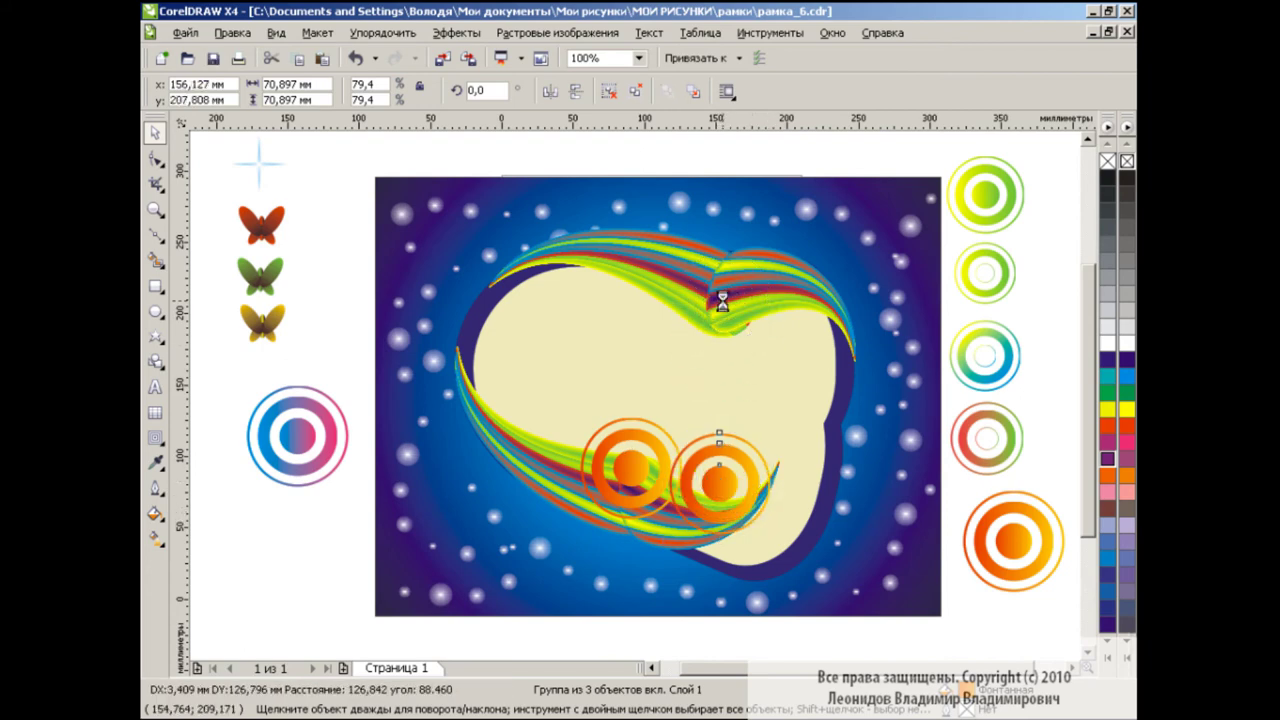
{"action": "left_click_drag", "start_coordinate": [631, 466], "coordinate": [631, 493]}
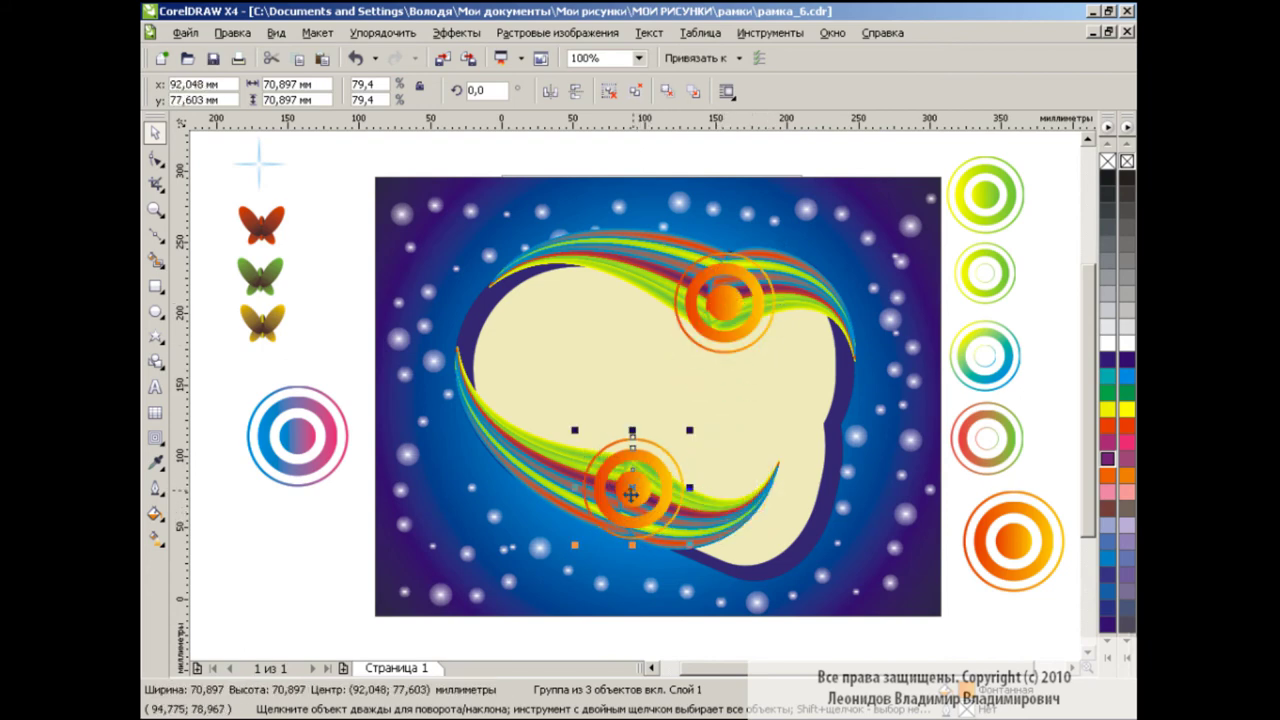
{"action": "key", "text": "Escape"}
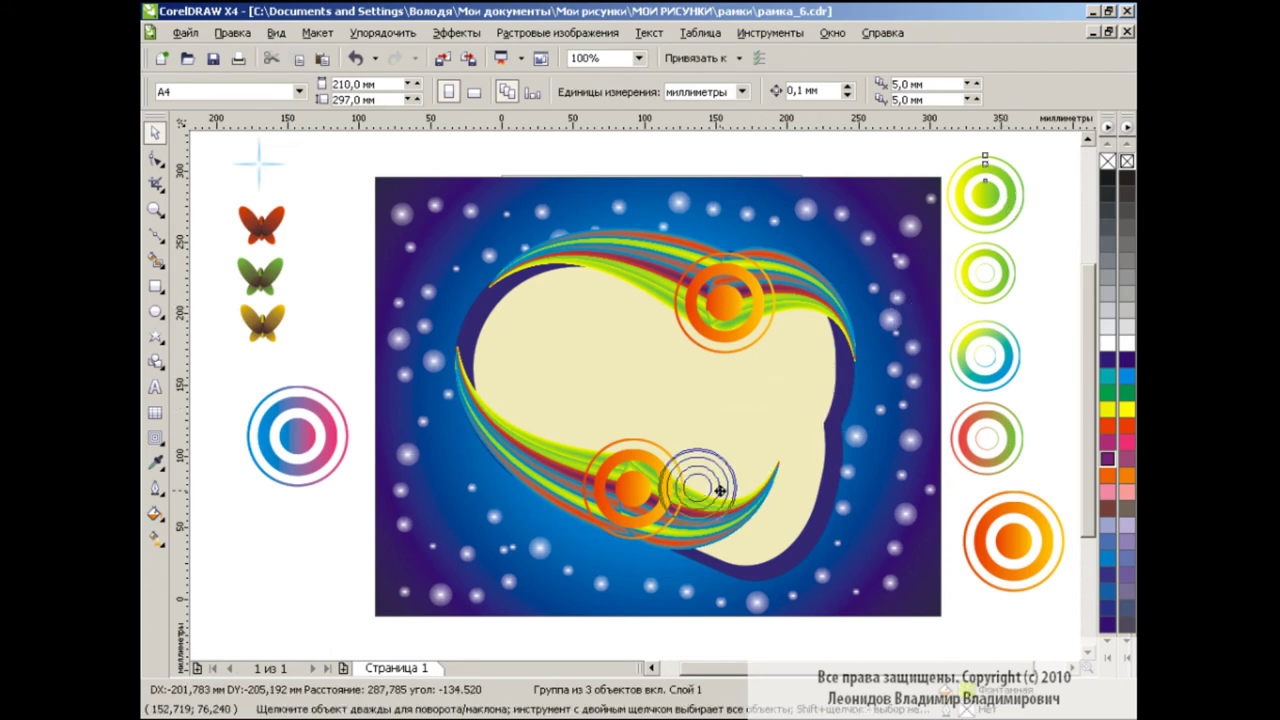
Move the green ring onto the lower orange ring, sizing it to about 48 mm
{"action": "left_click_drag", "start_coordinate": [1010, 205], "coordinate": [694, 503]}
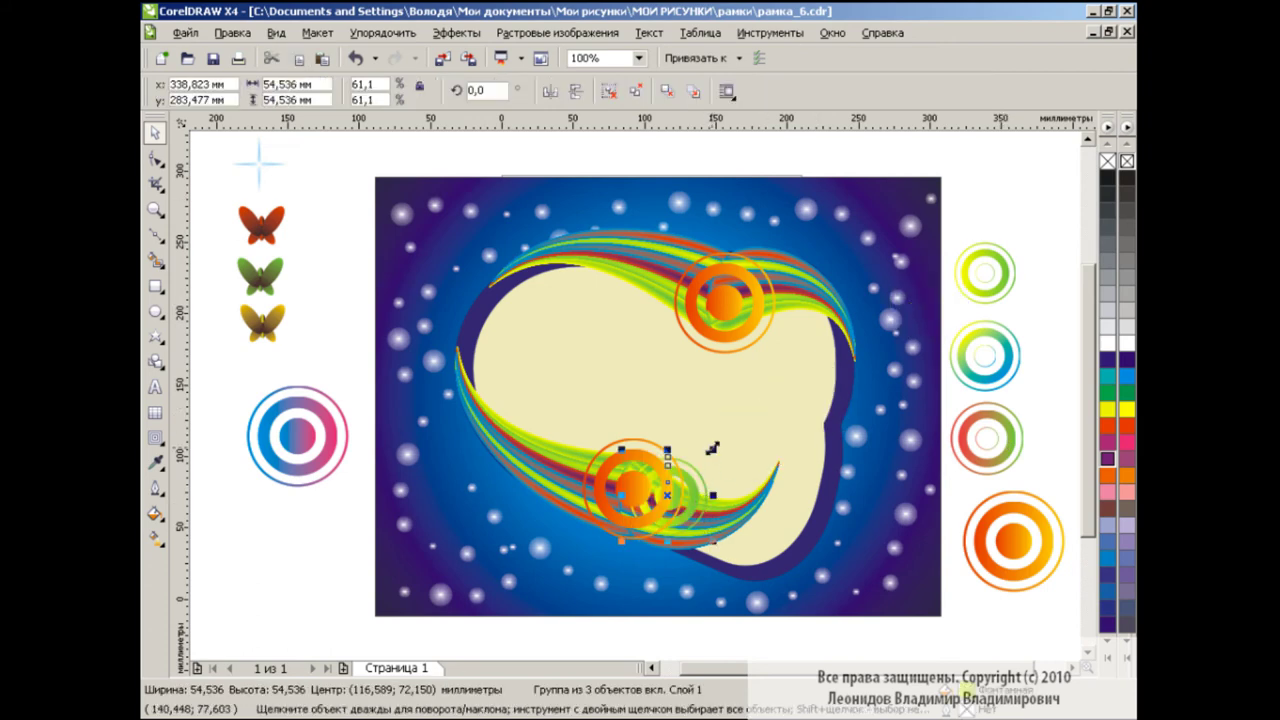
{"action": "left_click_drag", "start_coordinate": [712, 448], "coordinate": [735, 427]}
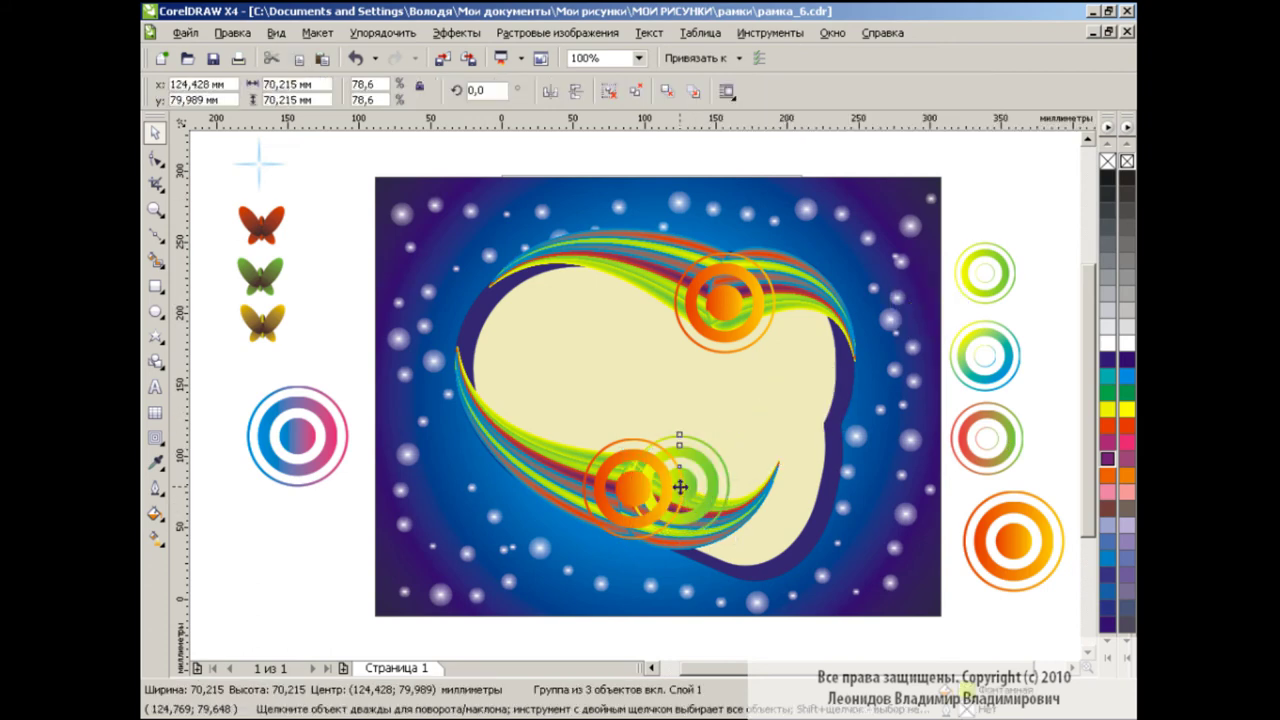
{"action": "left_click_drag", "start_coordinate": [679, 487], "coordinate": [689, 496]}
{"action": "left_click_drag", "start_coordinate": [746, 552], "coordinate": [714, 520]}
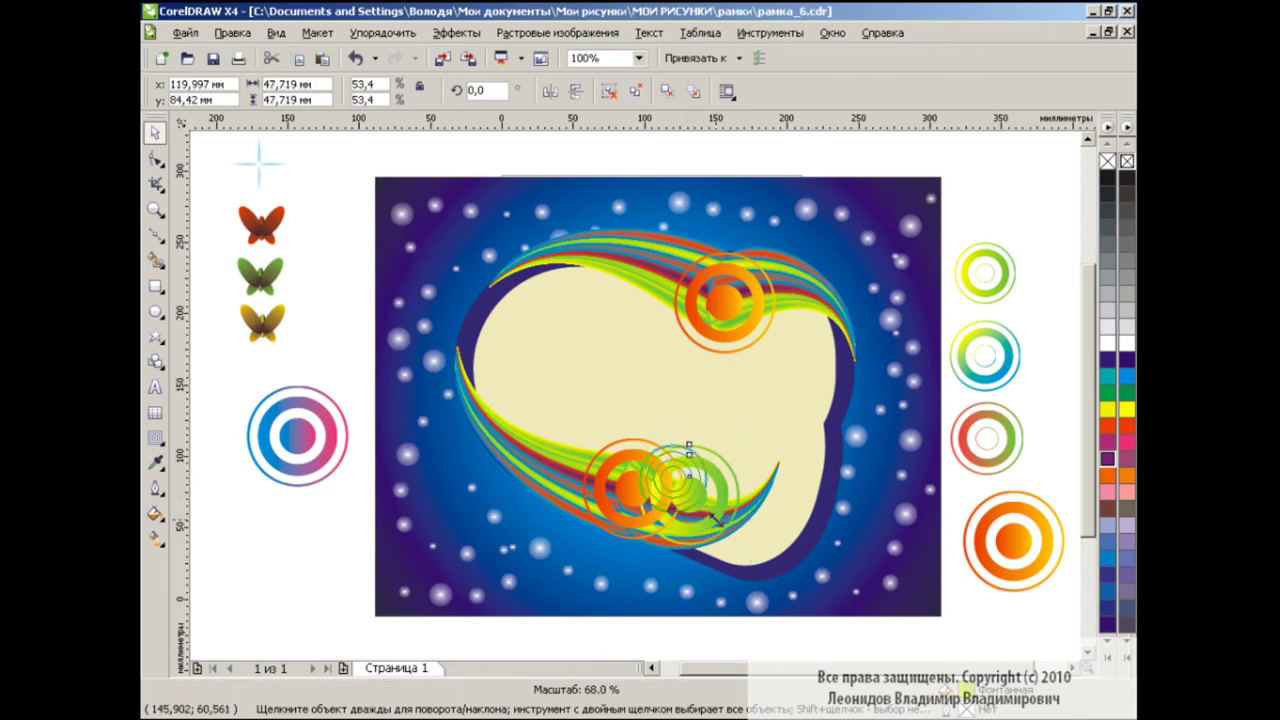
{"action": "left_click_drag", "start_coordinate": [1005, 288], "coordinate": [597, 515]}
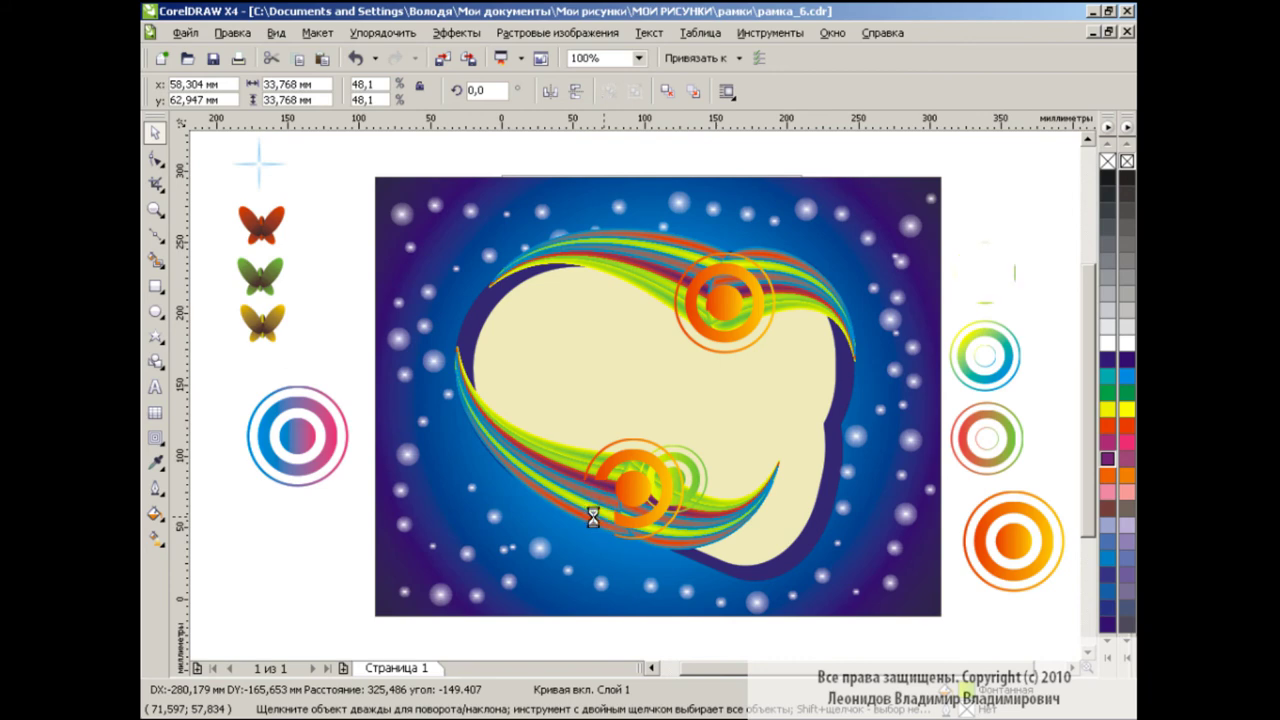
{"action": "left_click_drag", "start_coordinate": [553, 539], "coordinate": [547, 545]}
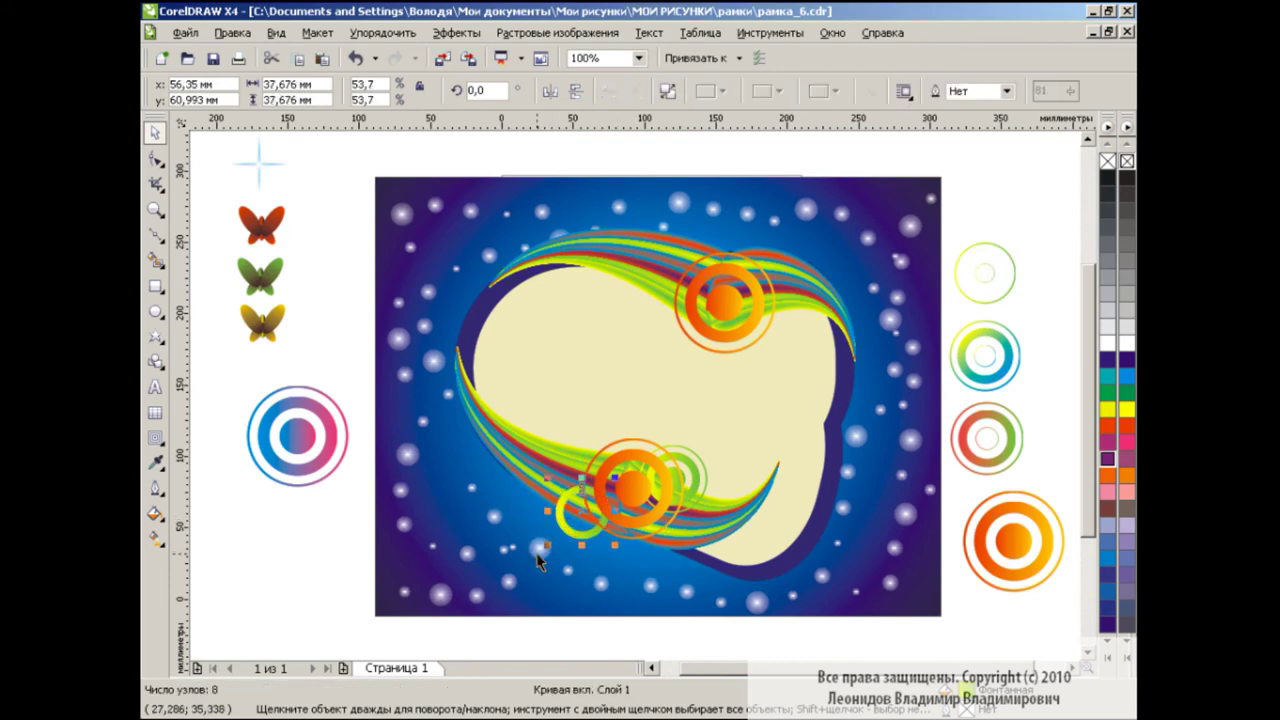
{"action": "left_click", "coordinate": [355, 57]}
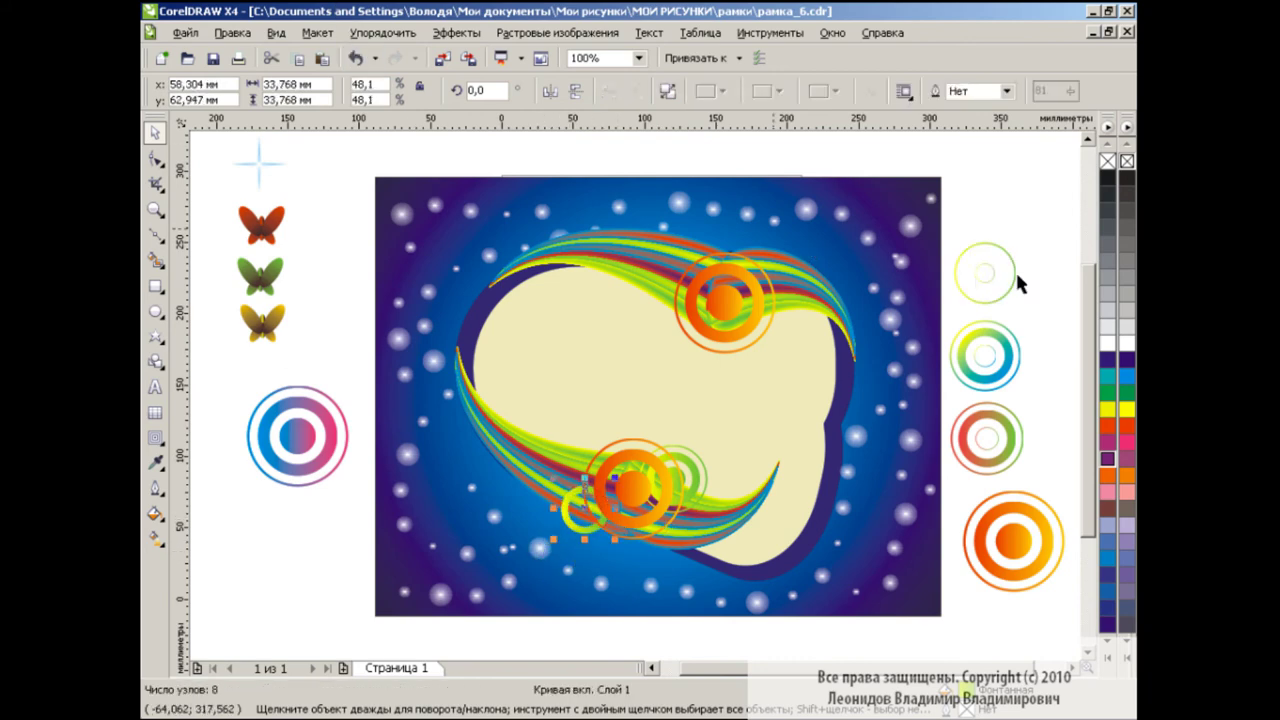
{"action": "left_click", "coordinate": [355, 57]}
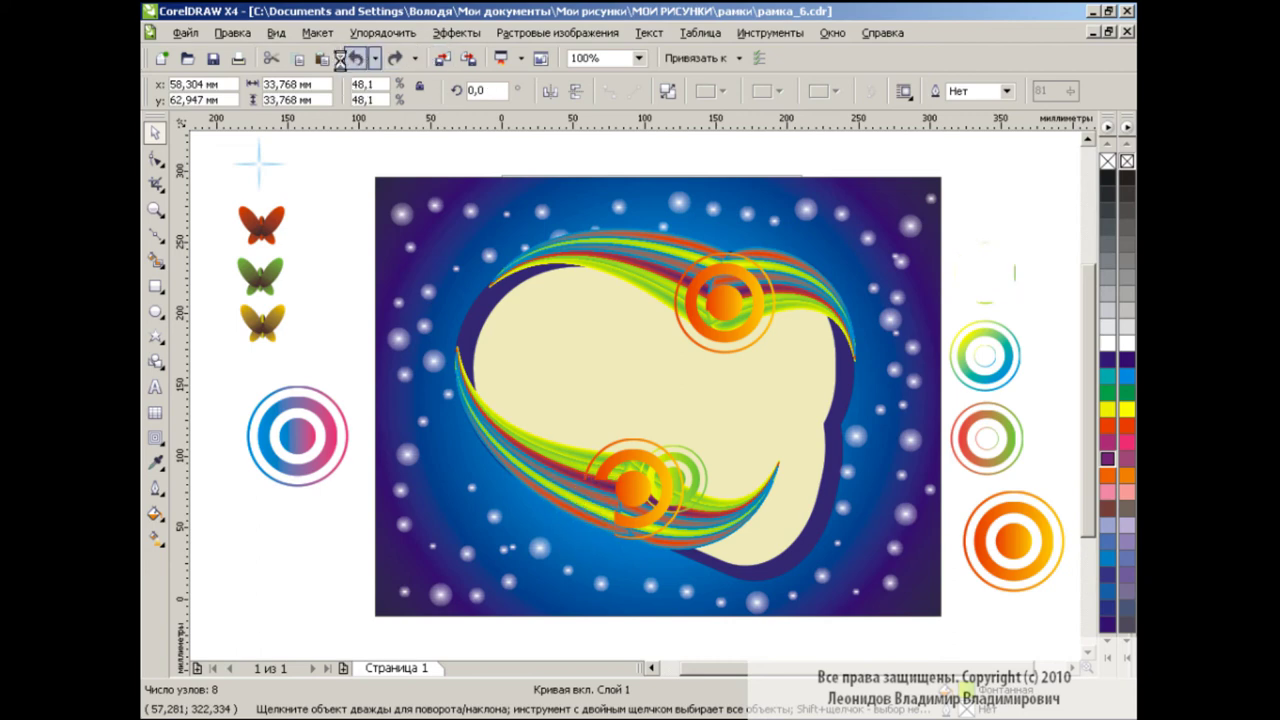
Move the yellow-green and cyan rings onto the lower swirl and the red-green ring, shrunk to 37 mm
{"action": "left_click_drag", "start_coordinate": [1046, 217], "coordinate": [946, 310]}
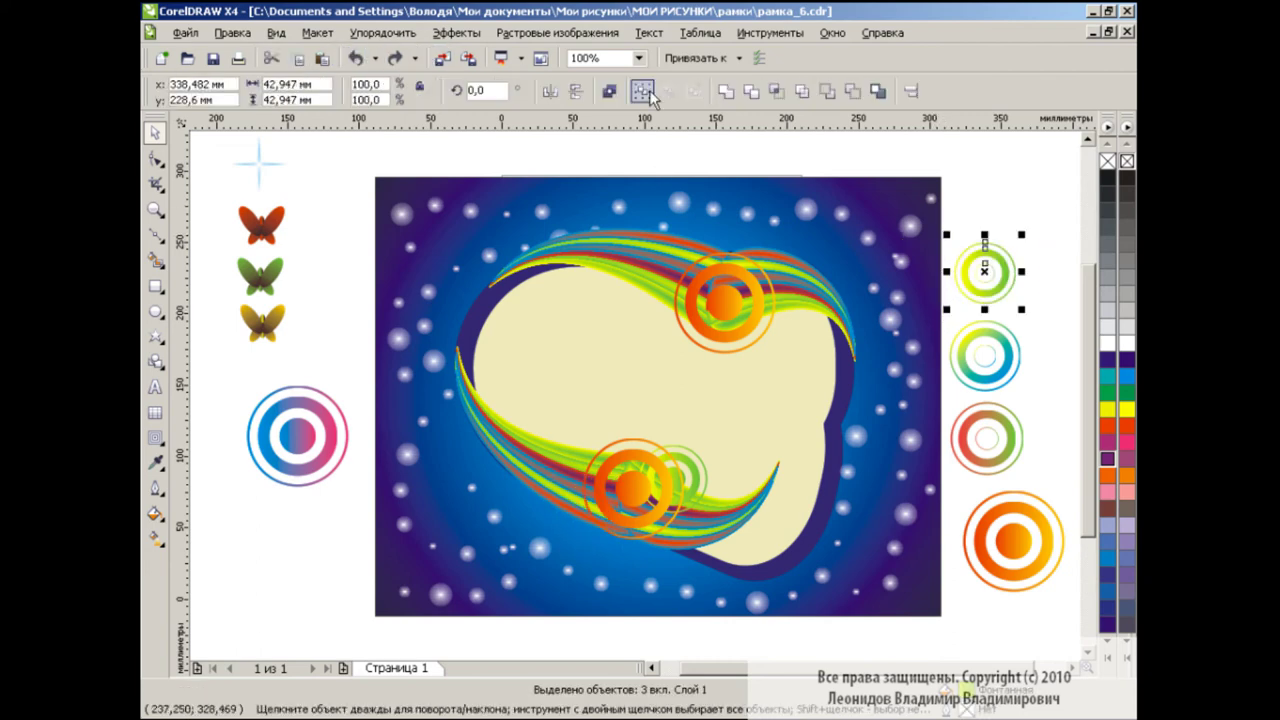
{"action": "left_click", "coordinate": [1024, 367]}
{"action": "left_click", "coordinate": [1012, 463]}
{"action": "mouse_move", "coordinate": [1002, 276]}
{"action": "left_mouse_down"}
{"action": "mouse_move", "coordinate": [598, 512]}
{"action": "mouse_move", "coordinate": [588, 540]}
{"action": "left_mouse_up"}
{"action": "mouse_move", "coordinate": [1003, 378]}
{"action": "left_mouse_down"}
{"action": "mouse_move", "coordinate": [658, 548]}
{"action": "mouse_move", "coordinate": [727, 613]}
{"action": "mouse_move", "coordinate": [759, 565]}
{"action": "left_mouse_up"}
{"action": "left_click", "coordinate": [1006, 443]}
{"action": "left_click_drag", "start_coordinate": [1006, 443], "coordinate": [622, 470]}
{"action": "left_click_drag", "start_coordinate": [566, 430], "coordinate": [590, 458]}
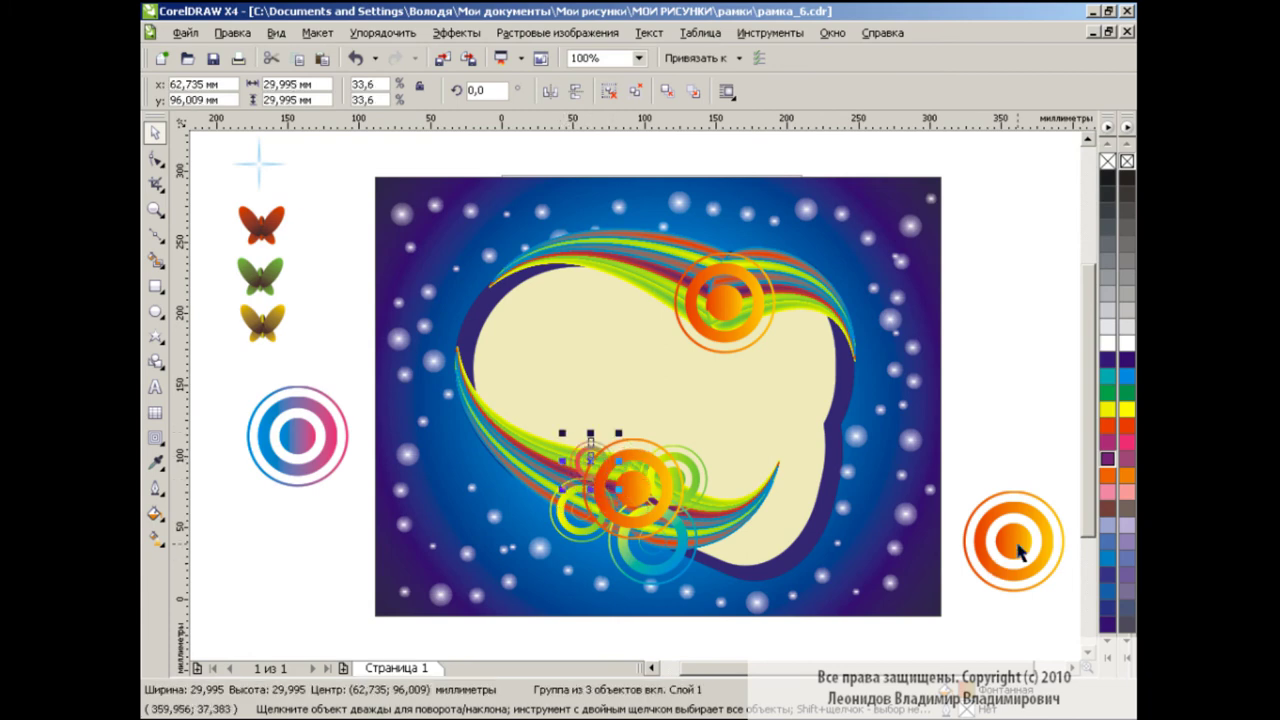
Move the orange ring group and the blue-pink ring, shrunk to 44 mm, onto the lower swirl
{"action": "mouse_move", "coordinate": [1020, 550]}
{"action": "left_mouse_down"}
{"action": "mouse_move", "coordinate": [728, 545]}
{"action": "mouse_move", "coordinate": [678, 265]}
{"action": "left_mouse_up"}
{"action": "left_click_drag", "start_coordinate": [310, 440], "coordinate": [710, 541]}
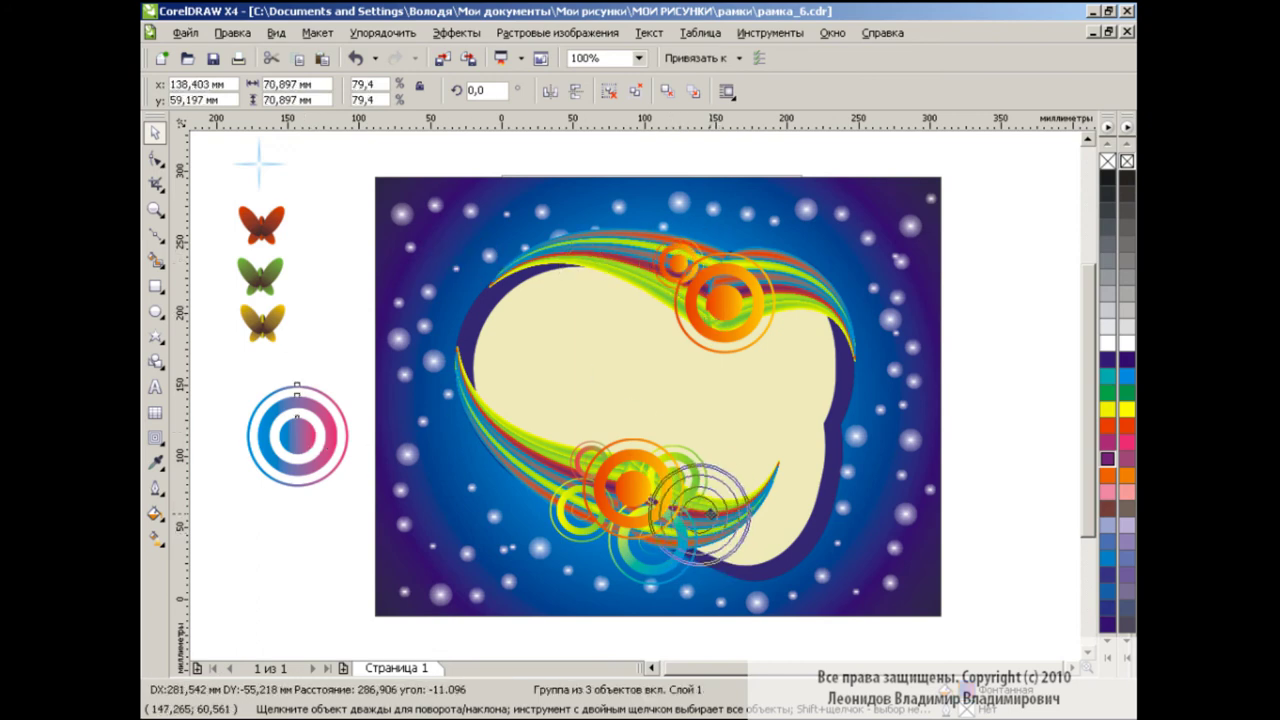
{"action": "left_click_drag", "start_coordinate": [752, 587], "coordinate": [708, 546]}
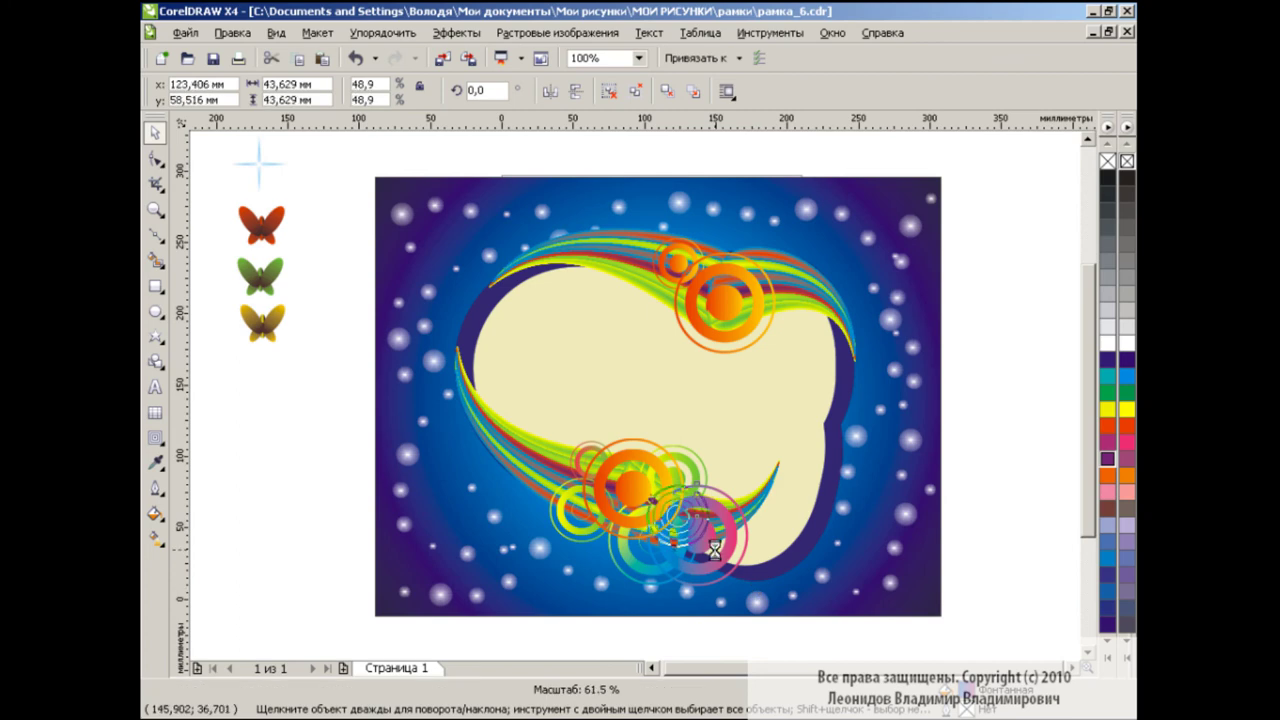
{"action": "left_click", "coordinate": [1000, 460]}
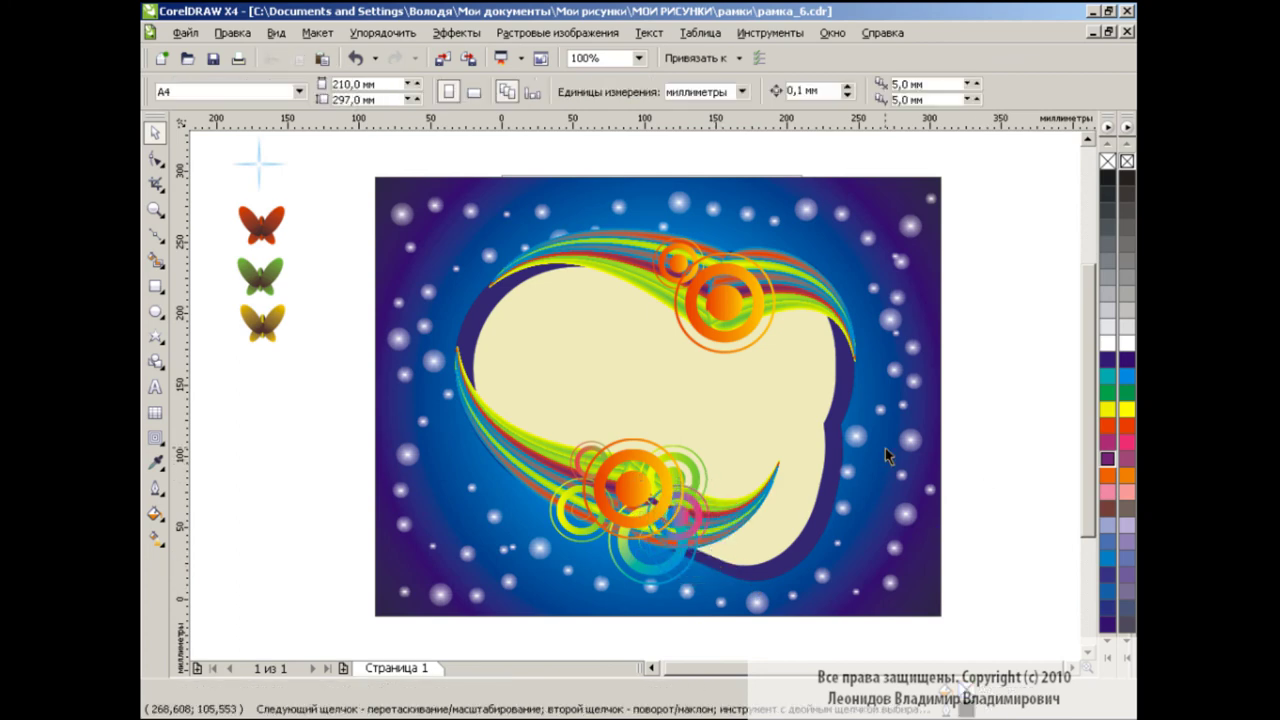
Copy the lower ring cluster and place it on the upper orange ring
{"action": "left_click", "coordinate": [705, 530]}
{"action": "left_click", "coordinate": [655, 508], "text": "shift"}
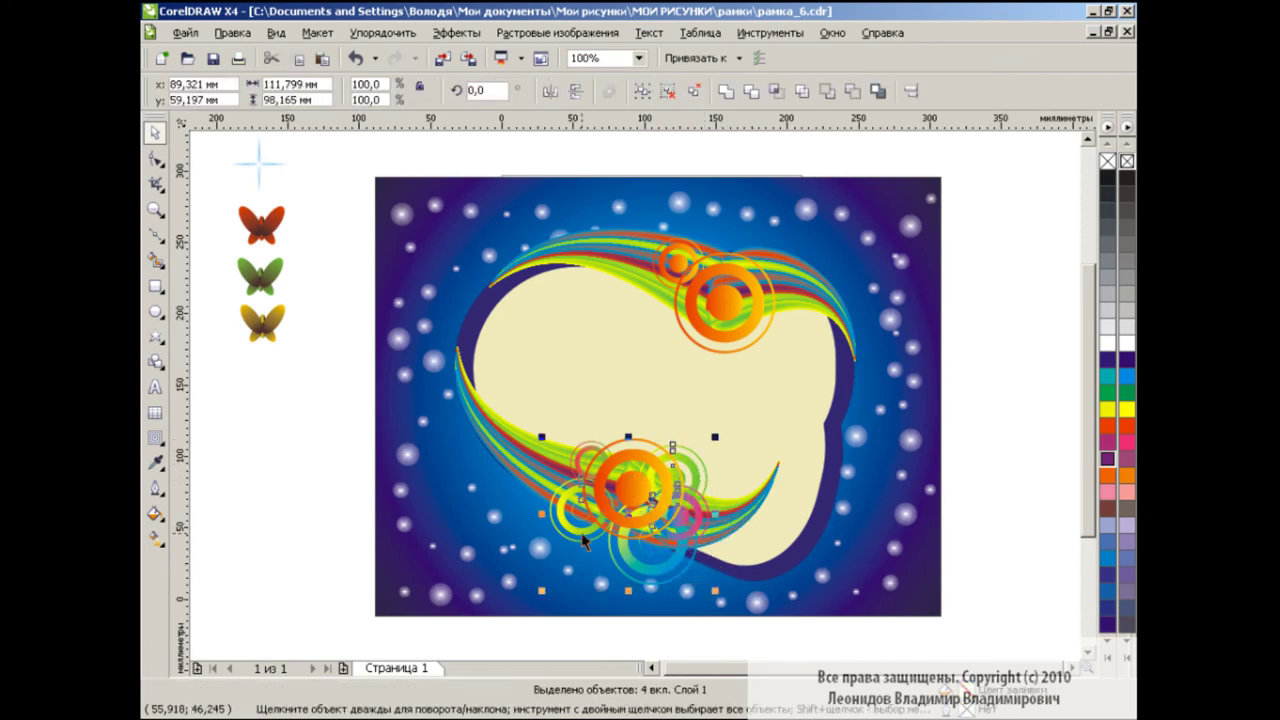
{"action": "left_click", "coordinate": [587, 456], "text": "shift"}
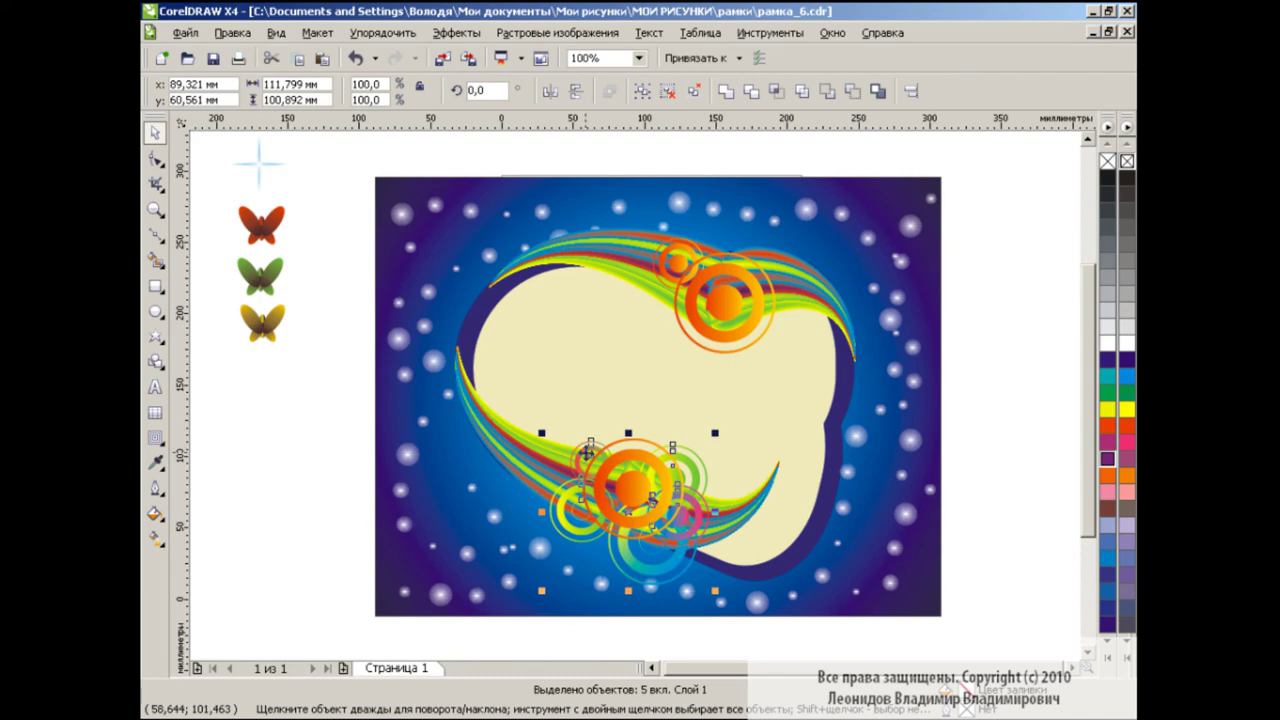
{"action": "left_click", "coordinate": [323, 60]}
{"action": "left_click_drag", "start_coordinate": [634, 511], "coordinate": [676, 283]}
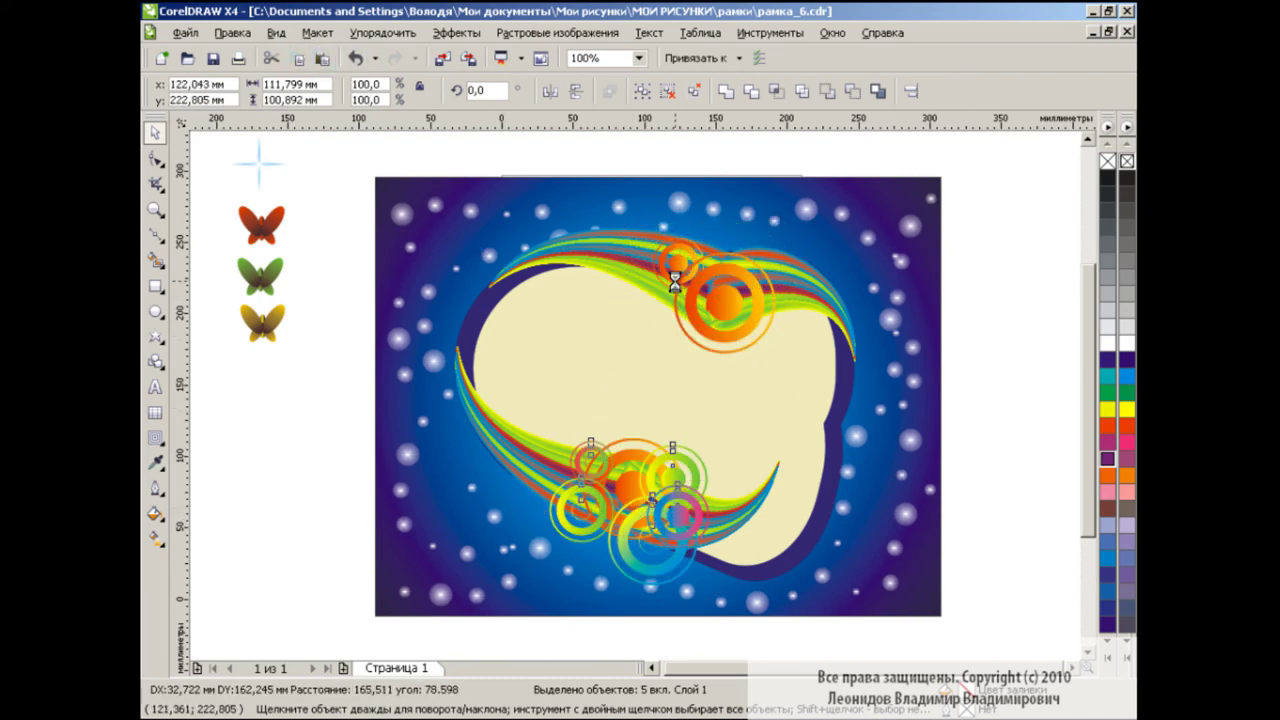
{"action": "left_click", "coordinate": [990, 388]}
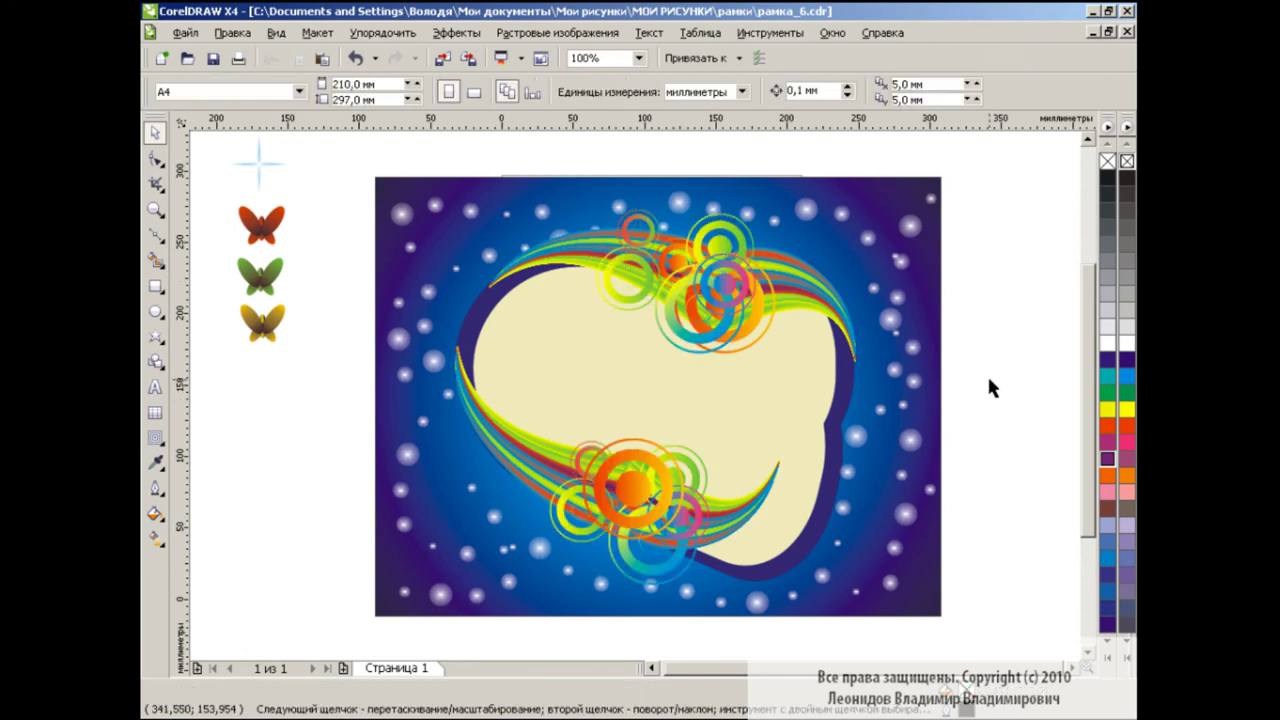
{"action": "left_click", "coordinate": [656, 233]}
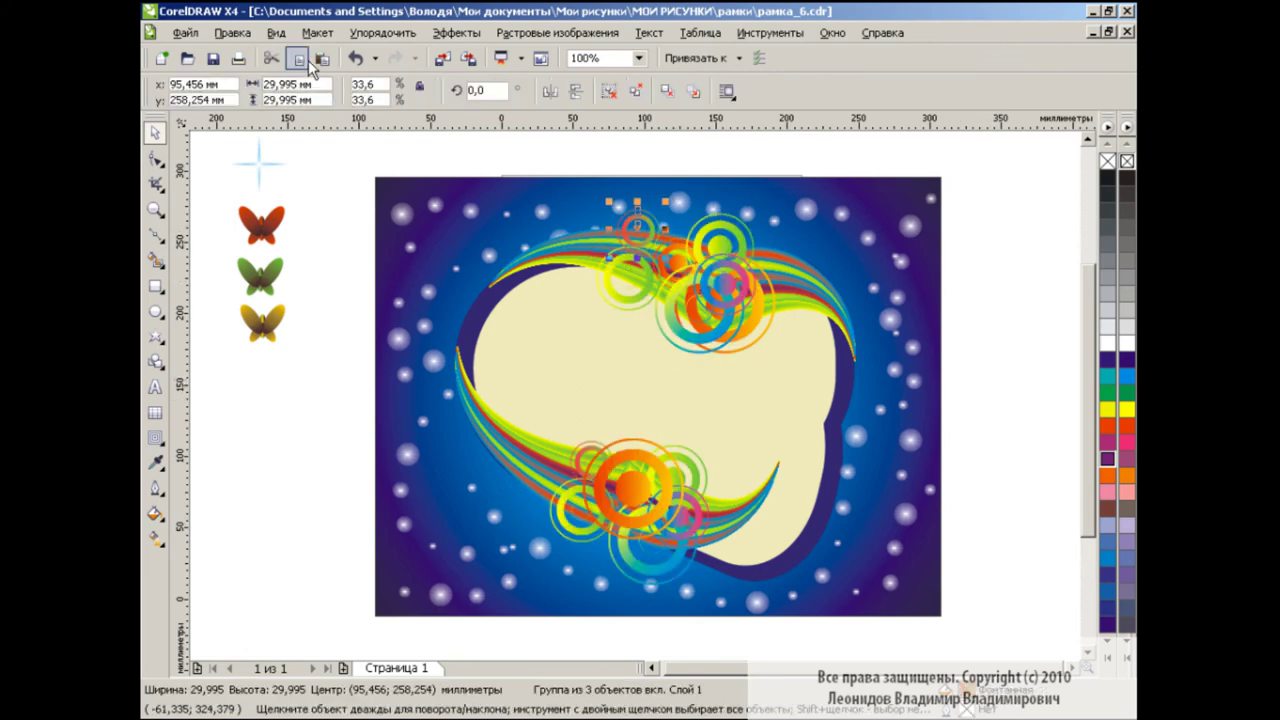
Move the margin sparkle star to the frame's top-left, enlarge it to about 61 mm, and copy it right
{"action": "left_click", "coordinate": [264, 167]}
{"action": "left_click_drag", "start_coordinate": [264, 170], "coordinate": [491, 288]}
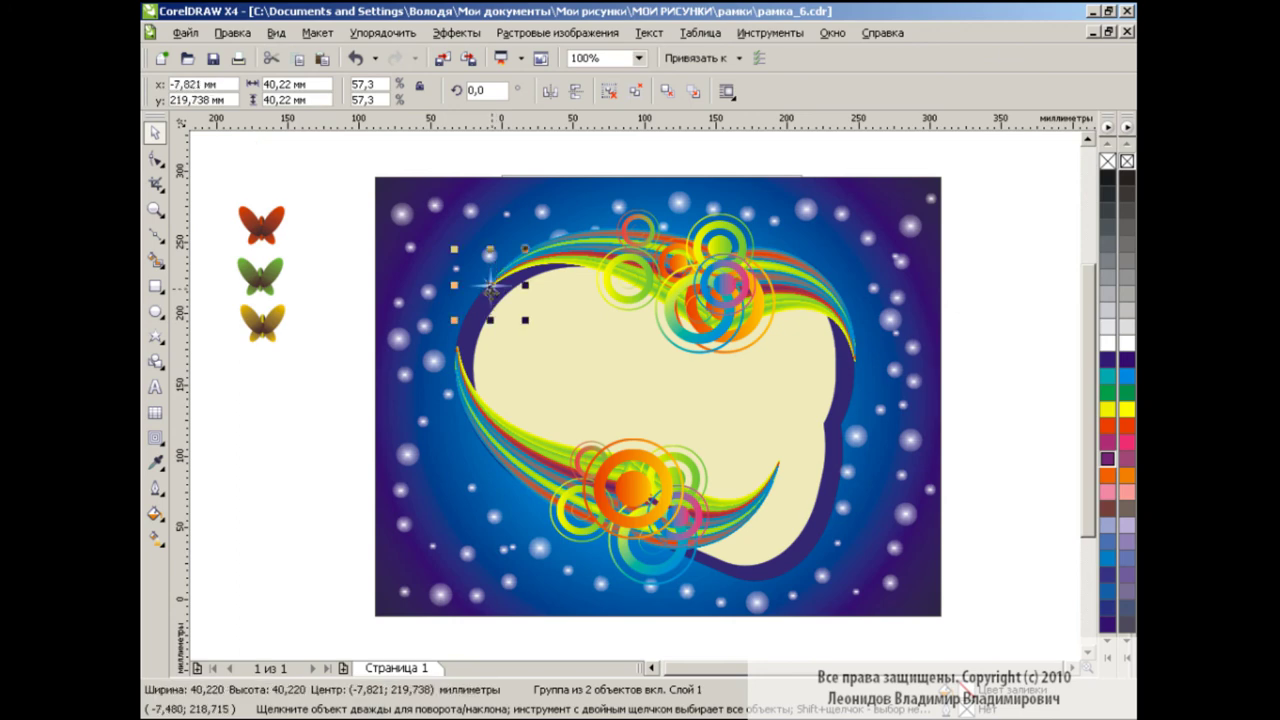
{"action": "left_click_drag", "start_coordinate": [455, 249], "coordinate": [441, 235]}
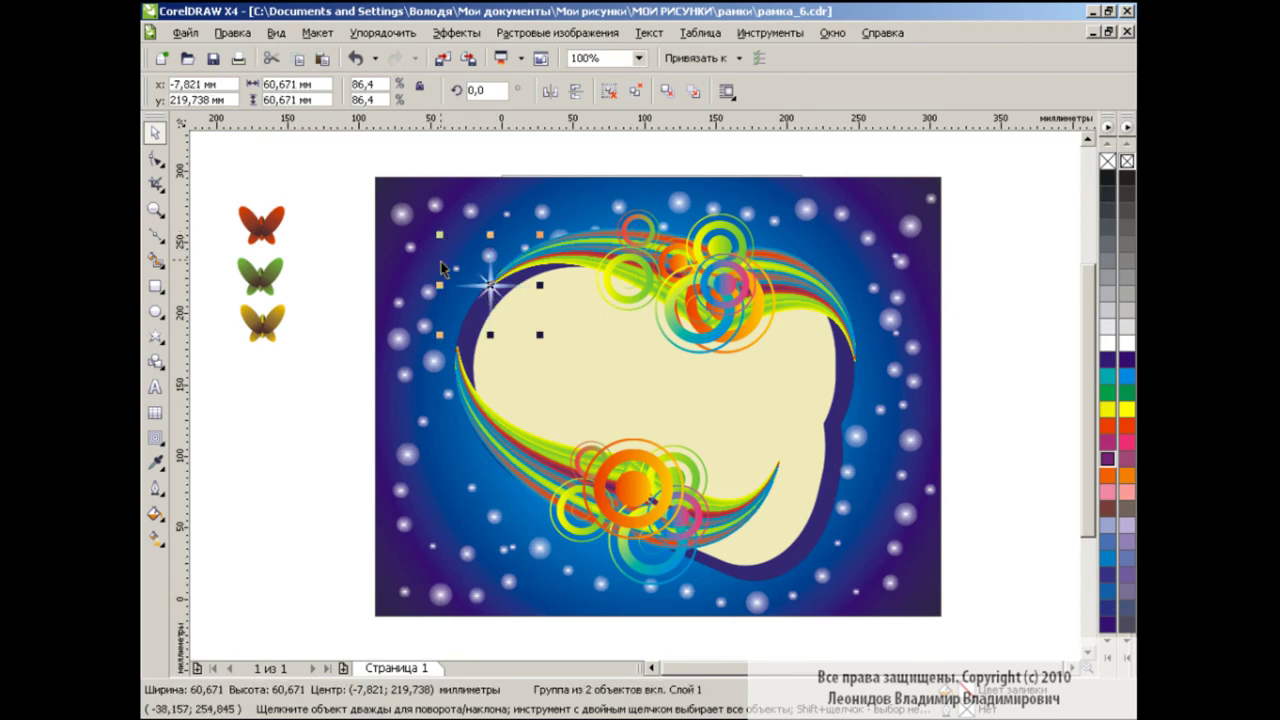
{"action": "mouse_move", "coordinate": [491, 288]}
{"action": "left_mouse_down"}
{"action": "mouse_move", "coordinate": [780, 567]}
{"action": "mouse_move", "coordinate": [778, 465]}
{"action": "mouse_move", "coordinate": [863, 364]}
{"action": "left_mouse_up"}
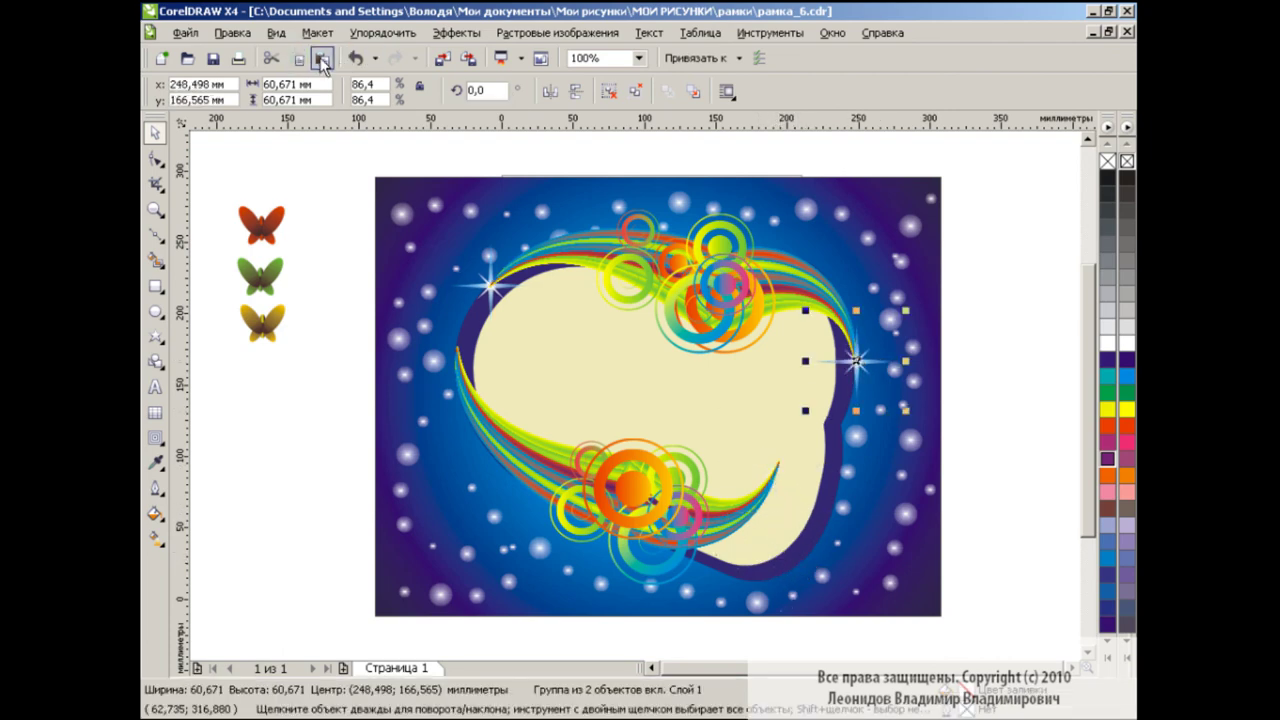
Paste a sparkle-star copy and try moving one into the top rings, then undo the move
{"action": "left_click", "coordinate": [941, 403]}
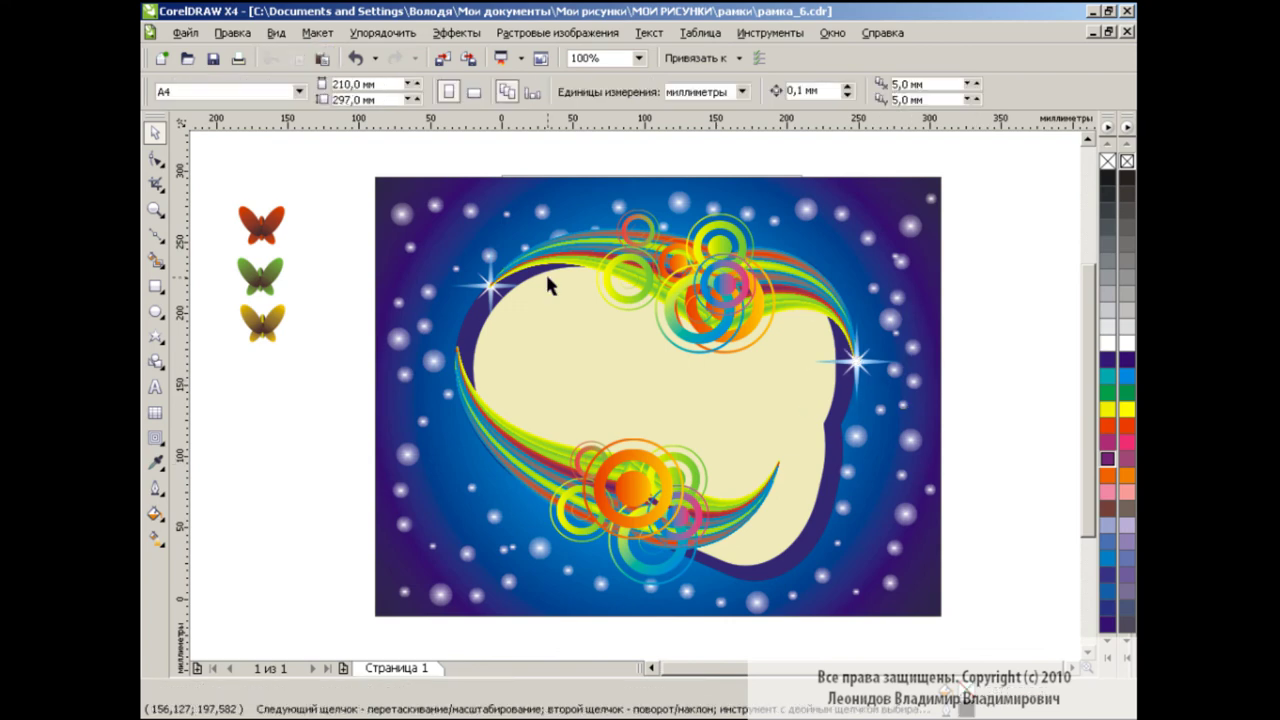
{"action": "left_click", "coordinate": [495, 290]}
{"action": "left_click", "coordinate": [988, 382]}
{"action": "left_click", "coordinate": [322, 58]}
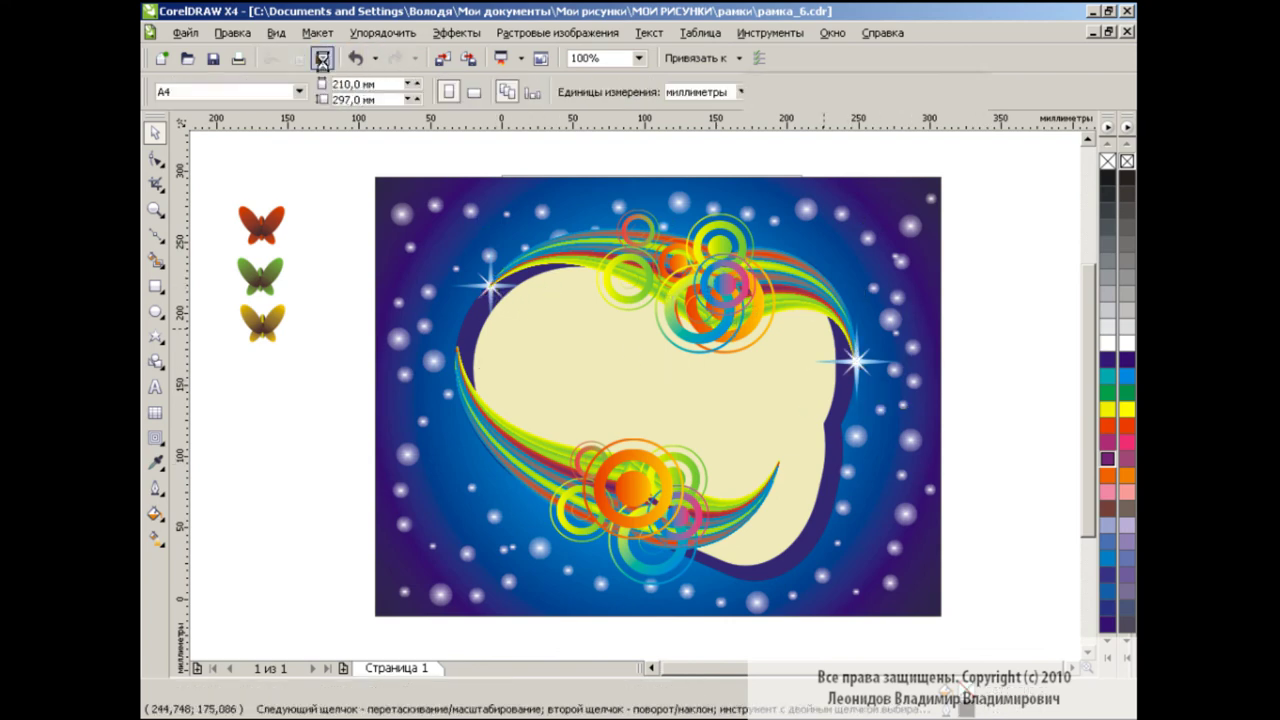
{"action": "left_click", "coordinate": [1002, 403]}
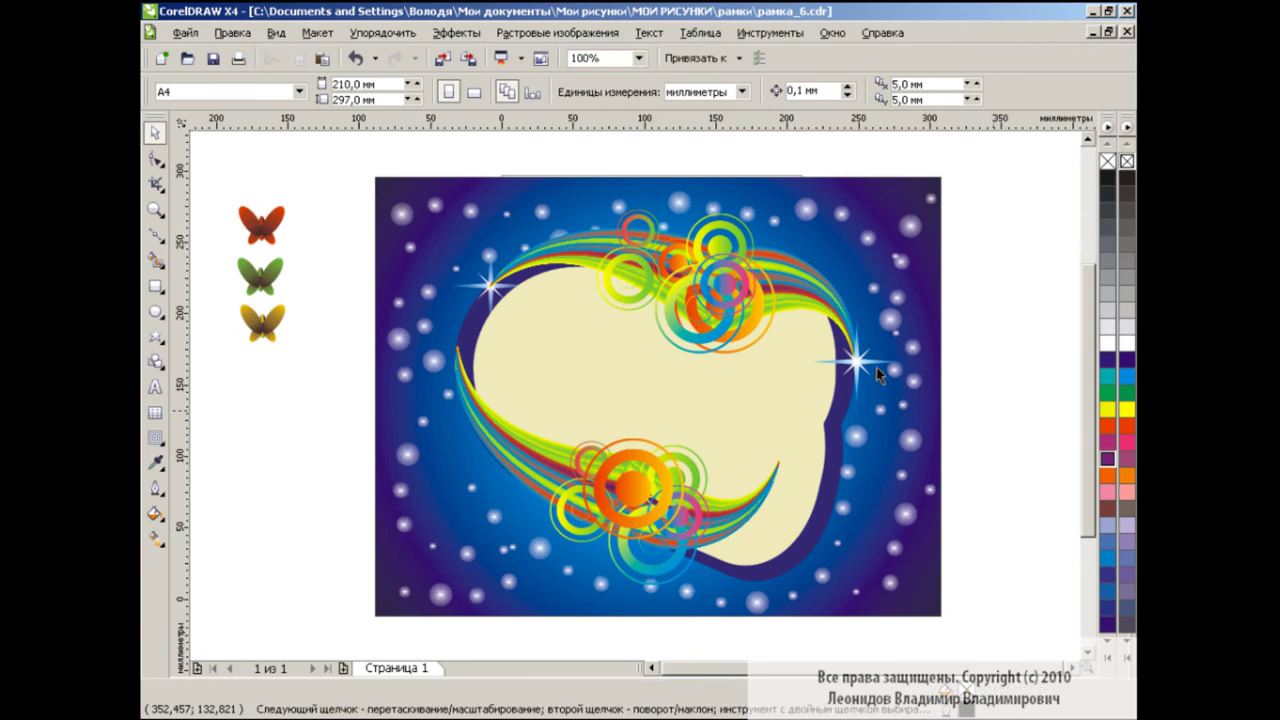
{"action": "left_click", "coordinate": [870, 368]}
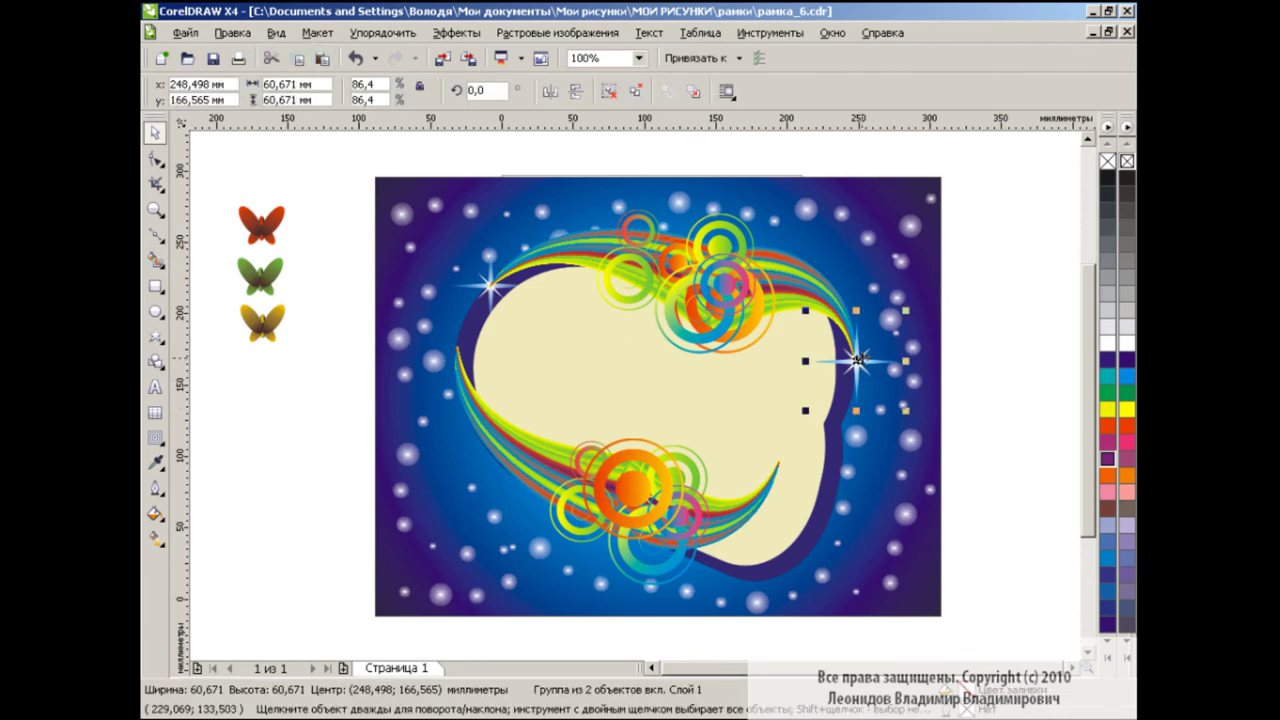
{"action": "left_click_drag", "start_coordinate": [858, 360], "coordinate": [757, 248]}
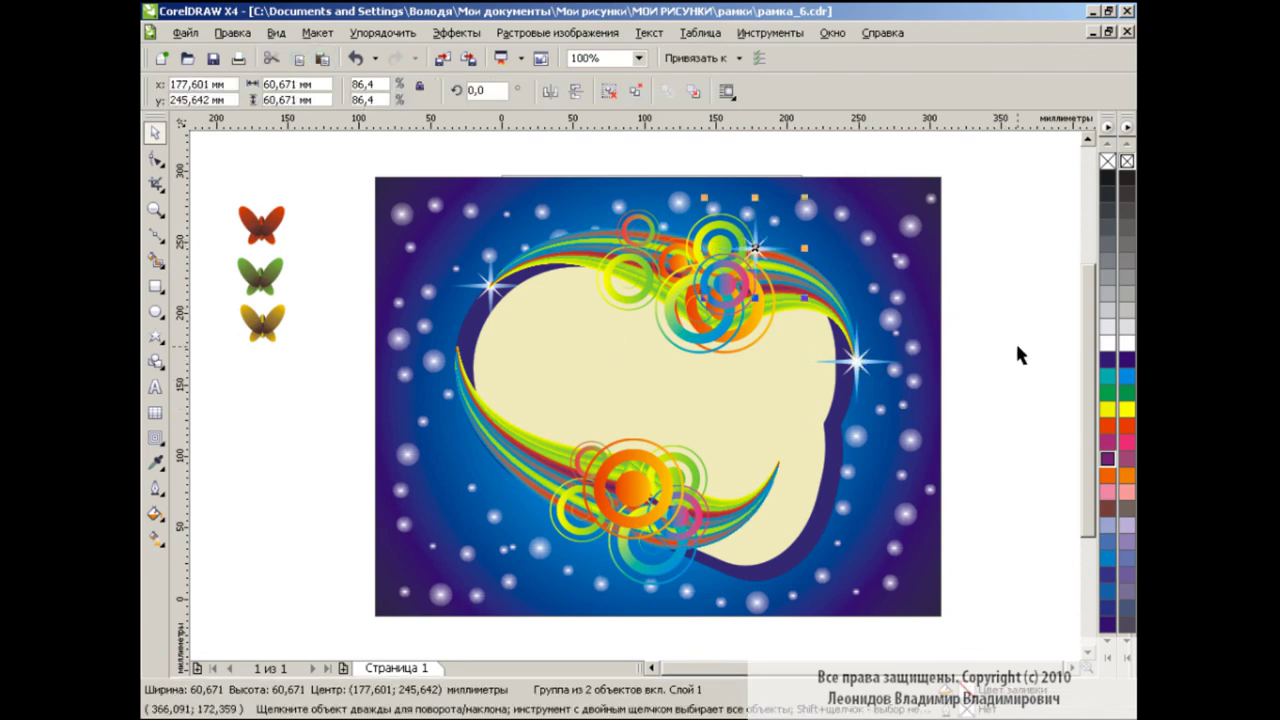
{"action": "key", "text": "ctrl+z"}
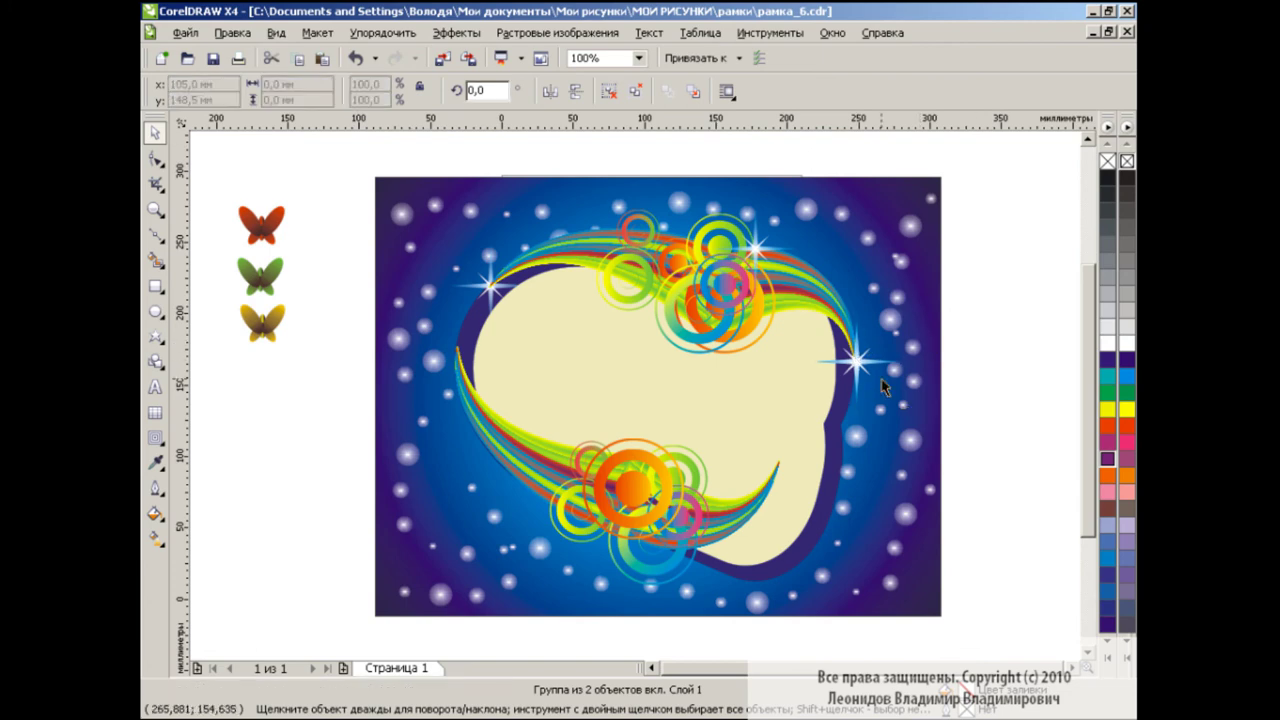
Place sparkle-star copies among the top ring ornaments and beside the lower-left rings
{"action": "left_click", "coordinate": [322, 58]}
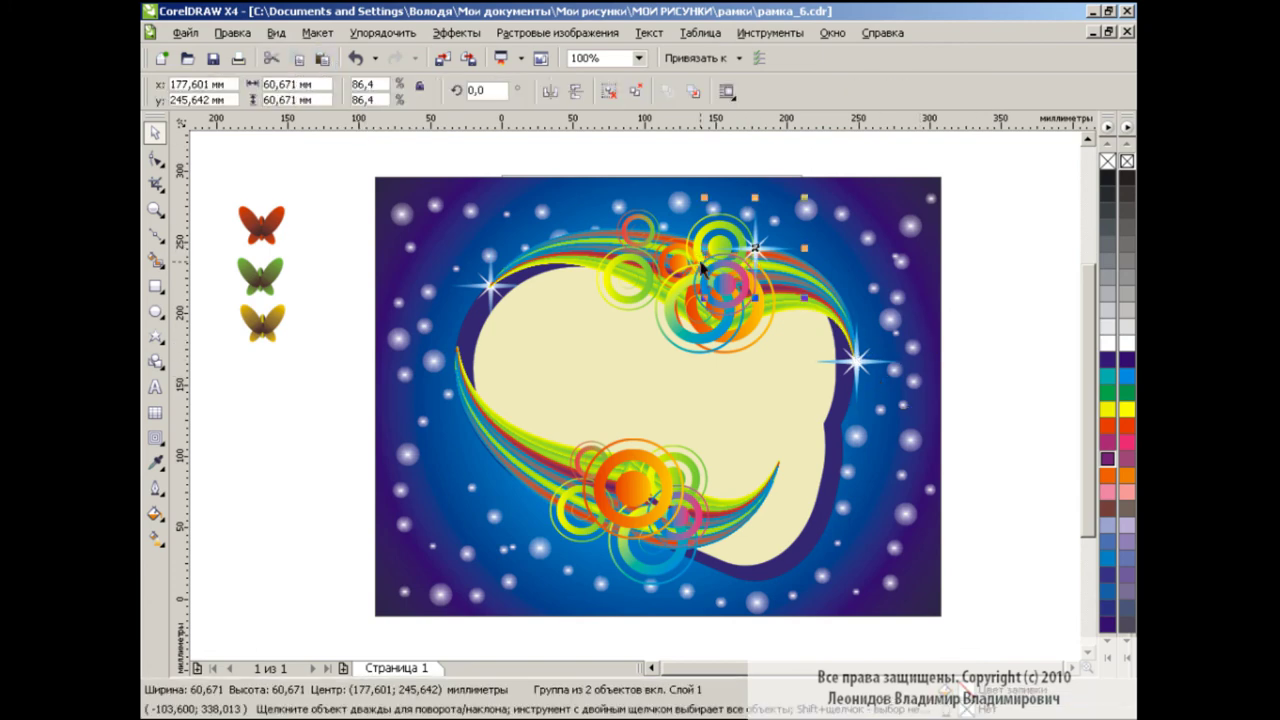
{"action": "left_click", "coordinate": [1033, 303]}
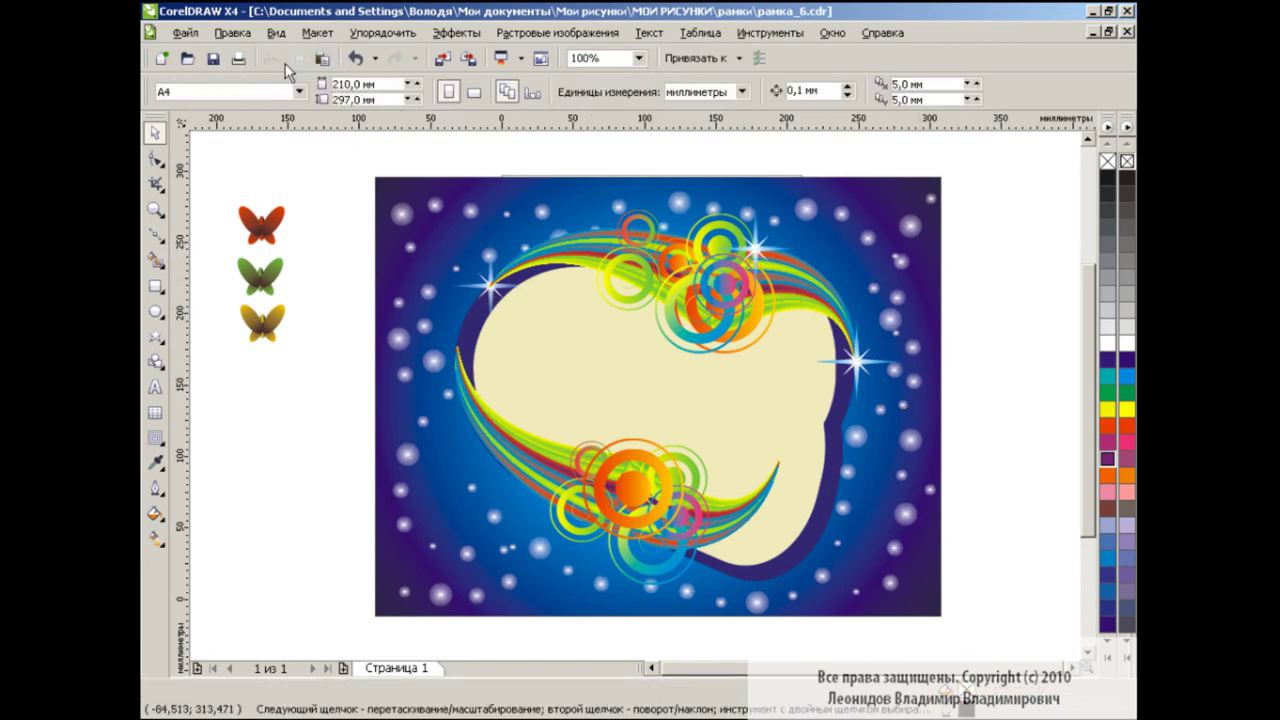
{"action": "left_click", "coordinate": [745, 266]}
{"action": "left_click_drag", "start_coordinate": [757, 248], "coordinate": [548, 497]}
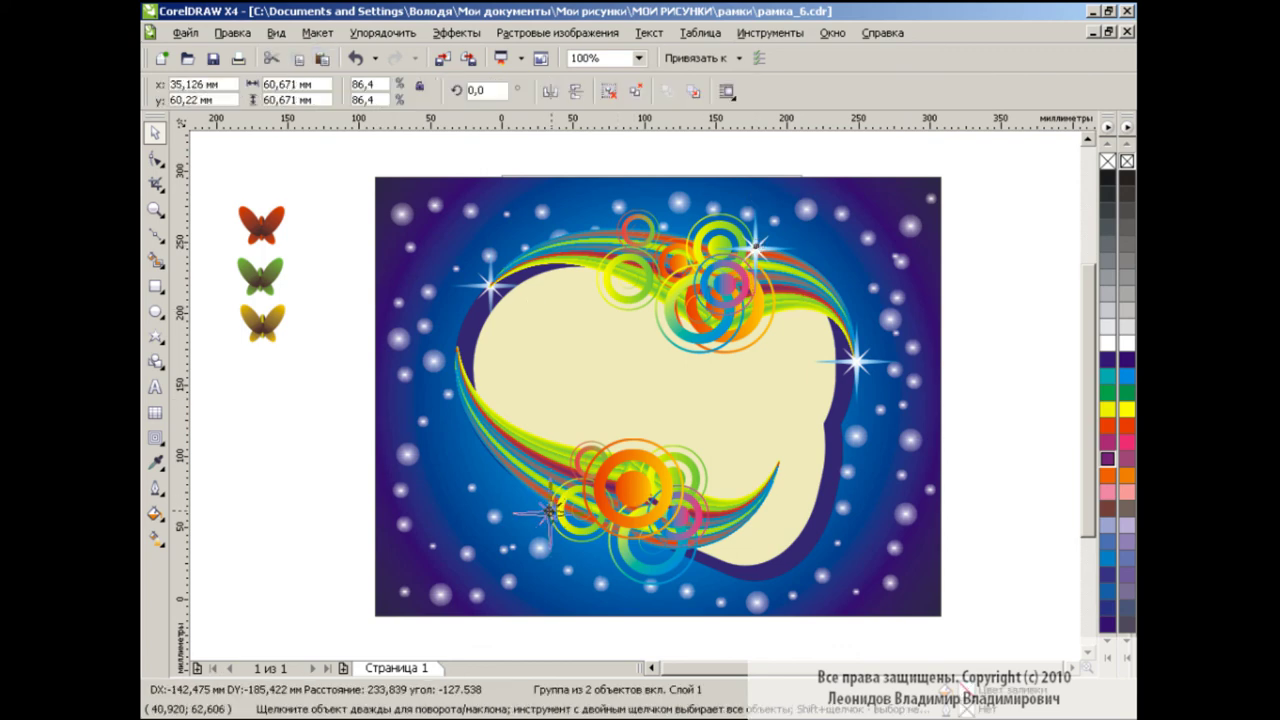
{"action": "left_click", "coordinate": [980, 443]}
{"action": "left_click", "coordinate": [490, 287]}
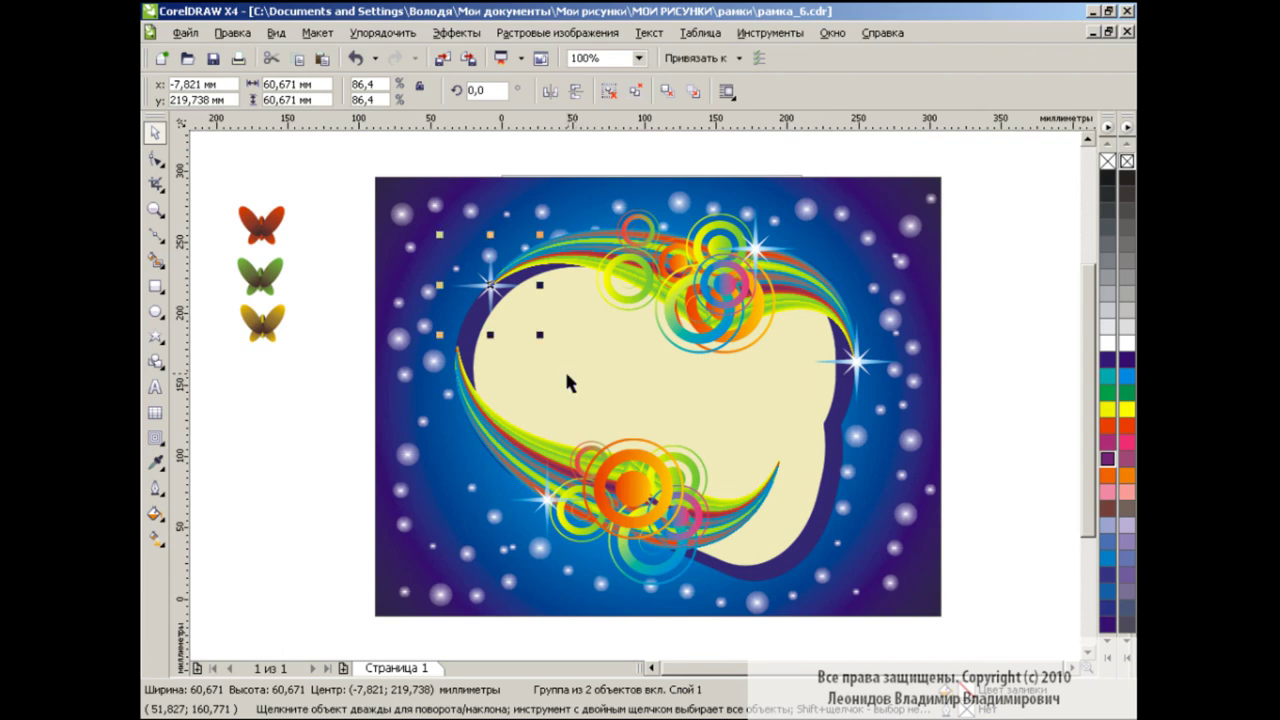
{"action": "left_click", "coordinate": [505, 292]}
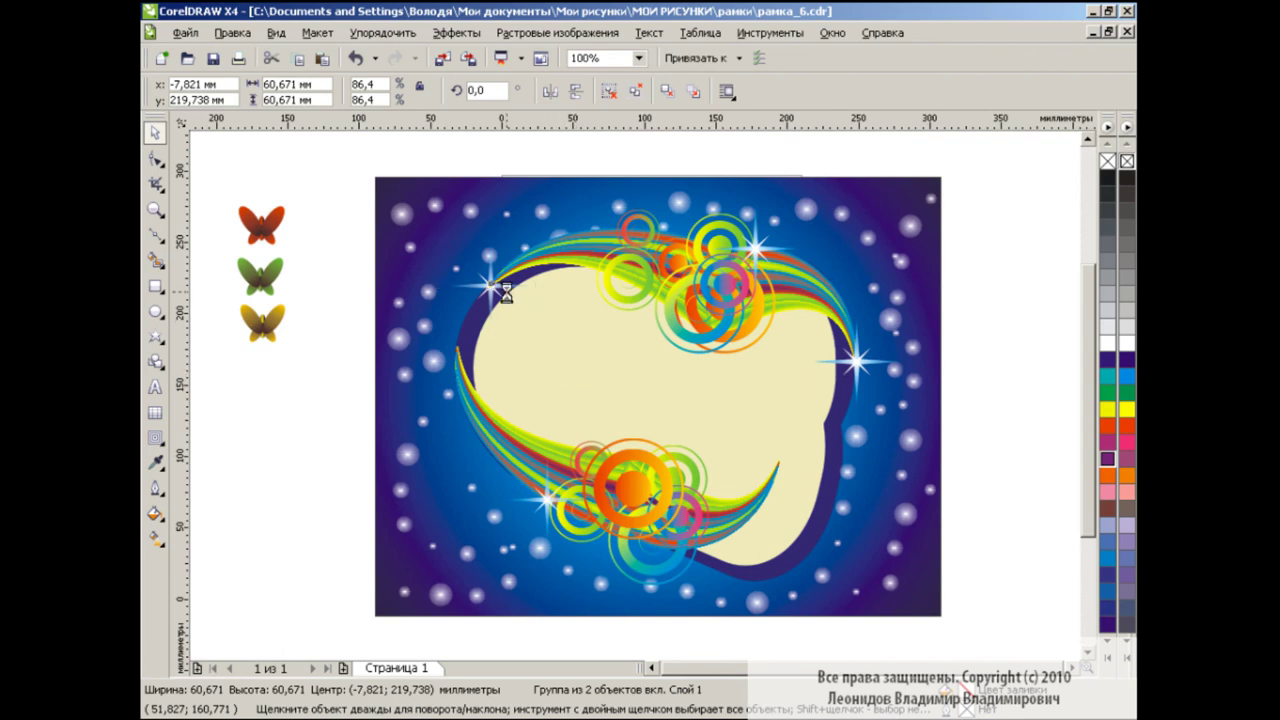
{"action": "left_click", "coordinate": [975, 362]}
Copy the red butterfly onto the frame's upper-left, leaving the original beside the page
{"action": "left_click", "coordinate": [263, 225]}
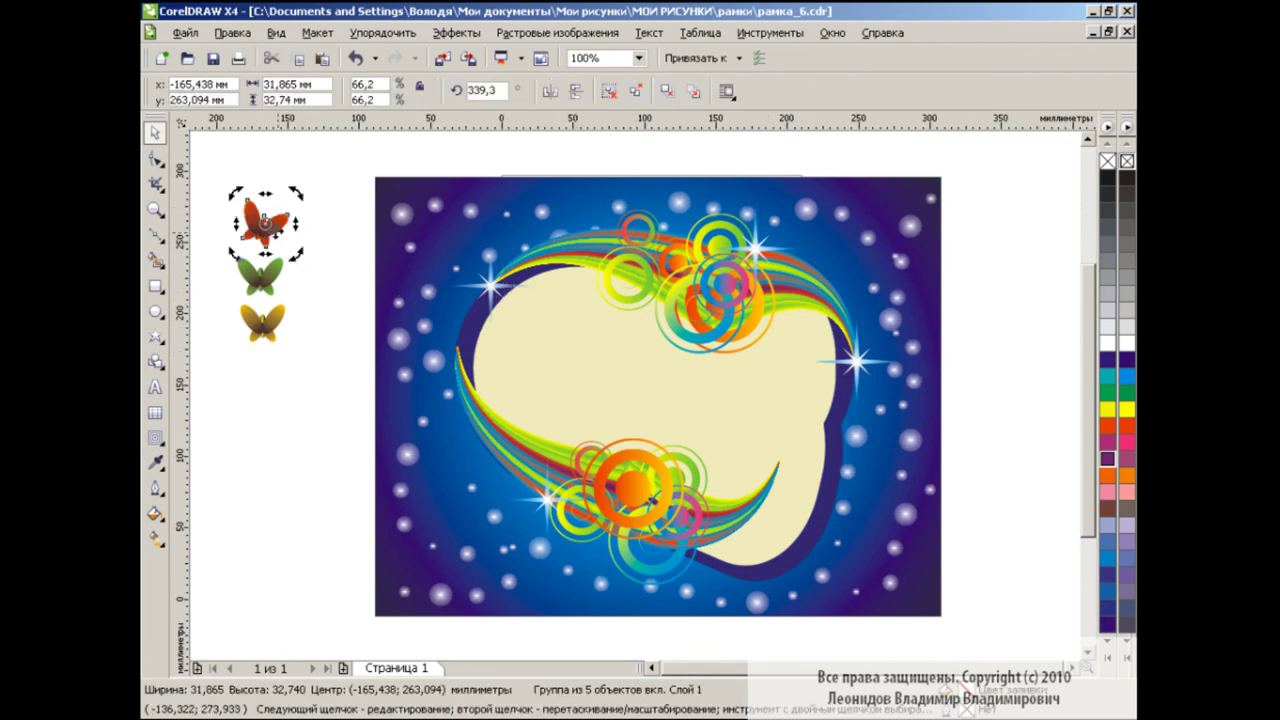
{"action": "mouse_move", "coordinate": [264, 225]}
{"action": "left_mouse_down"}
{"action": "mouse_move", "coordinate": [463, 237]}
{"action": "mouse_move", "coordinate": [535, 295]}
{"action": "mouse_move", "coordinate": [513, 272]}
{"action": "mouse_move", "coordinate": [464, 317]}
{"action": "mouse_move", "coordinate": [876, 432]}
{"action": "mouse_move", "coordinate": [850, 540]}
{"action": "mouse_move", "coordinate": [862, 543]}
{"action": "mouse_move", "coordinate": [490, 484]}
{"action": "left_mouse_up"}
{"action": "key", "text": "space"}
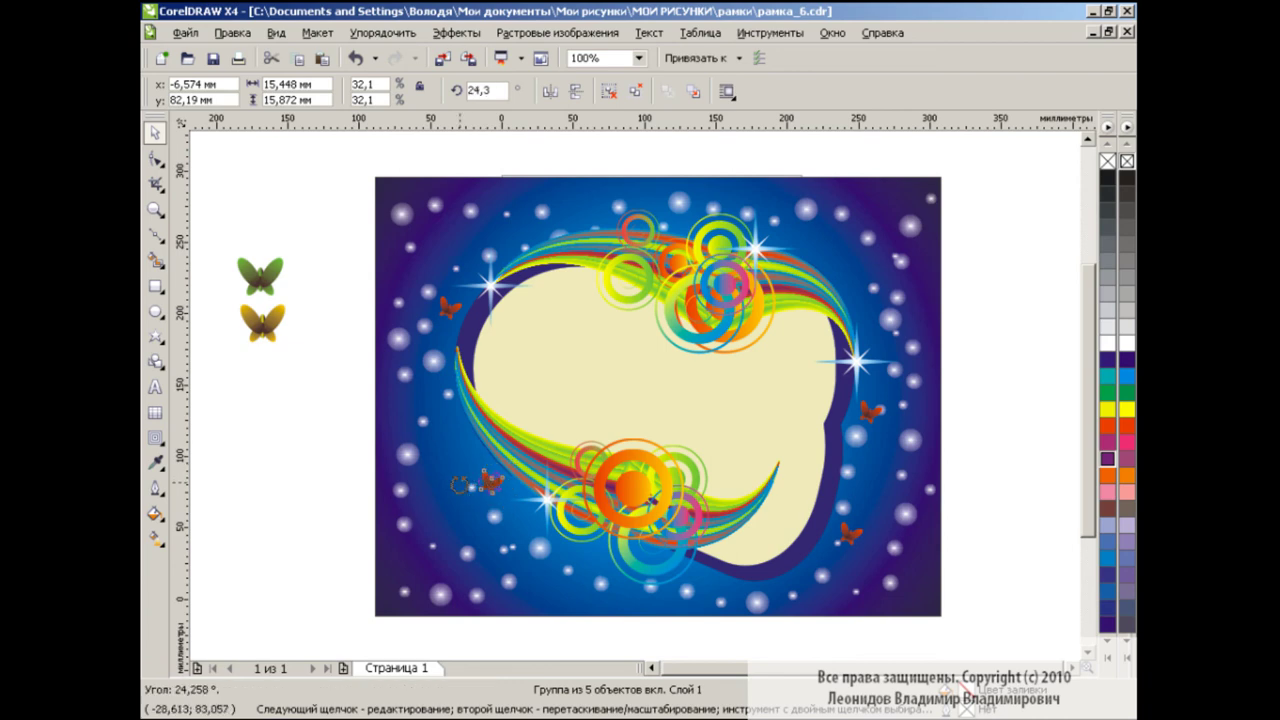
{"action": "left_click", "coordinate": [337, 423]}
Tilt the gold butterfly, drop copies at the right edge and bottom centre, and delete the spare
{"action": "left_click", "coordinate": [268, 332]}
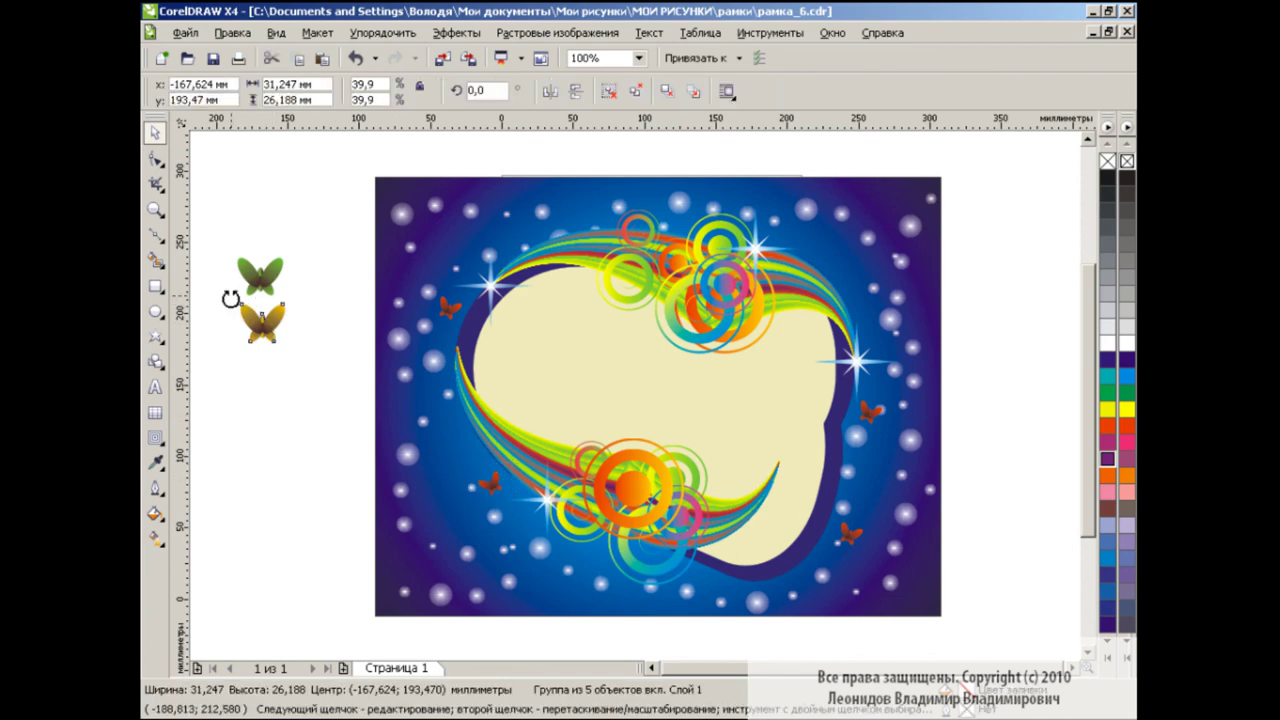
{"action": "left_click_drag", "start_coordinate": [229, 291], "coordinate": [306, 397]}
{"action": "key", "text": "Escape"}
{"action": "left_click", "coordinate": [268, 325]}
{"action": "mouse_move", "coordinate": [268, 325]}
{"action": "left_mouse_down"}
{"action": "mouse_move", "coordinate": [900, 485]}
{"action": "mouse_move", "coordinate": [568, 580]}
{"action": "left_mouse_up"}
{"action": "right_click", "coordinate": [905, 505]}
{"action": "right_click", "coordinate": [568, 580]}
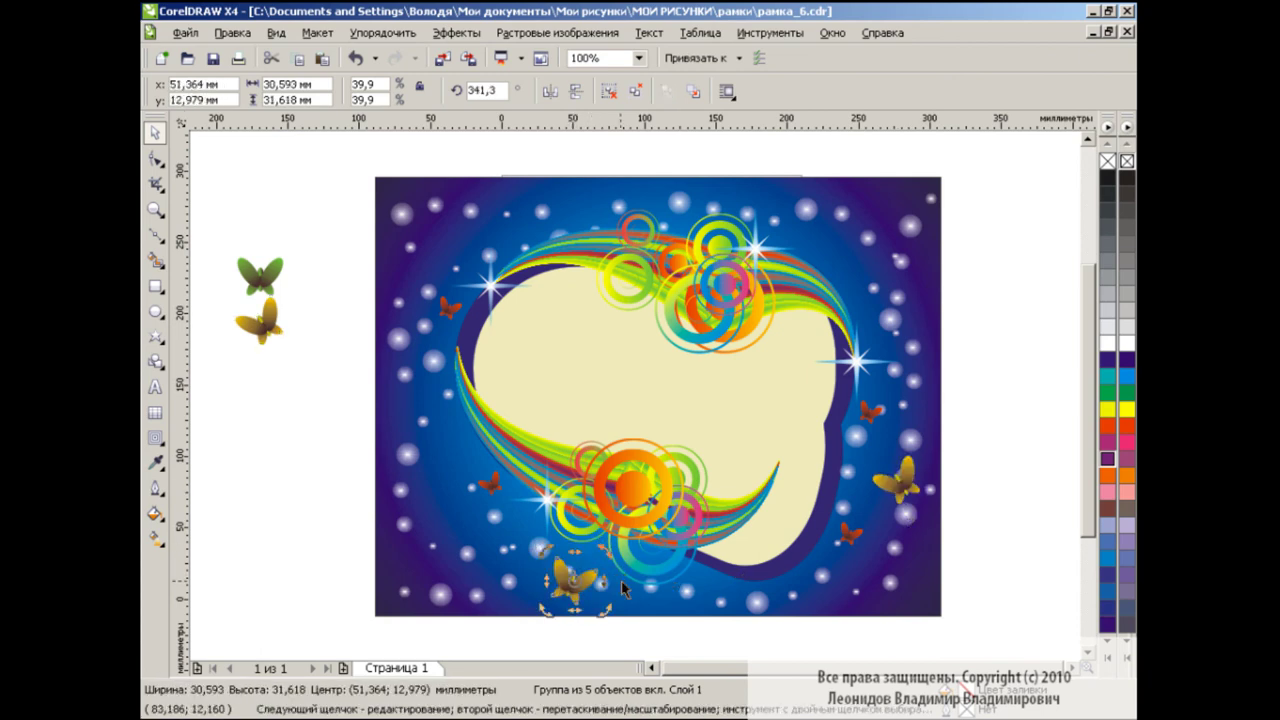
{"action": "left_click", "coordinate": [1007, 517]}
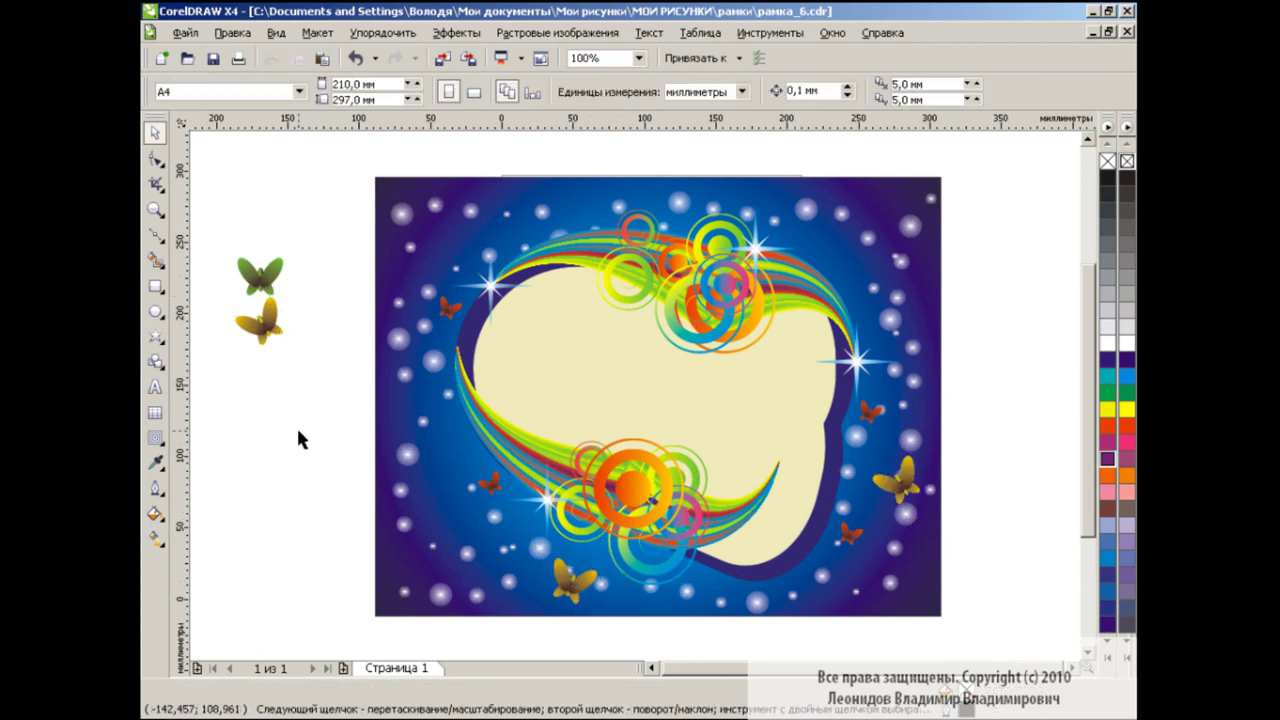
{"action": "left_click", "coordinate": [258, 322]}
{"action": "key", "text": "Delete"}
Place tilted green butterfly copies at top-left, top-right and bottom-left, then delete the spare one
{"action": "left_click", "coordinate": [260, 276]}
{"action": "mouse_move", "coordinate": [262, 278]}
{"action": "left_mouse_down"}
{"action": "mouse_move", "coordinate": [455, 220]}
{"action": "mouse_move", "coordinate": [892, 230]}
{"action": "mouse_move", "coordinate": [436, 552]}
{"action": "mouse_move", "coordinate": [492, 548]}
{"action": "left_mouse_up"}
{"action": "left_click", "coordinate": [437, 553]}
{"action": "left_click", "coordinate": [470, 234]}
{"action": "left_click", "coordinate": [472, 201]}
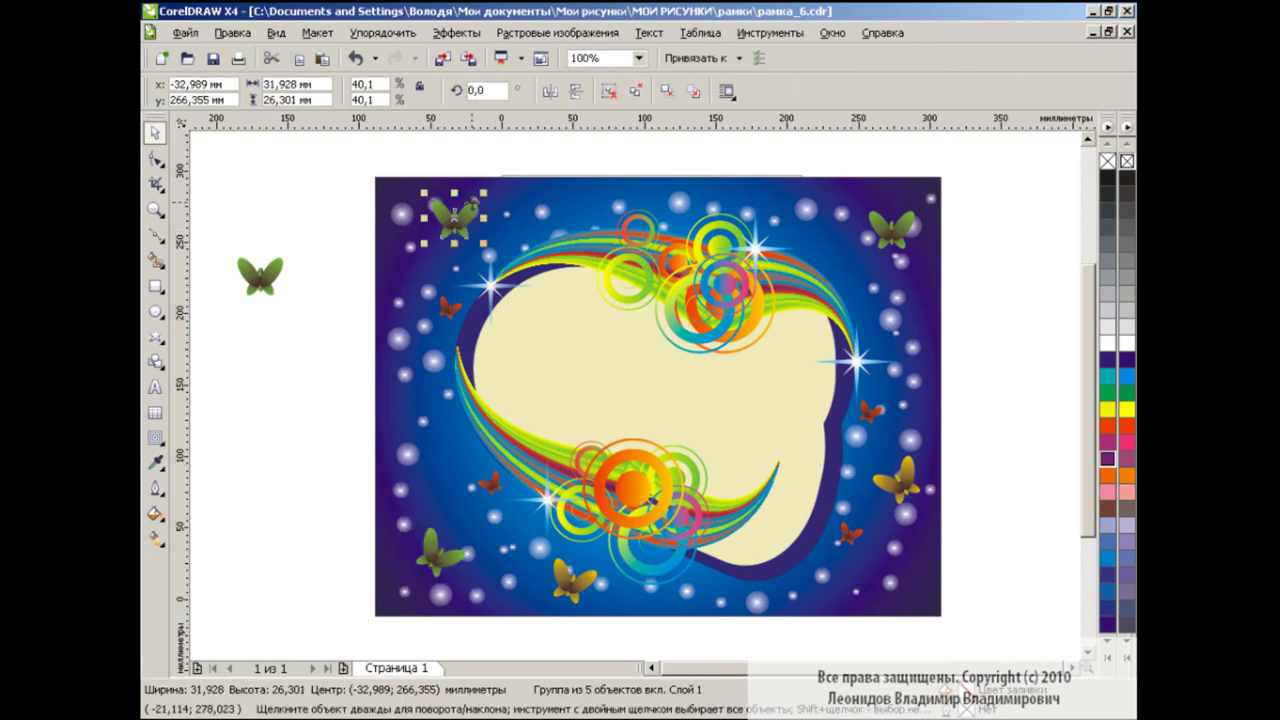
{"action": "left_click_drag", "start_coordinate": [488, 196], "coordinate": [508, 224]}
{"action": "key", "text": "Escape"}
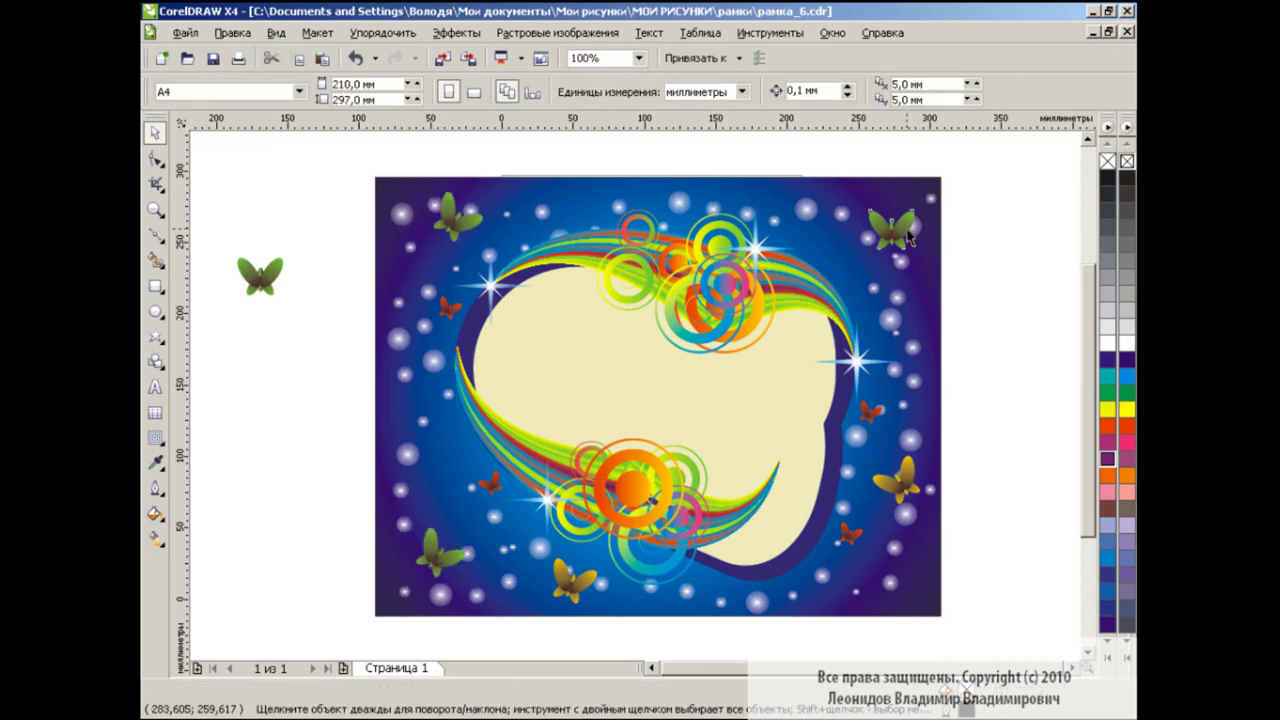
{"action": "left_click", "coordinate": [892, 230]}
{"action": "left_click_drag", "start_coordinate": [918, 250], "coordinate": [986, 277]}
{"action": "left_click", "coordinate": [335, 322]}
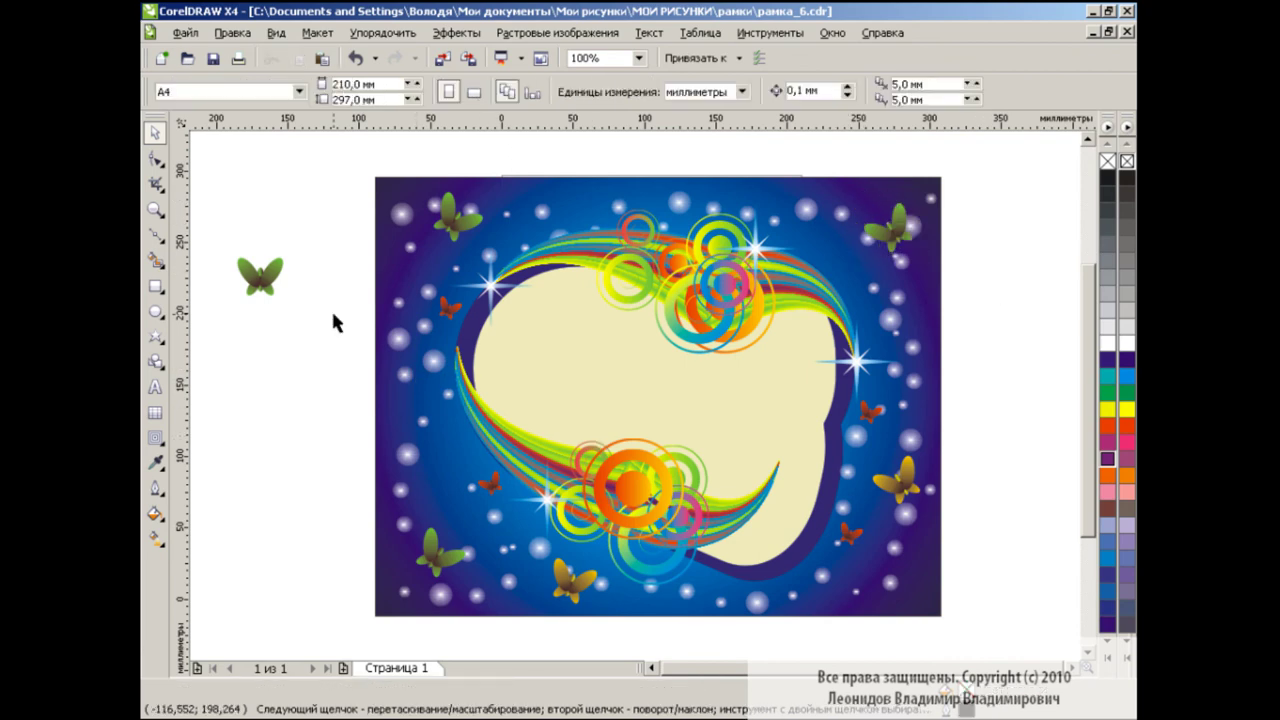
{"action": "left_click", "coordinate": [267, 275]}
{"action": "key", "text": "Delete"}
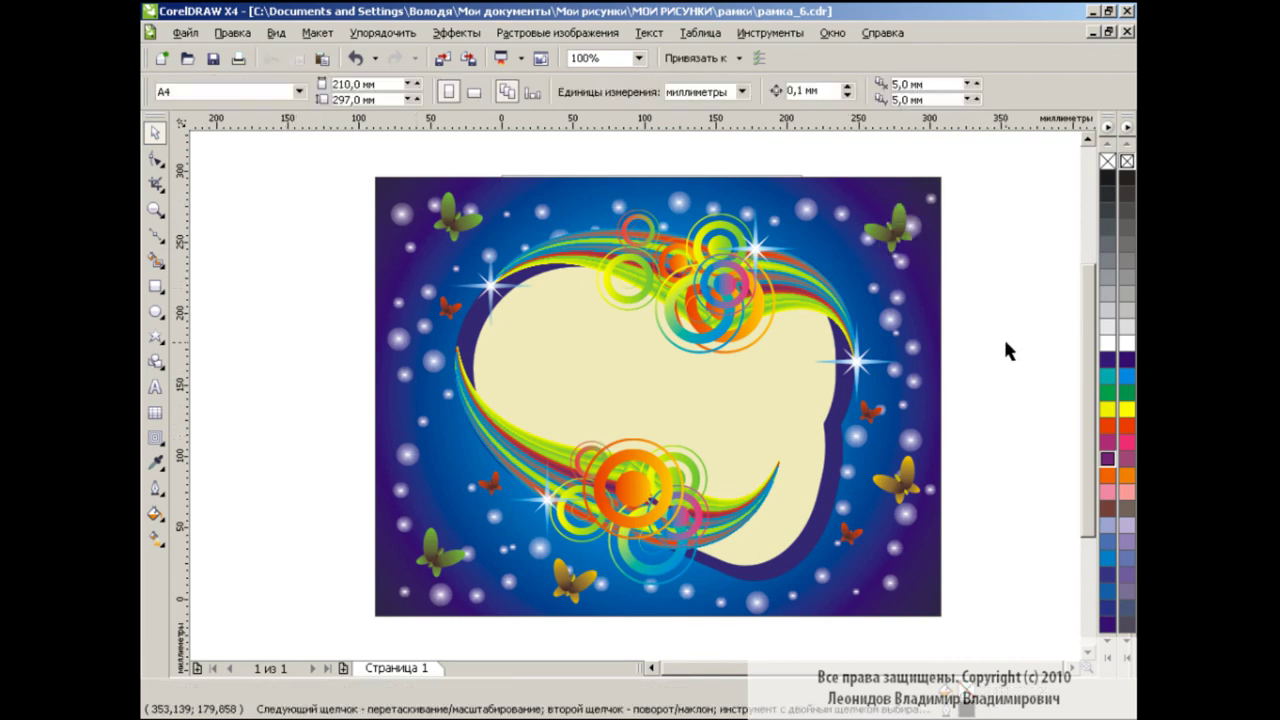
Copy the top-right green butterfly to the frame's left side and mirror it horizontally
{"action": "mouse_move", "coordinate": [1005, 155]}
{"action": "left_mouse_down"}
{"action": "mouse_move", "coordinate": [452, 614]}
{"action": "mouse_move", "coordinate": [322, 626]}
{"action": "left_mouse_up"}
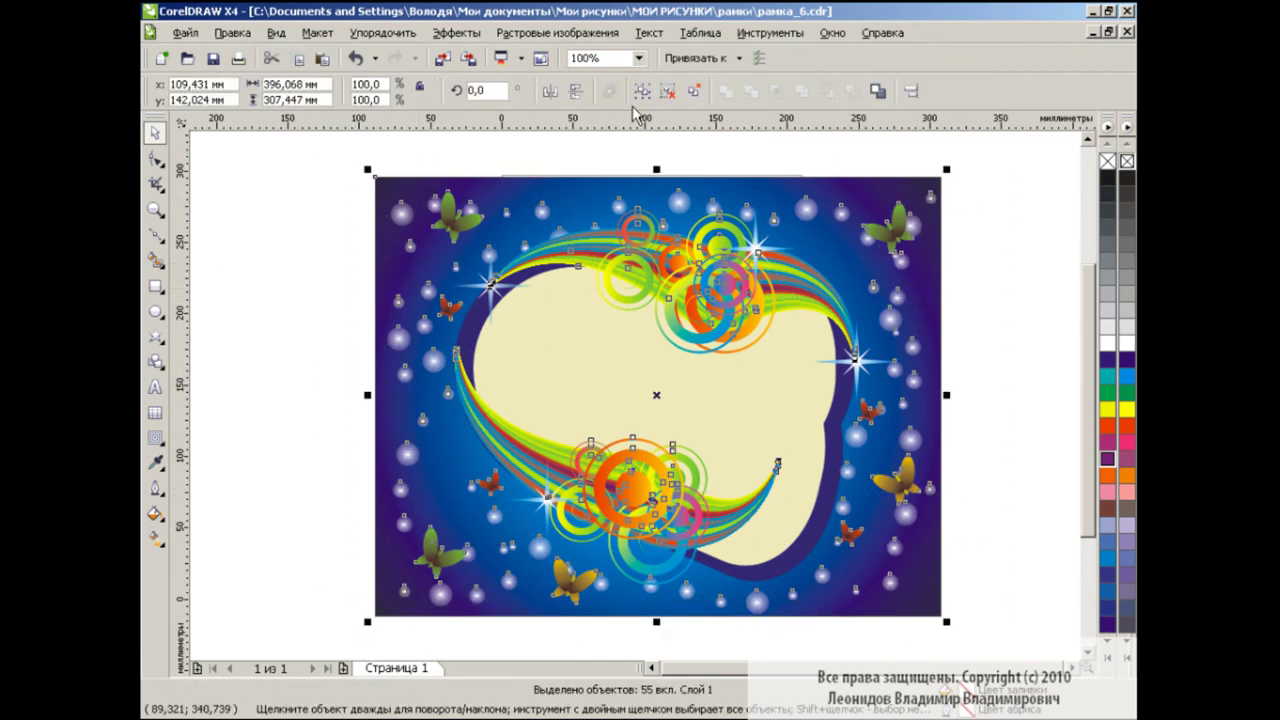
{"action": "left_click", "coordinate": [992, 297]}
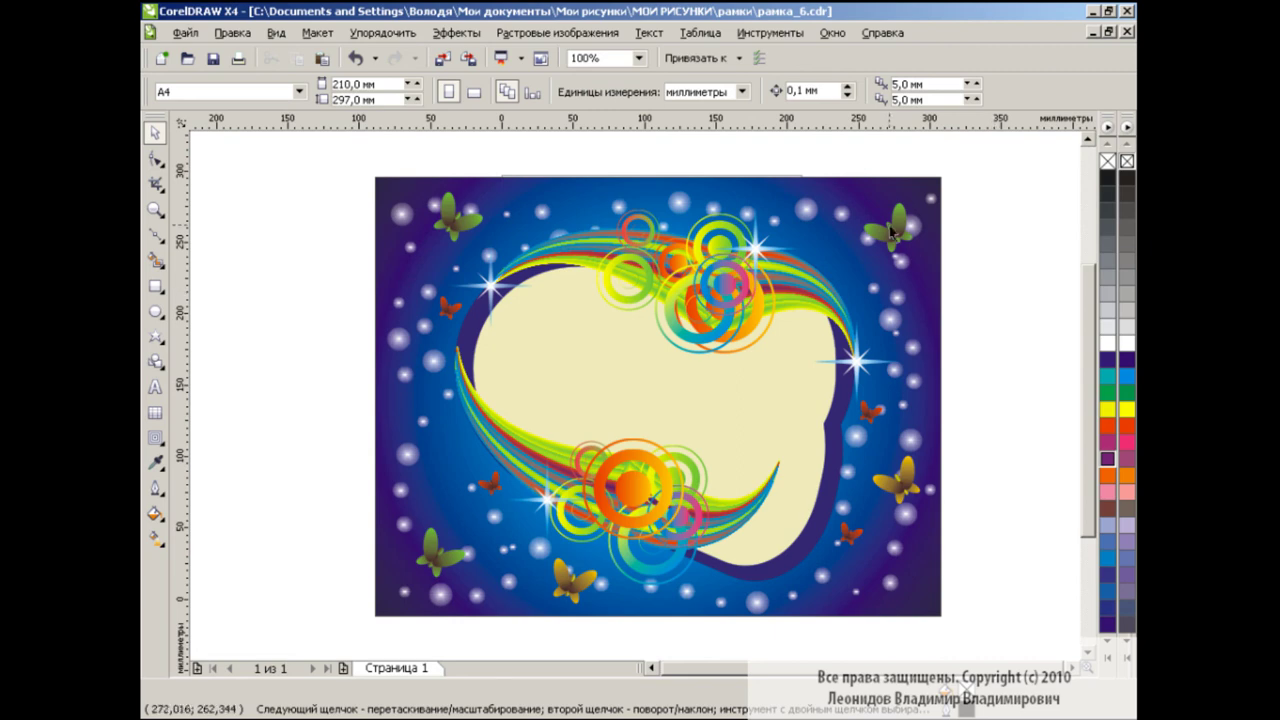
{"action": "left_click", "coordinate": [703, 203]}
{"action": "left_click", "coordinate": [888, 228]}
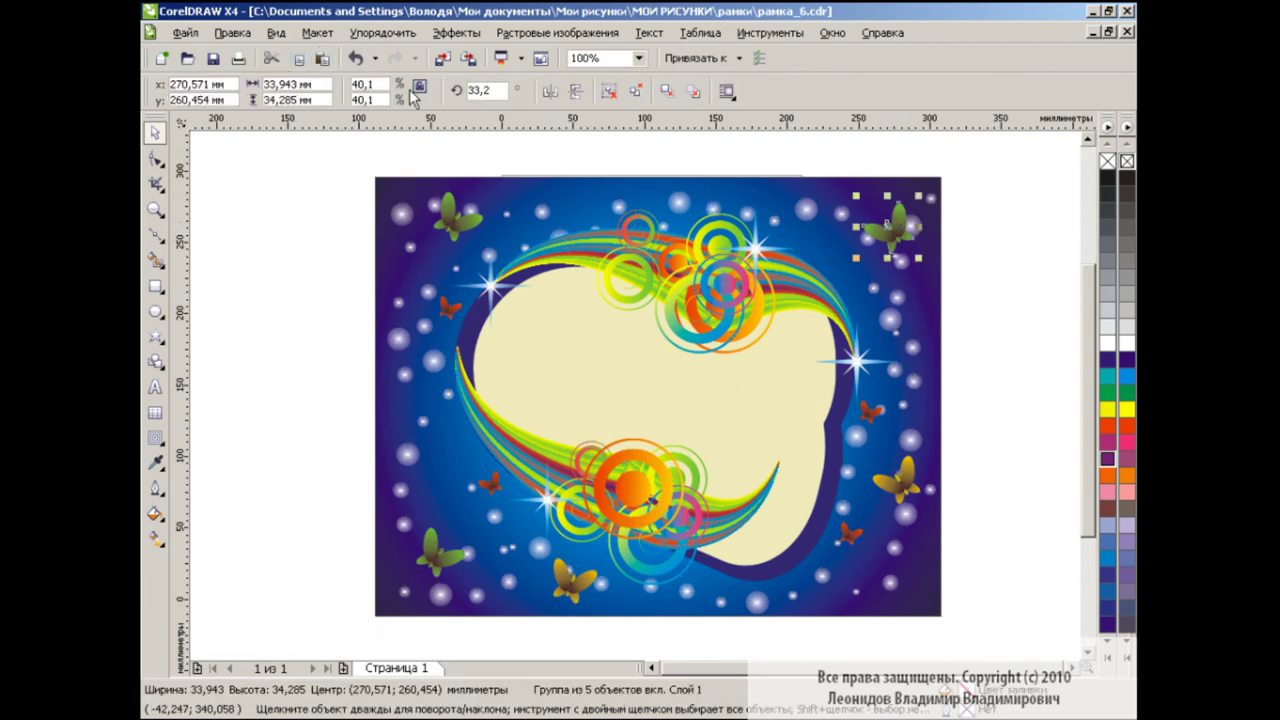
{"action": "left_click_drag", "start_coordinate": [891, 228], "coordinate": [455, 345]}
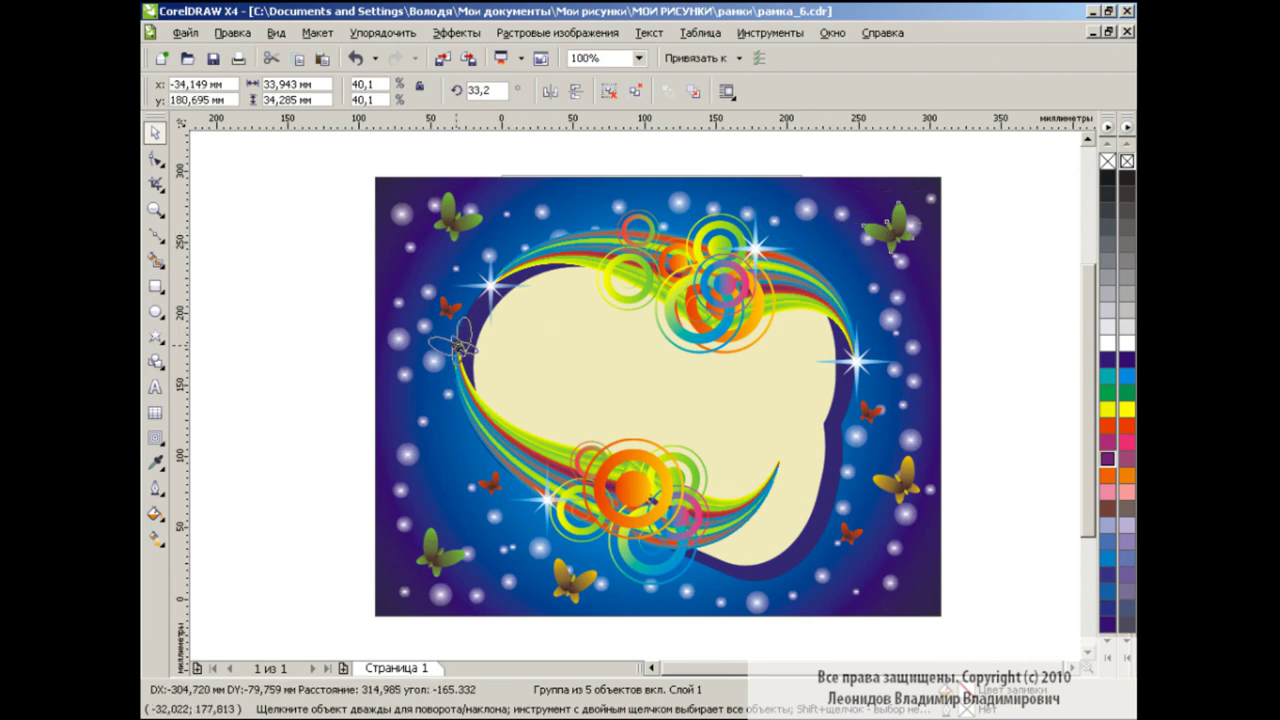
{"action": "left_click", "coordinate": [553, 92]}
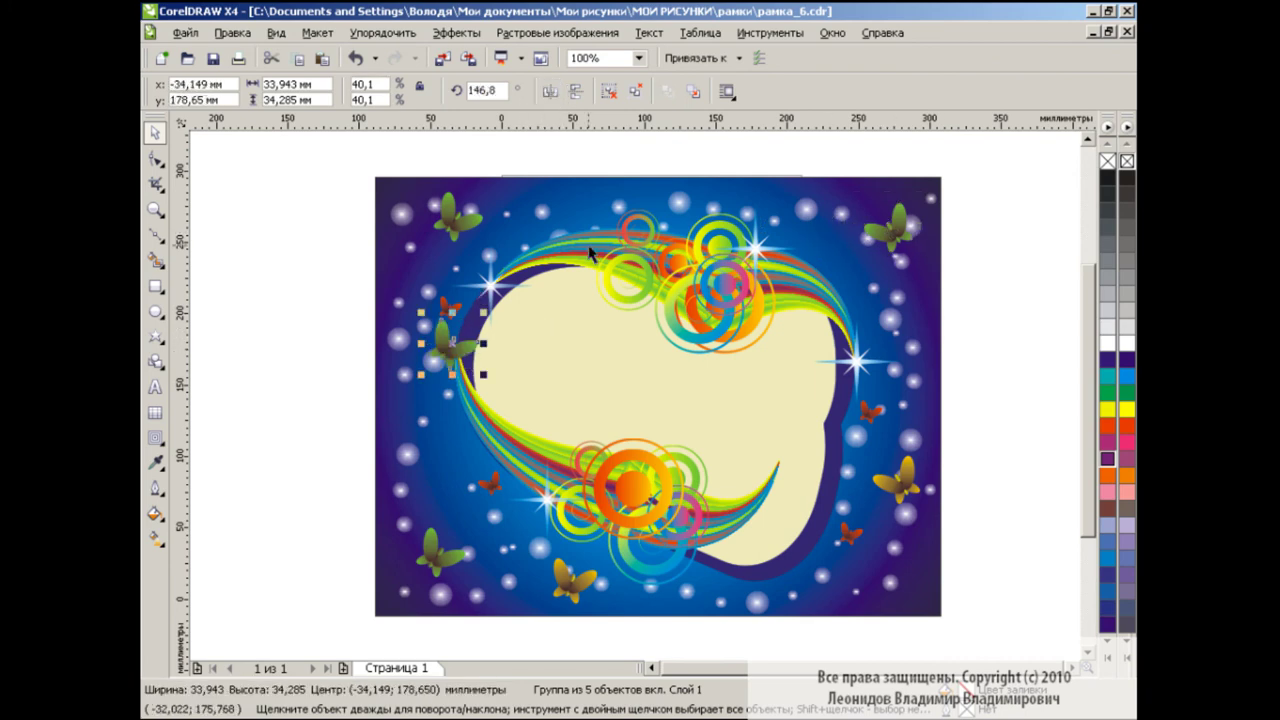
Shift the small red butterfly toward the upper-left edge, then select and deselect everything
{"action": "left_click", "coordinate": [1034, 358]}
{"action": "left_click_drag", "start_coordinate": [453, 344], "coordinate": [404, 264]}
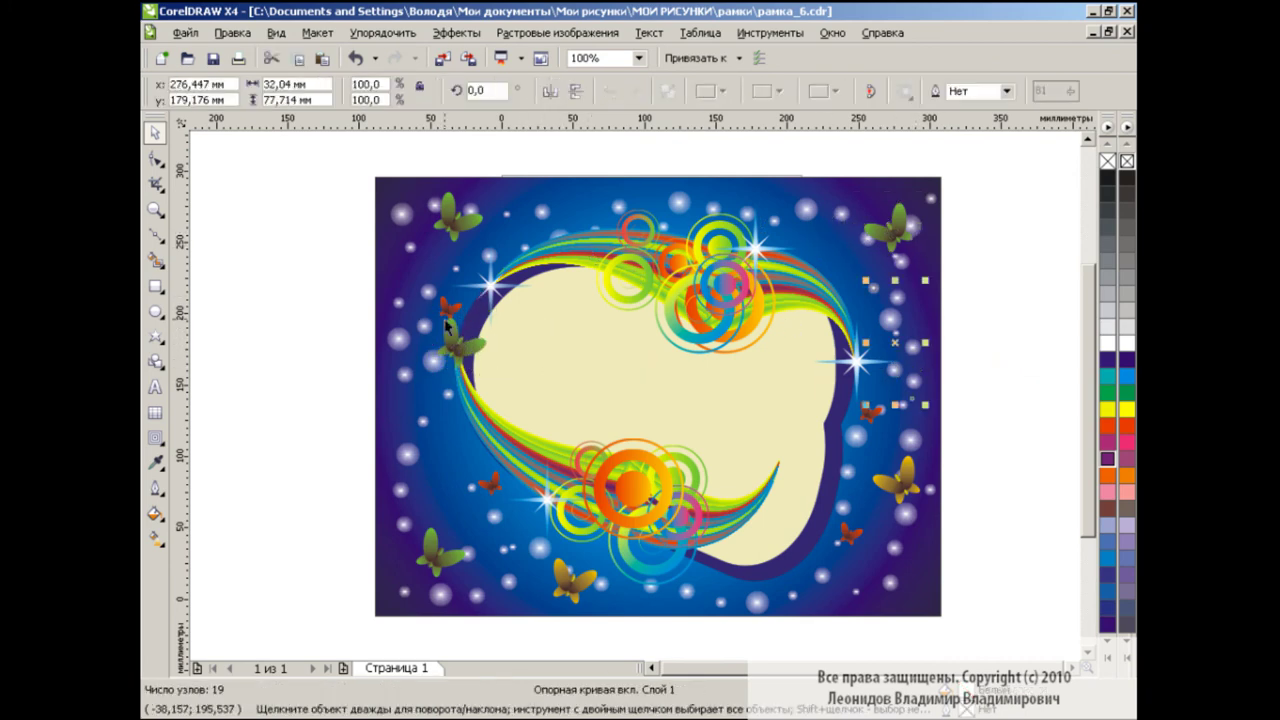
{"action": "left_click_drag", "start_coordinate": [994, 163], "coordinate": [314, 640]}
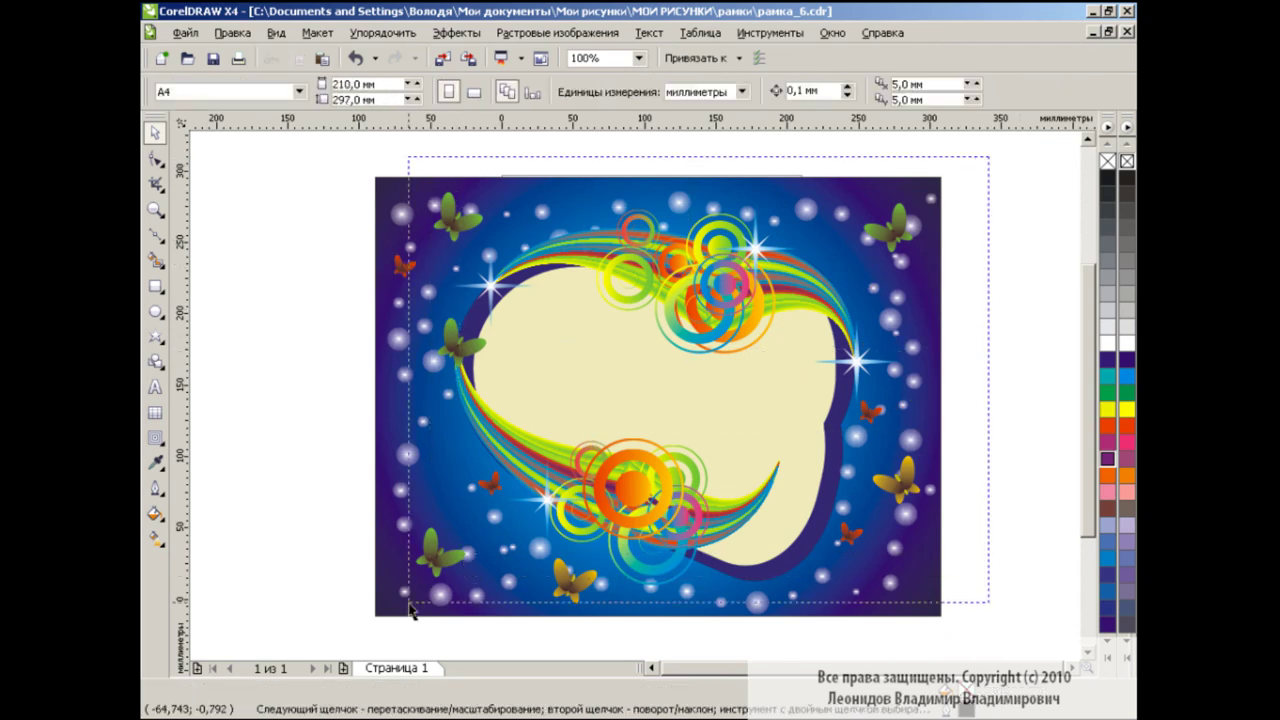
{"action": "left_click", "coordinate": [981, 274]}
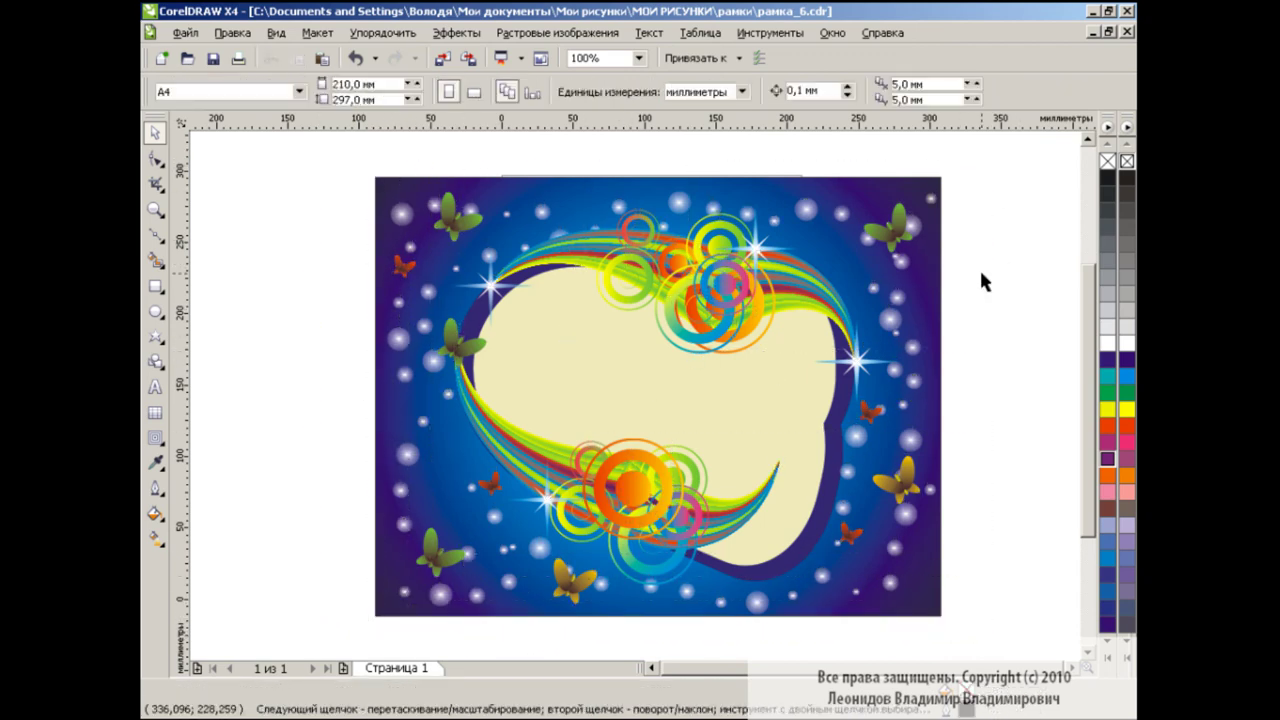